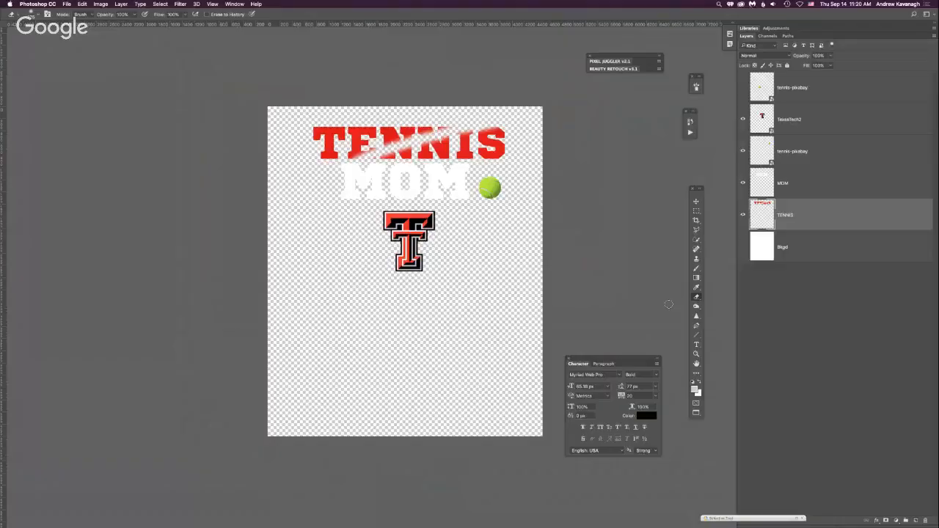
# Show the Bkgd layer and undo the last eraser stroke across the TENNIS lettering
pyautogui.click(742, 247)
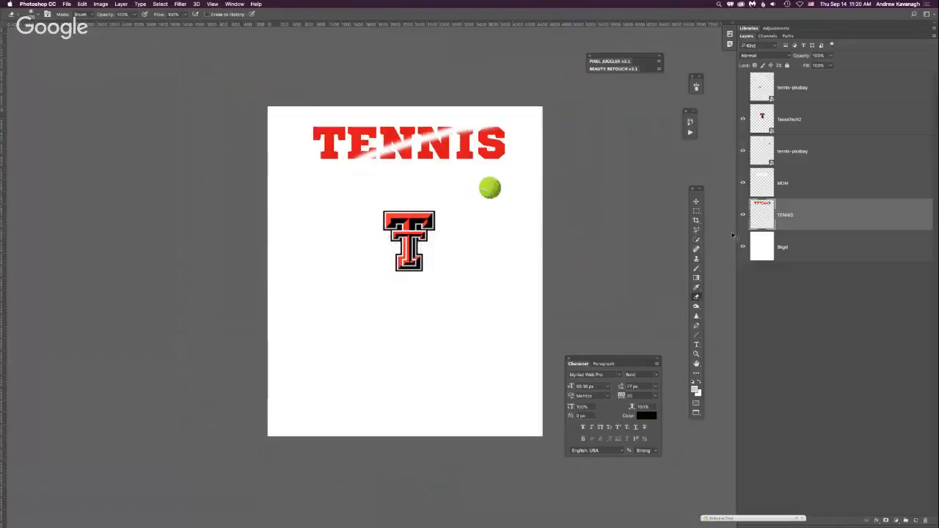
pyautogui.press('super+z')
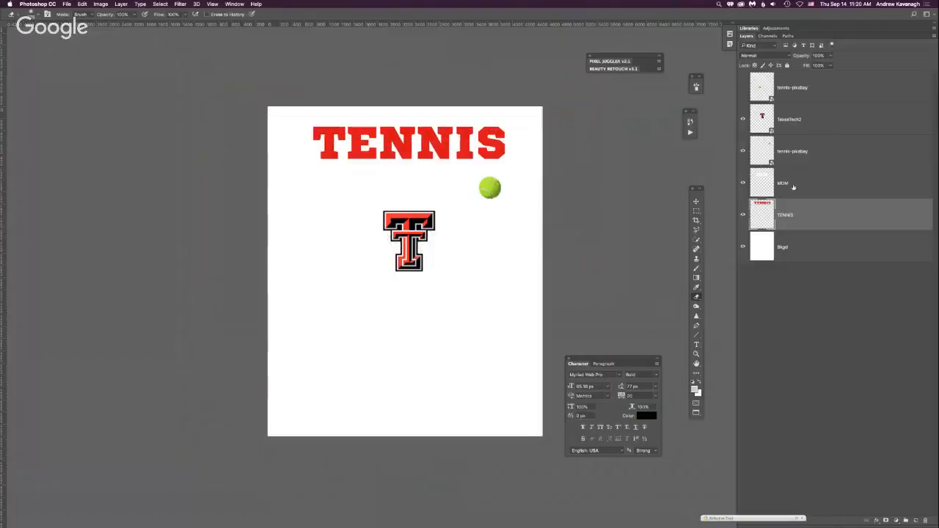
pyautogui.press('v')
# Toggle the TexasTech2 layer's visibility to identify its logo, and open the layer's smart object contents
pyautogui.click(763, 125)
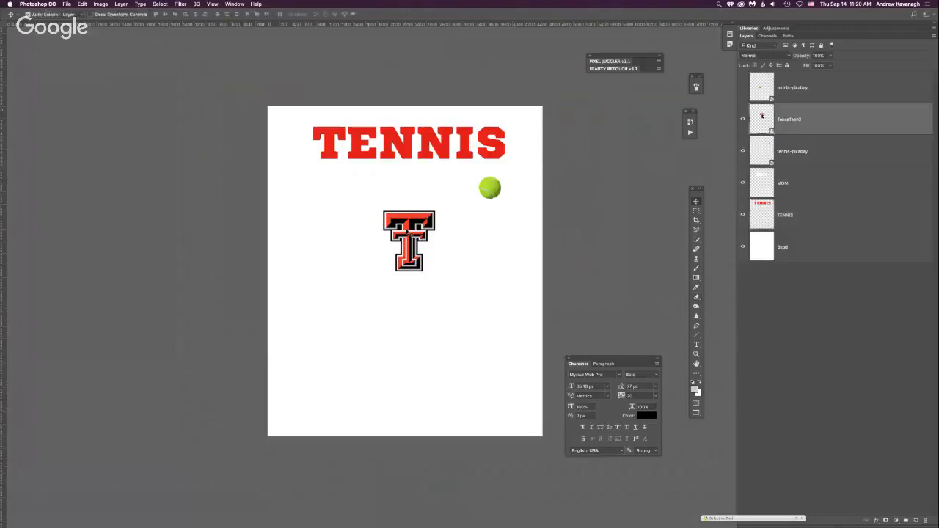
pyautogui.click(742, 119)
pyautogui.click(743, 120)
pyautogui.doubleClick(770, 130)
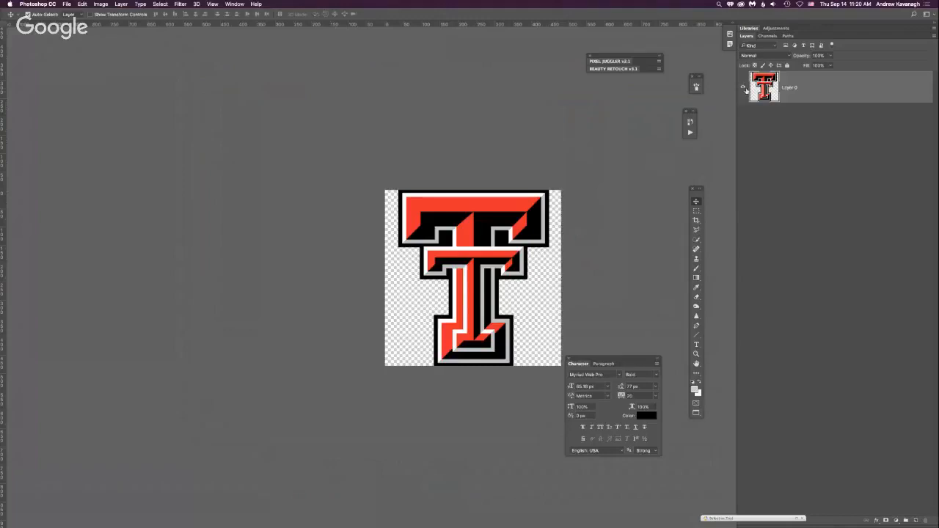
# Toggle Layer 0's visibility repeatedly to check the logo against the transparent background
pyautogui.click(743, 88)
pyautogui.click(743, 88)
pyautogui.click(742, 88)
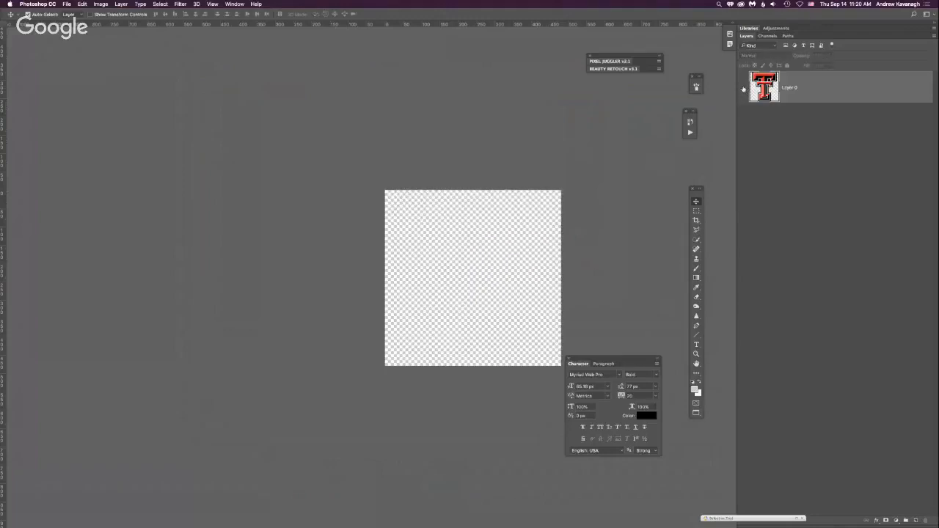
pyautogui.click(742, 88)
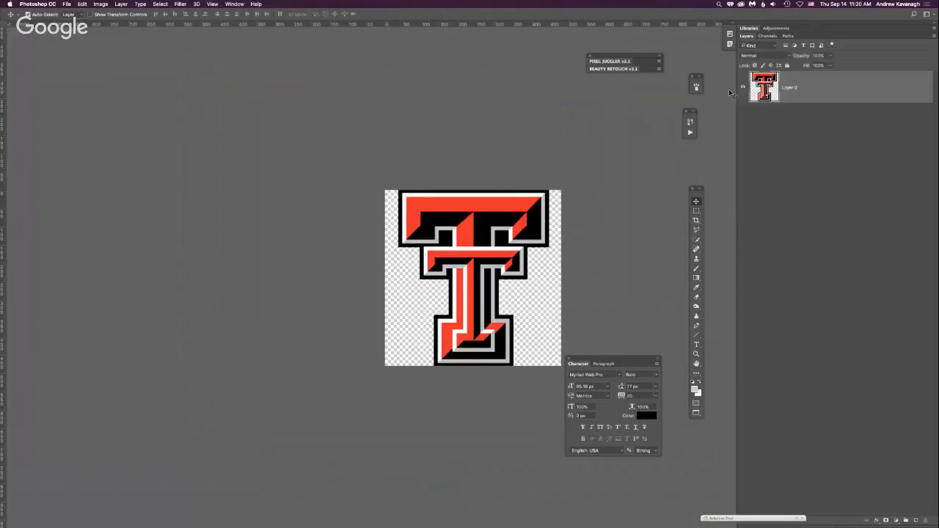
pyautogui.click(743, 88)
pyautogui.click(743, 88)
# Return to the TennisMom2.psd document
pyautogui.click(229, 4)
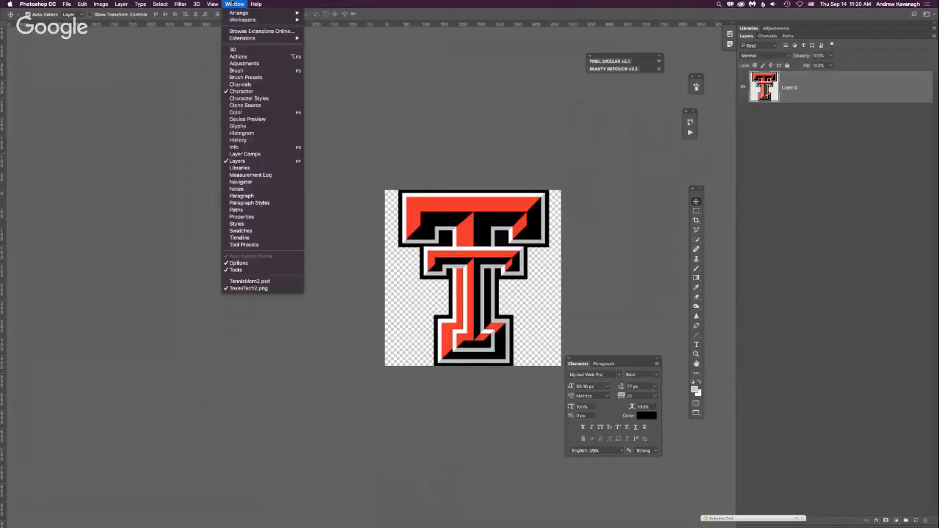
pyautogui.click(267, 281)
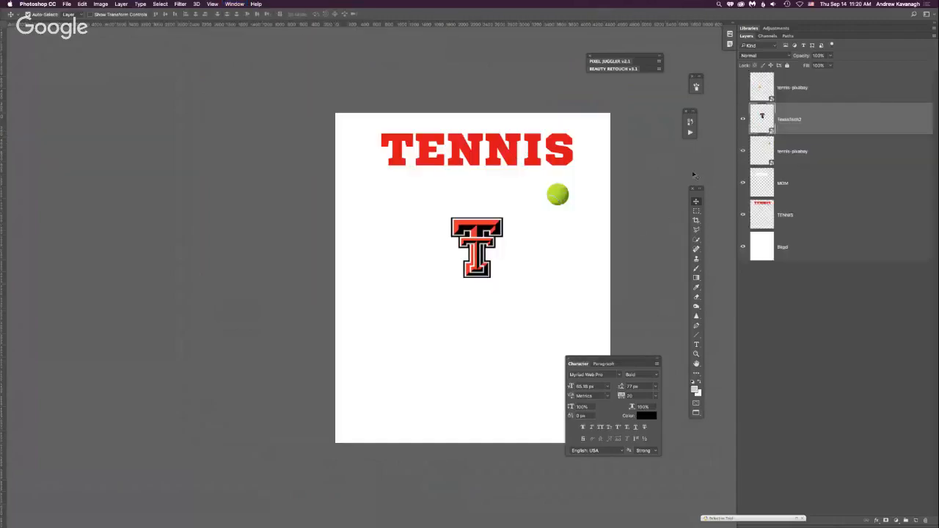
pyautogui.moveTo(576, 295); pyautogui.dragTo(528, 279)
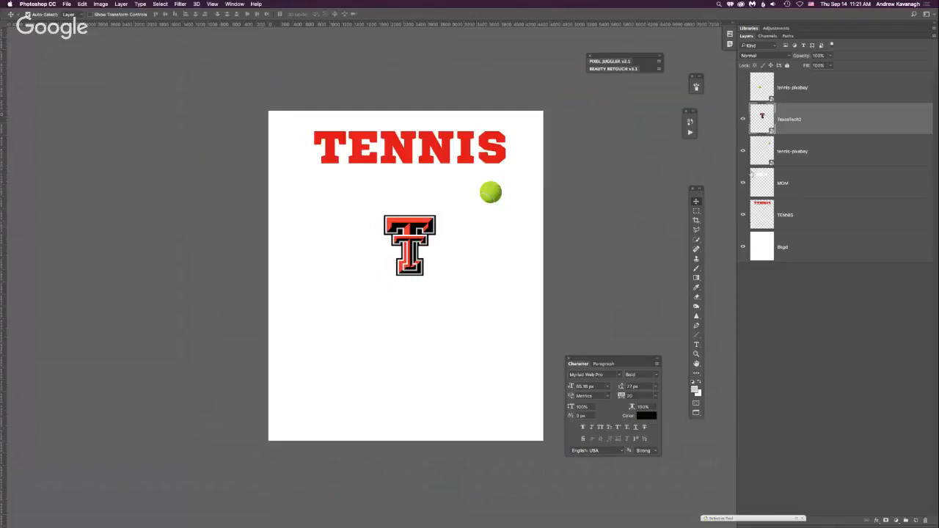
# Show the uppermost tennis-pixabay layer and look at the list of open documents
pyautogui.click(743, 88)
pyautogui.click(742, 88)
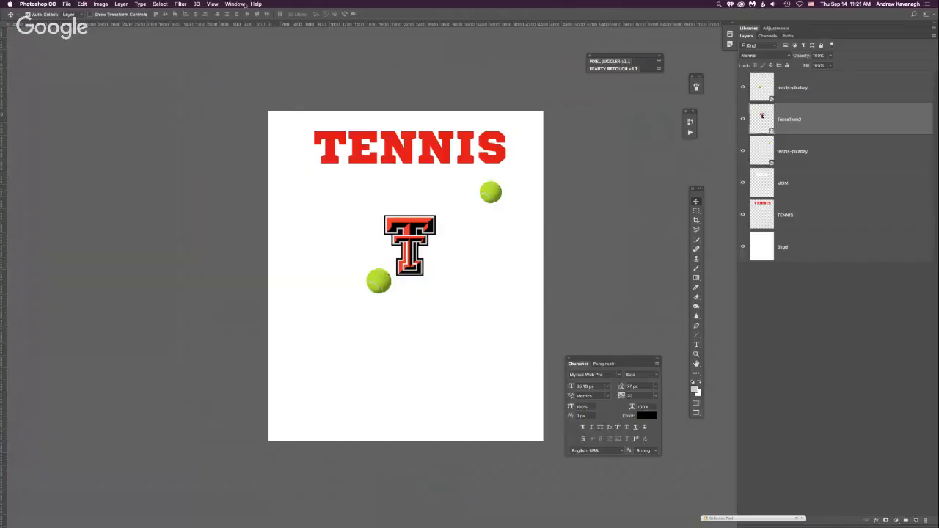
pyautogui.click(236, 3)
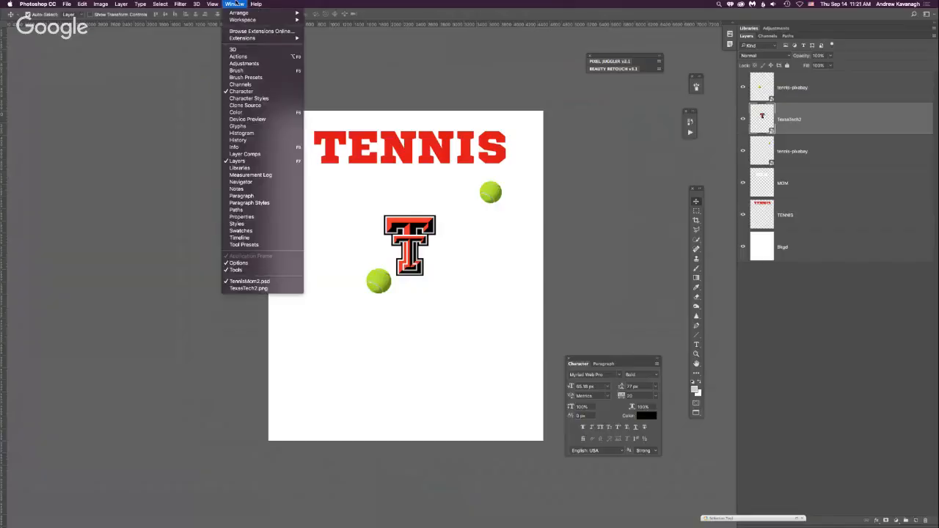
pyautogui.click(227, 3)
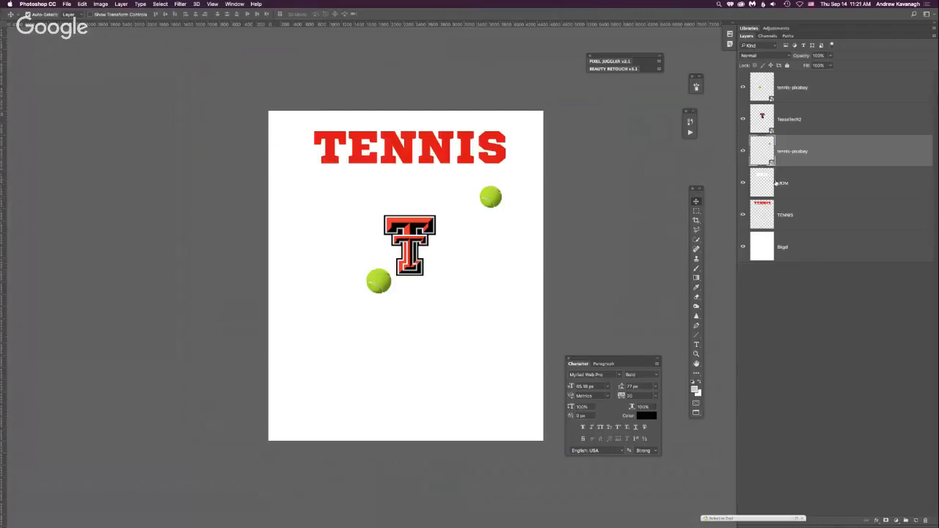
# Fill the Bkgd layer with the light gray foreground color and toggle its visibility to check the result
pyautogui.click(766, 242)
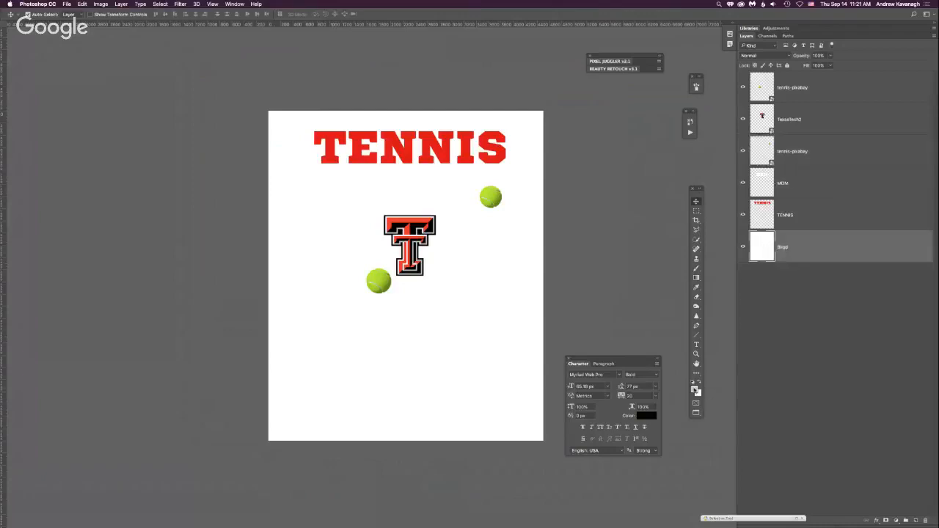
pyautogui.hotkey('alt', 'BackSpace')
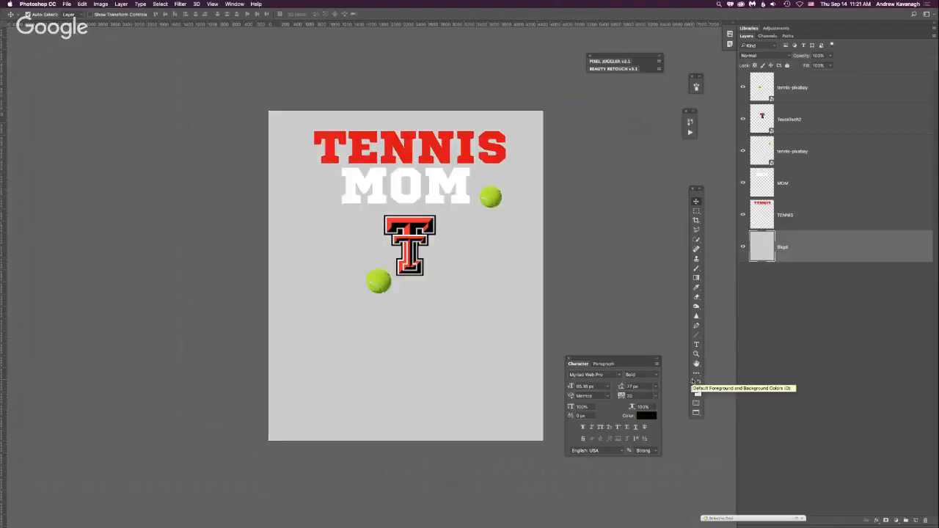
pyautogui.click(742, 248)
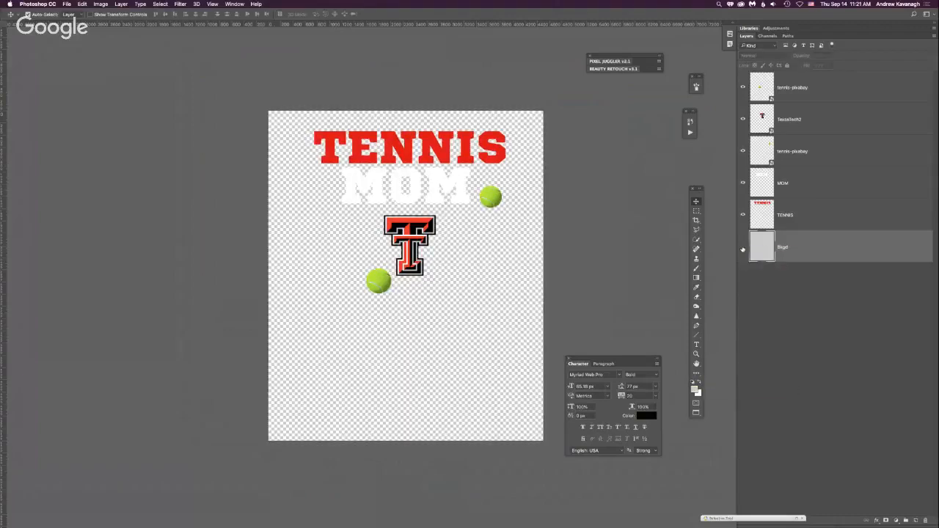
pyautogui.click(742, 248)
# Select the MOM lettering on the canvas and move the floating Character panel slightly higher
pyautogui.click(403, 201)
pyautogui.moveTo(403, 201); pyautogui.dragTo(403, 198)
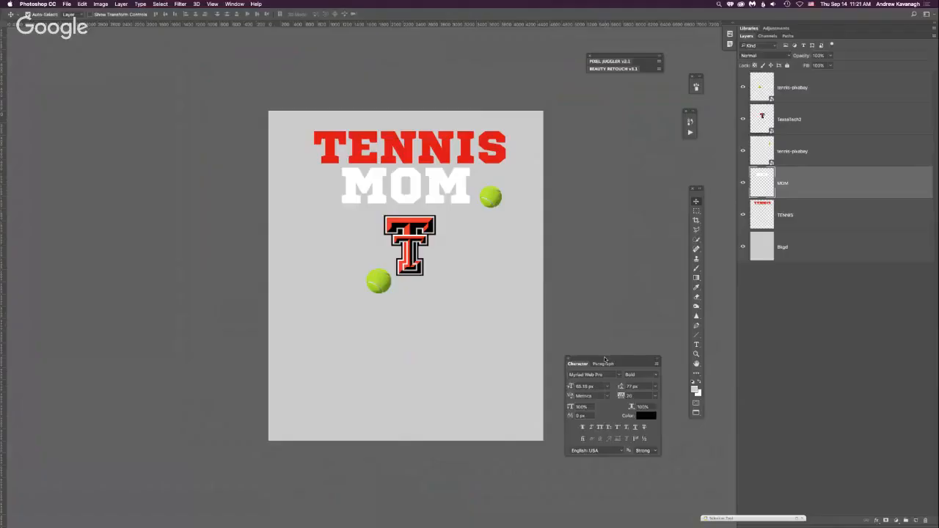
pyautogui.moveTo(604, 359); pyautogui.dragTo(603, 317)
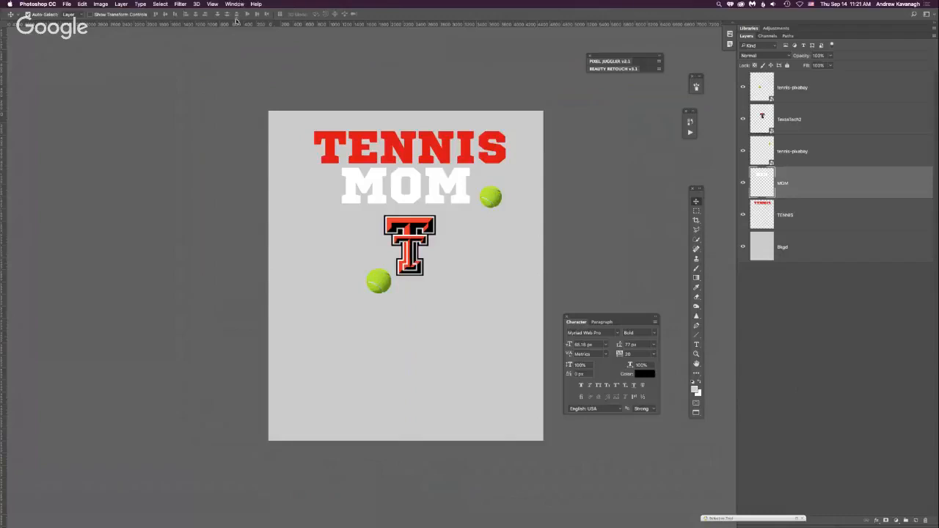
# Hide the Layers panel and show it again
pyautogui.click(233, 4)
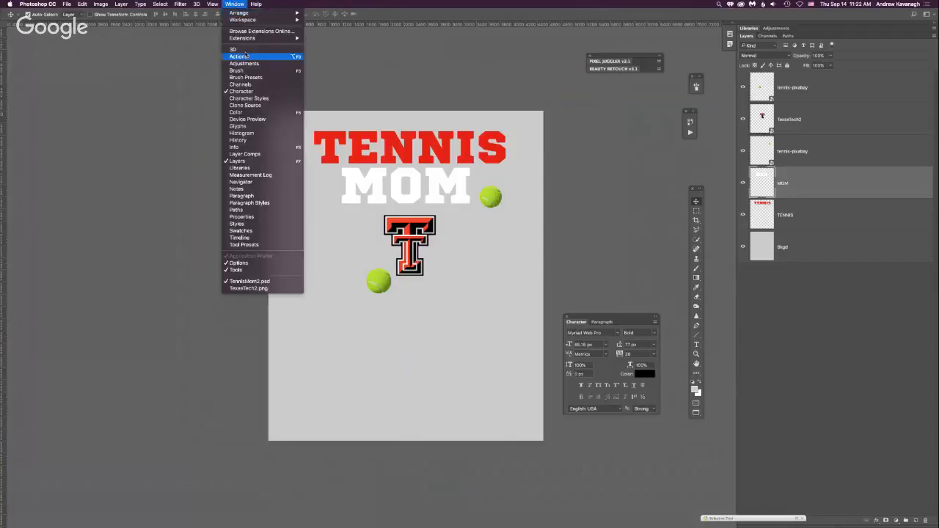
pyautogui.click(239, 158)
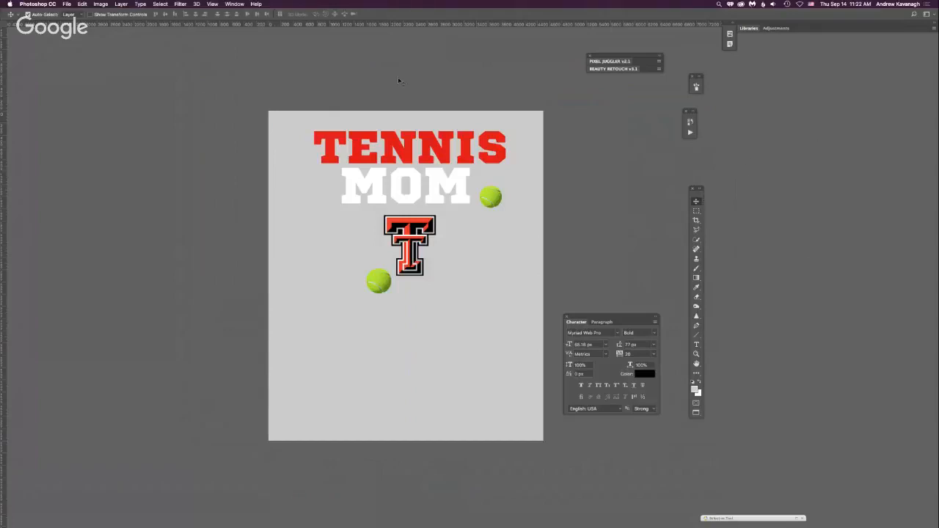
pyautogui.click(235, 5)
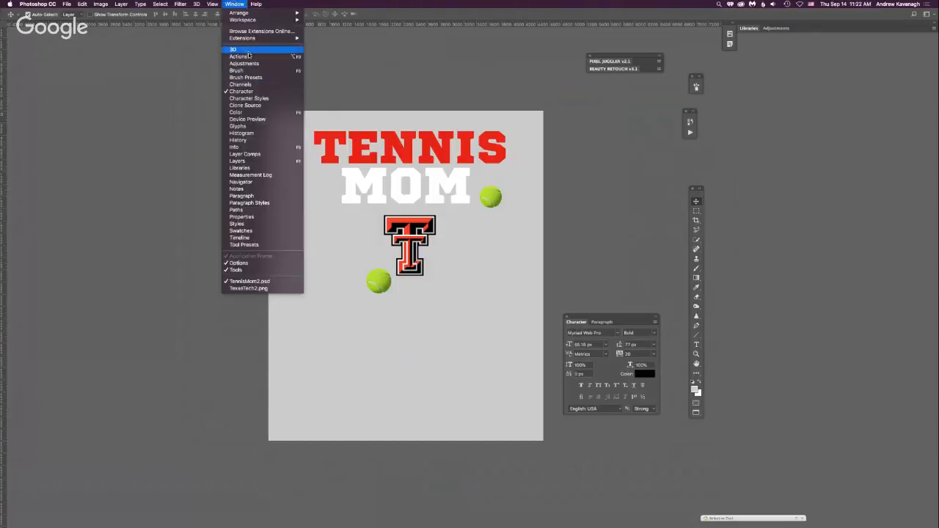
pyautogui.click(252, 162)
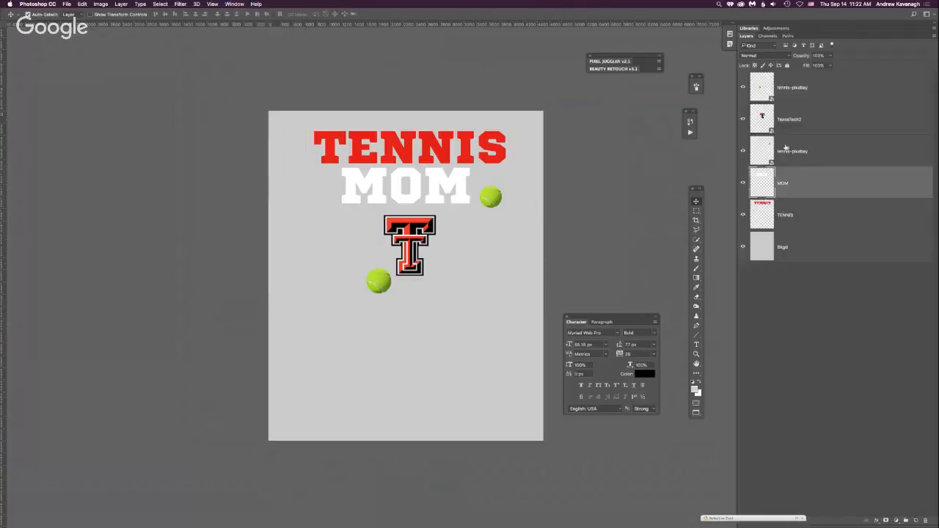
# Select the Bkgd layer and set the foreground color to white with a black background color
pyautogui.click(808, 249)
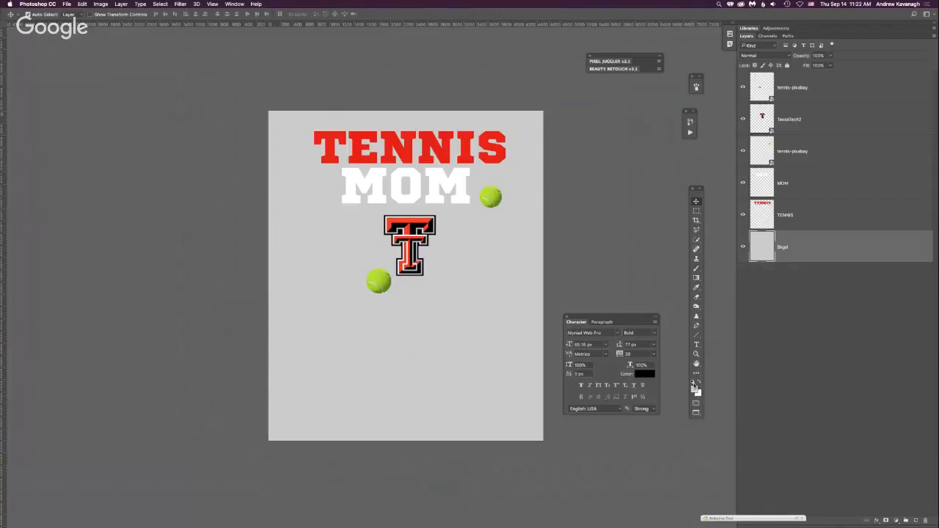
pyautogui.click(693, 379)
pyautogui.click(700, 382)
# Add the horizontal text "MOM" in the lower part of the canvas, below the tennis ball
pyautogui.click(696, 343)
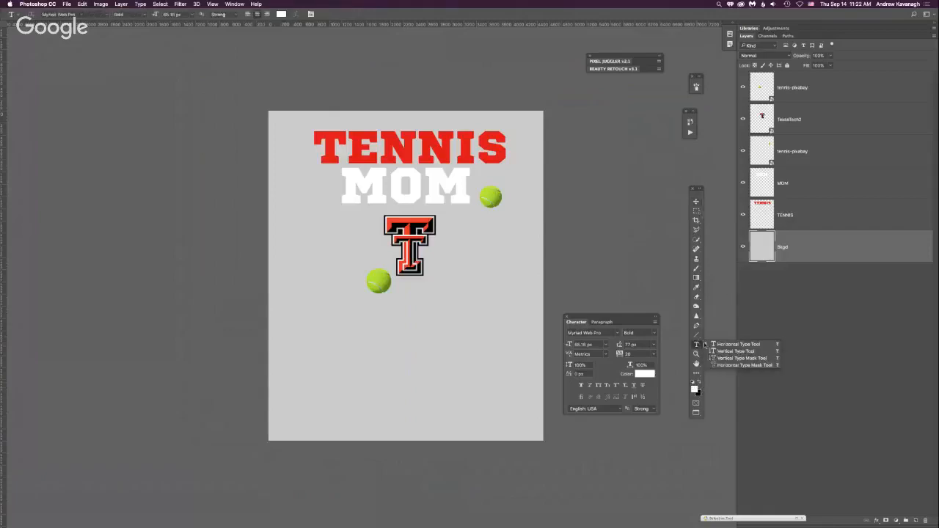
pyautogui.click(728, 345)
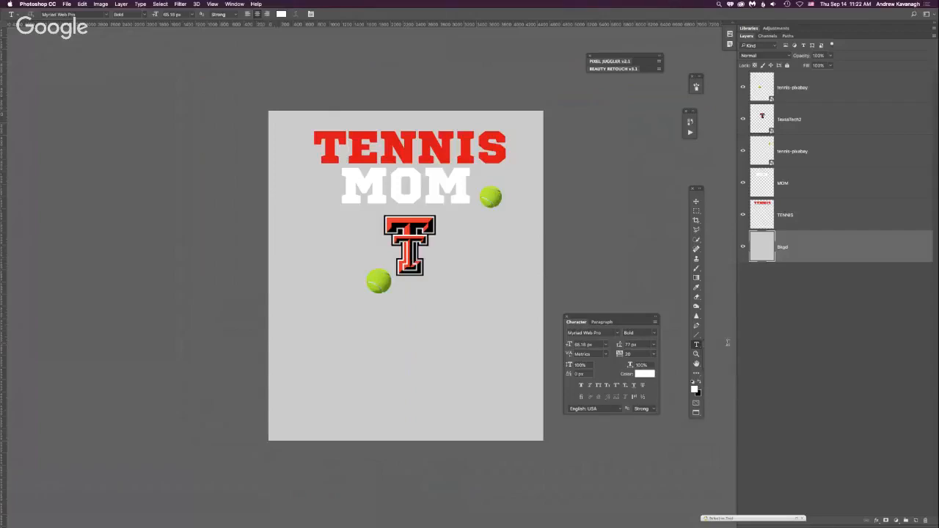
pyautogui.click(355, 371)
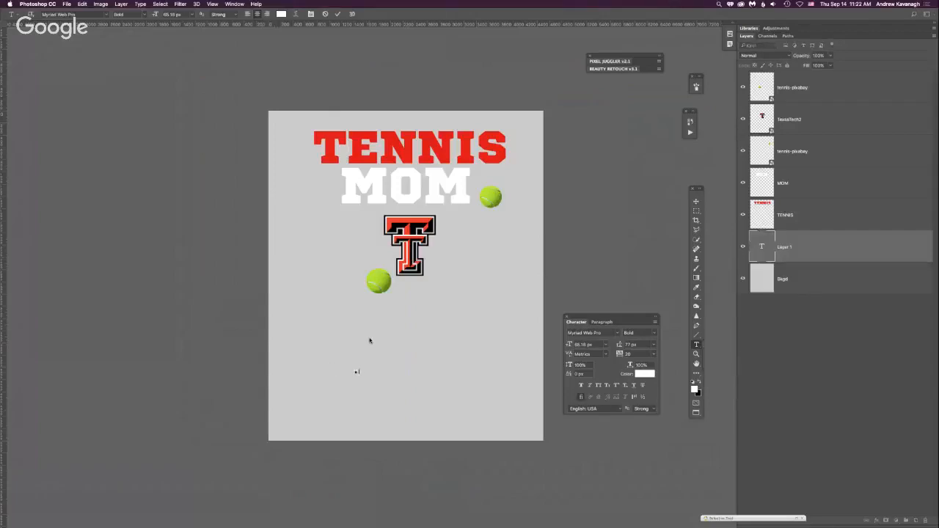
pyautogui.write('MOM')
# Select all the text on the new MOM type layer and reposition the Character panel beside the canvas
pyautogui.click(800, 251)
pyautogui.doubleClick(762, 248)
pyautogui.click(234, 3)
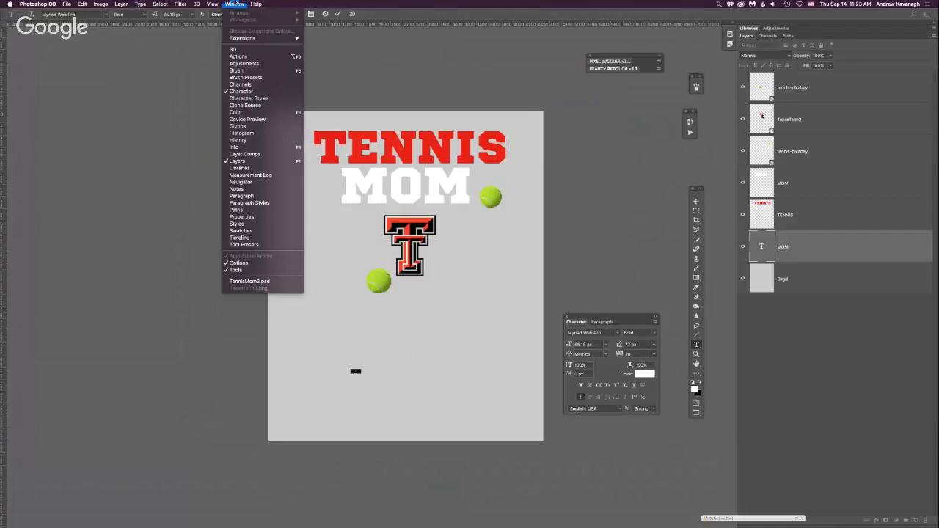
pyautogui.click(491, 309)
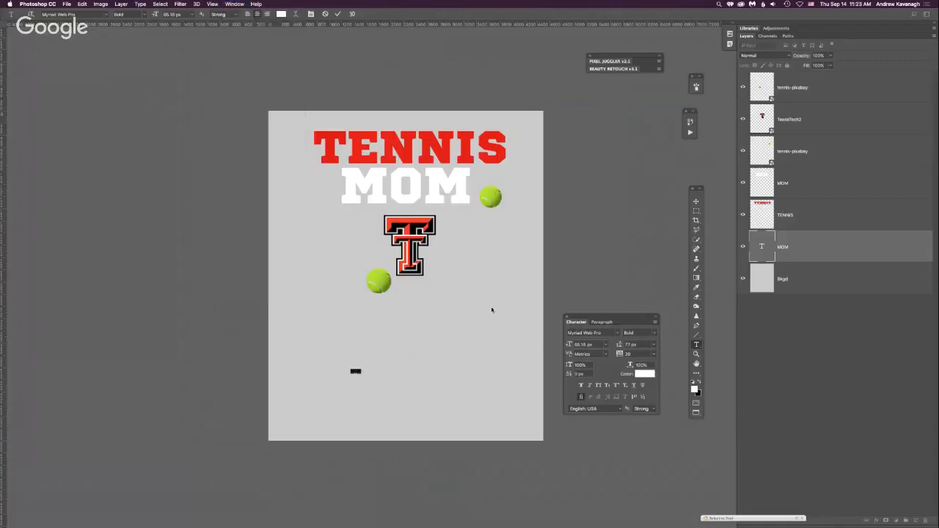
pyautogui.moveTo(595, 312)
pyautogui.mouseDown()
pyautogui.moveTo(601, 303)
pyautogui.moveTo(612, 315)
pyautogui.mouseUp()
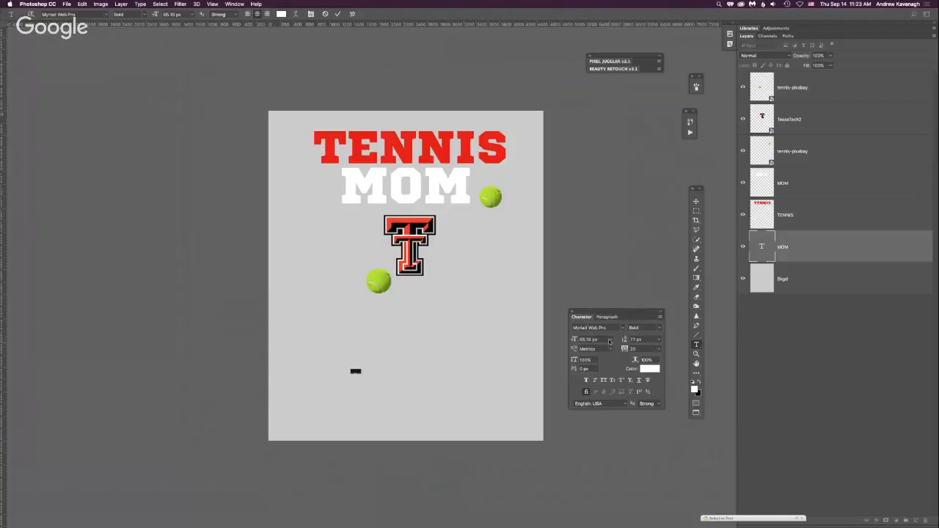
# Set the selected MOM text's font size to 72 px and its kerning to Optical
pyautogui.click(611, 342)
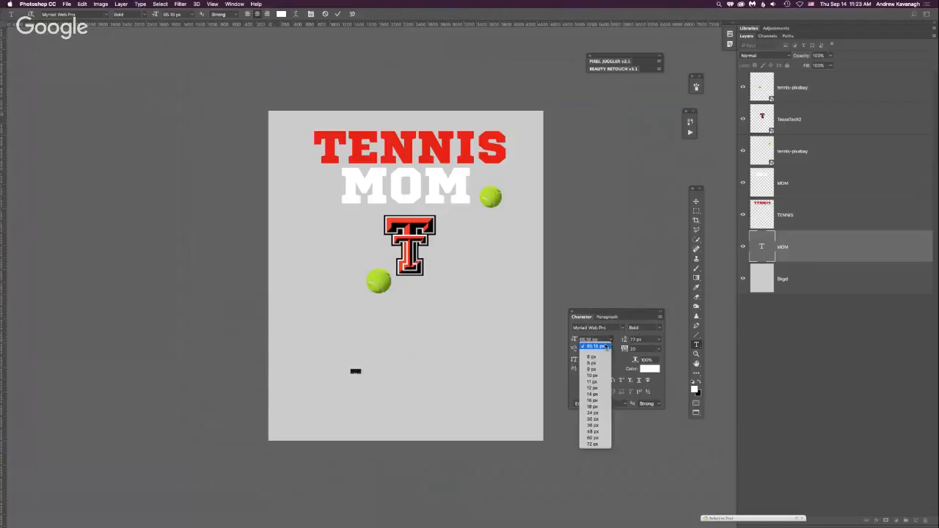
pyautogui.click(601, 442)
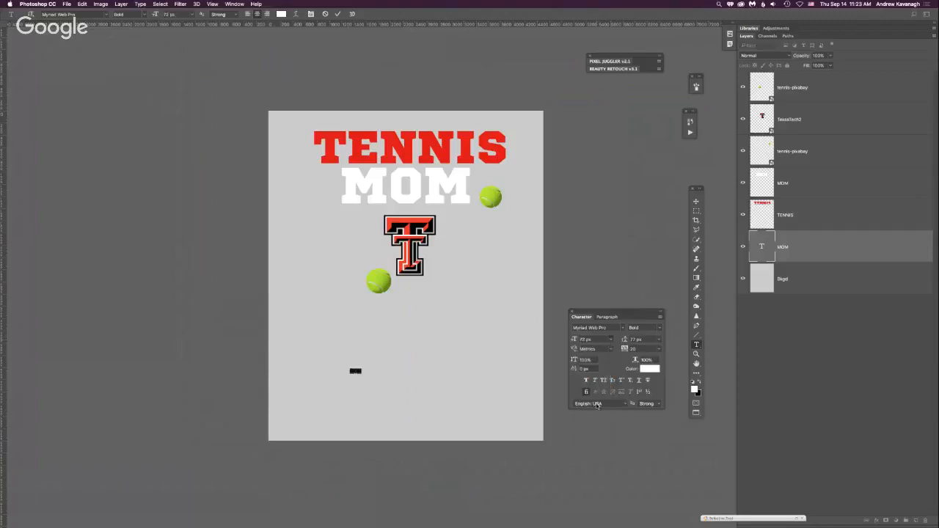
pyautogui.click(608, 349)
pyautogui.click(603, 362)
# Enlarge the selected MOM text to a font size of about 178 px
pyautogui.moveTo(574, 340); pyautogui.dragTo(598, 344)
pyautogui.moveTo(573, 340); pyautogui.dragTo(581, 341)
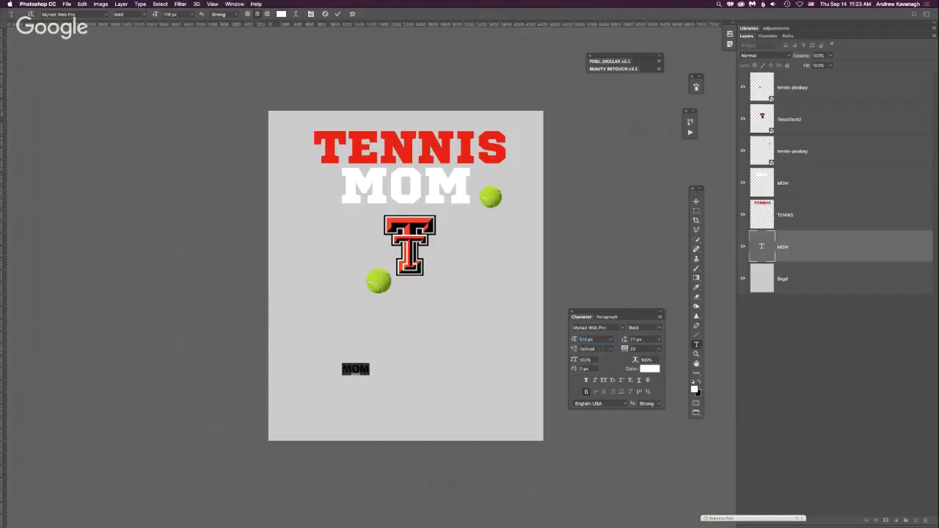
pyautogui.click(612, 339)
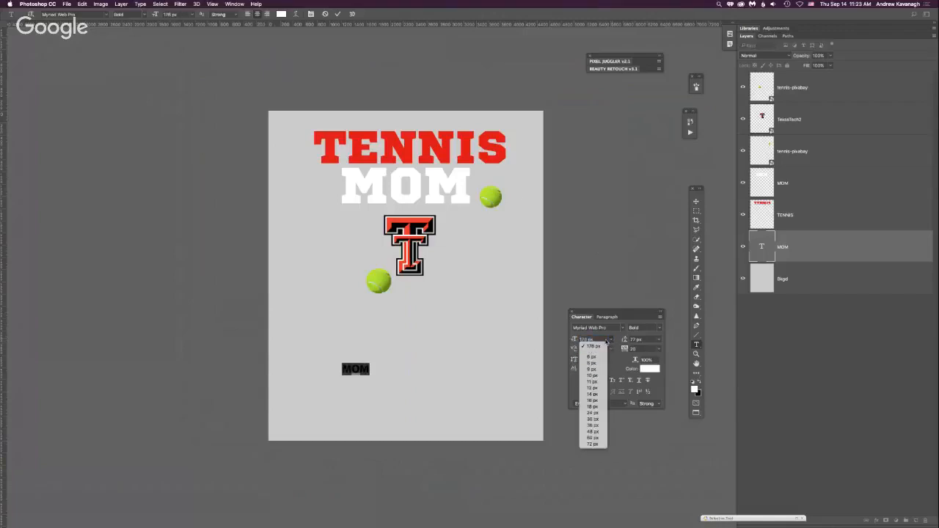
pyautogui.click(598, 339)
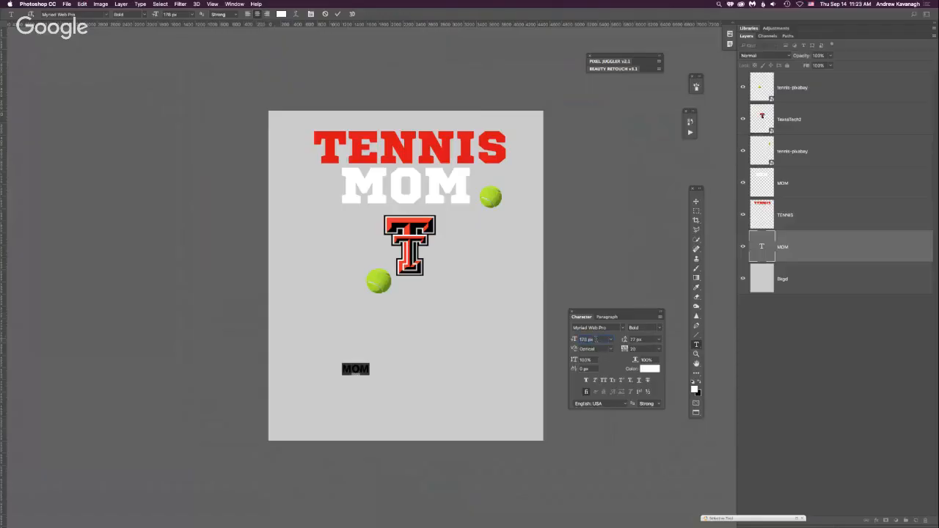
# Increase the MOM text's font size in 10 px increments to about 285 px
pyautogui.hotkey('shift', 'Up')
pyautogui.hotkey('shift', 'Up')
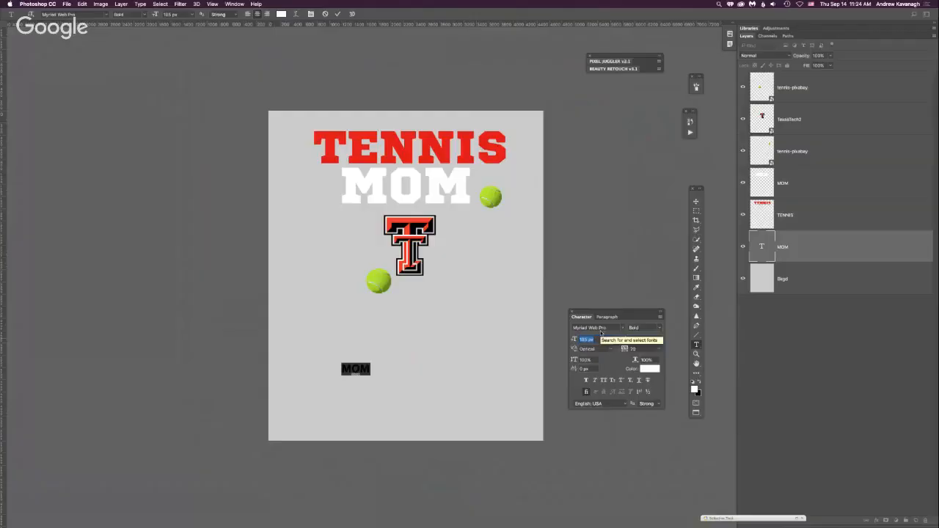
pyautogui.hotkey('shift', 'Up')
pyautogui.hotkey('shift', 'Up')
pyautogui.hotkey('shift', 'Up')
pyautogui.hotkey('shift', 'Up')
pyautogui.hotkey('shift', 'Up')
pyautogui.hotkey('shift', 'Up')
pyautogui.hotkey('shift', 'Up')
pyautogui.hotkey('shift', 'Up')
pyautogui.hotkey('shift', 'Up')
pyautogui.hotkey('shift', 'Up')
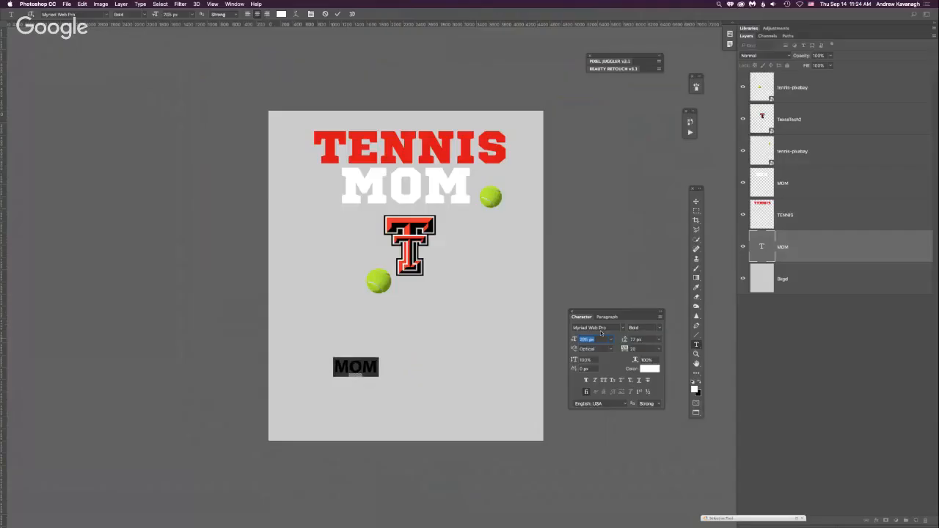
# Increase the selected MOM text's font size in 10 px increments to 505 px
pyautogui.hotkey('shift', 'Up')
pyautogui.hotkey('shift', 'Up')
pyautogui.hotkey('shift', 'Up')
pyautogui.hotkey('shift', 'Up')
pyautogui.hotkey('shift', 'Up')
pyautogui.hotkey('shift', 'Up')
pyautogui.hotkey('shift', 'Up')
pyautogui.hotkey('shift', 'Up')
pyautogui.hotkey('shift', 'Up')
pyautogui.hotkey('shift', 'Up')
pyautogui.hotkey('shift', 'Up')
pyautogui.hotkey('shift', 'Up')
pyautogui.hotkey('shift', 'Up')
pyautogui.hotkey('shift', 'Up')
pyautogui.hotkey('shift', 'Up')
pyautogui.hotkey('shift', 'Up')
pyautogui.hotkey('shift', 'Up')
pyautogui.hotkey('shift', 'Up')
pyautogui.hotkey('shift', 'Up')
pyautogui.hotkey('shift', 'Up')
pyautogui.hotkey('shift', 'Up')
pyautogui.hotkey('shift', 'Up')
pyautogui.hotkey('shift', 'Up')
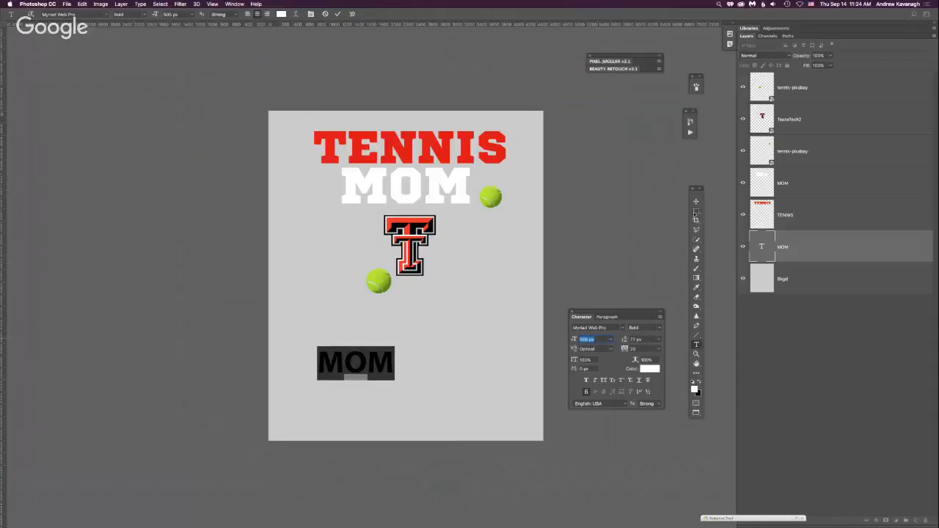
# Move the lower MOM text toward the canvas's horizontal centre and toggle its layer's visibility off and on
pyautogui.click(696, 201)
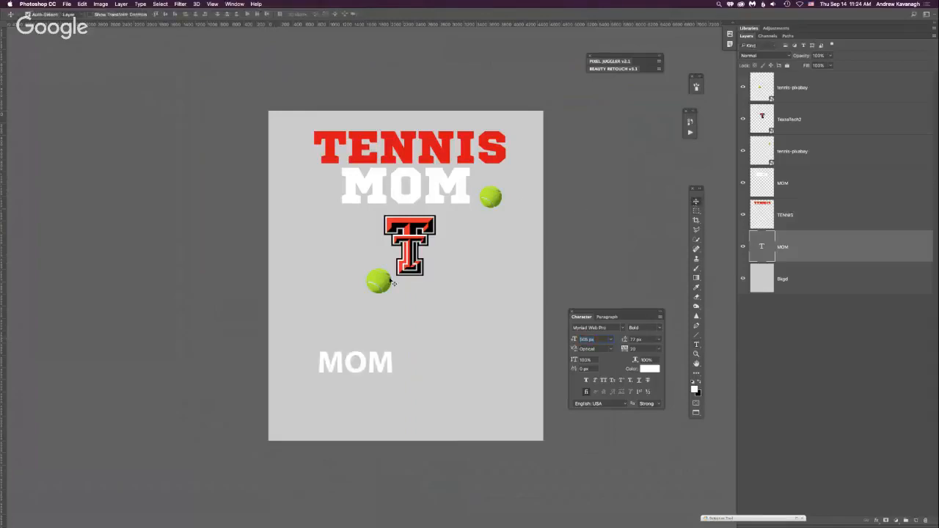
pyautogui.moveTo(375, 368); pyautogui.dragTo(413, 362)
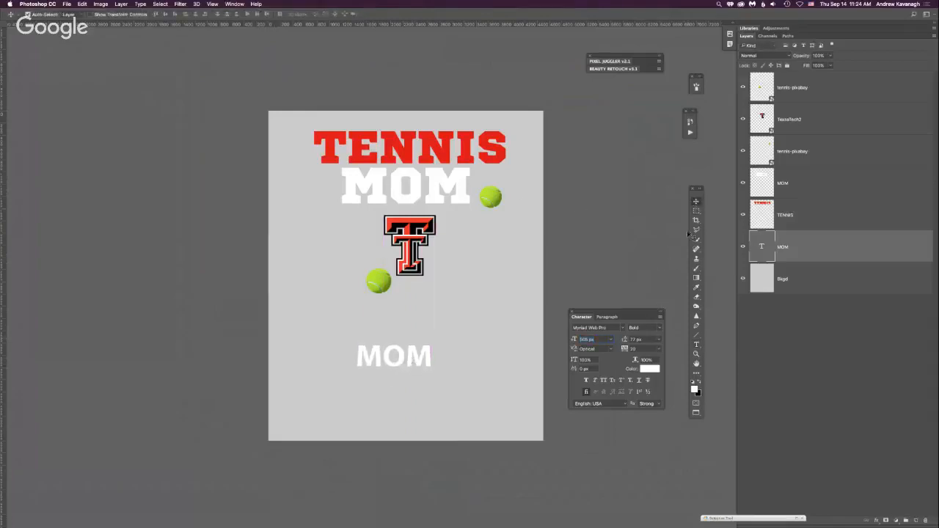
pyautogui.moveTo(419, 353); pyautogui.dragTo(426, 359)
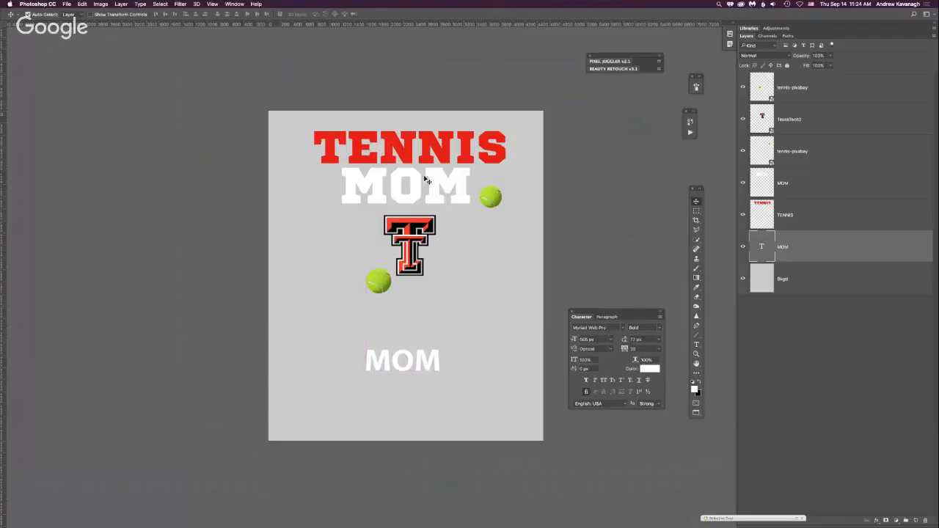
pyautogui.click(742, 249)
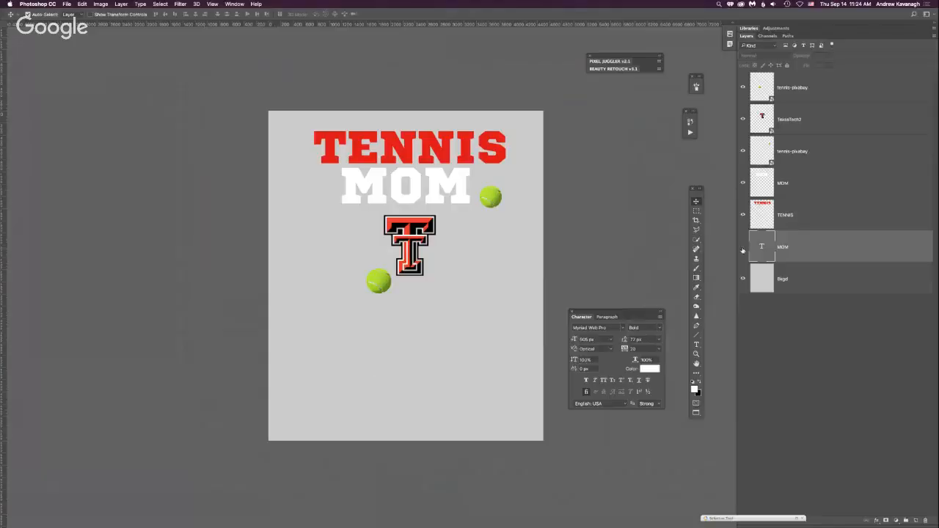
pyautogui.click(742, 250)
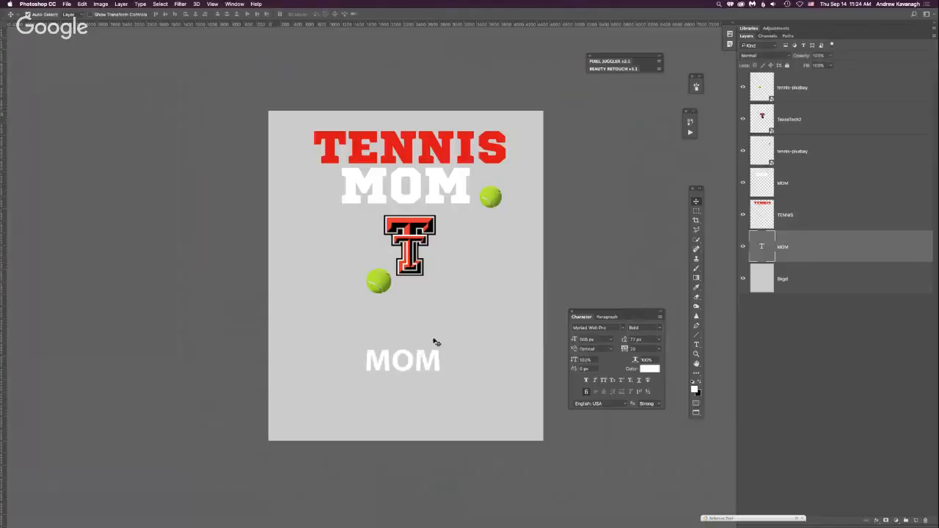
# Scale the lower MOM text up proportionally with Free Transform to about 1074 px and recentre it beneath the logo
pyautogui.moveTo(434, 353); pyautogui.dragTo(434, 350)
pyautogui.moveTo(431, 353); pyautogui.dragTo(432, 350)
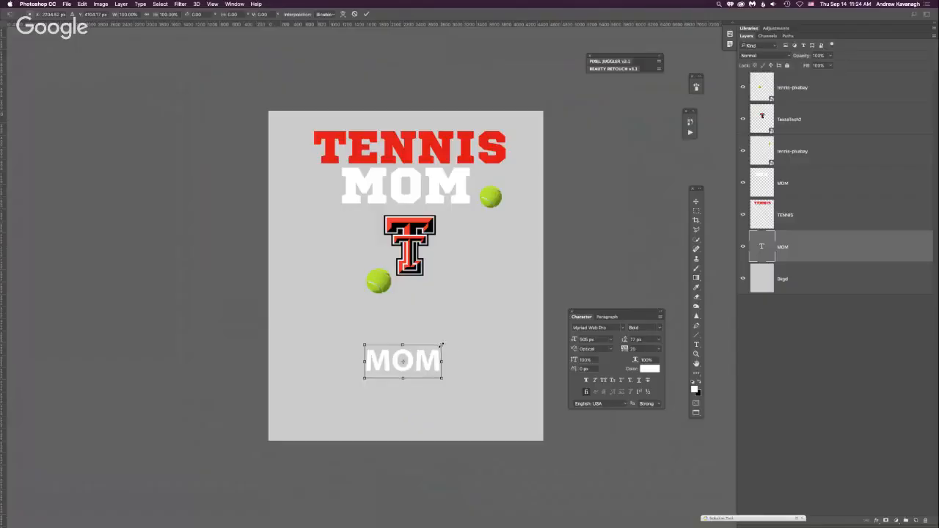
pyautogui.moveTo(442, 345); pyautogui.dragTo(485, 324)
pyautogui.press('Return')
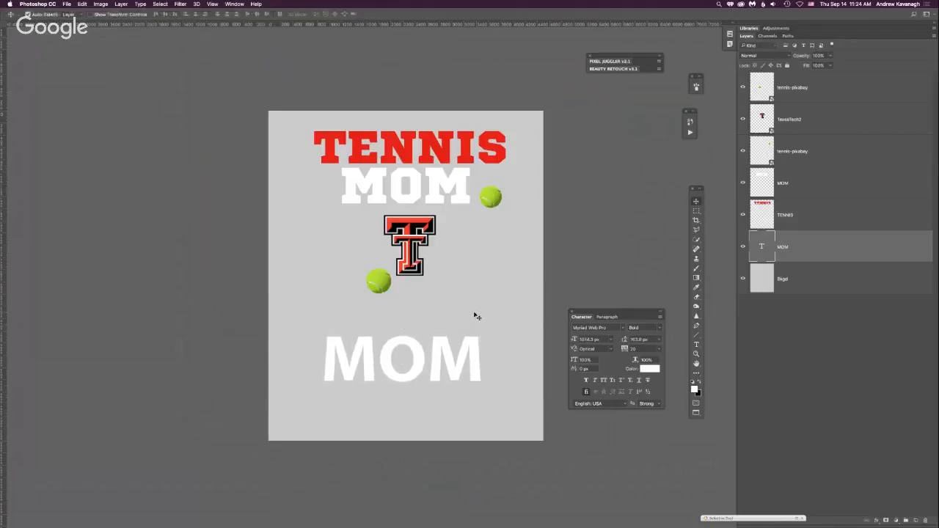
pyautogui.moveTo(440, 360)
pyautogui.mouseDown()
pyautogui.moveTo(459, 360)
pyautogui.moveTo(447, 360)
pyautogui.mouseUp()
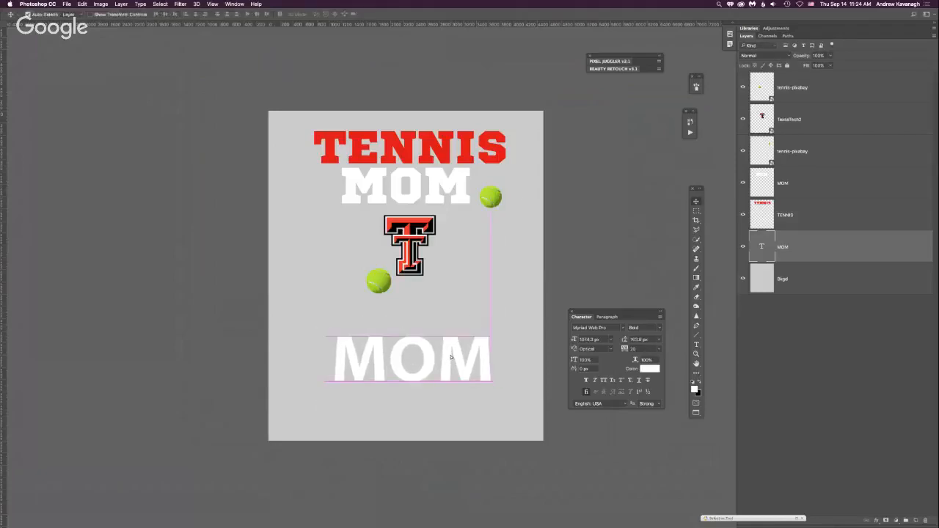
# Check that the enlarged MOM text is still editable and return to the Move tool
pyautogui.doubleClick(761, 248)
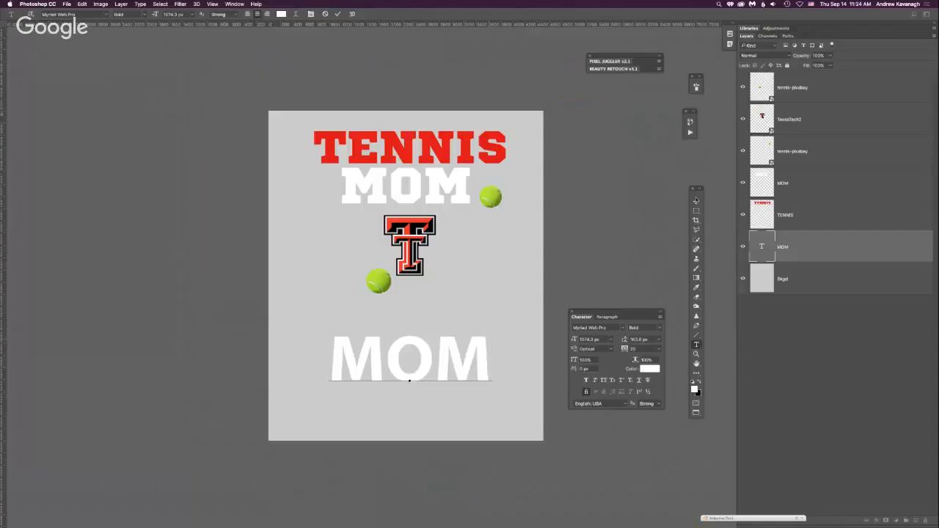
pyautogui.click(696, 201)
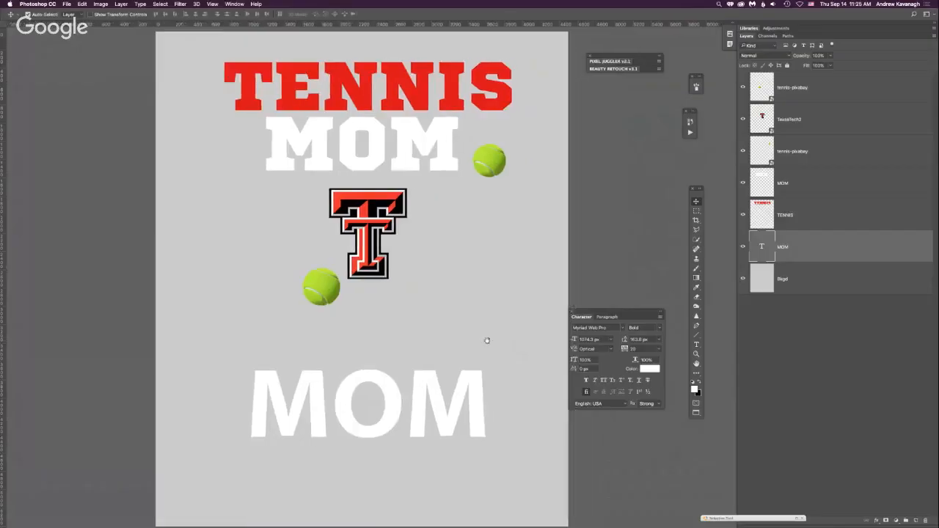
pyautogui.moveTo(486, 340); pyautogui.dragTo(482, 341)
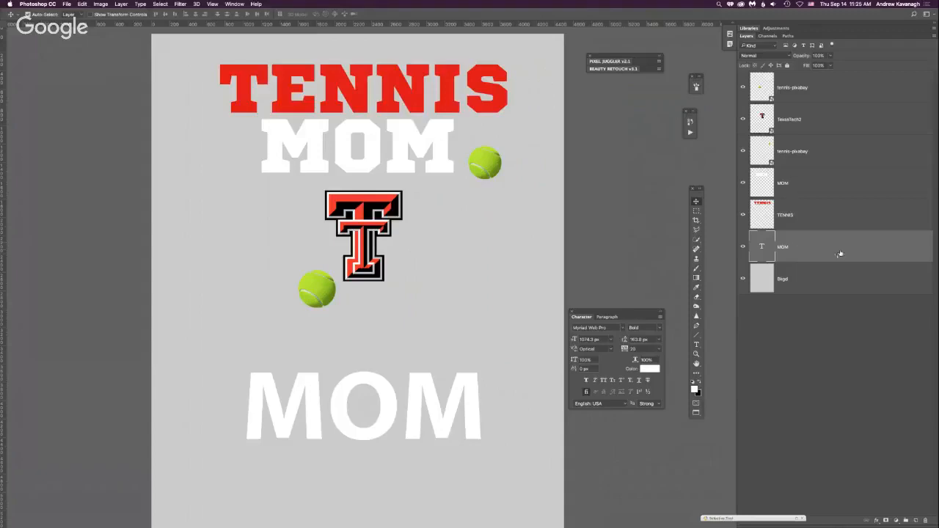
# Duplicate the MOM type layer with the original hidden, and try enlarging the copy to about 107% with Free Transform
pyautogui.press('super+j')
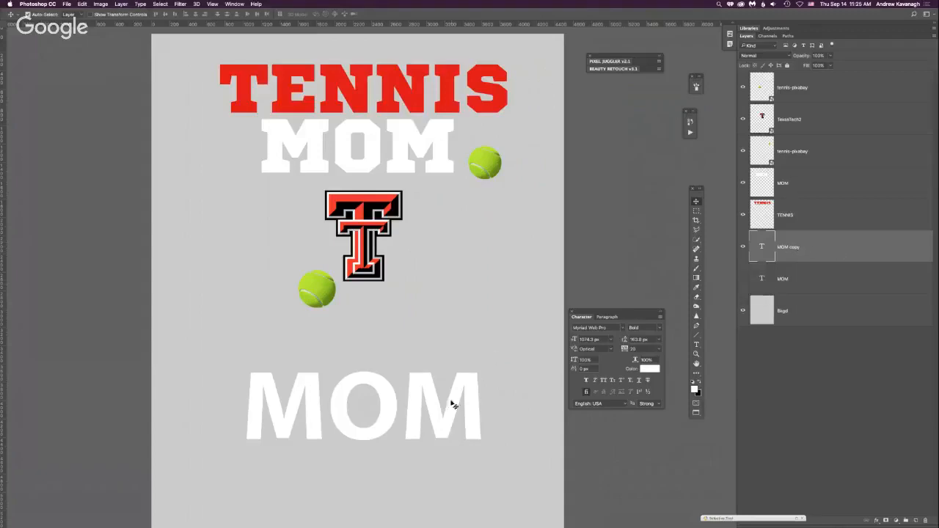
pyautogui.press('super+t')
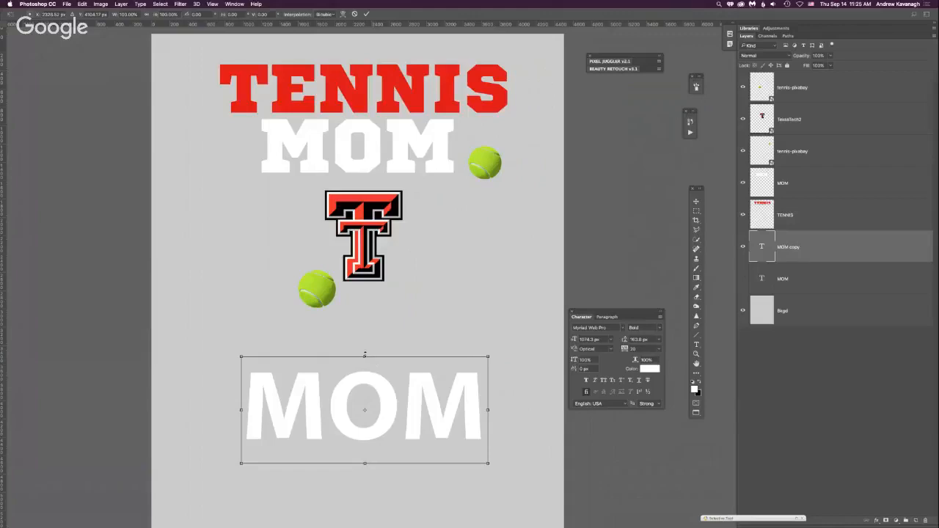
pyautogui.moveTo(365, 356); pyautogui.dragTo(363, 309)
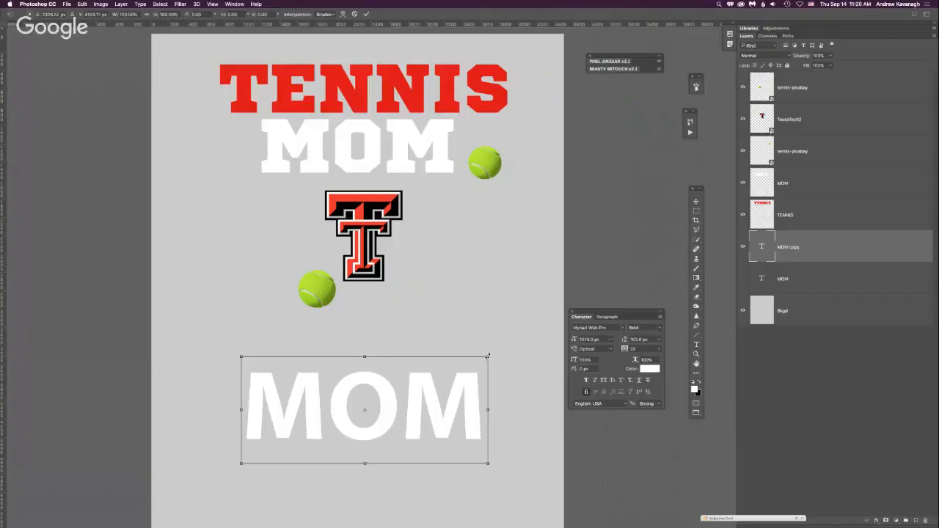
pyautogui.moveTo(488, 356)
pyautogui.mouseDown()
pyautogui.moveTo(532, 320)
pyautogui.moveTo(498, 353)
pyautogui.mouseUp()
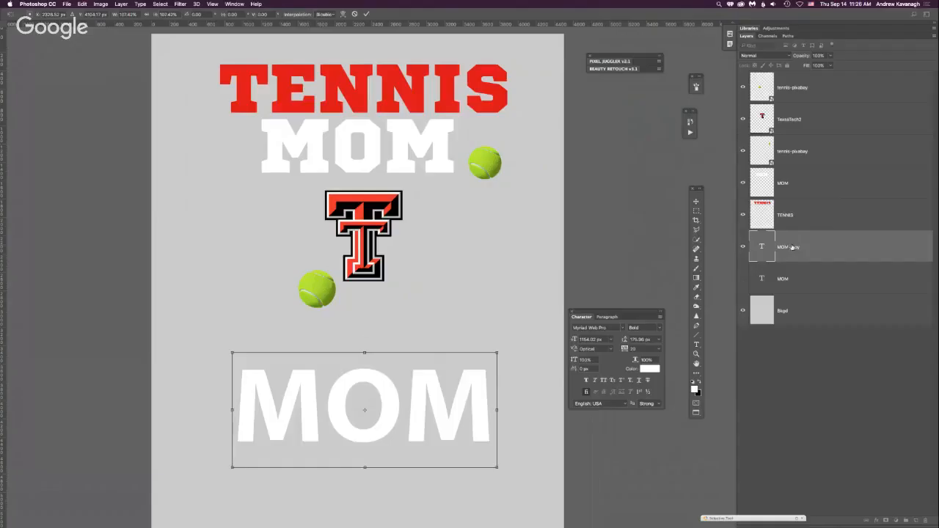
pyautogui.press('Escape')
# Duplicate the MOM copy layer once more and delete the extra duplicate
pyautogui.rightClick(796, 247)
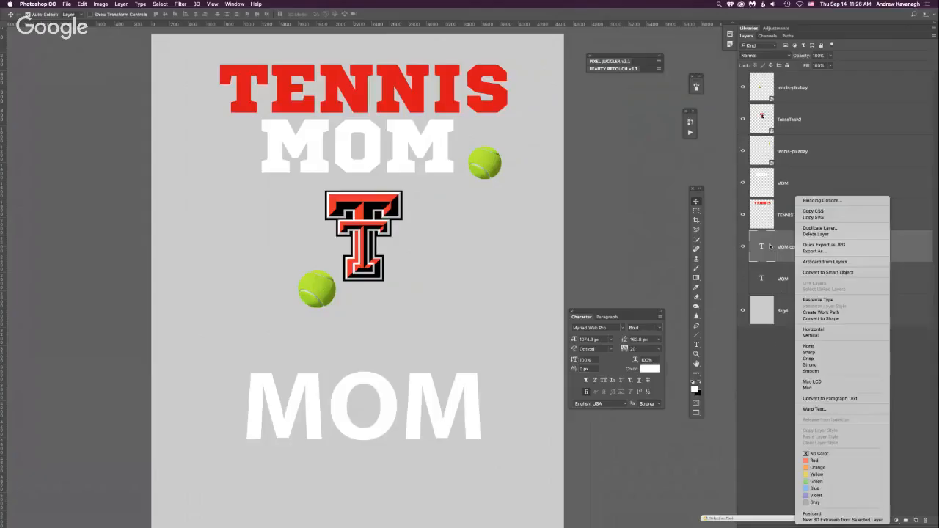
pyautogui.click(779, 242)
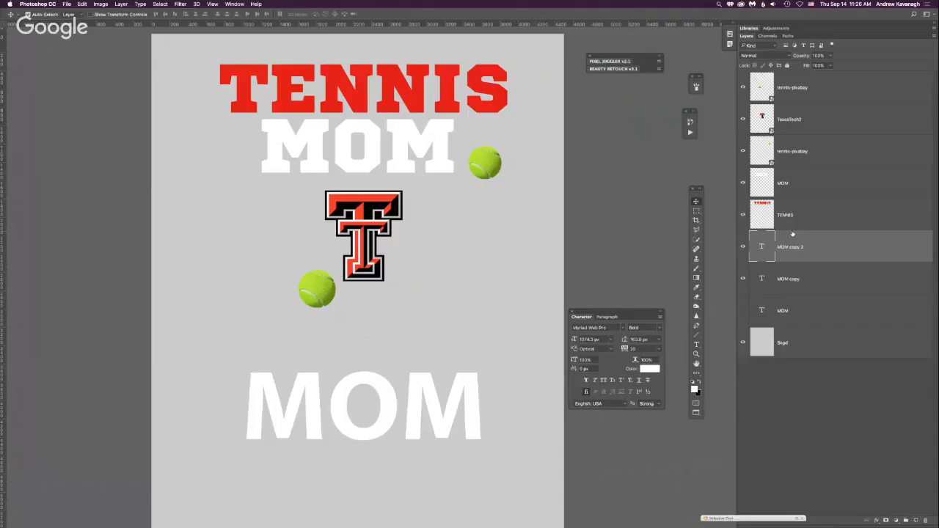
pyautogui.press('Delete')
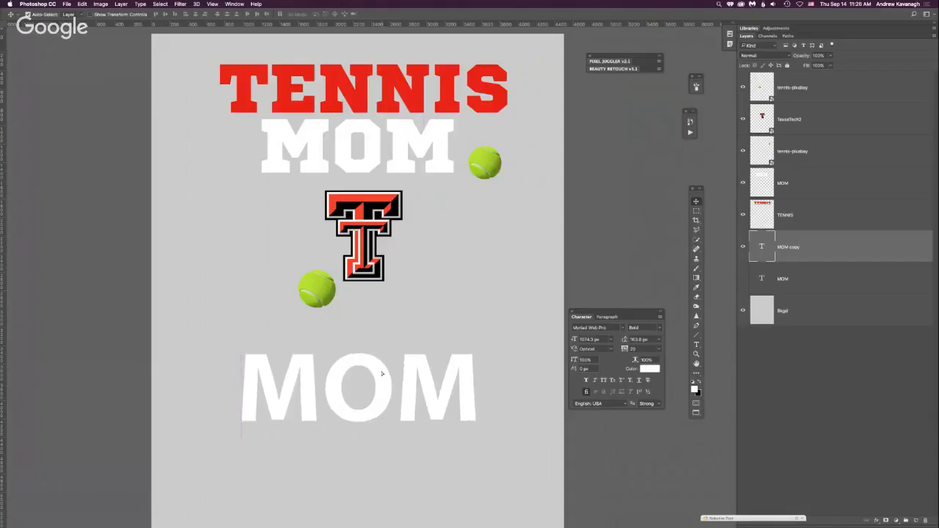
# Move the MOM copy slightly up, replace its text with a first name in capitals, and fit it within the canvas width
pyautogui.moveTo(385, 368)
pyautogui.mouseDown()
pyautogui.moveTo(414, 369)
pyautogui.moveTo(351, 373)
pyautogui.moveTo(419, 377)
pyautogui.moveTo(381, 376)
pyautogui.mouseUp()
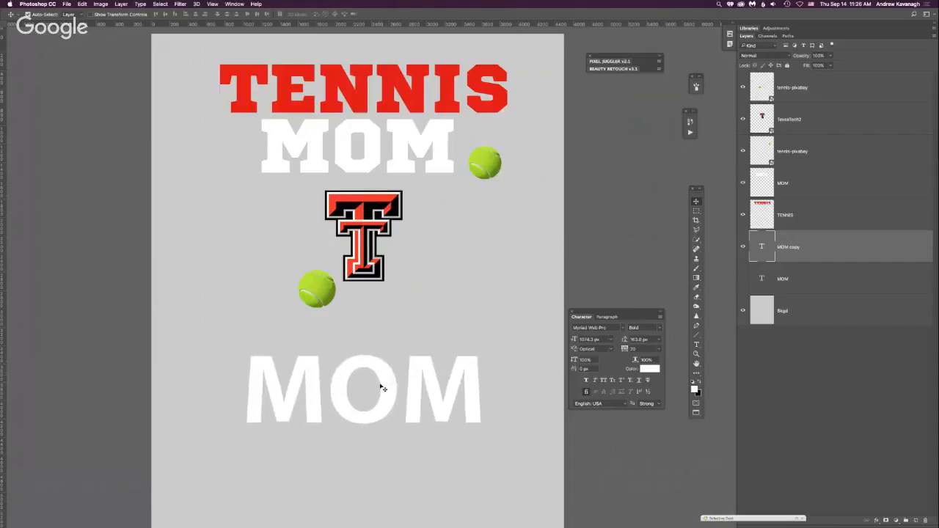
pyautogui.doubleClick(761, 246)
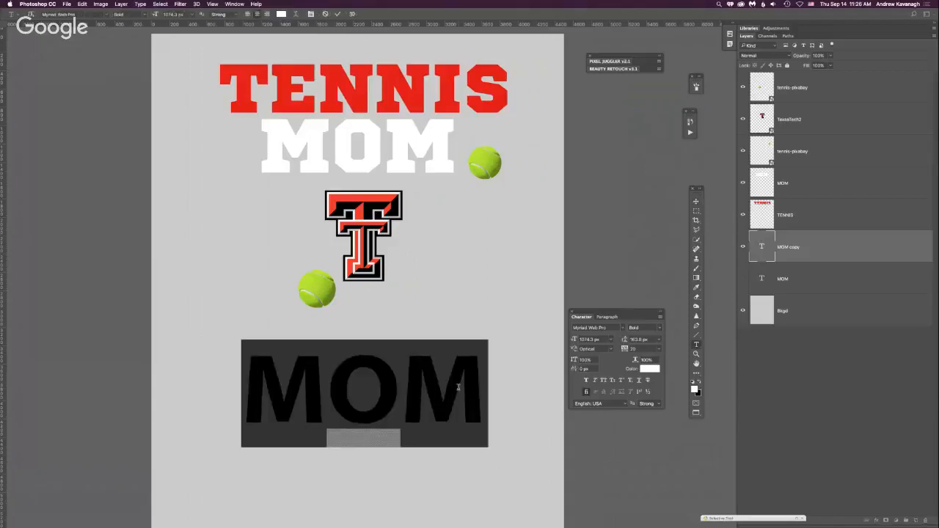
pyautogui.write('ANDREW')
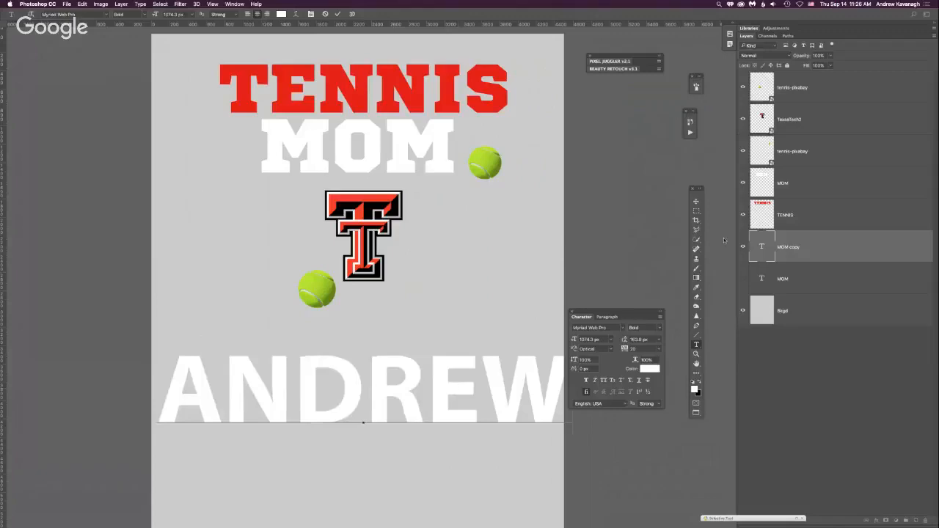
pyautogui.press('super+Return')
pyautogui.moveTo(505, 398); pyautogui.dragTo(494, 394)
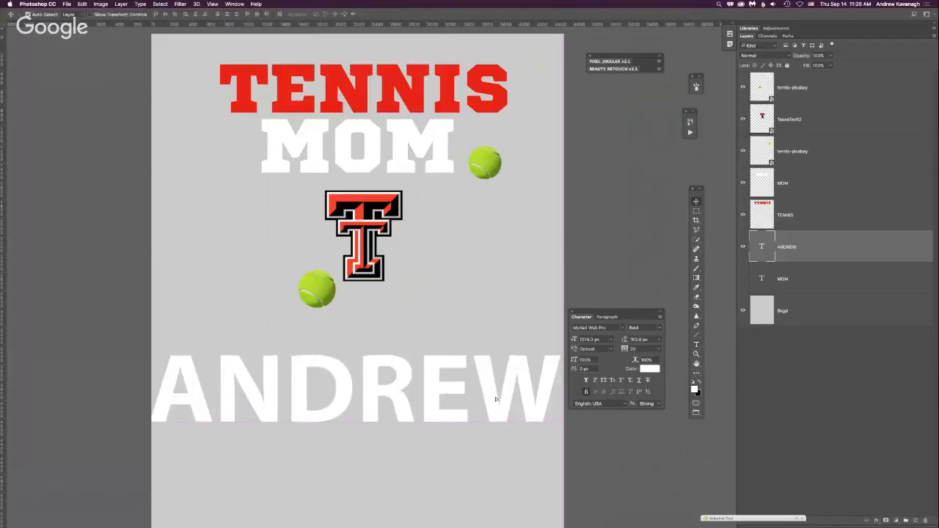
# Try Rotate 180° and Flip Vertical on the name text in Free Transform, and scale the upright text down to about 853 px
pyautogui.press('super+t')
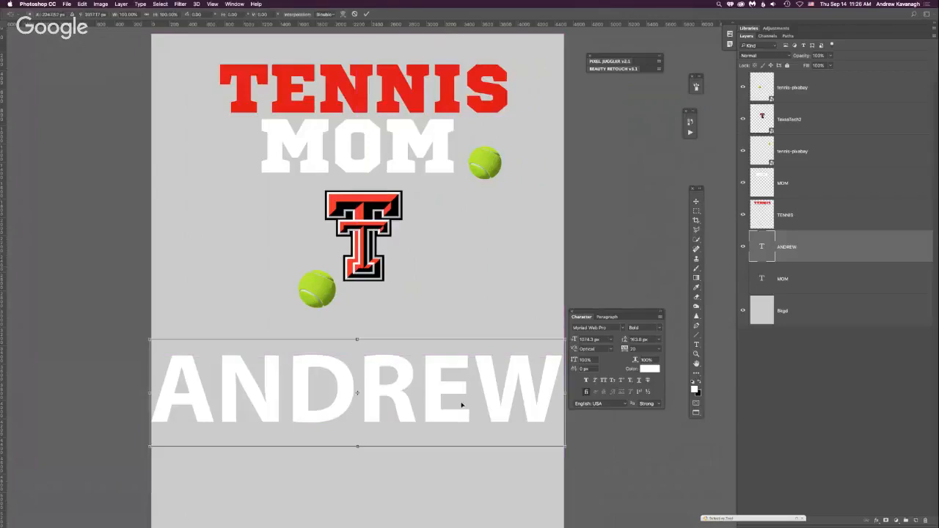
pyautogui.rightClick(398, 382)
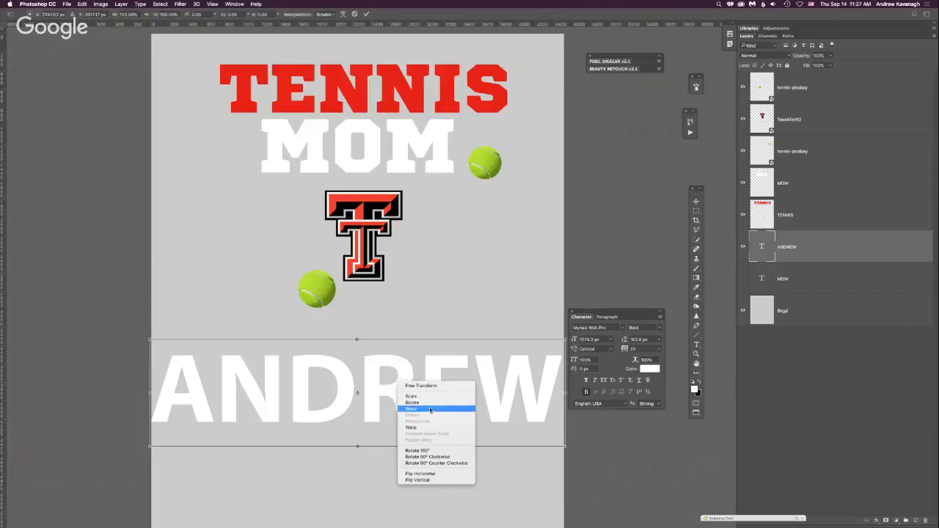
pyautogui.click(427, 450)
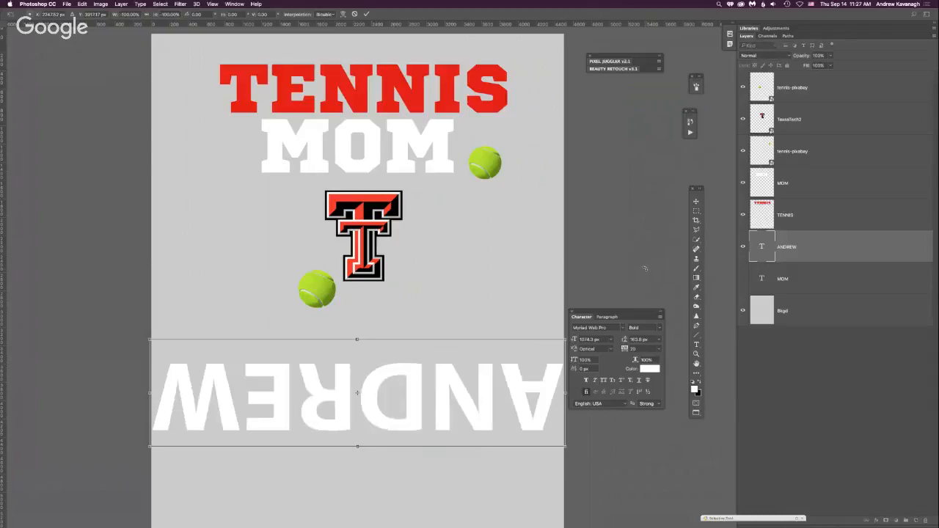
pyautogui.press('super+z')
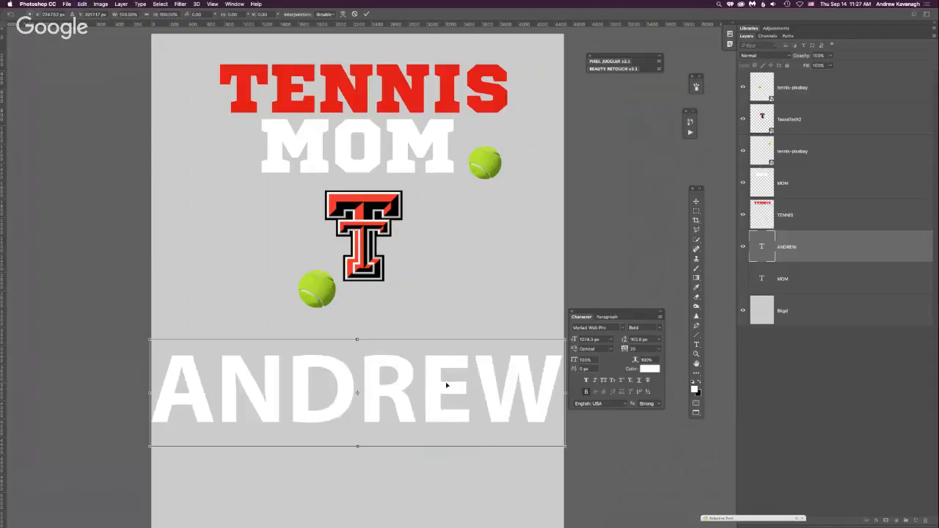
pyautogui.rightClick(446, 386)
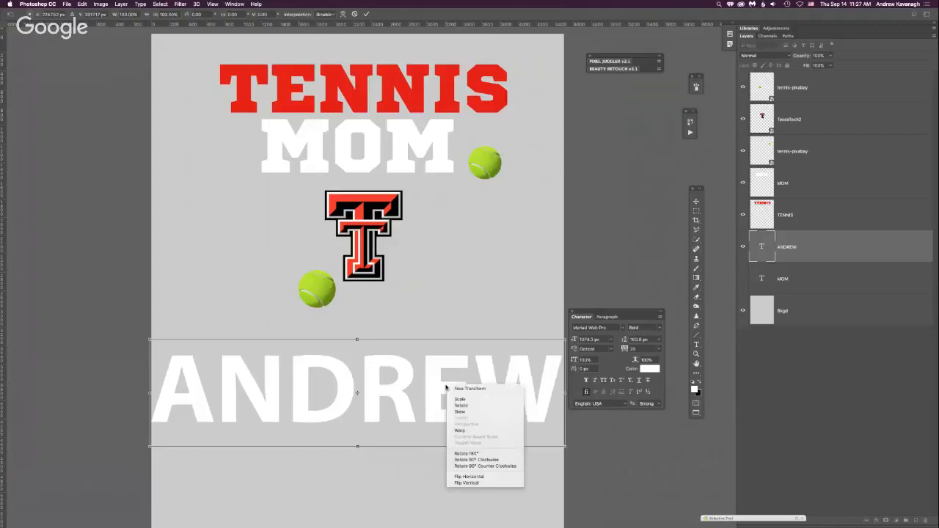
pyautogui.click(474, 484)
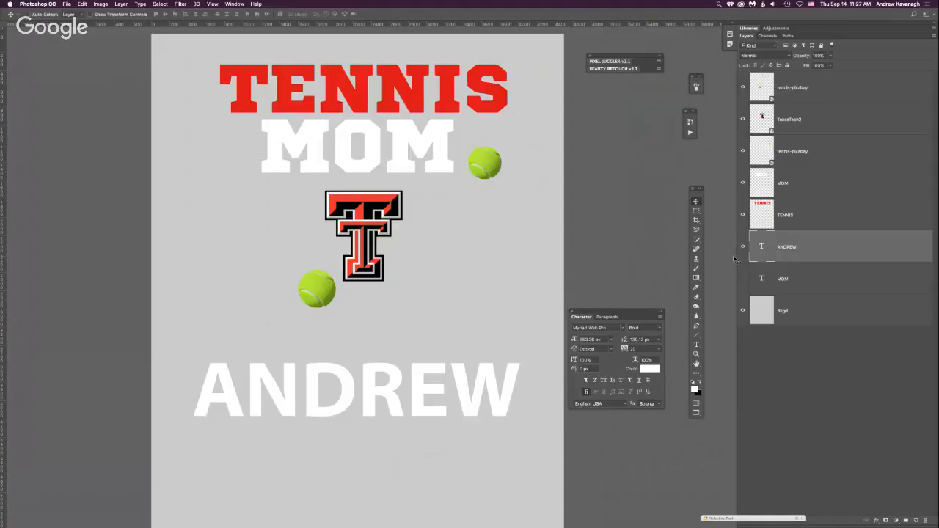
# Try shrinking the name text to about 93% and rotating it about 17.7° clockwise with Free Transform
pyautogui.hotkey('ctrl', 't')
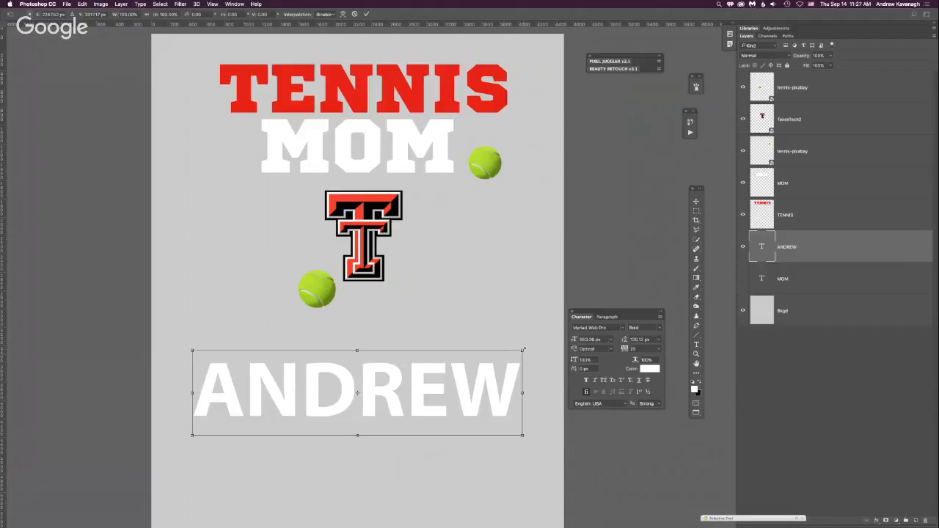
pyautogui.moveTo(522, 350)
pyautogui.mouseDown()
pyautogui.moveTo(549, 325)
pyautogui.moveTo(506, 342)
pyautogui.mouseUp()
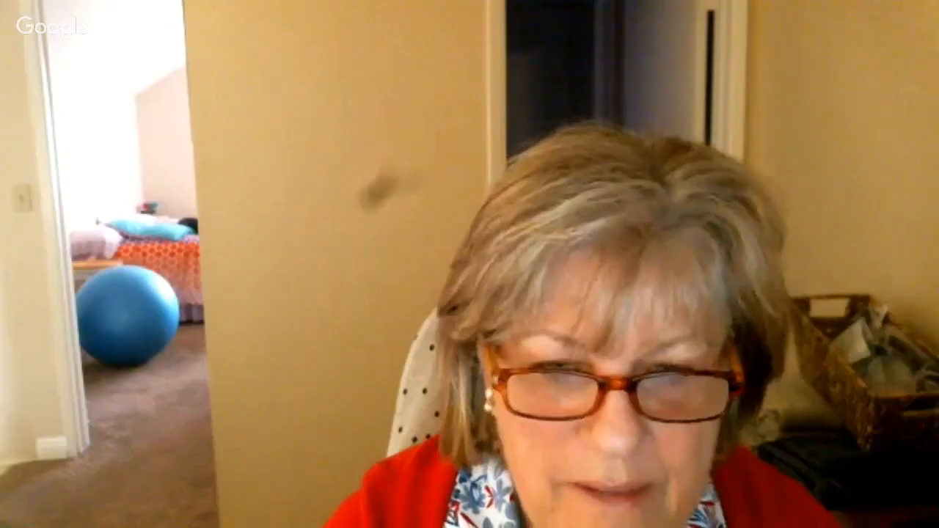
pyautogui.rightClick(445, 389)
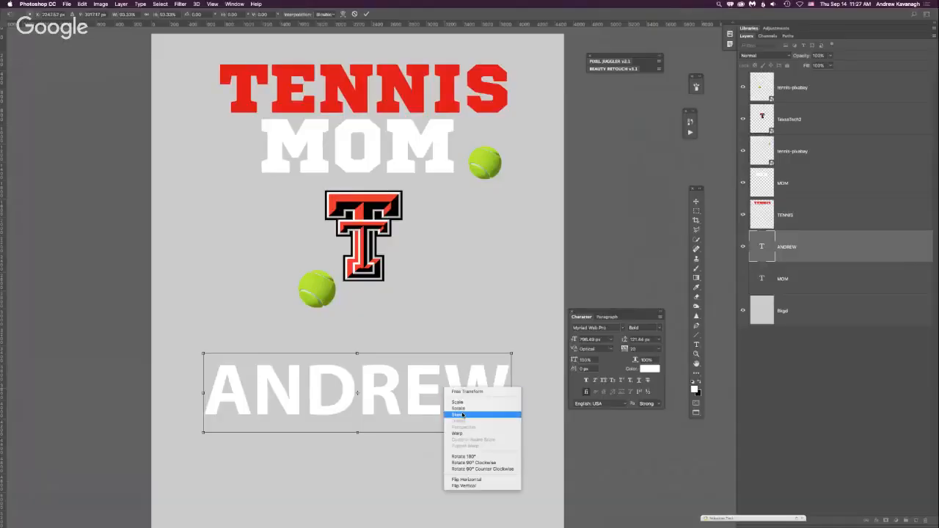
pyautogui.click(462, 415)
pyautogui.moveTo(530, 367); pyautogui.dragTo(525, 395)
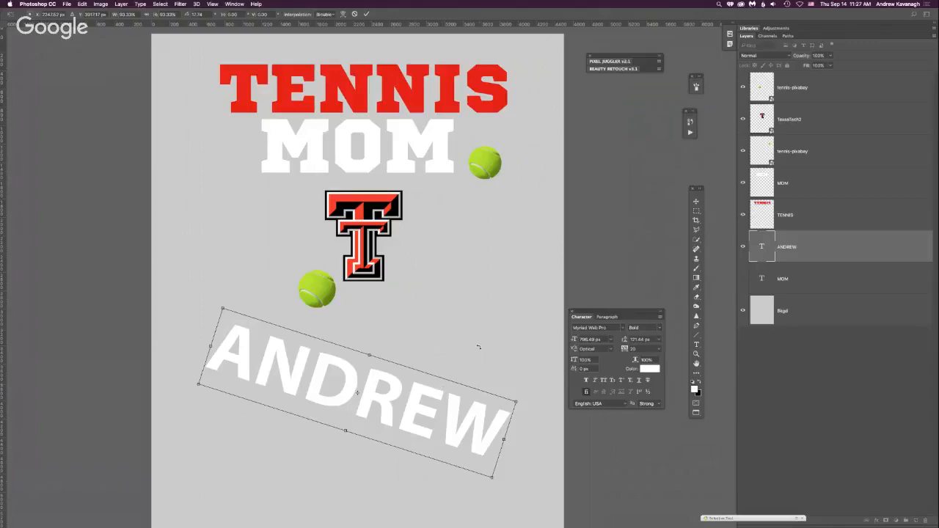
pyautogui.press('Escape')
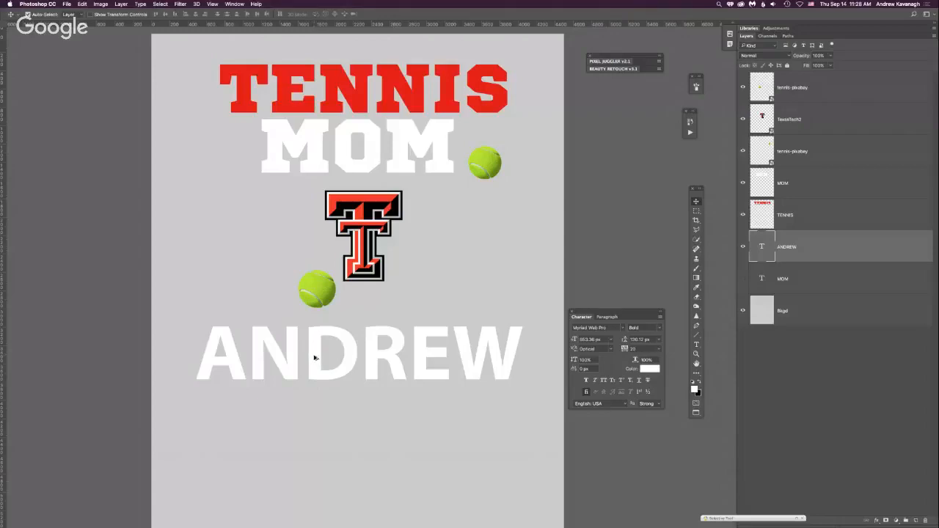
# Move the name text up beneath the lower tennis ball and place a duplicate of it directly below
pyautogui.moveTo(315, 365); pyautogui.dragTo(310, 433)
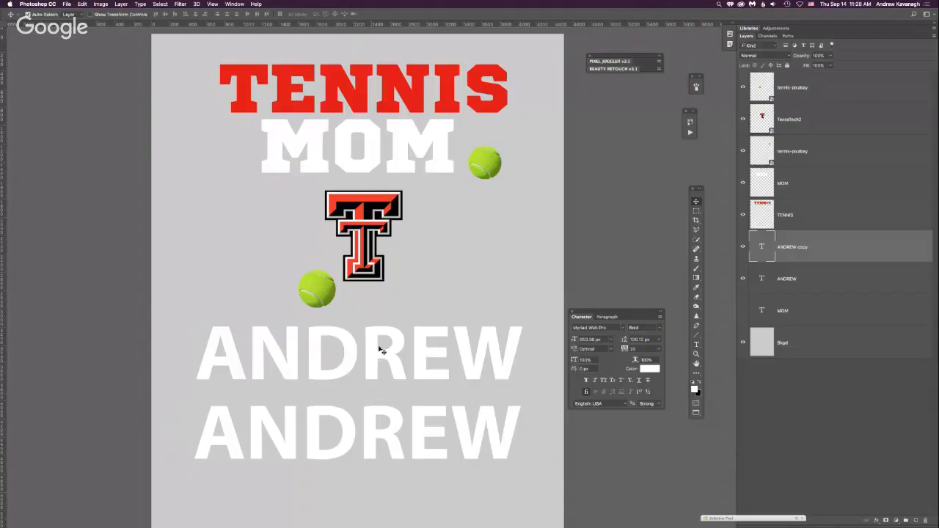
# Undo the duplication of the name text and shift the Character panel slightly aside
pyautogui.press('super+z')
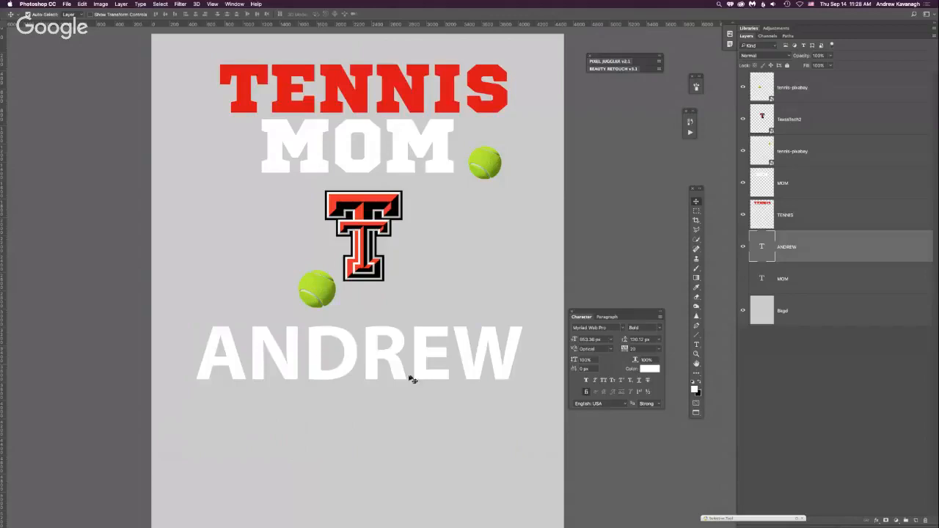
pyautogui.moveTo(636, 314); pyautogui.dragTo(642, 317)
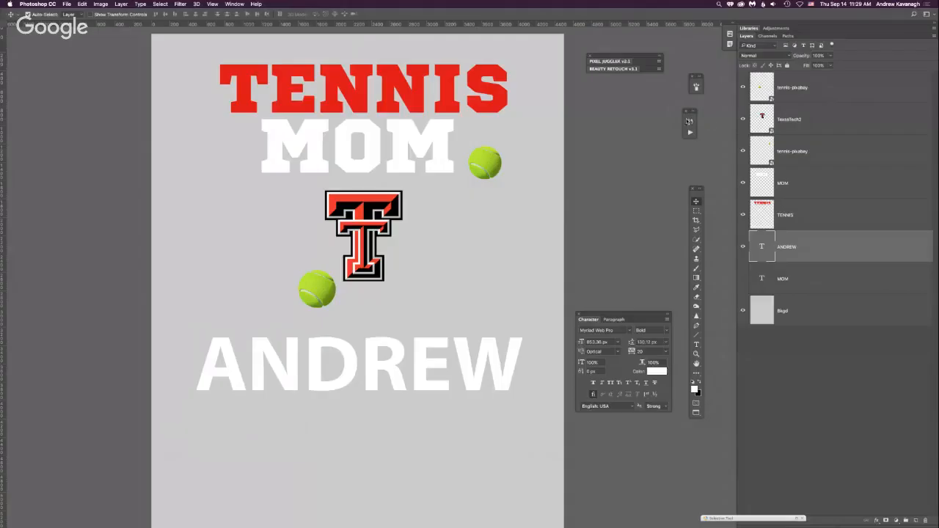
# Step back in the History to the Move state before the last Free Transform, and return to the latest state
pyautogui.click(690, 122)
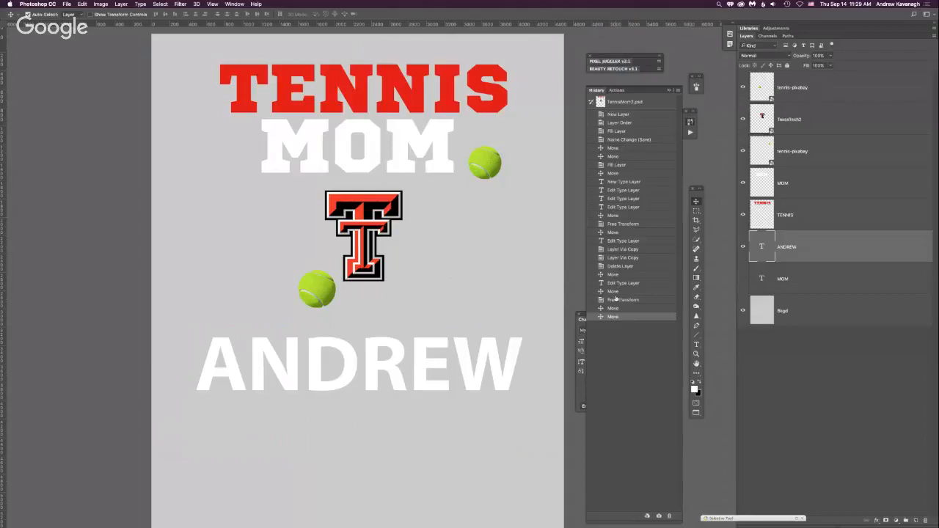
pyautogui.click(614, 291)
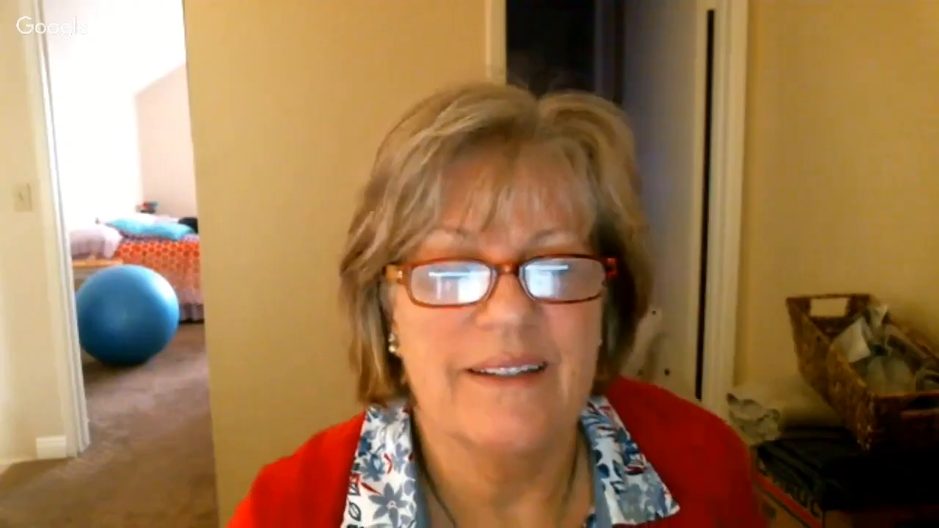
pyautogui.click(613, 316)
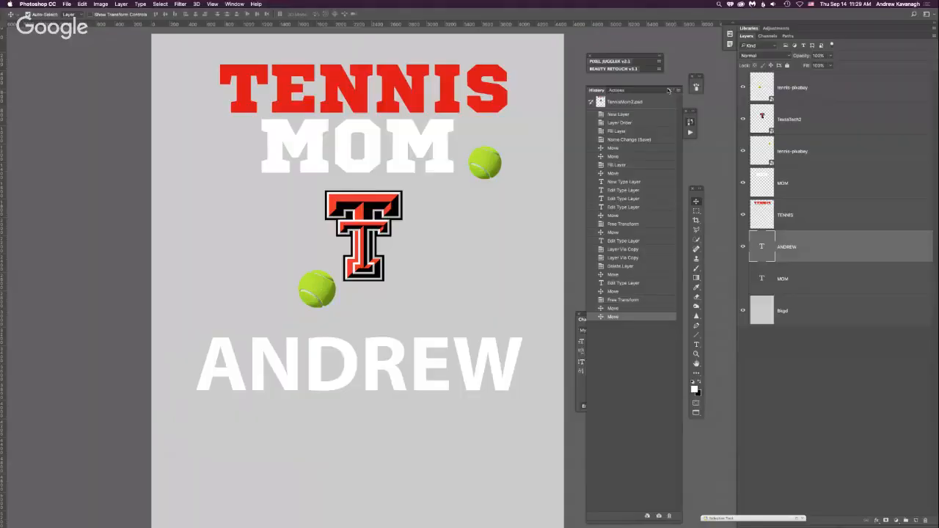
pyautogui.click(668, 90)
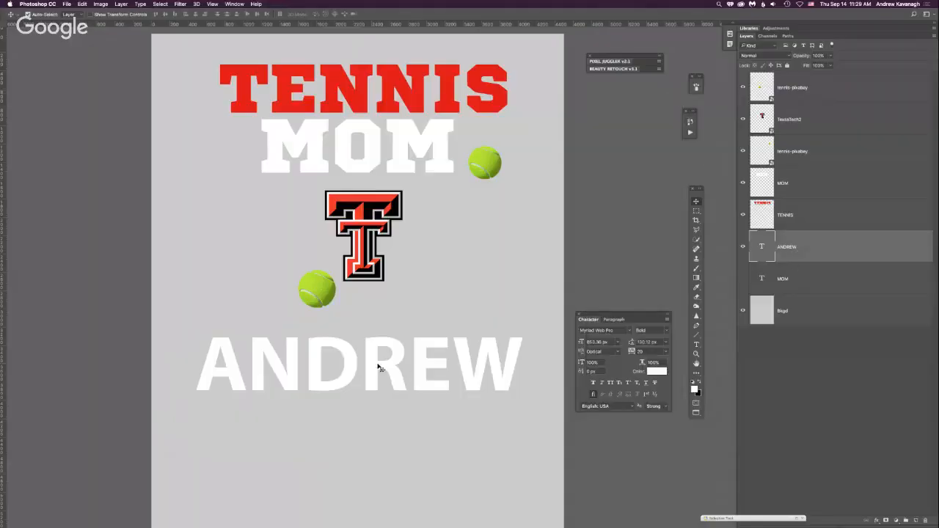
# Nudge the name text up, place a duplicate directly below it, and replace the duplicate's text with MOM
pyautogui.moveTo(372, 367); pyautogui.dragTo(373, 361)
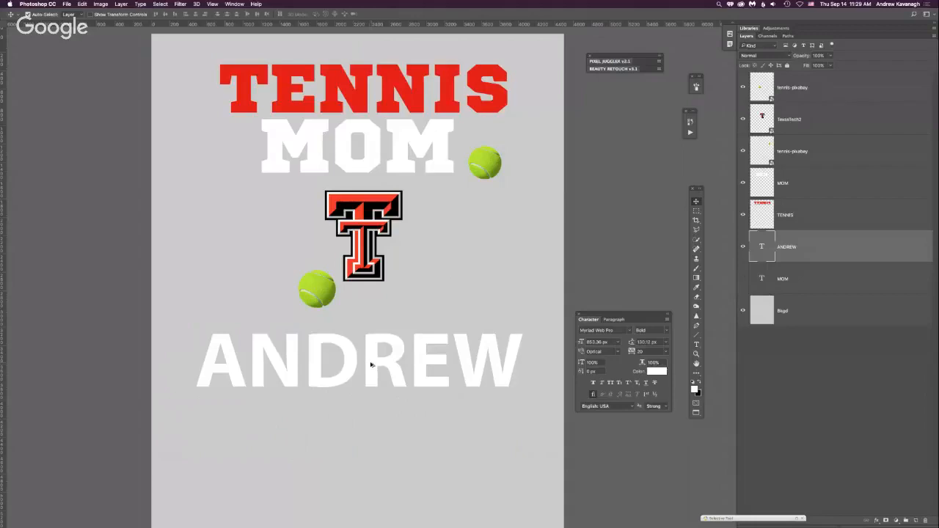
pyautogui.moveTo(370, 366); pyautogui.dragTo(367, 446)
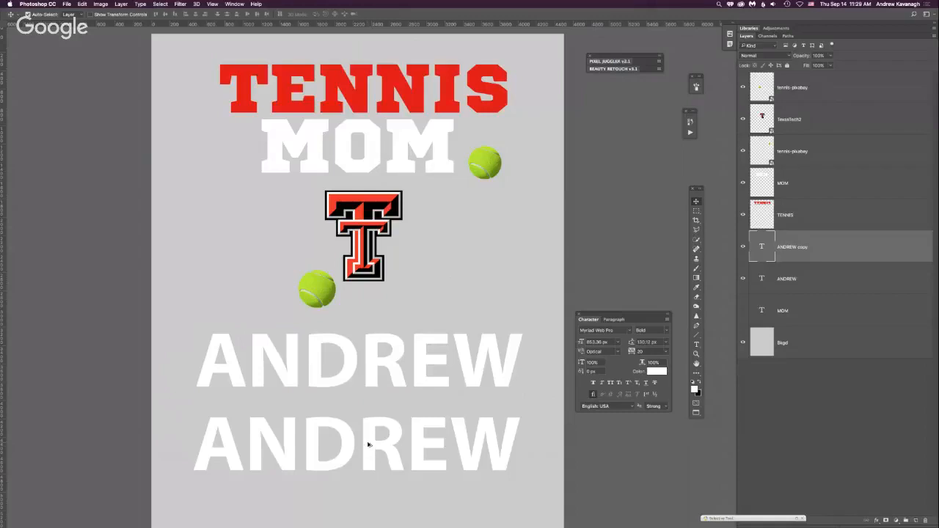
pyautogui.moveTo(370, 446); pyautogui.dragTo(391, 268)
pyautogui.press('super+z')
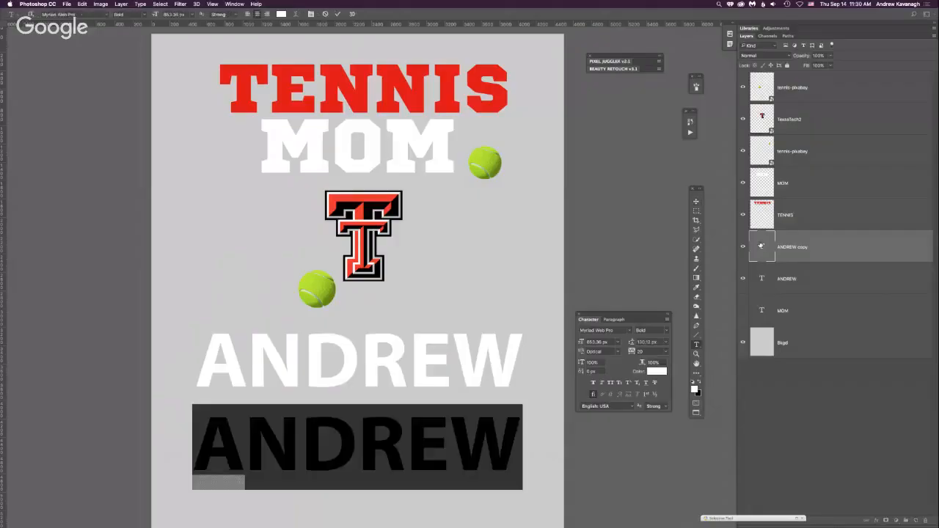
pyautogui.write('MOM')
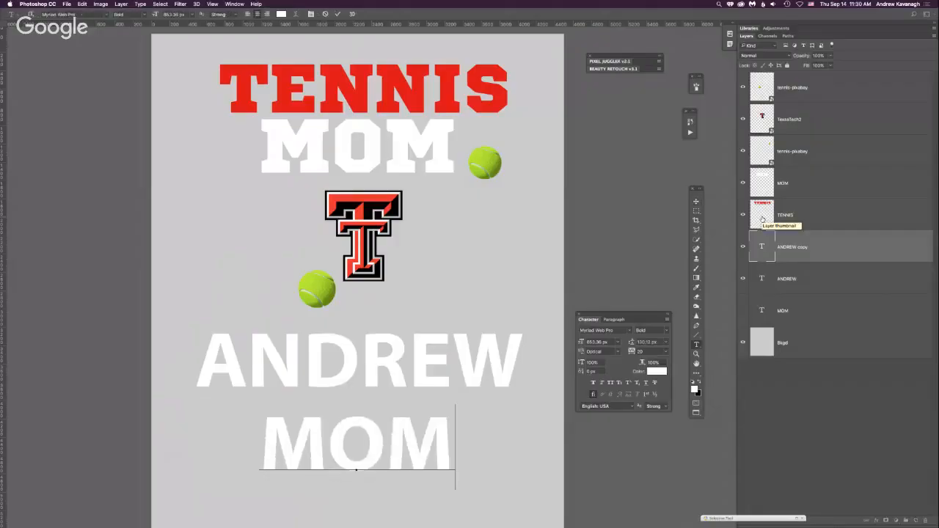
pyautogui.click(695, 201)
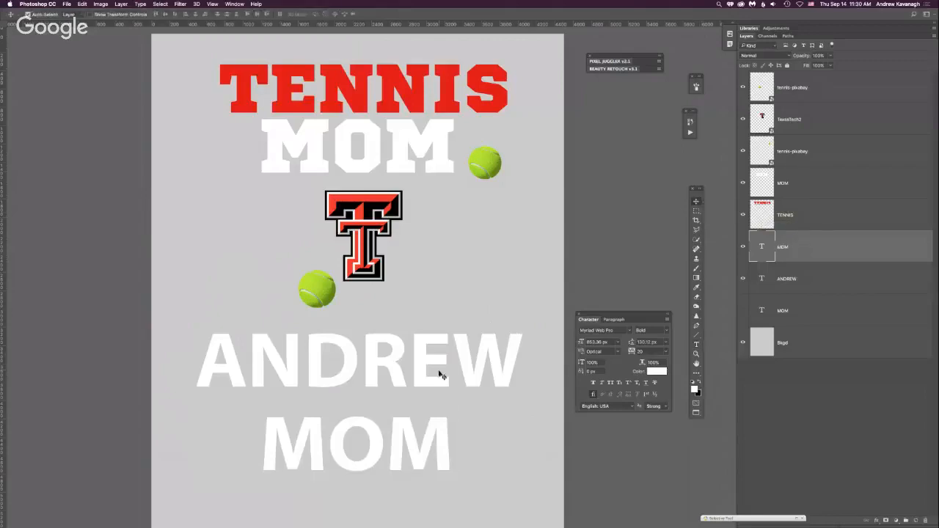
# Hide the name text layer and move the new MOM text up into its place
pyautogui.click(753, 286)
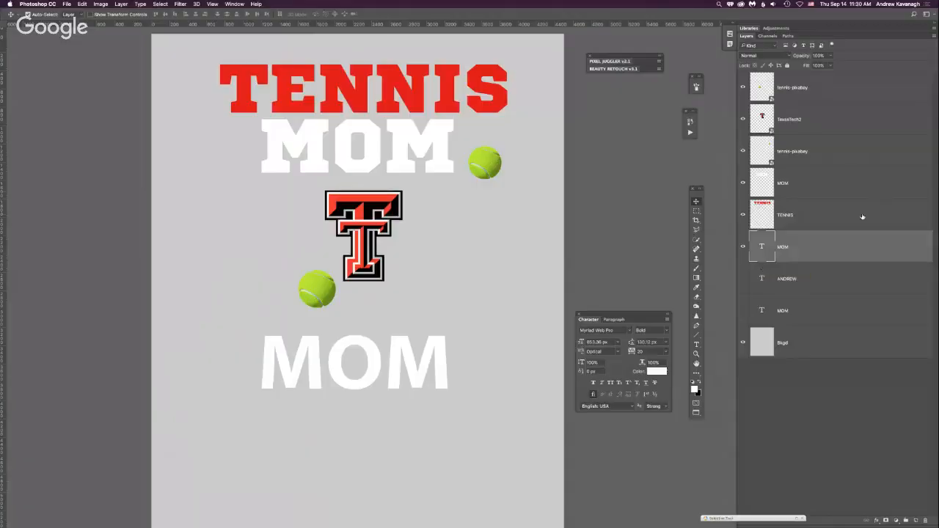
pyautogui.click(742, 247)
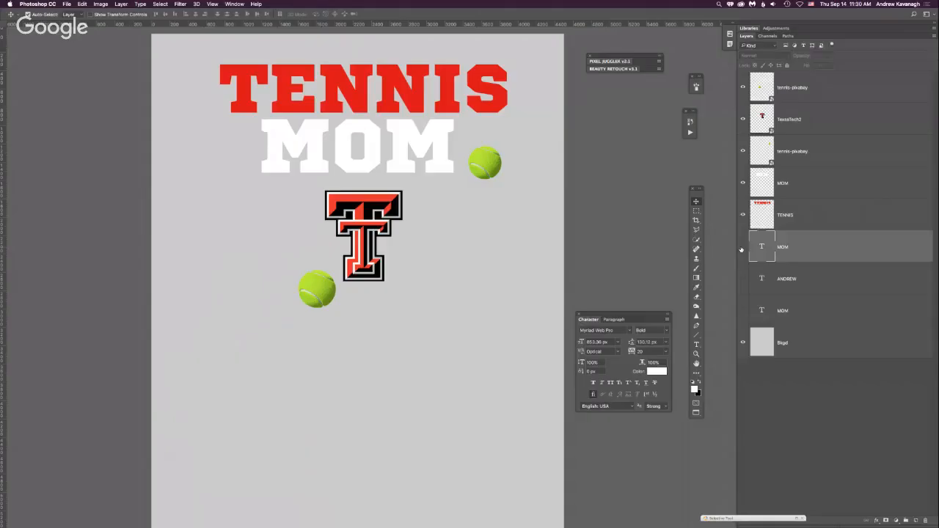
pyautogui.click(741, 247)
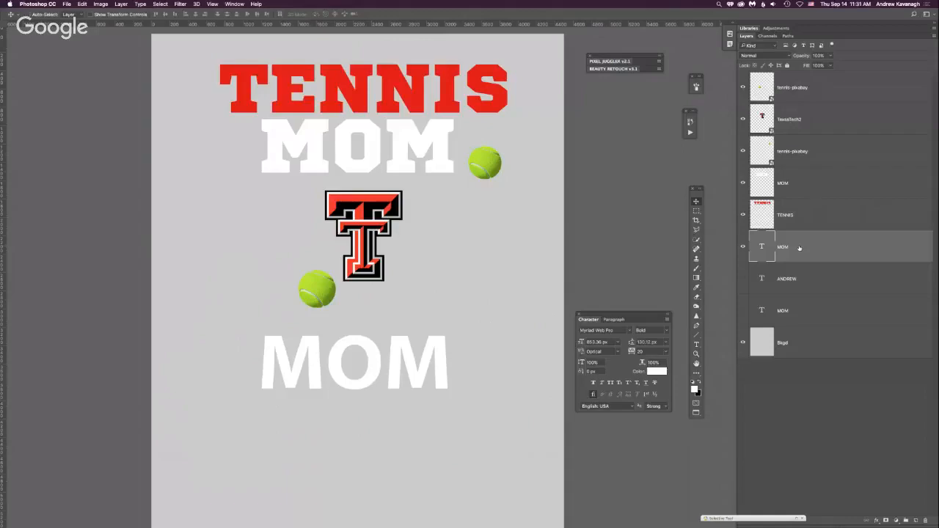
# Duplicate the visible MOM text layer, rasterize the copy's type, and compare both by toggling the copy's visibility
pyautogui.press('super+j')
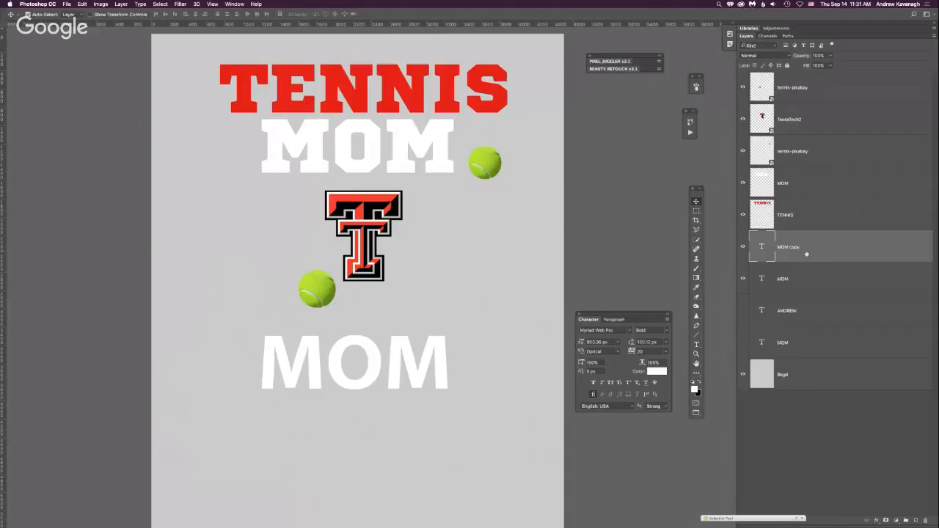
pyautogui.rightClick(801, 249)
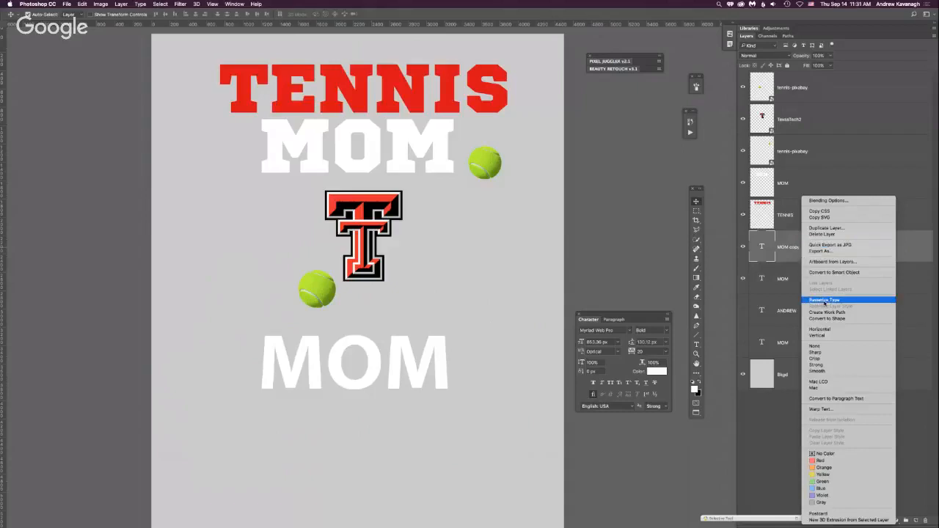
pyautogui.click(827, 302)
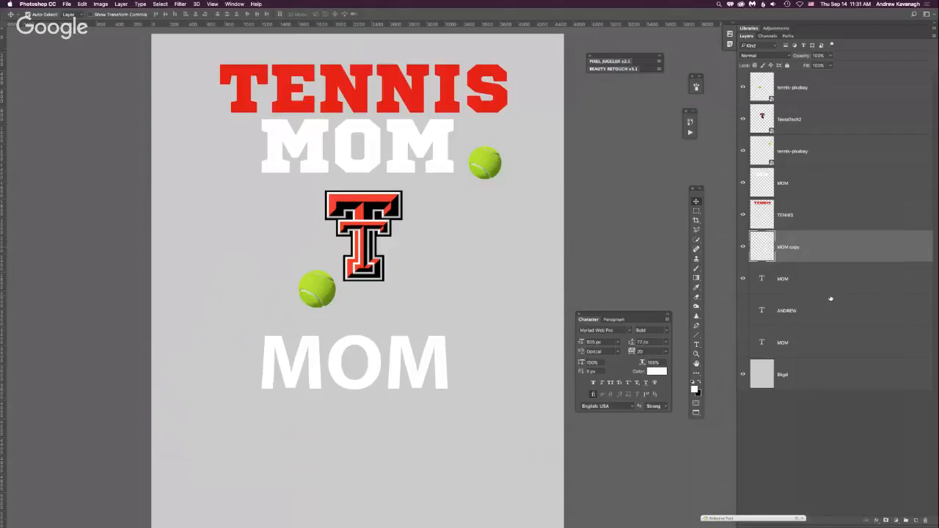
pyautogui.click(744, 247)
pyautogui.click(744, 248)
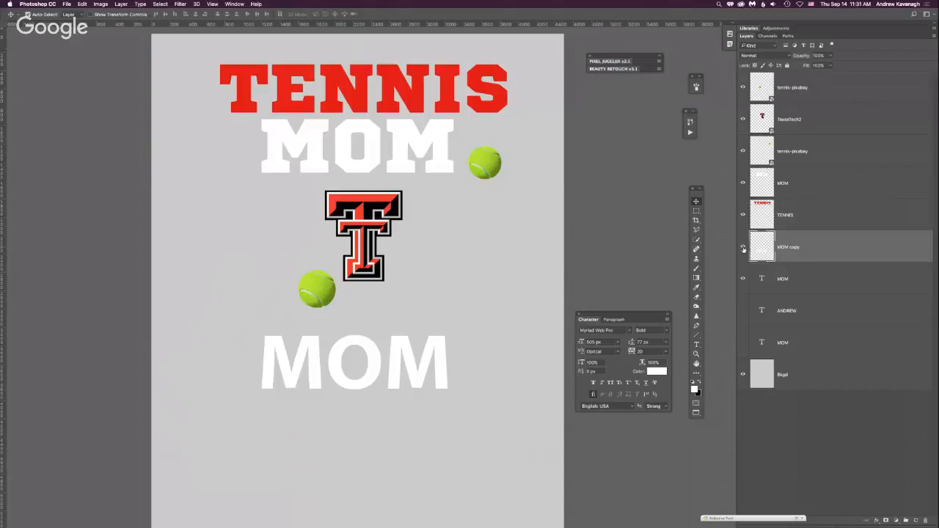
pyautogui.click(743, 249)
pyautogui.click(743, 249)
# Move the upper tennis ball down beside the logo and hide the editable MOM layer beneath the rasterized copy
pyautogui.moveTo(487, 170); pyautogui.dragTo(493, 201)
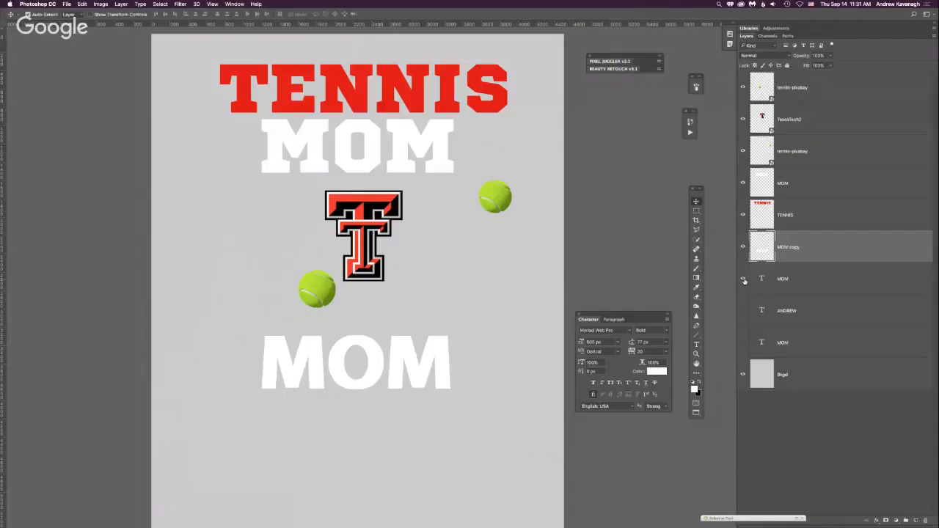
pyautogui.click(743, 279)
pyautogui.click(742, 248)
pyautogui.click(742, 248)
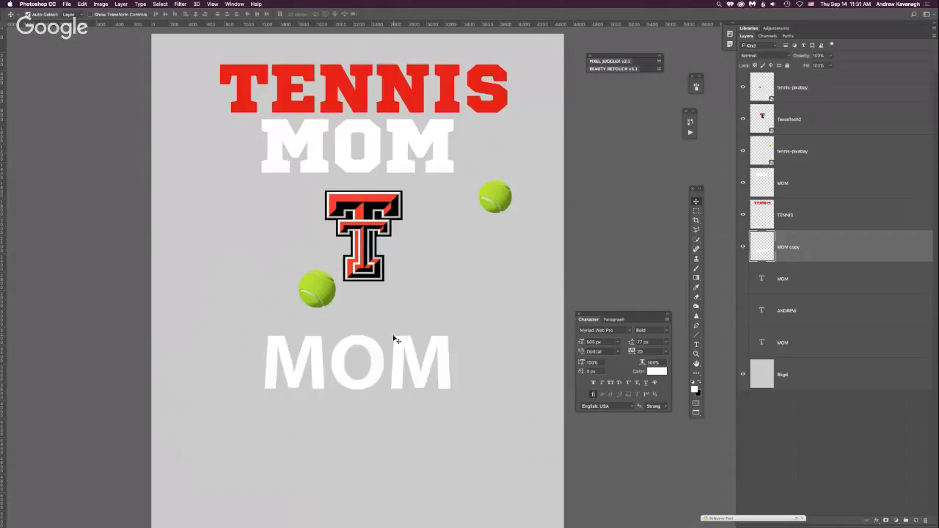
# Cut the lower half of the rasterized MOM text out with the Rectangular Marquee tool
pyautogui.press('m')
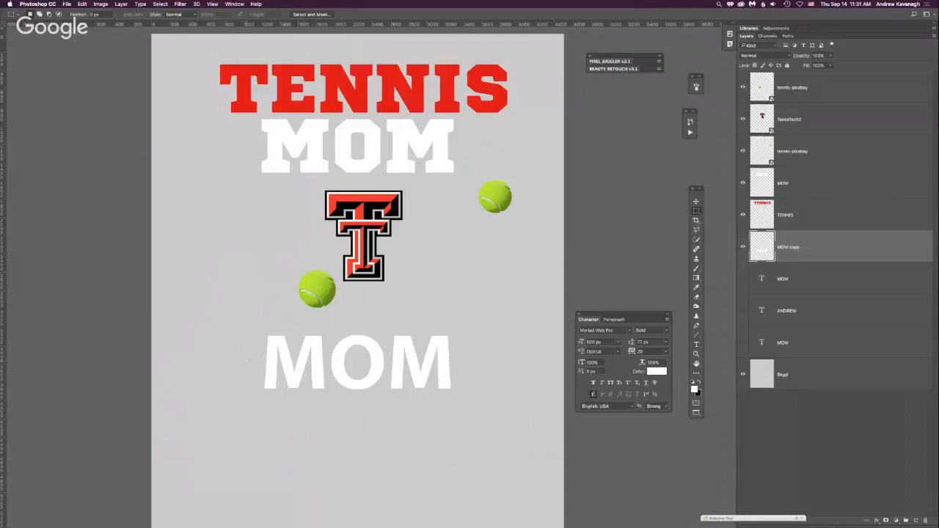
pyautogui.moveTo(339, 367); pyautogui.dragTo(485, 403)
pyautogui.hotkey('shift', 'Down')
pyautogui.hotkey('shift', 'Down')
pyautogui.press('Delete')
pyautogui.hotkey('ctrl', 'd')
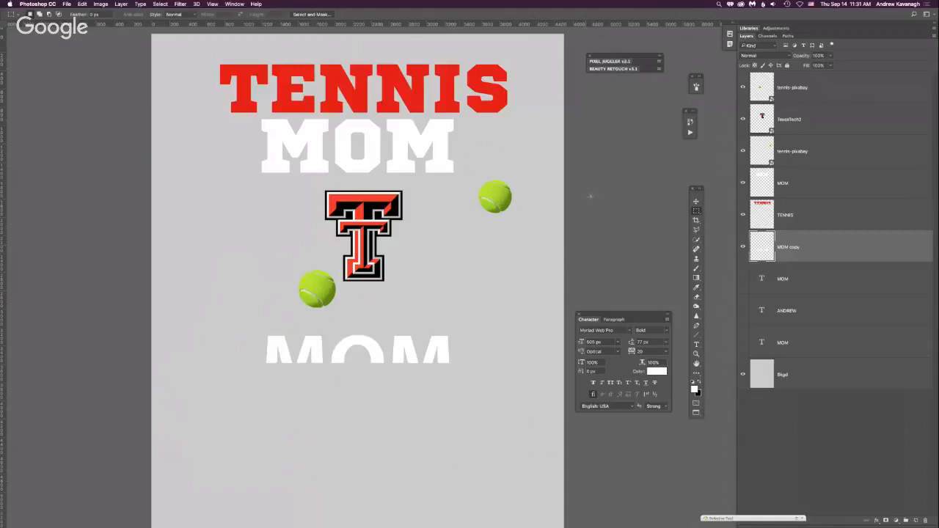
# Paste the cut lower half onto a new layer and position it beneath the upper half, leaving a narrow gap
pyautogui.click(915, 520)
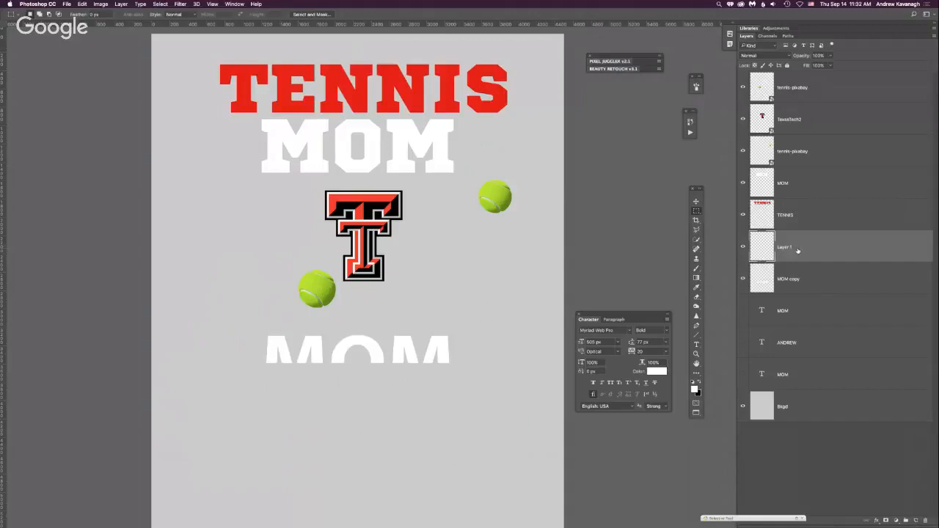
pyautogui.click(696, 202)
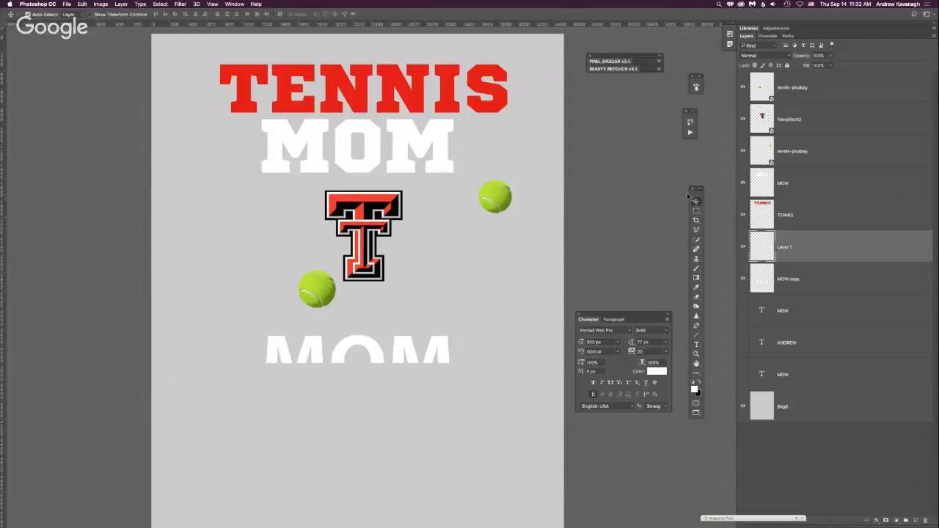
pyautogui.press('super+v')
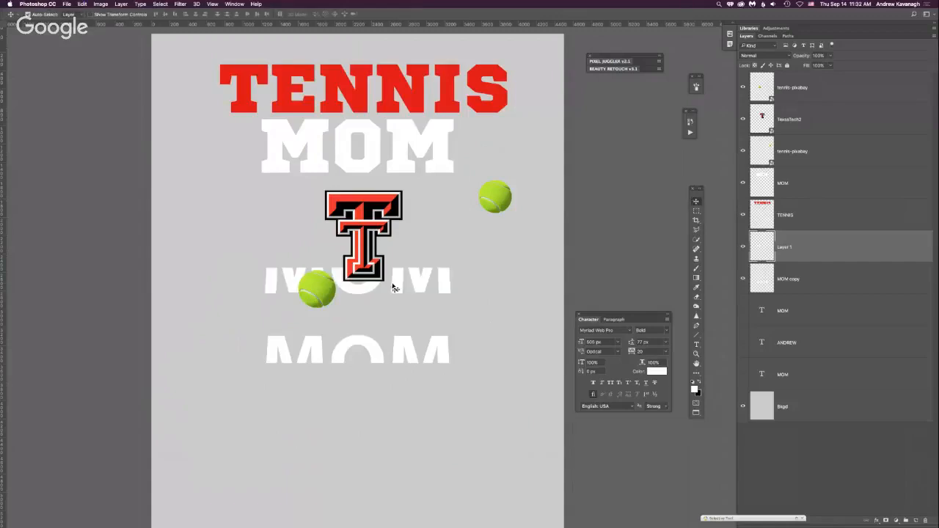
pyautogui.moveTo(400, 288); pyautogui.dragTo(403, 376)
pyautogui.hotkey('shift', 'Up')
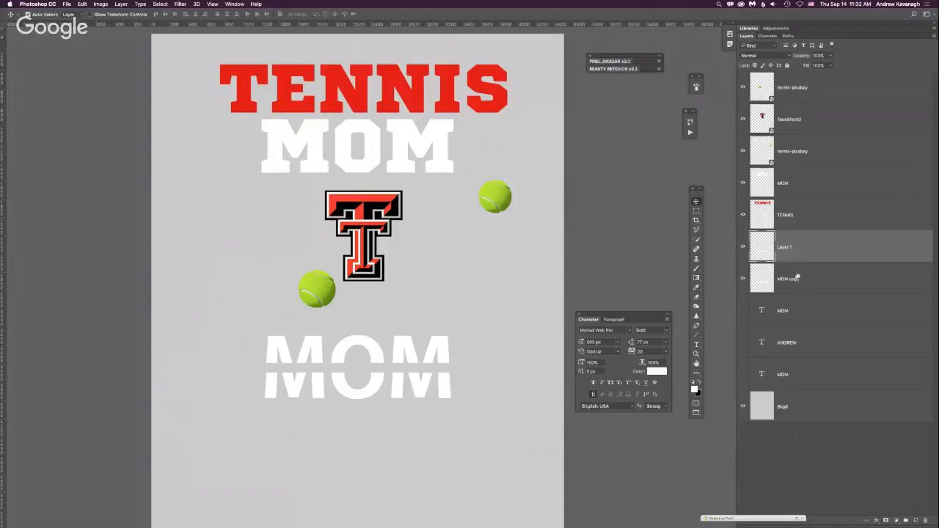
# Stack the upper-half layer above the lower-half layer, and name them MOM Top and Mom Bottom
pyautogui.moveTo(790, 285); pyautogui.dragTo(792, 242)
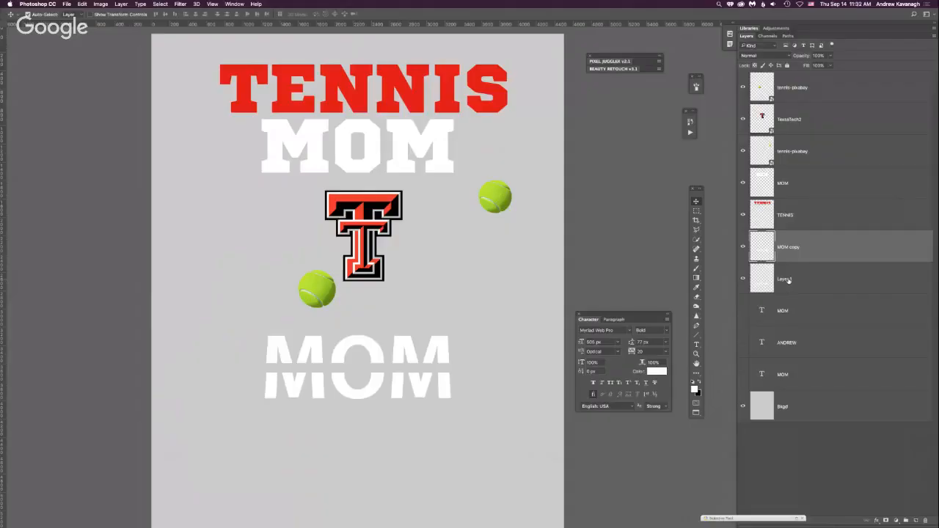
pyautogui.doubleClick(786, 279)
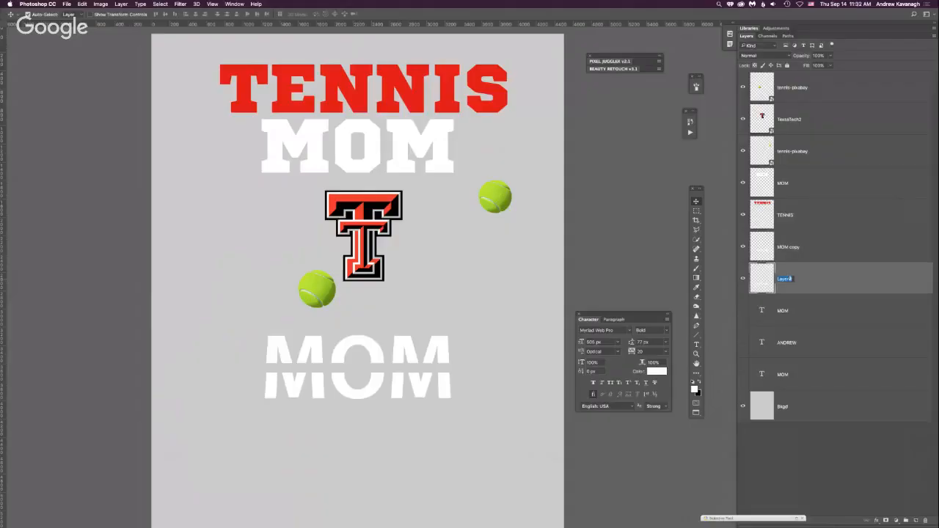
pyautogui.write('Mom Bottom')
pyautogui.doubleClick(788, 247)
pyautogui.write('Top')
pyautogui.press('Return')
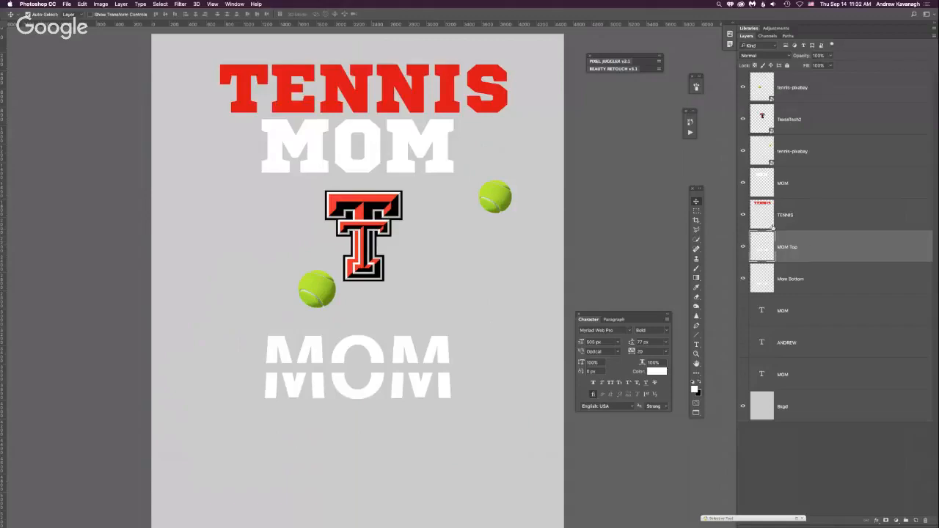
# Toggle the visibility of the MOM Top, TENNIS and upper tennis ball layers to identify what each contains
pyautogui.click(742, 249)
pyautogui.click(742, 247)
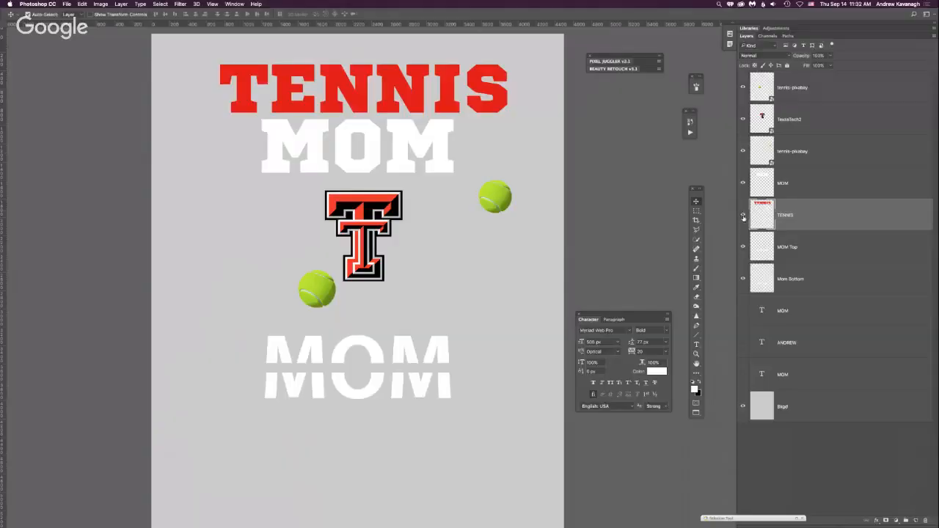
pyautogui.click(742, 215)
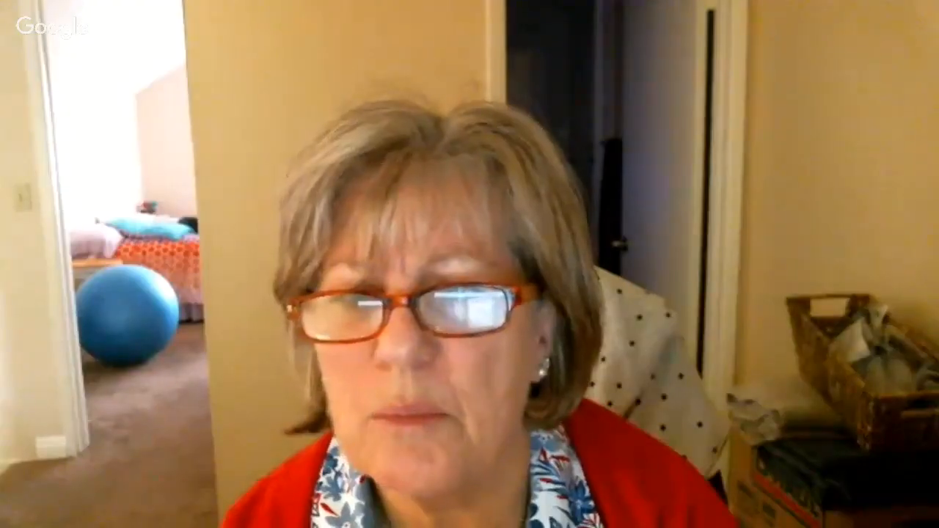
pyautogui.rightClick(782, 151)
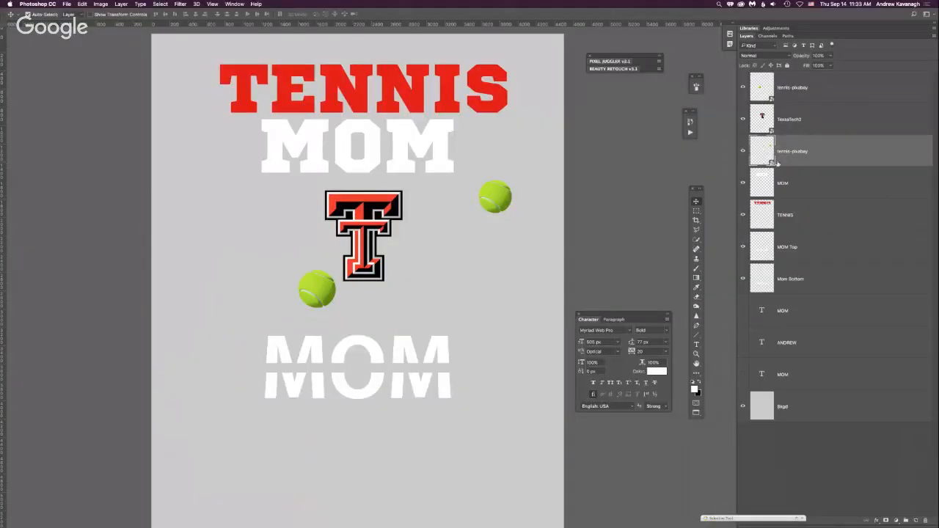
pyautogui.click(743, 150)
pyautogui.click(742, 151)
# Open the upper tennis ball's smart object contents and switch between them and TennisMom2.psd to compare the source with the placed layer
pyautogui.doubleClick(772, 164)
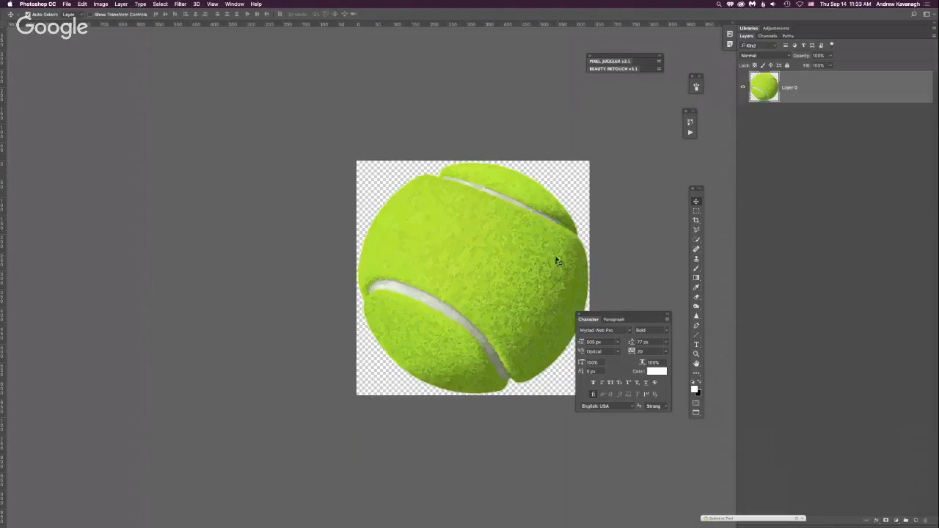
pyautogui.hscroll(2, 496, 268)
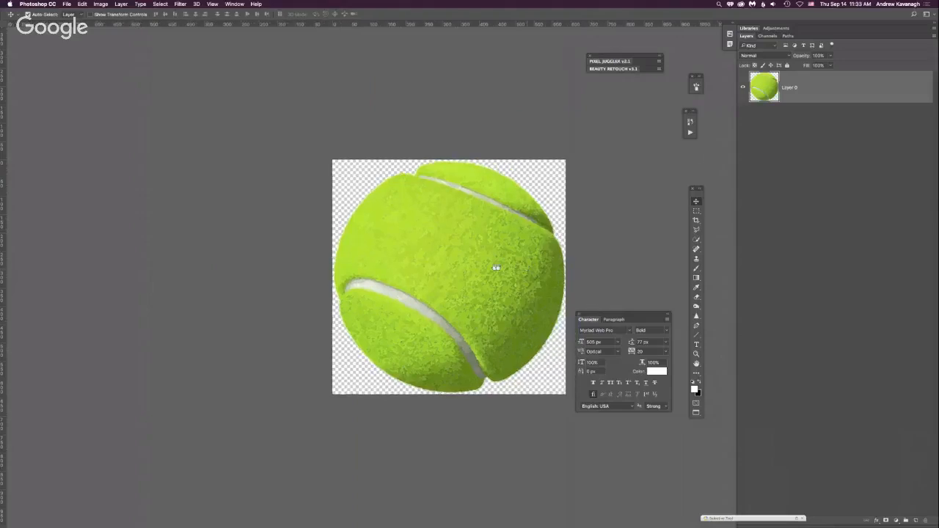
pyautogui.hscroll(2, 495, 268)
pyautogui.click(235, 4)
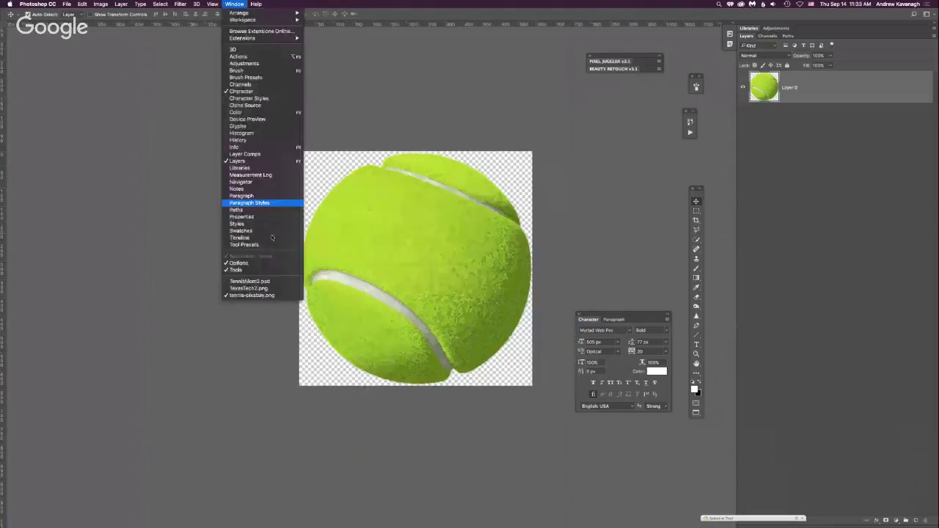
pyautogui.click(286, 280)
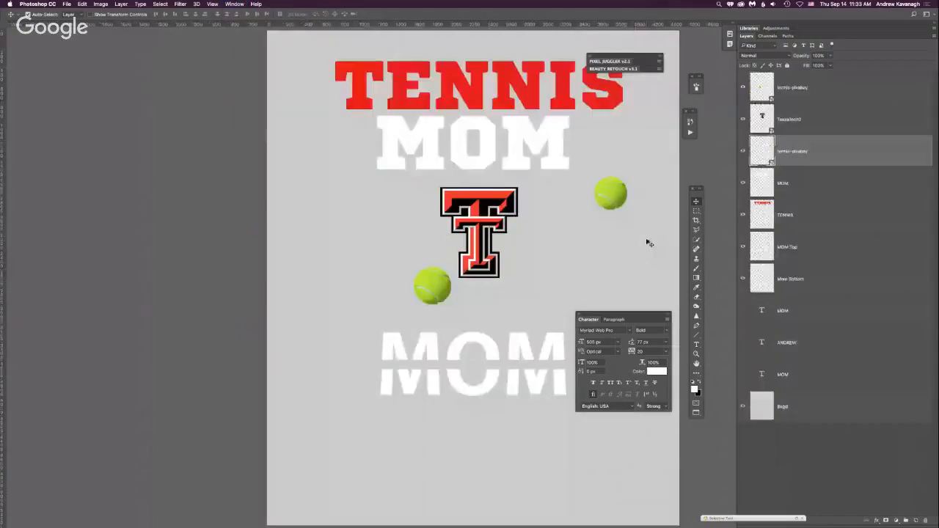
pyautogui.click(742, 153)
pyautogui.click(235, 3)
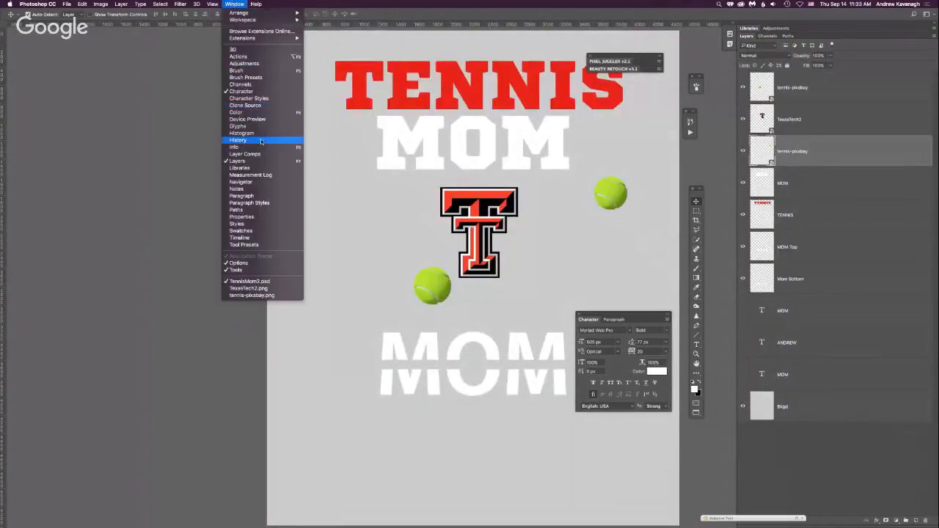
pyautogui.click(253, 295)
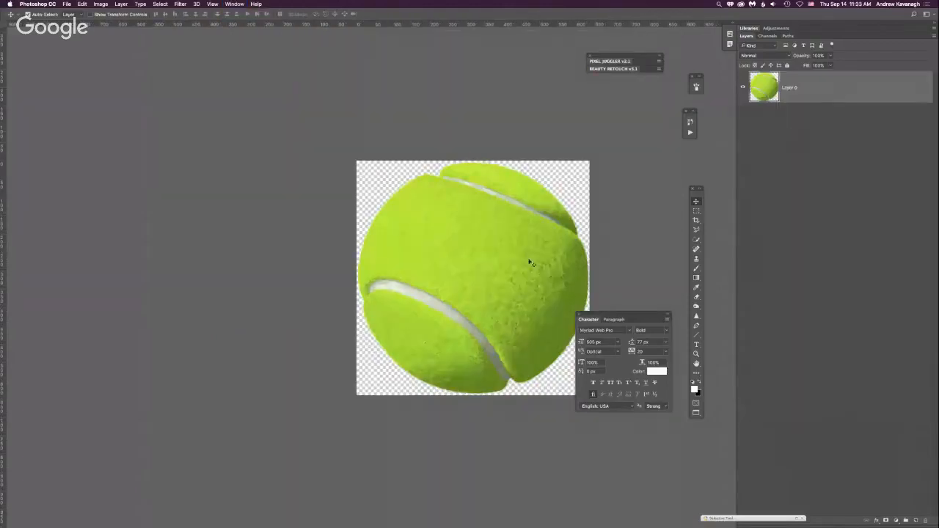
pyautogui.click(743, 88)
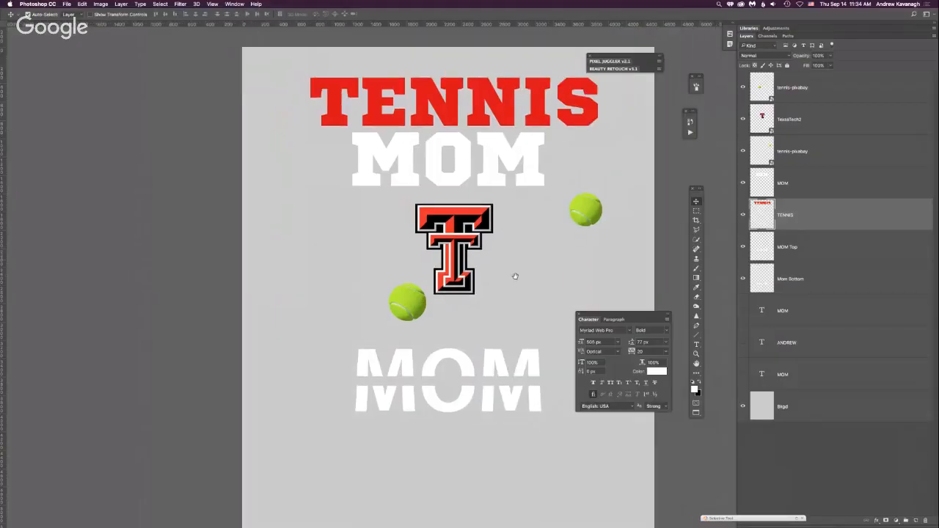
# Toggle the TENNIS layer's visibility to examine the rasterized text
pyautogui.moveTo(515, 277); pyautogui.dragTo(470, 326)
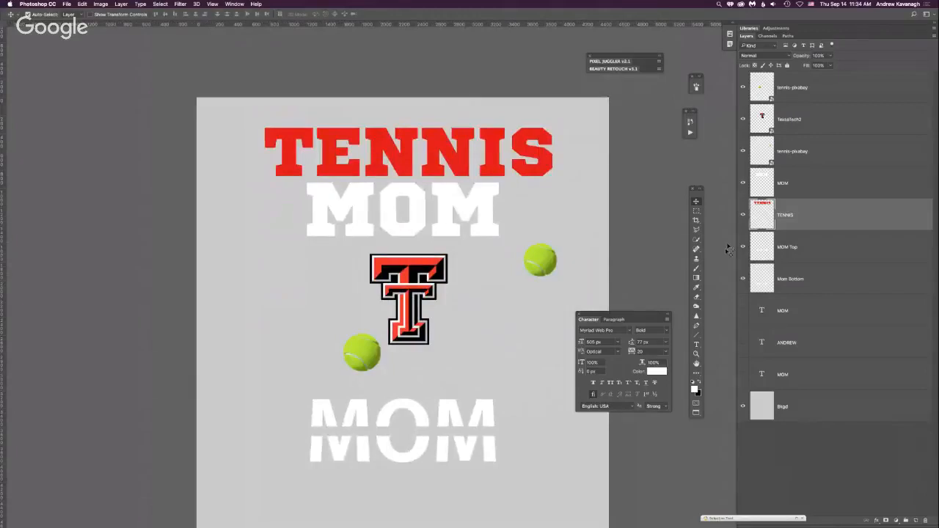
pyautogui.moveTo(579, 237); pyautogui.dragTo(540, 183)
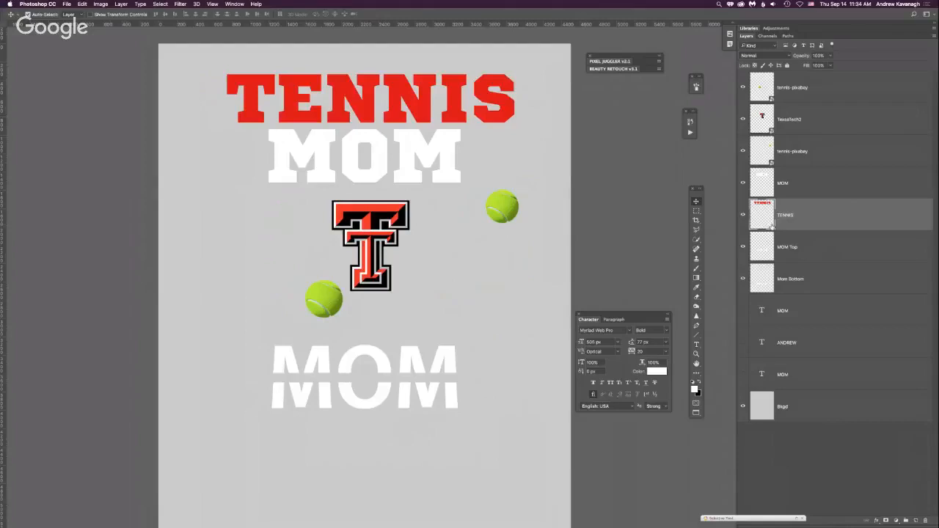
pyautogui.click(742, 214)
pyautogui.click(740, 214)
pyautogui.moveTo(429, 118); pyautogui.dragTo(429, 309)
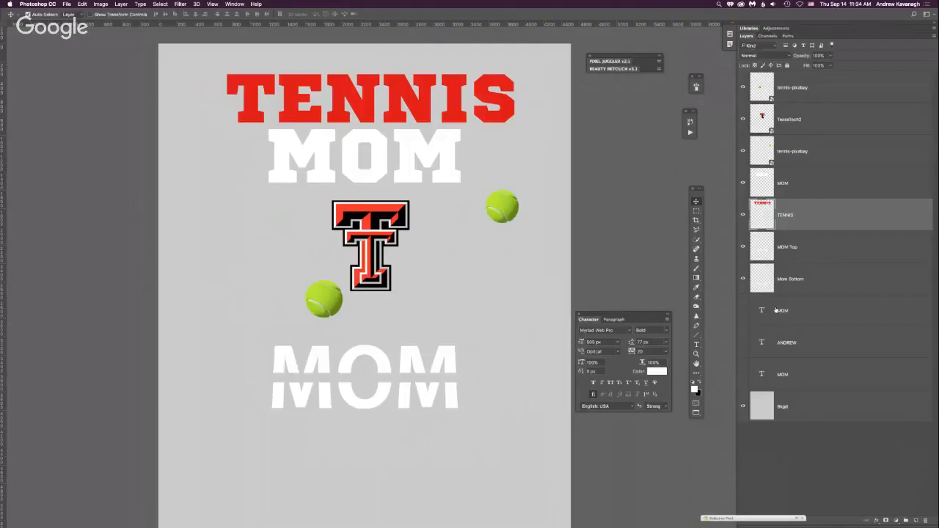
# Show the hidden MOM type layer just beneath Mom Bottom and position its text below the split MOM text
pyautogui.click(754, 314)
pyautogui.click(742, 311)
pyautogui.click(742, 311)
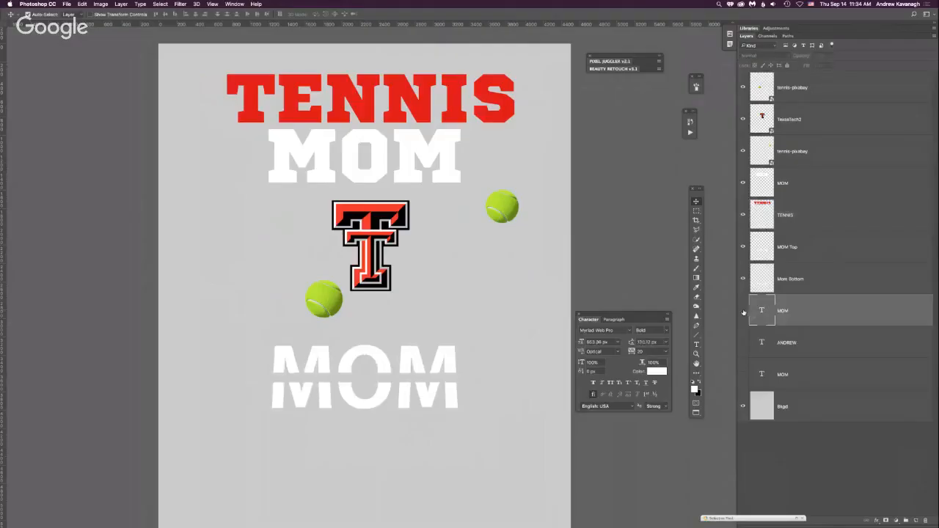
pyautogui.click(742, 311)
pyautogui.press('super+t')
pyautogui.moveTo(417, 419); pyautogui.dragTo(421, 443)
pyautogui.press('Return')
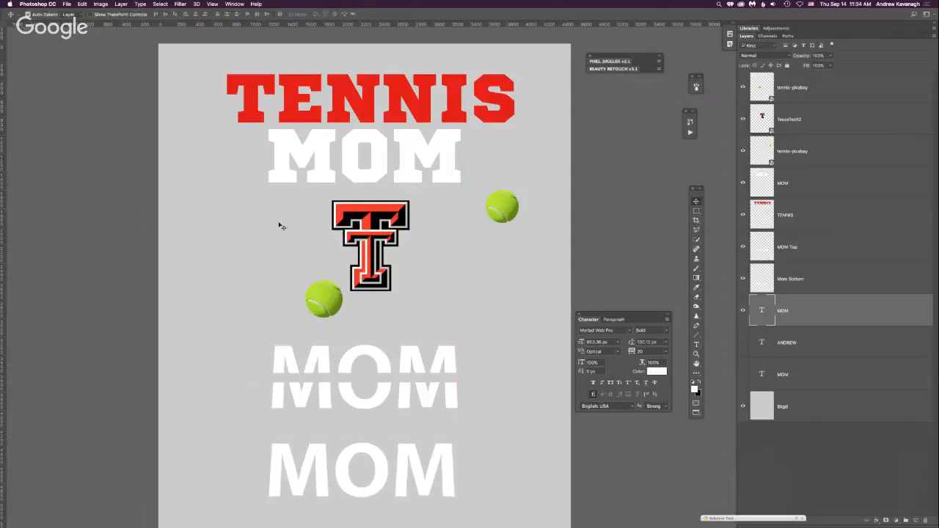
# Review the Photoshop format and Layers options for saving a copy of TennisMom2, and cancel without saving
pyautogui.click(67, 3)
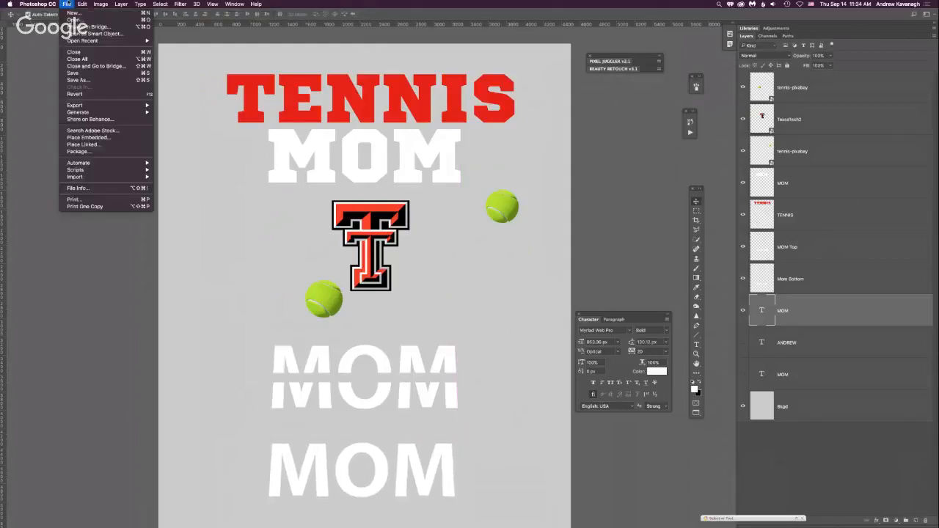
pyautogui.click(88, 80)
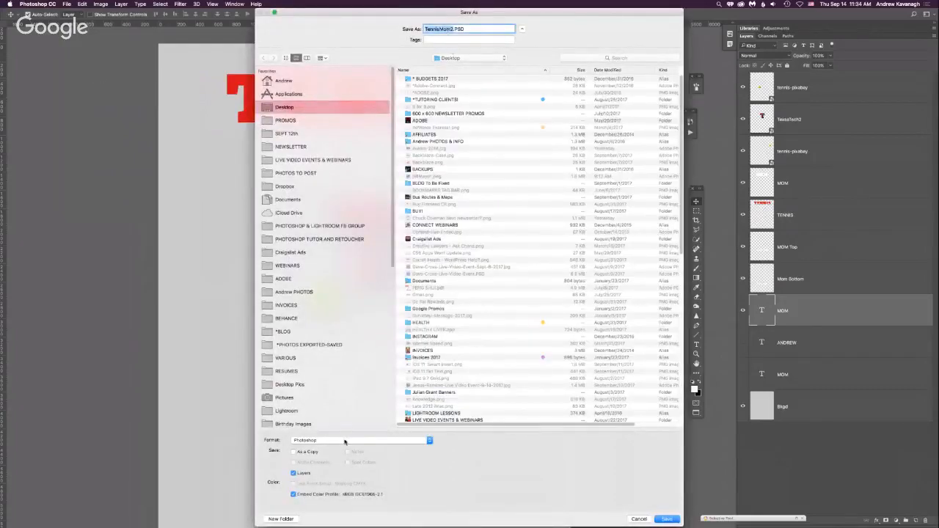
pyautogui.click(347, 440)
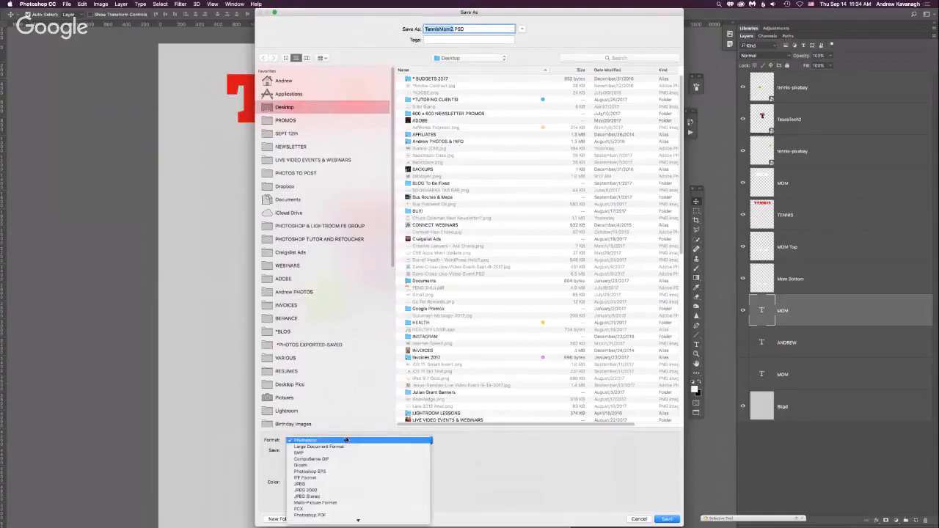
pyautogui.click(330, 439)
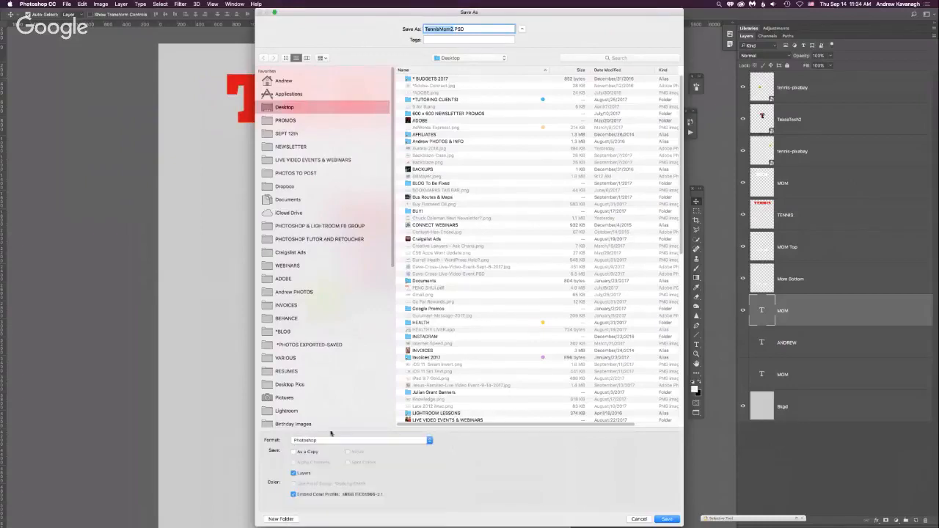
pyautogui.click(293, 473)
pyautogui.click(640, 518)
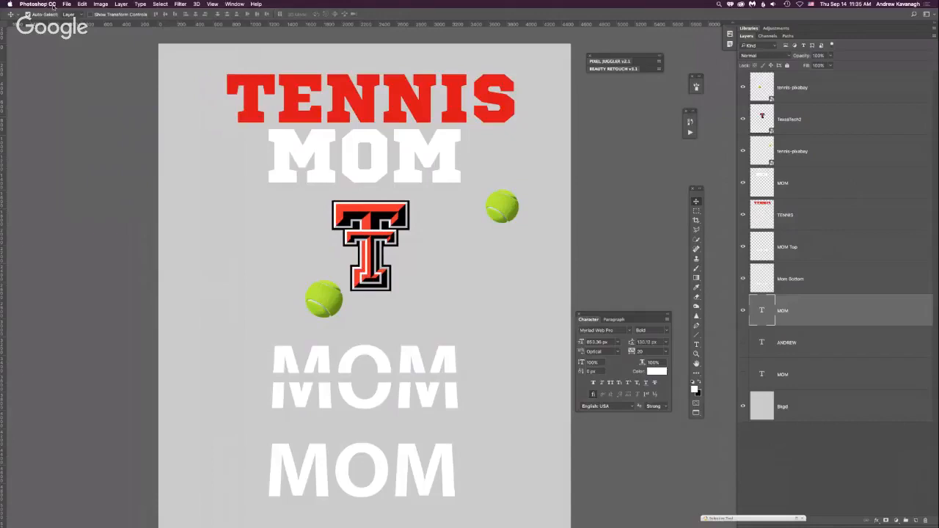
# Reopen the Save As settings for TennisMom2.PSD, inspect the file name and format options, and close them without saving
pyautogui.click(52, 5)
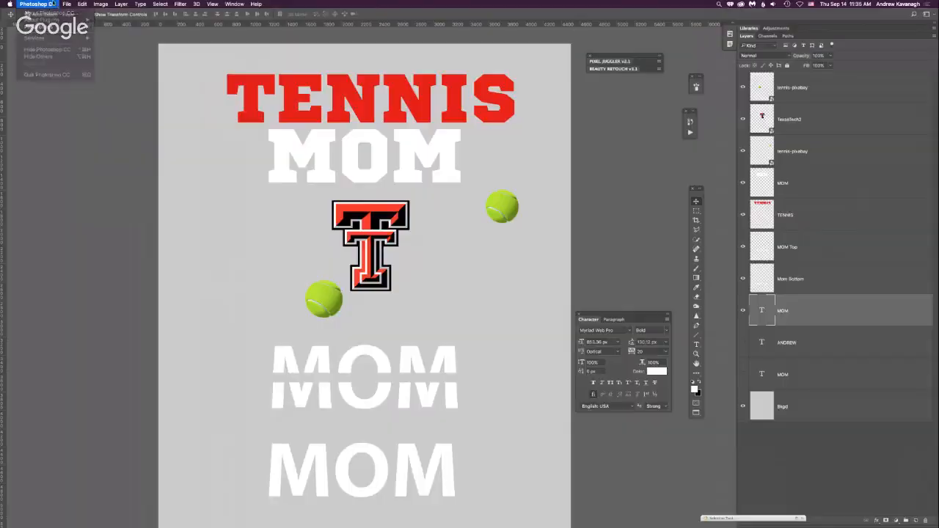
pyautogui.click(54, 5)
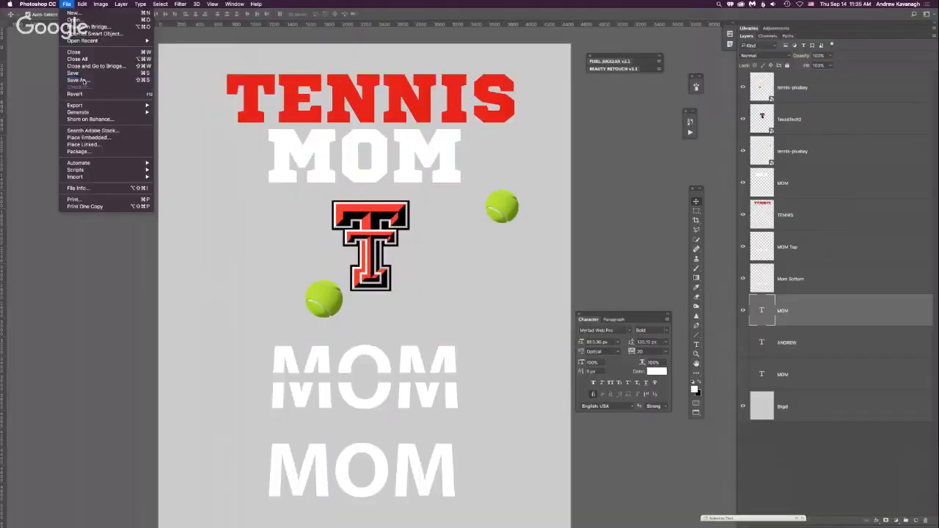
pyautogui.press('Escape')
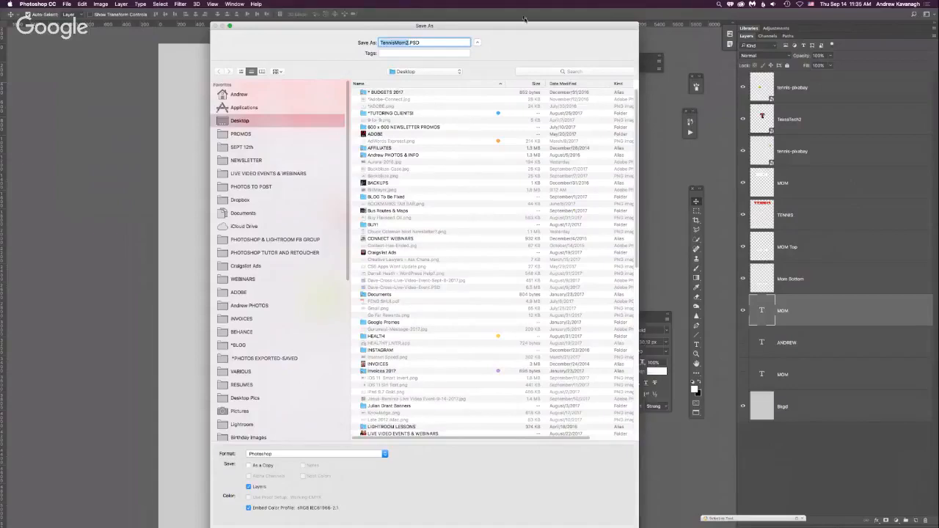
pyautogui.moveTo(523, 26); pyautogui.dragTo(493, 25)
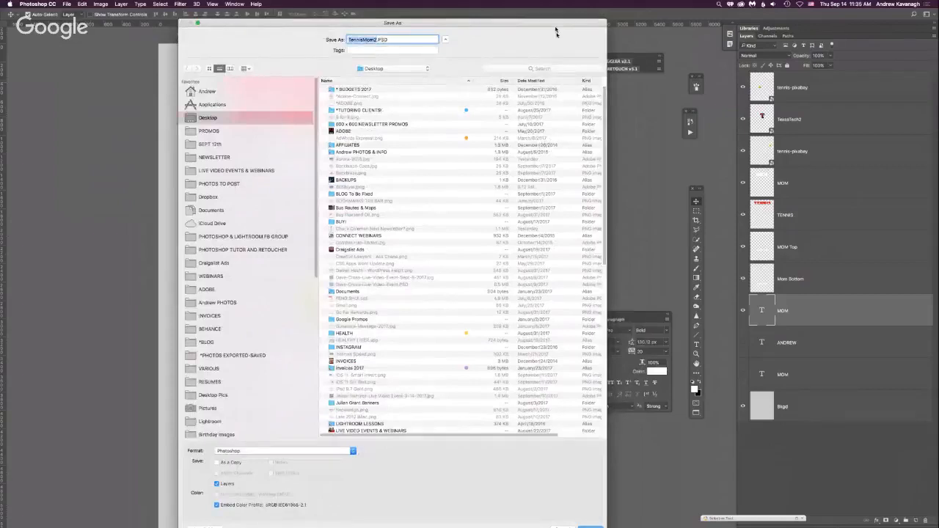
pyautogui.moveTo(553, 24); pyautogui.dragTo(530, 13)
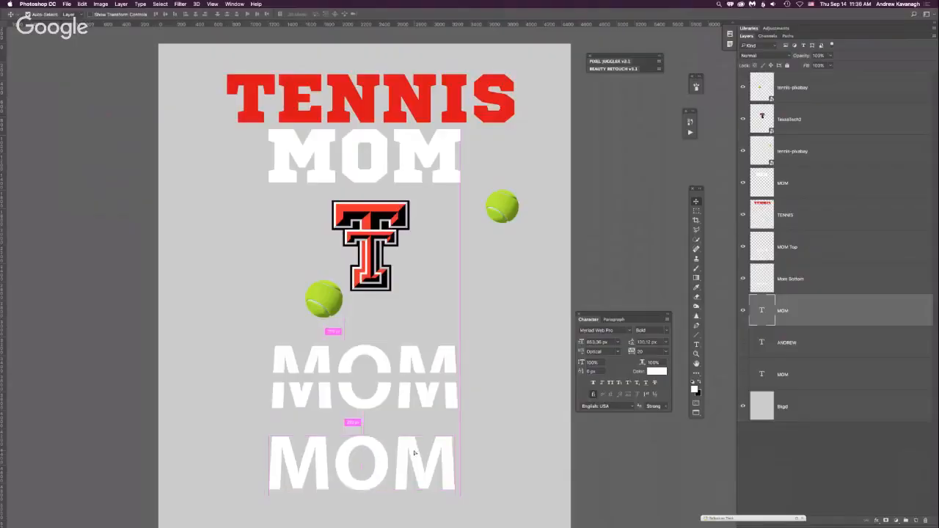
# Shift the editable MOM text slightly to the right, and try replacing it with a short first name before restoring MOM
pyautogui.moveTo(417, 453); pyautogui.dragTo(423, 455)
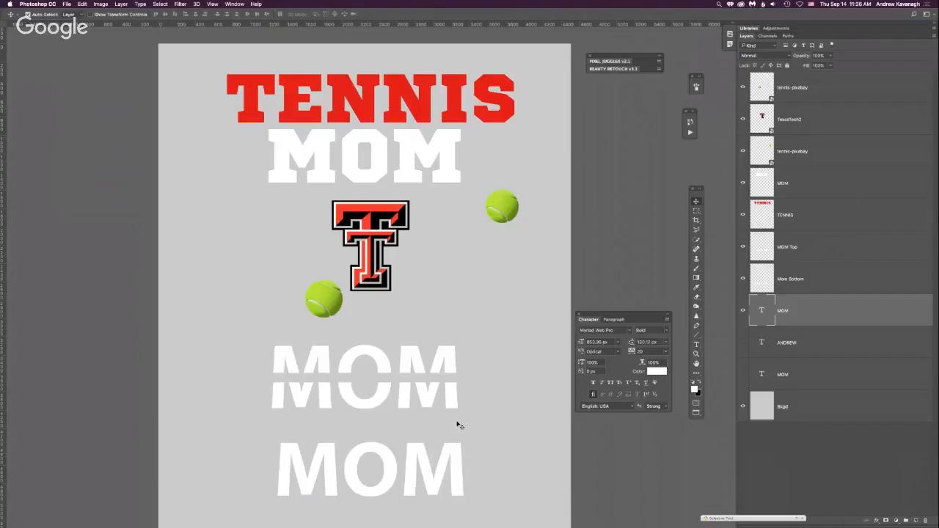
pyautogui.doubleClick(761, 310)
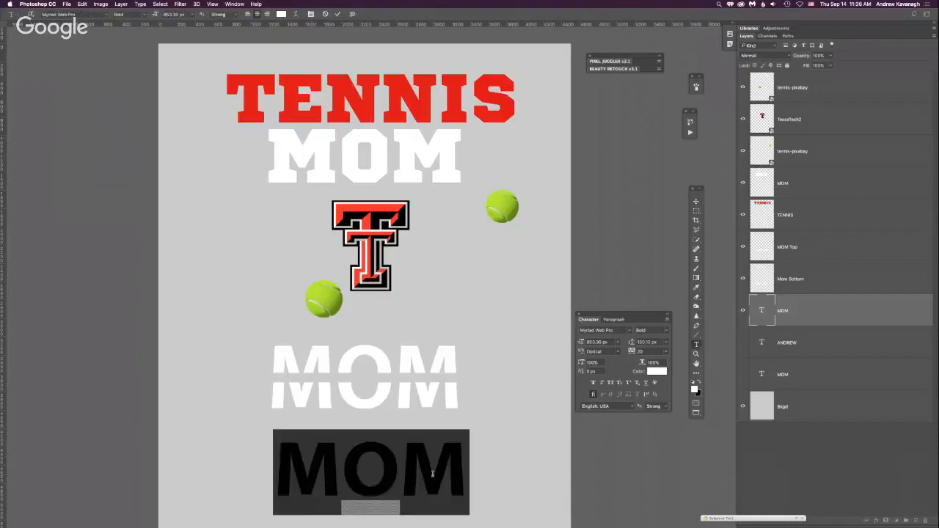
pyautogui.write('TIM')
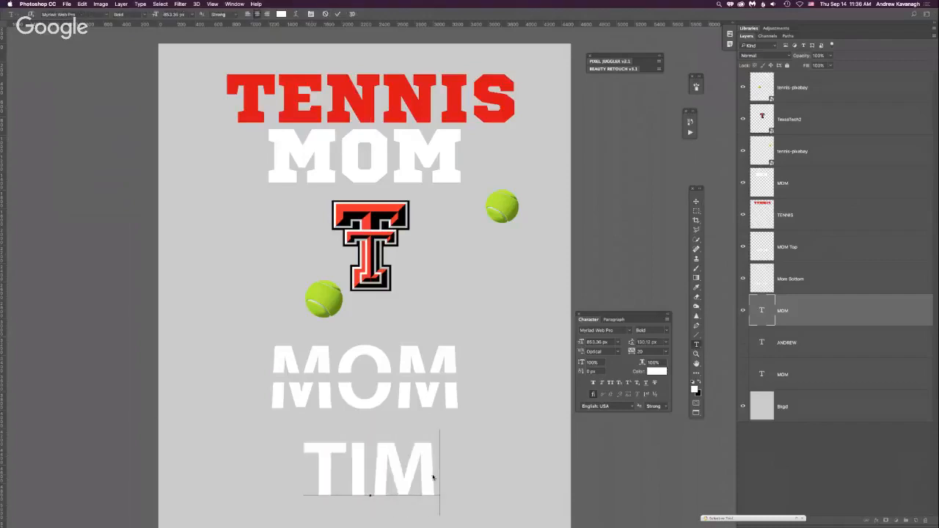
pyautogui.press('BackSpace')
pyautogui.press('BackSpace')
pyautogui.press('BackSpace')
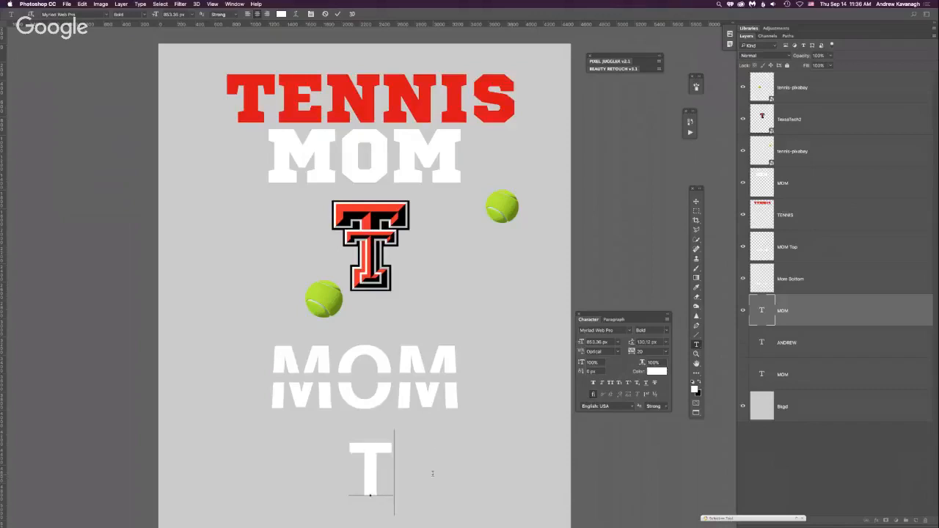
pyautogui.write('MOM')
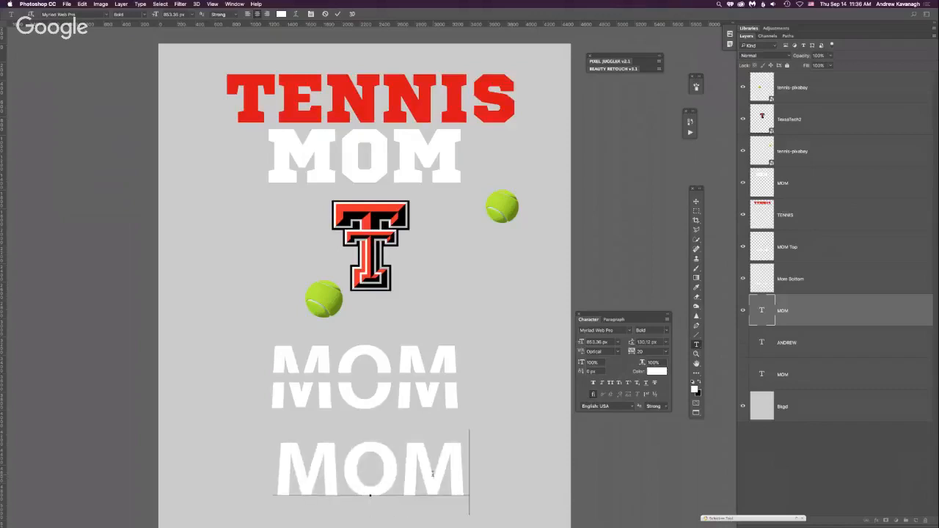
pyautogui.click(696, 202)
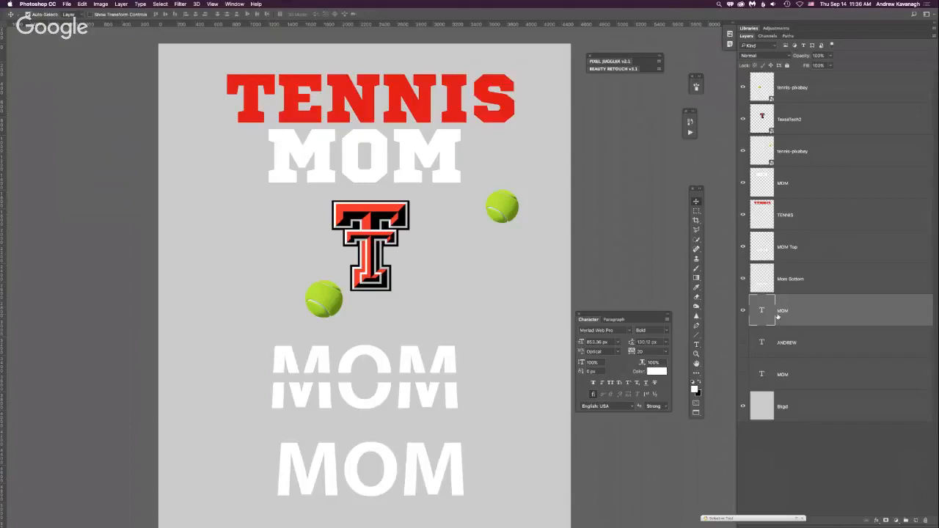
# Try rasterizing the lowest visible MOM type layer and moving it slightly, and undo both changes
pyautogui.rightClick(793, 310)
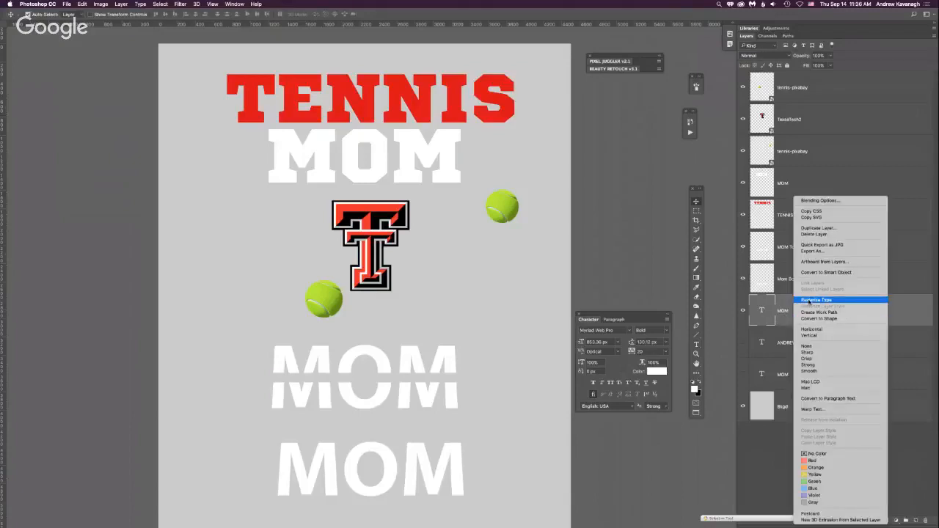
pyautogui.click(810, 301)
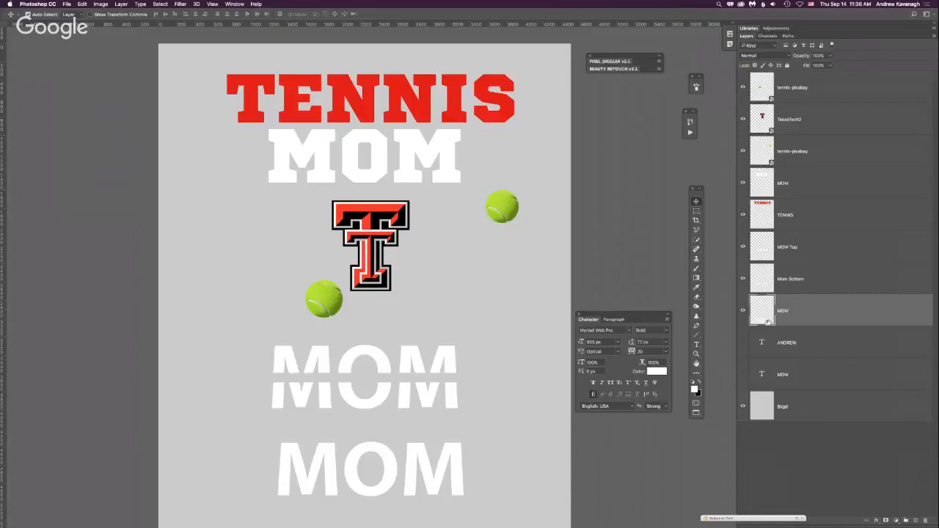
pyautogui.moveTo(453, 476); pyautogui.dragTo(437, 475)
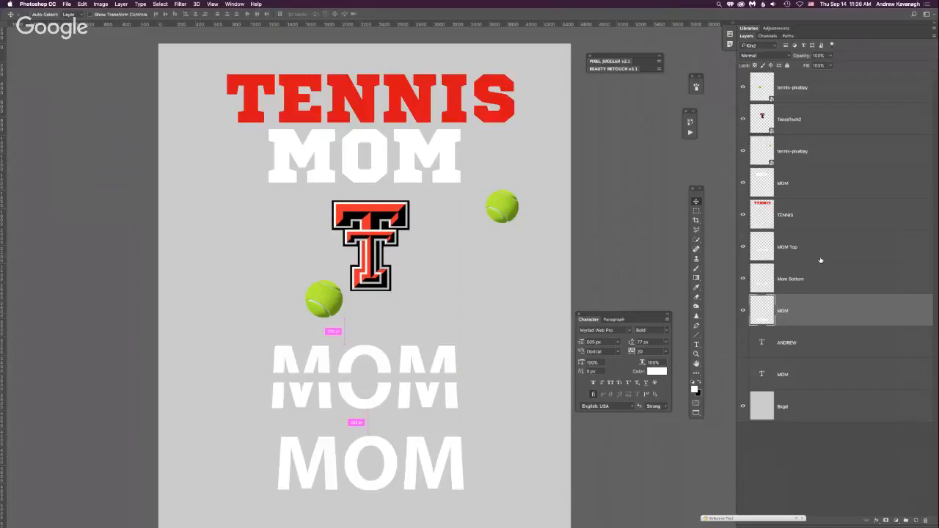
pyautogui.press('super+z')
pyautogui.press('alt+super+z')
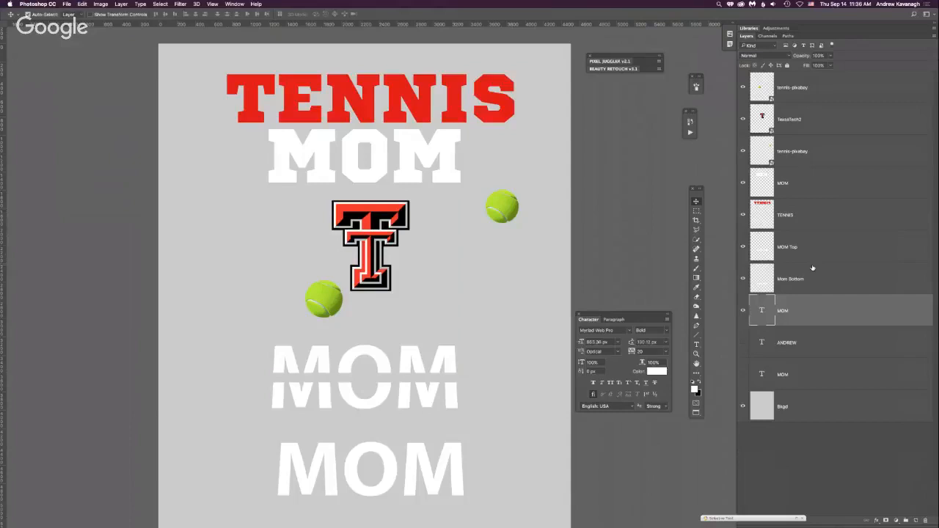
# Open the restored MOM type layer for text editing, and leave it without changing the text
pyautogui.doubleClick(760, 310)
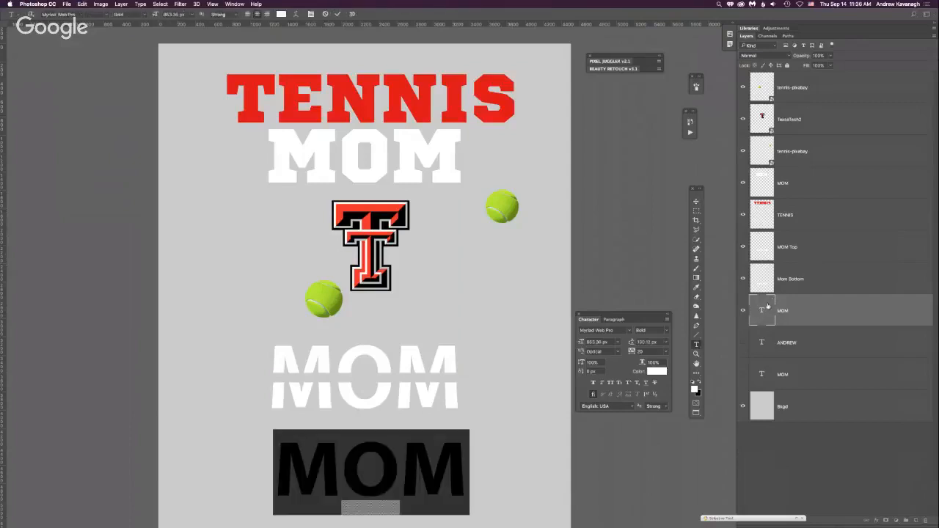
pyautogui.press('Escape')
pyautogui.press('v')
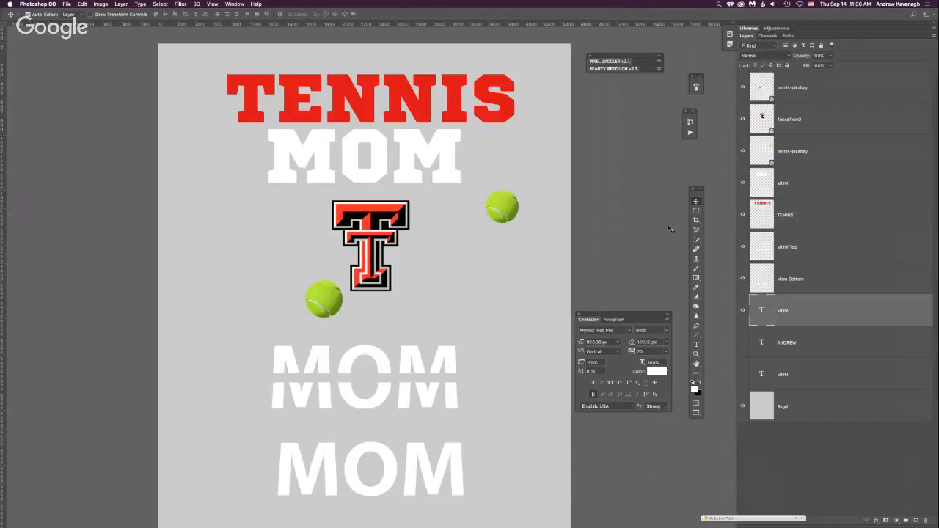
# Select the TENNIS layer and toggle its visibility to identify its rasterized text
pyautogui.click(803, 192)
pyautogui.click(794, 219)
pyautogui.click(743, 215)
pyautogui.click(743, 215)
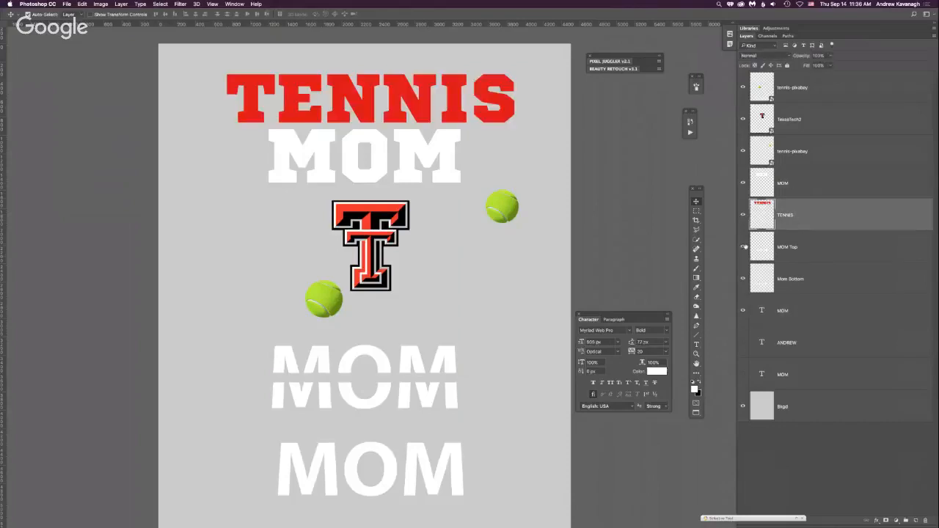
# Select the upper white MOM layer, toggle its visibility to identify it, and move its rasterized text slightly down and to the right
pyautogui.click(449, 155)
pyautogui.click(743, 184)
pyautogui.click(743, 183)
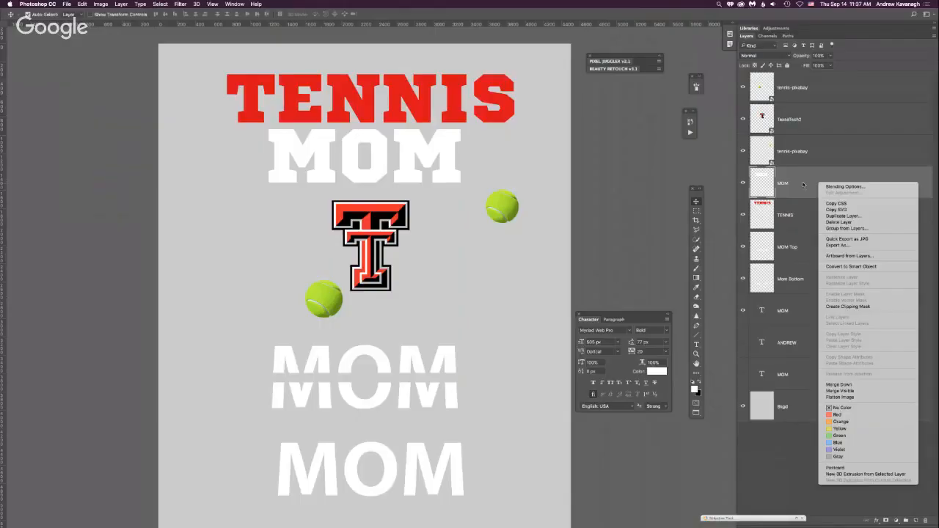
pyautogui.click(798, 189)
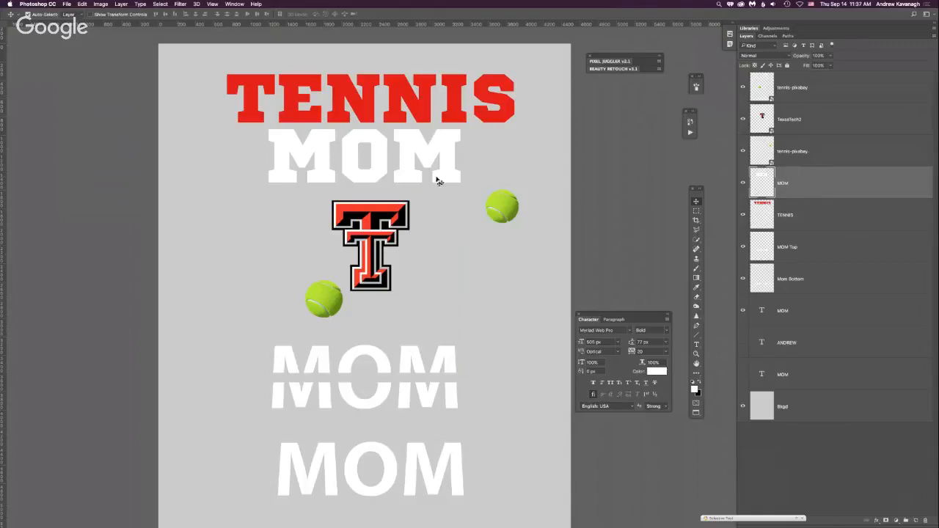
pyautogui.moveTo(404, 173); pyautogui.dragTo(408, 173)
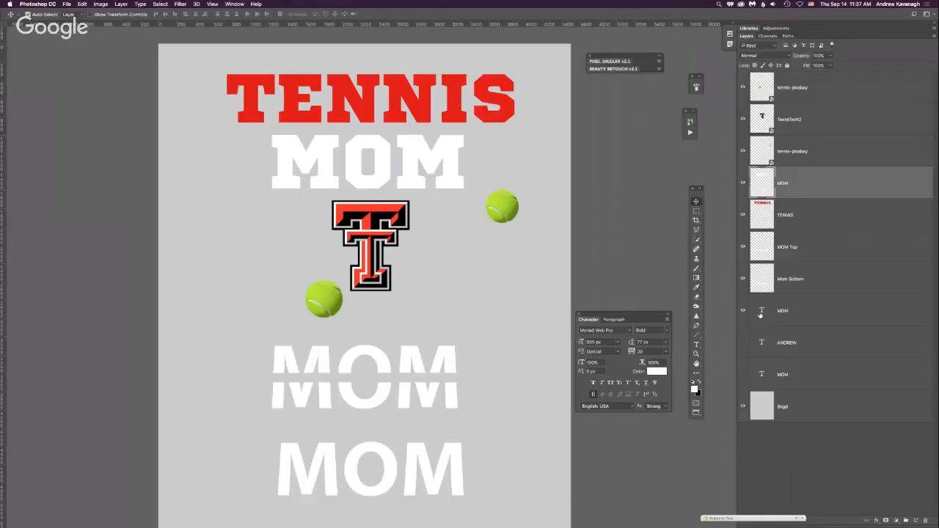
# Set the font size of the editable MOM text at the design's lower end to 471 px
pyautogui.doubleClick(761, 311)
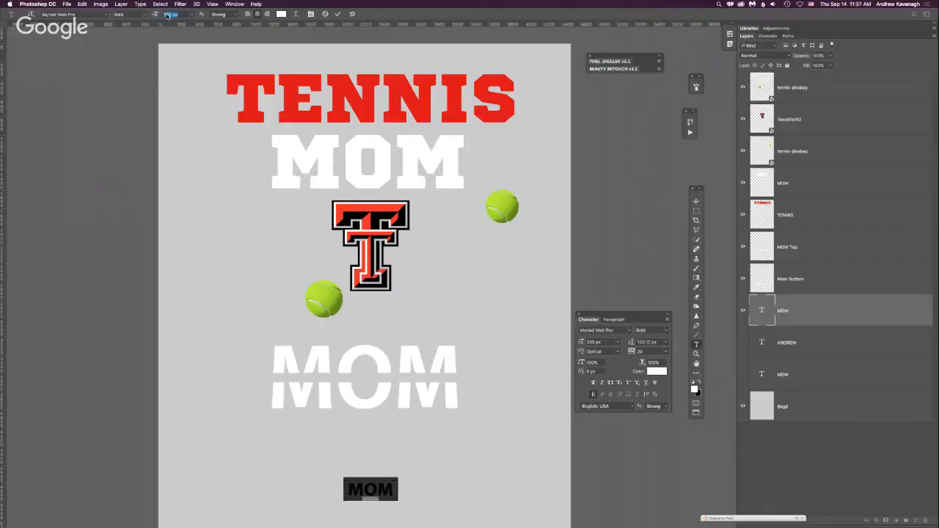
pyautogui.moveTo(152, 25); pyautogui.dragTo(158, 25)
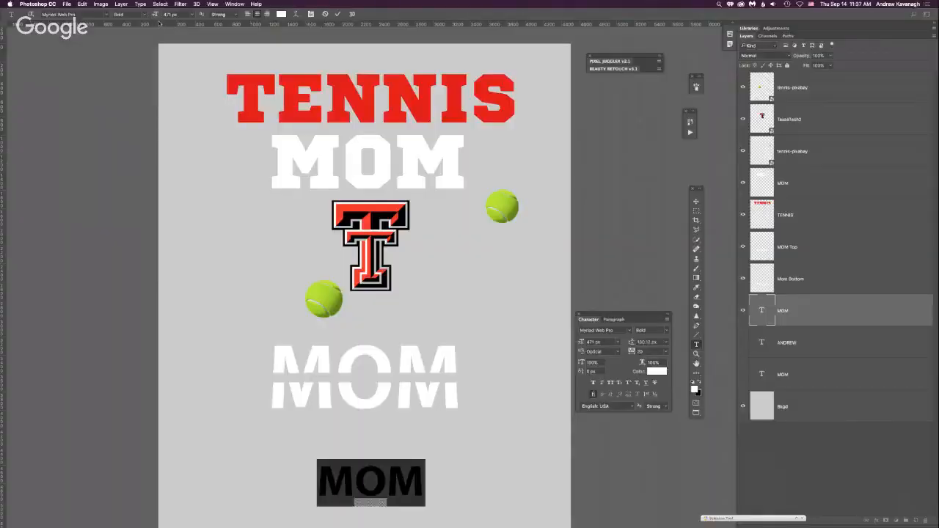
pyautogui.click(695, 201)
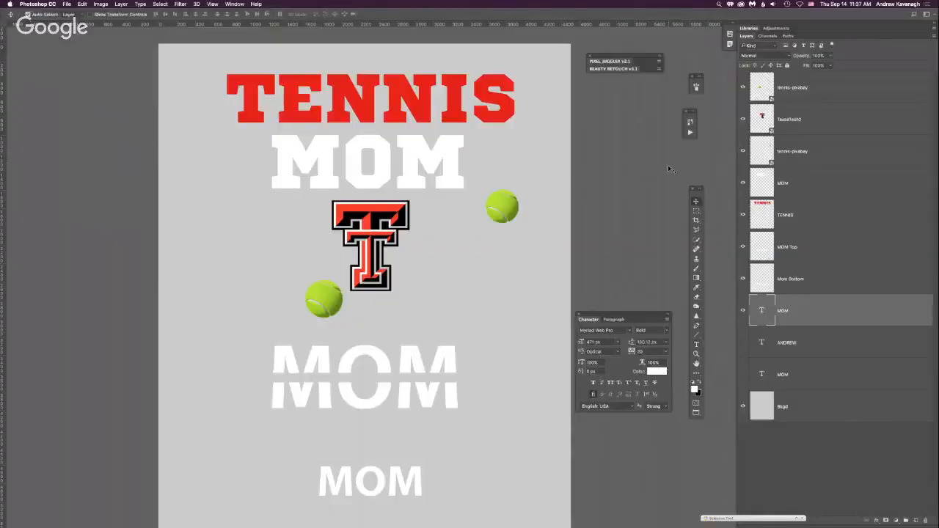
# Examine the T-shirt design's image size in inches, and leave the dimensions unchanged
pyautogui.press('super+alt+i')
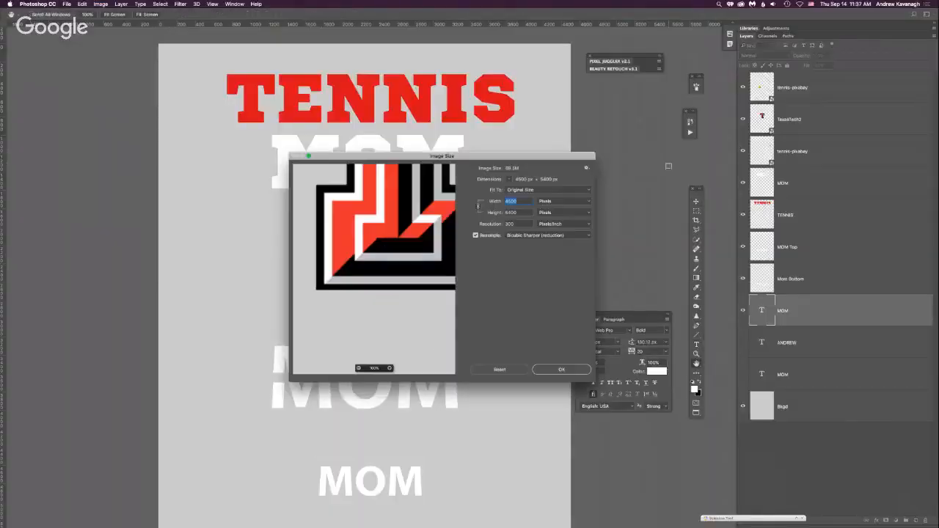
pyautogui.click(567, 201)
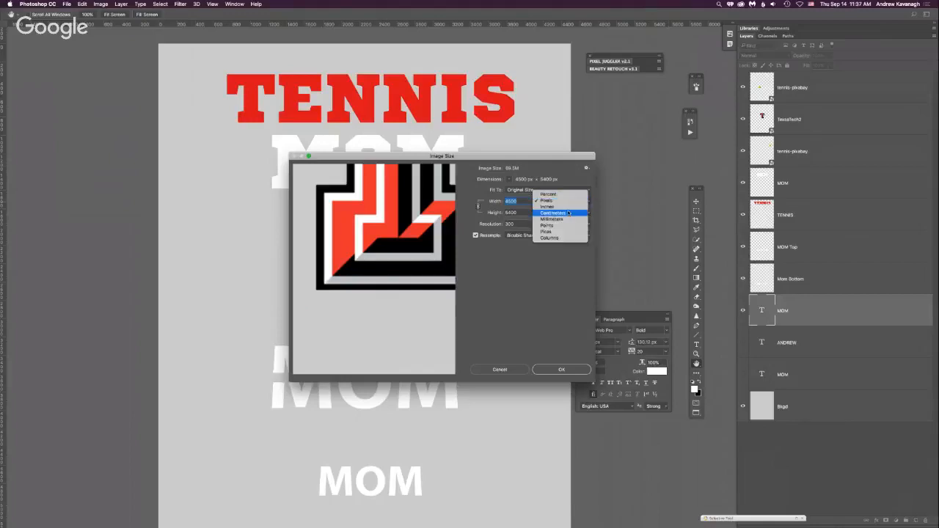
pyautogui.click(566, 203)
pyautogui.press('super+Tab')
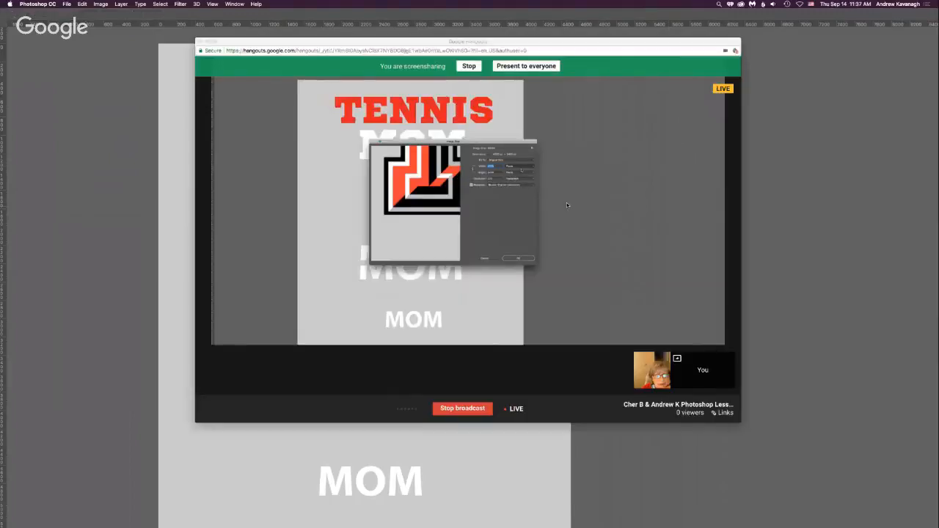
pyautogui.press('super+Tab')
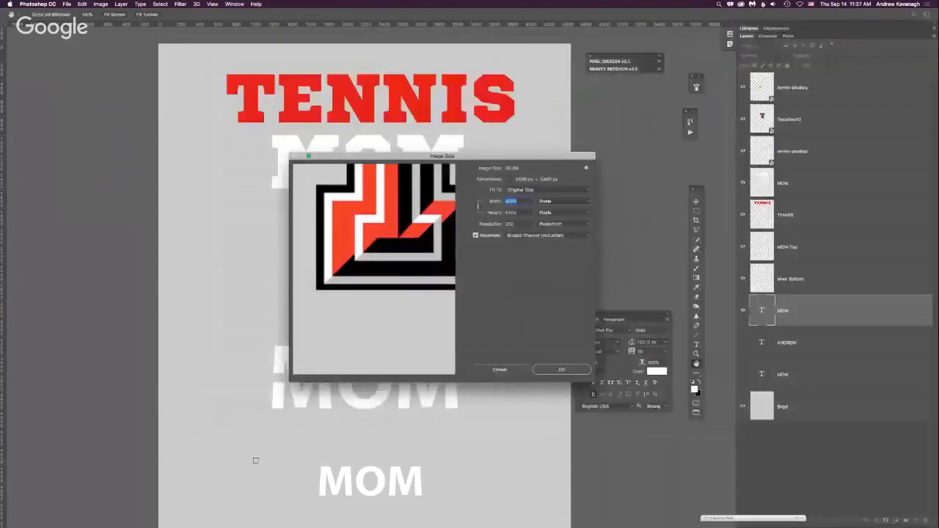
pyautogui.click(554, 203)
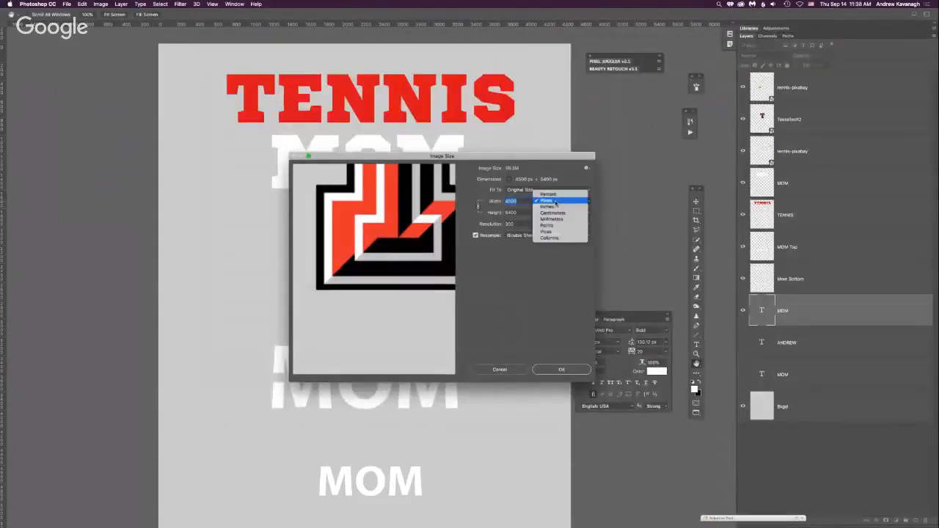
pyautogui.click(554, 203)
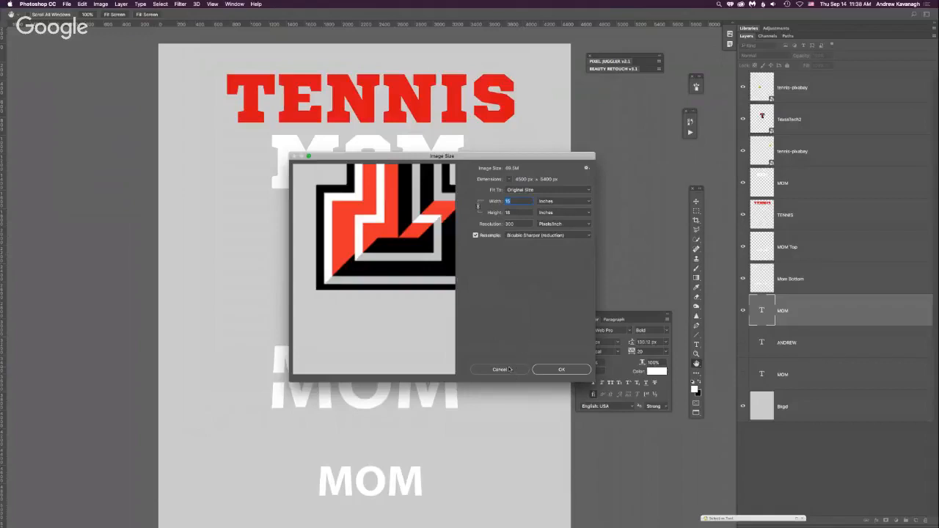
pyautogui.click(509, 369)
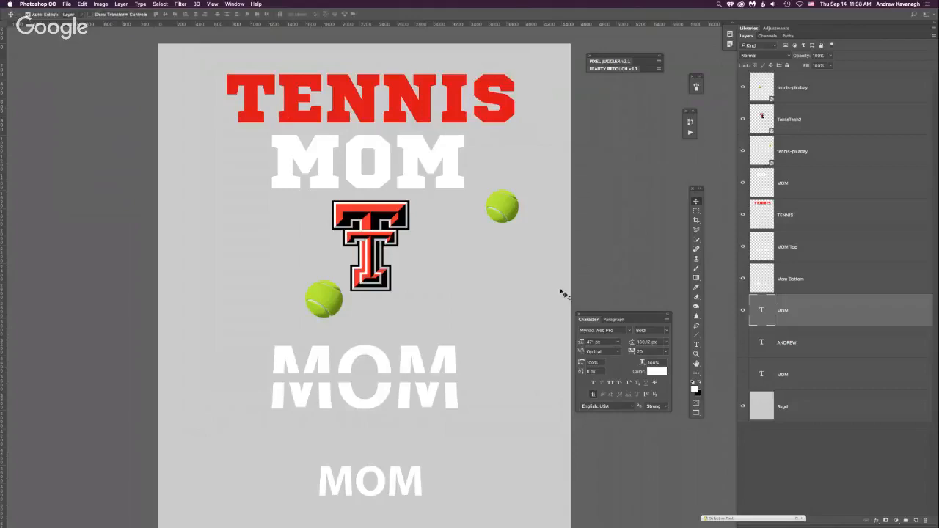
# Create a portrait document named Lesson from the Letter print preset, 8.5 x 11 inches at 1 pixel/inch with a white background
pyautogui.click(67, 4)
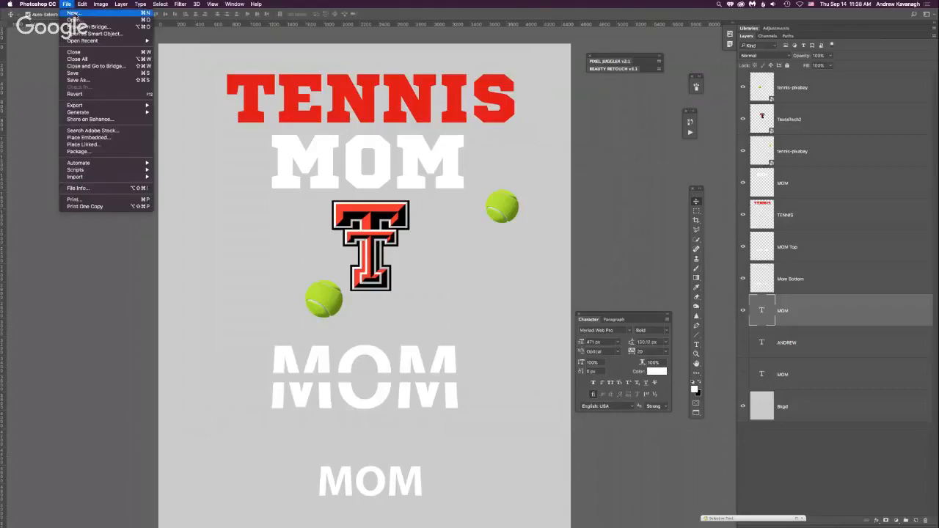
pyautogui.click(67, 5)
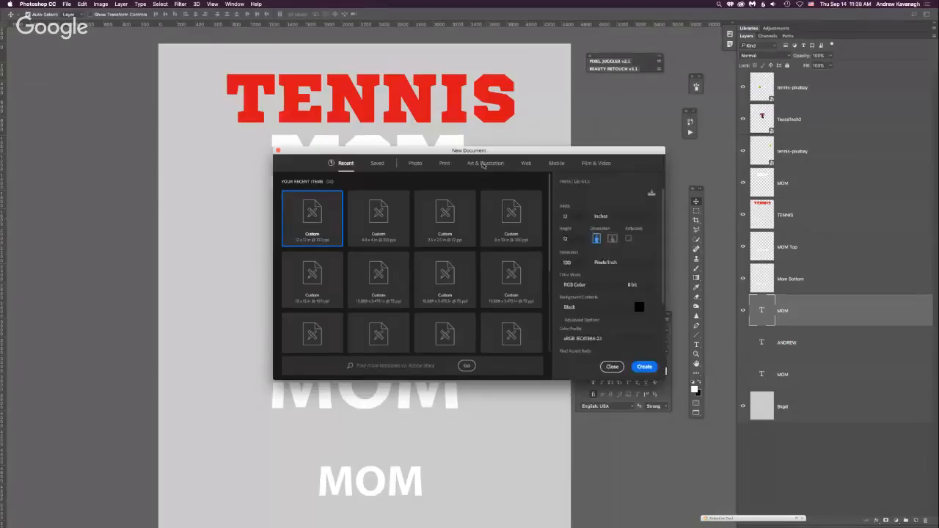
pyautogui.moveTo(504, 154); pyautogui.dragTo(405, 146)
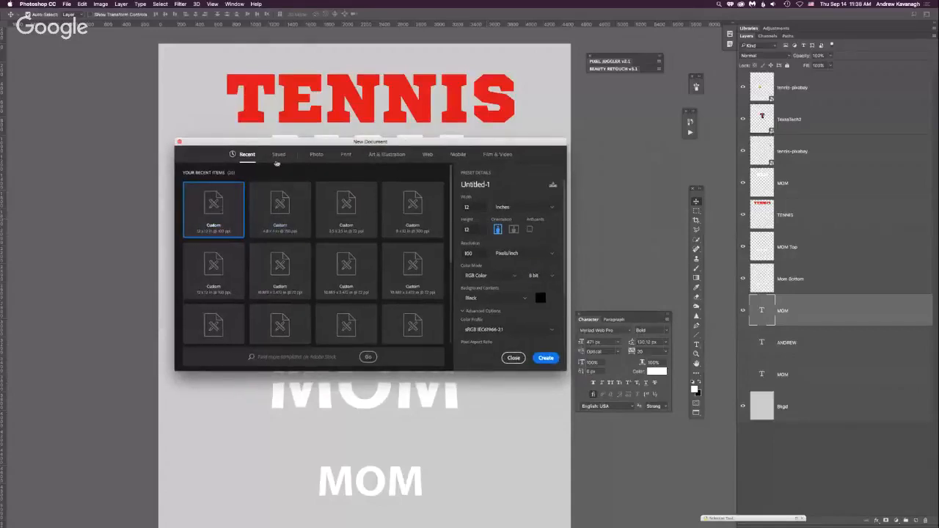
pyautogui.click(355, 158)
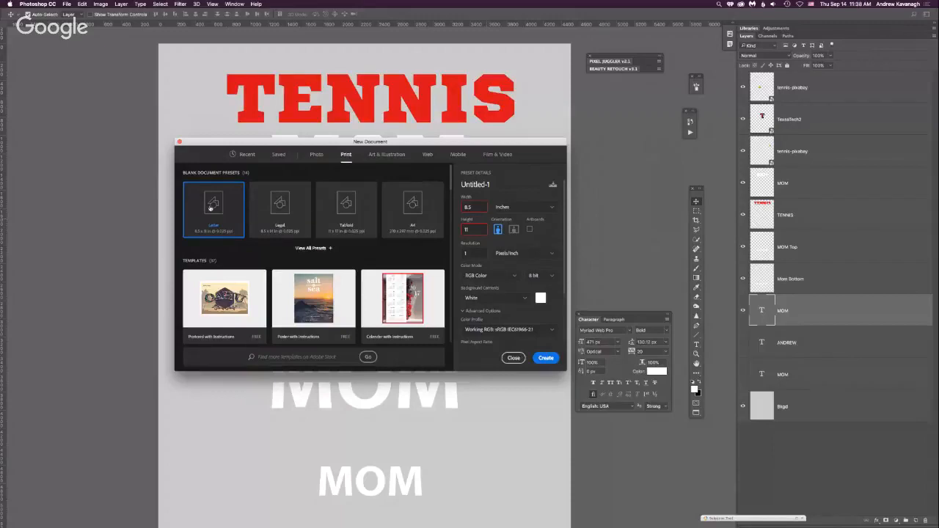
pyautogui.click(498, 184)
pyautogui.write('Lesson')
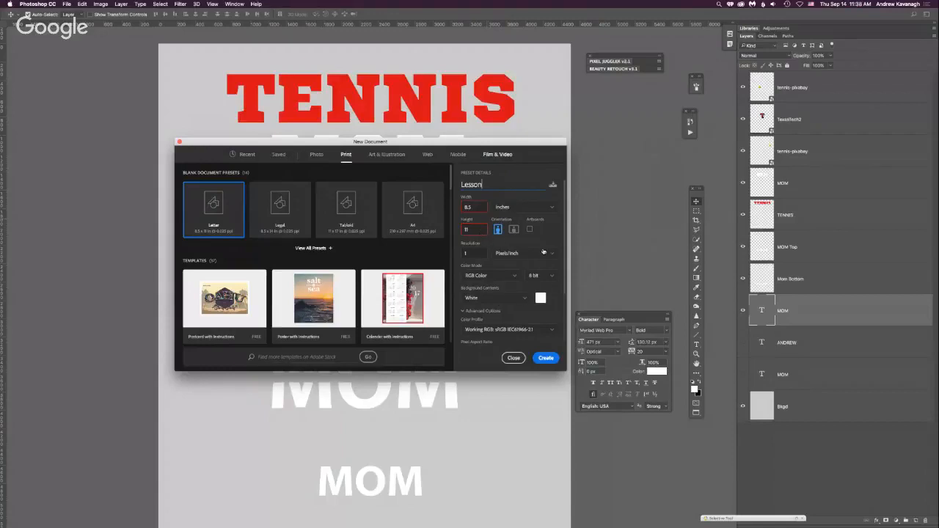
pyautogui.click(547, 358)
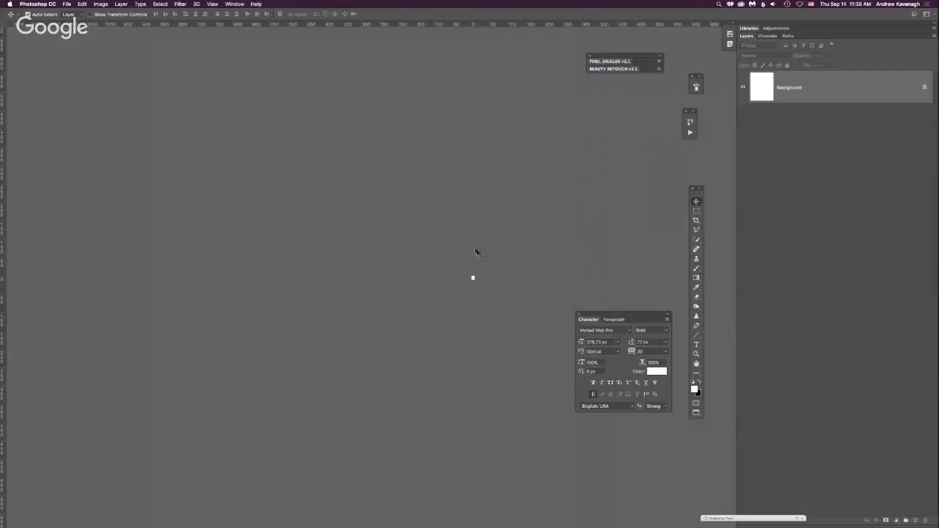
# Check the tiny Lesson document's image size, and close the document without resizing it
pyautogui.press('super+equal')
pyautogui.press('super+equal')
pyautogui.press('super+equal')
pyautogui.press('super+equal')
pyautogui.press('super+equal')
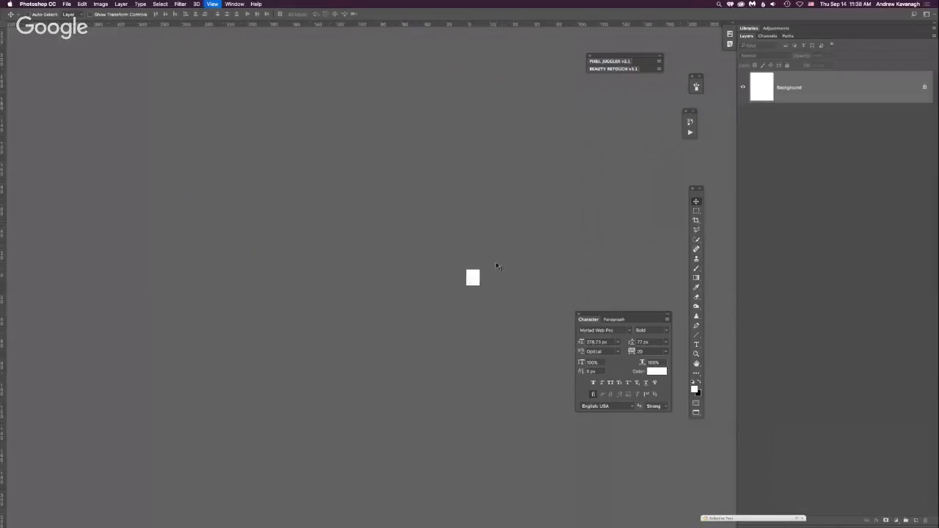
pyautogui.press('super+alt+i')
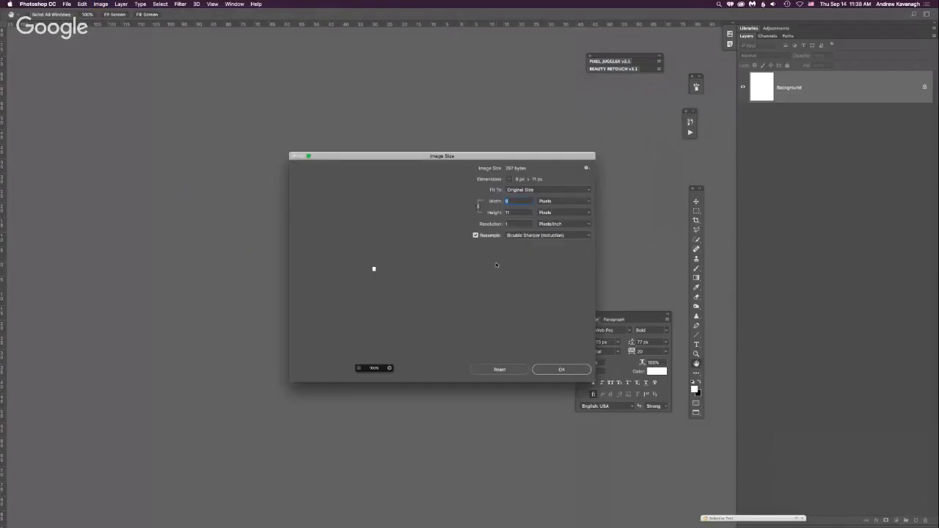
pyautogui.click(510, 370)
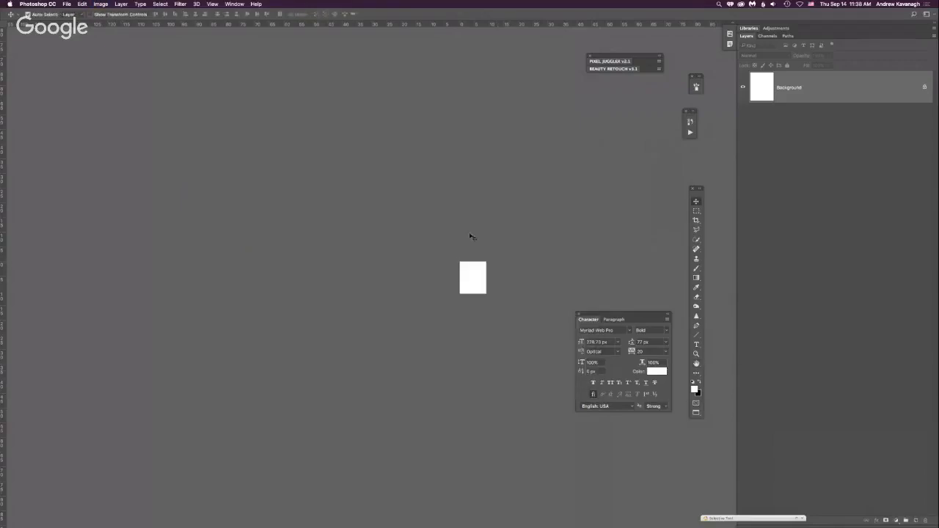
pyautogui.press('super+w')
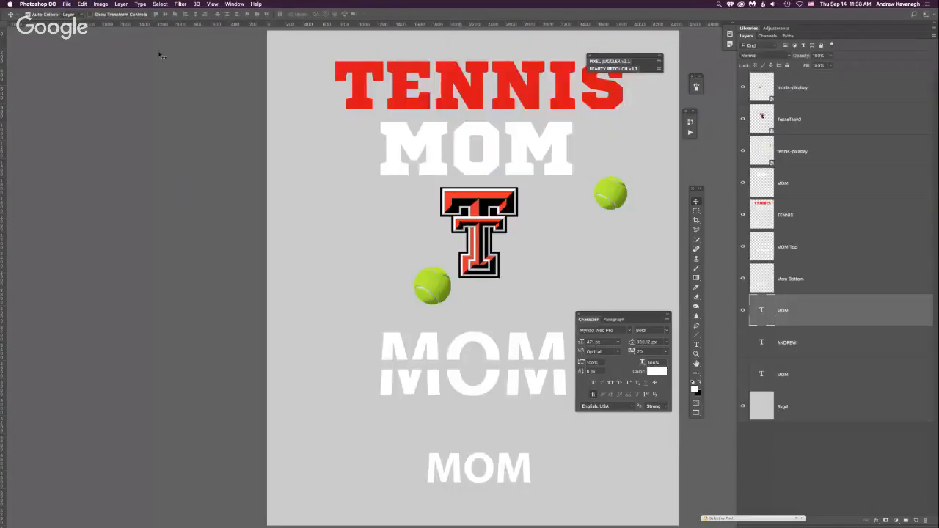
# Create a portrait Letter print document, 8.5 x 11 inches, with the resolution set to 300 pixels/inch and a white background
pyautogui.click(65, 4)
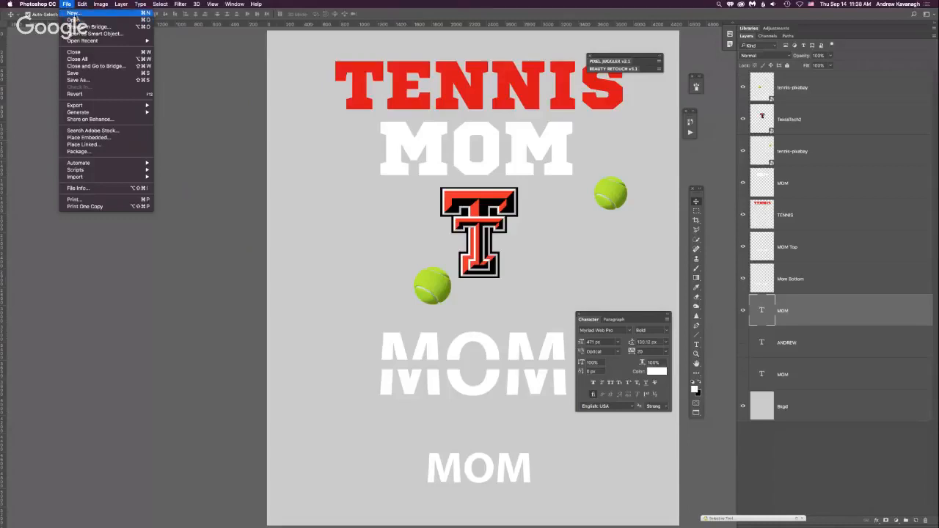
pyautogui.click(75, 14)
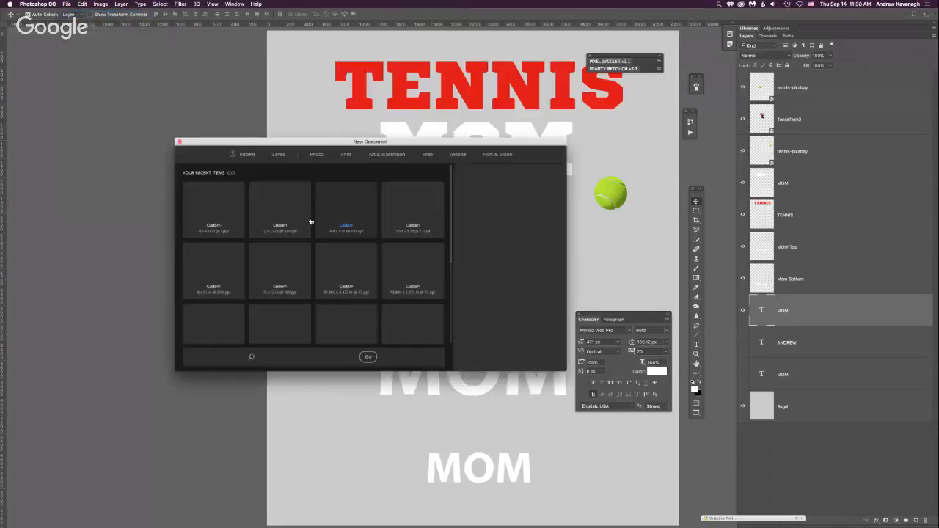
pyautogui.click(347, 156)
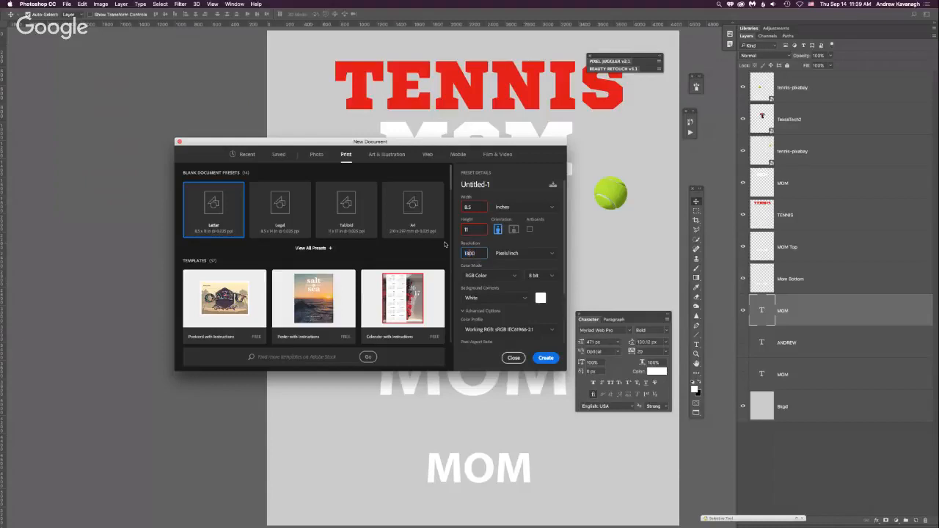
pyautogui.press('BackSpace')
pyautogui.doubleClick(482, 253)
pyautogui.write('72')
pyautogui.write('300')
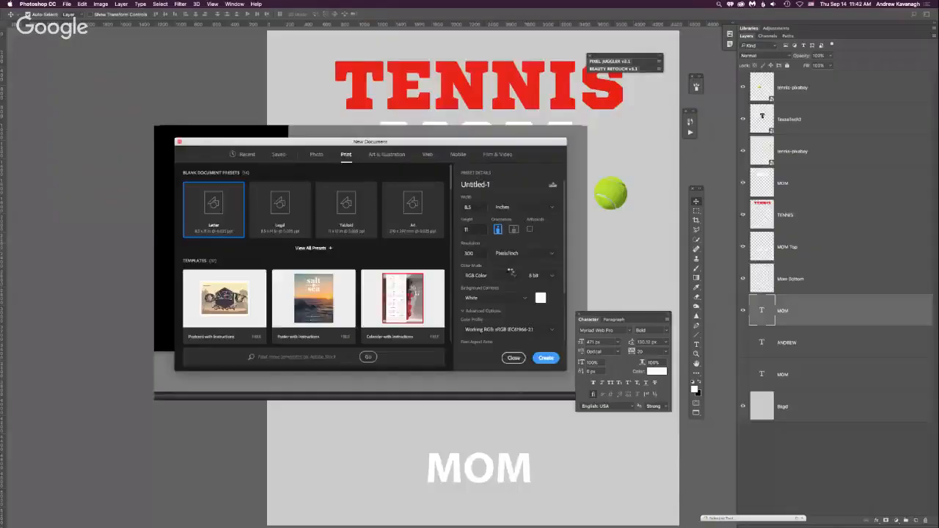
pyautogui.click(545, 357)
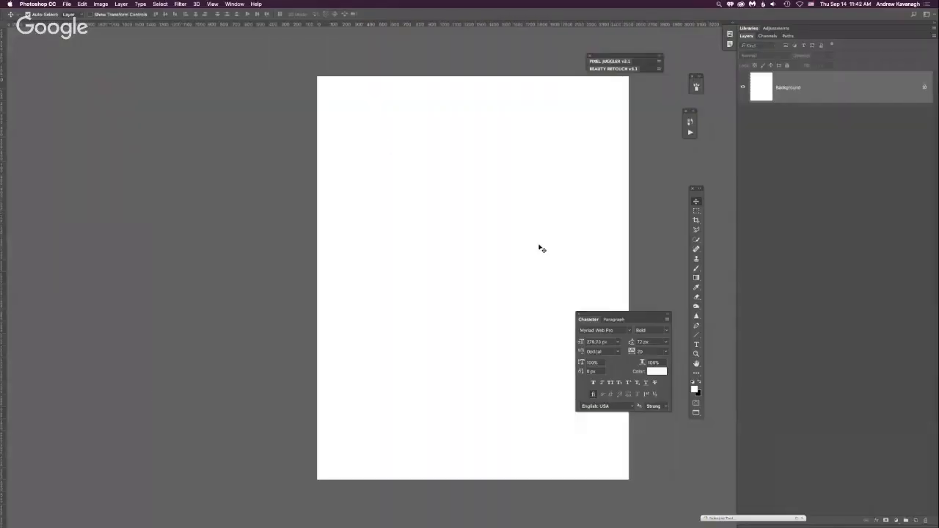
# Examine the new blank document's image size with its dimensions shown in inches instead of pixels
pyautogui.moveTo(521, 251); pyautogui.dragTo(417, 235)
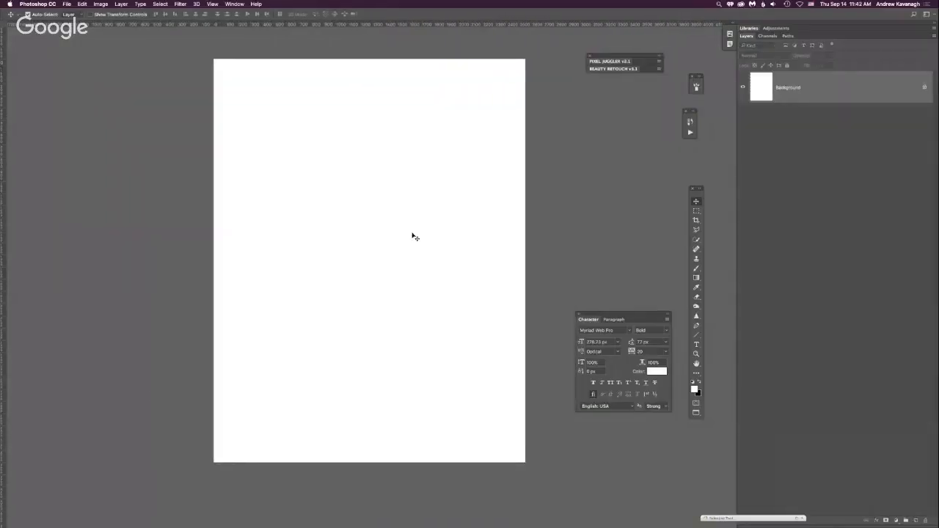
pyautogui.press('super+alt+i')
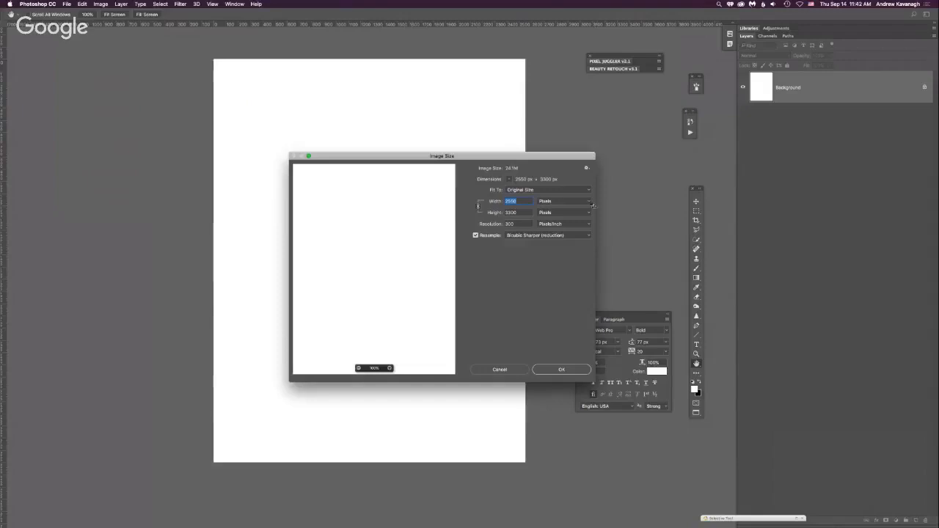
pyautogui.click(559, 203)
pyautogui.click(500, 201)
pyautogui.click(559, 203)
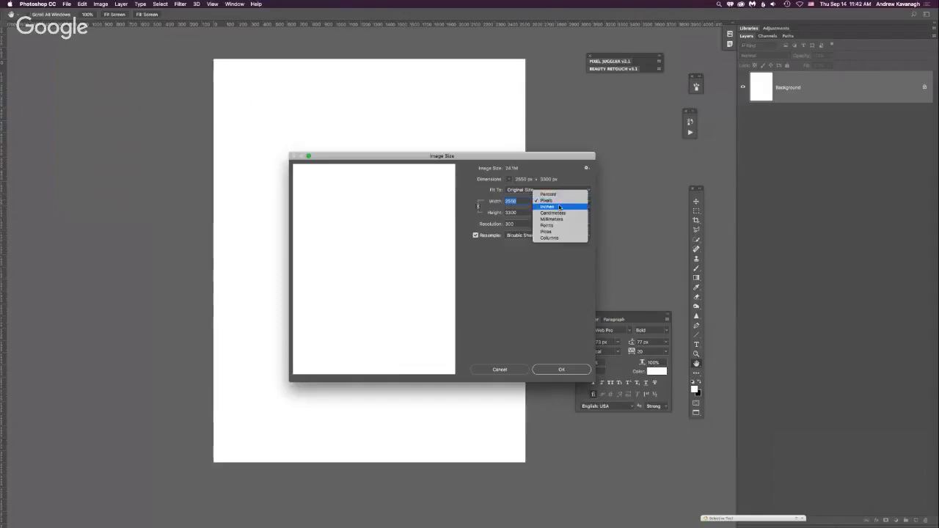
pyautogui.click(559, 207)
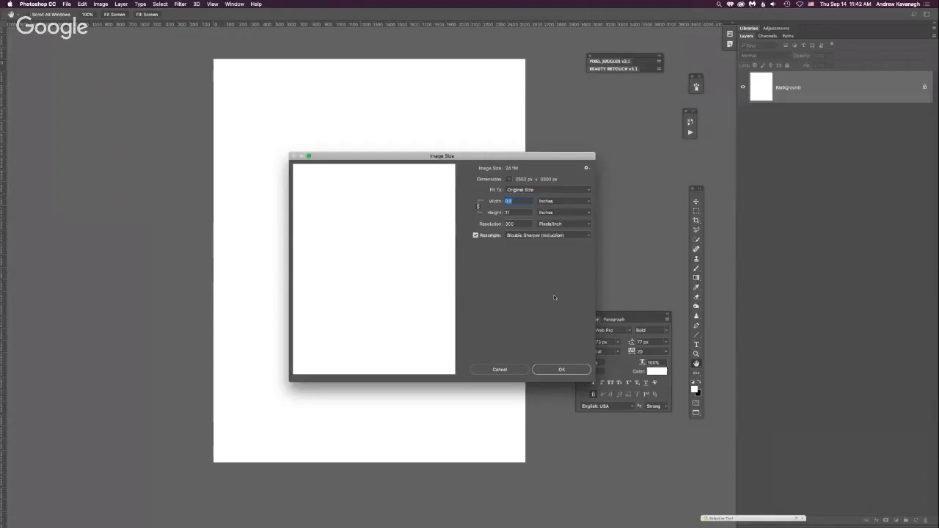
pyautogui.click(559, 202)
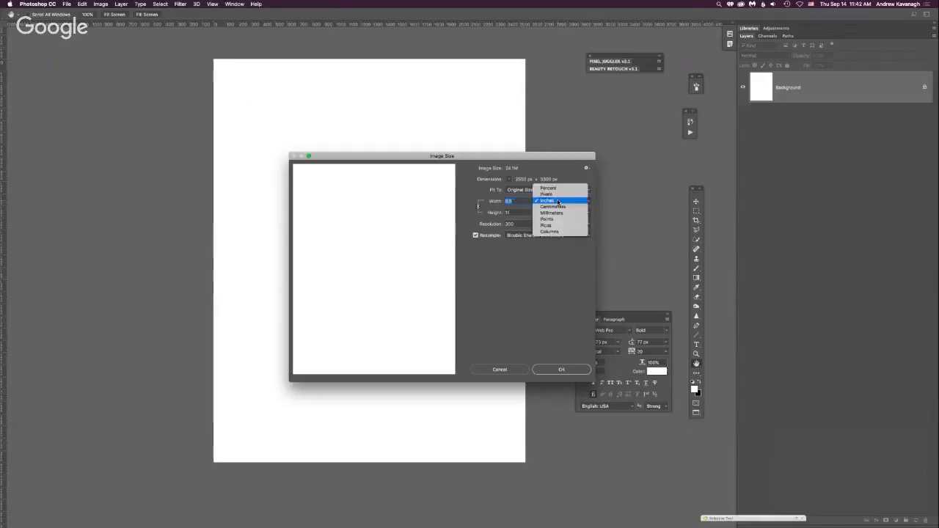
pyautogui.click(559, 201)
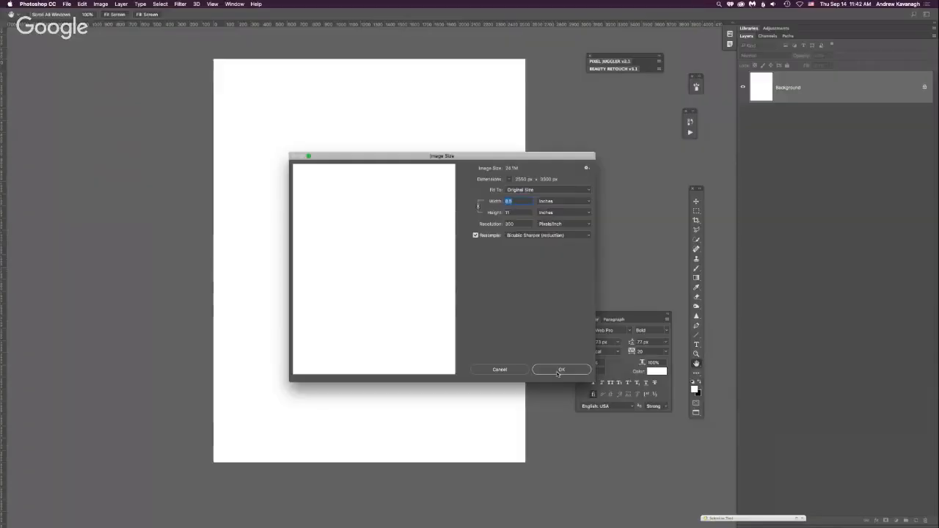
pyautogui.click(559, 370)
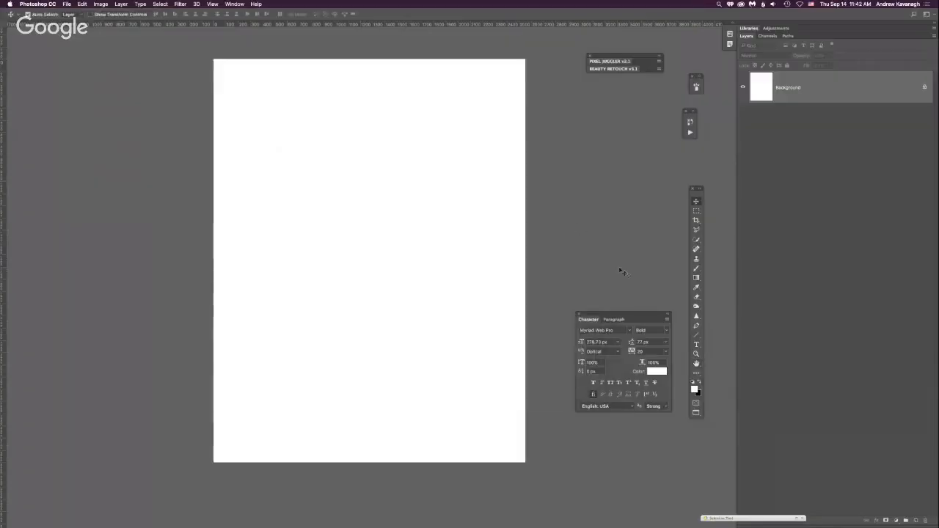
# Add the word MOM in black Myriad Web Pro Bold to the blank page and move it toward the upper centre
pyautogui.click(699, 381)
pyautogui.moveTo(699, 343); pyautogui.dragTo(726, 340)
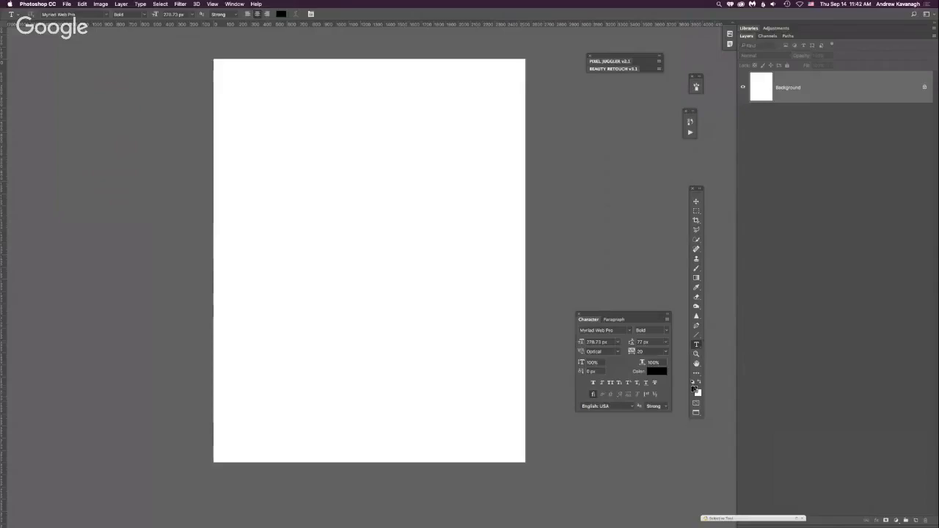
pyautogui.click(699, 382)
pyautogui.click(698, 382)
pyautogui.click(285, 202)
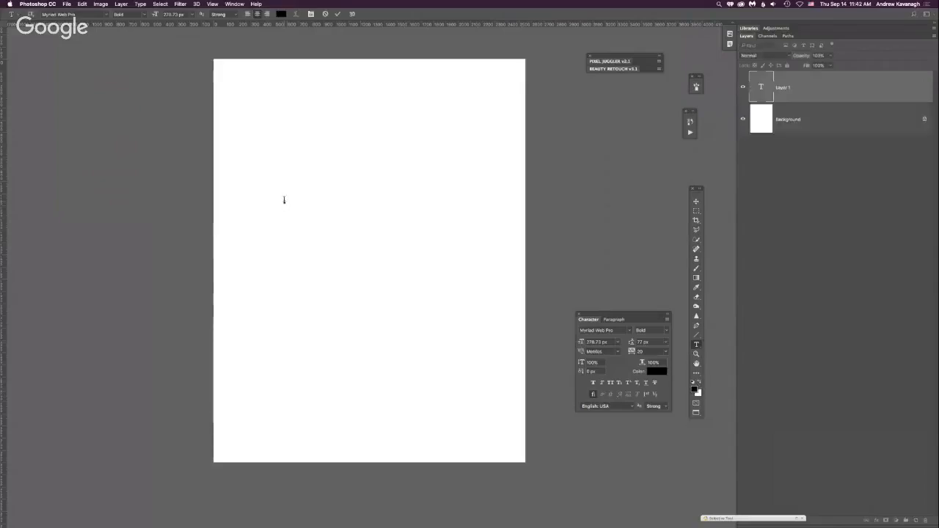
pyautogui.write('MOM')
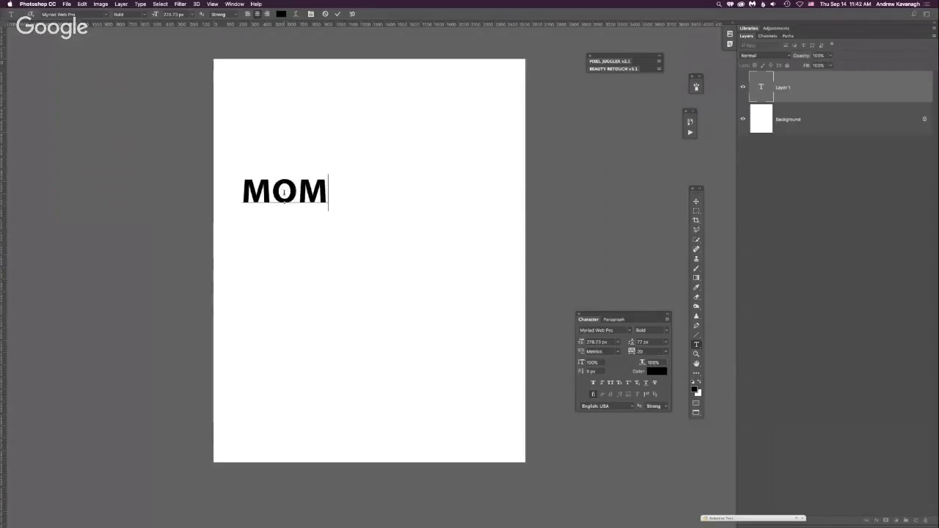
pyautogui.click(696, 202)
pyautogui.moveTo(311, 196); pyautogui.dragTo(382, 188)
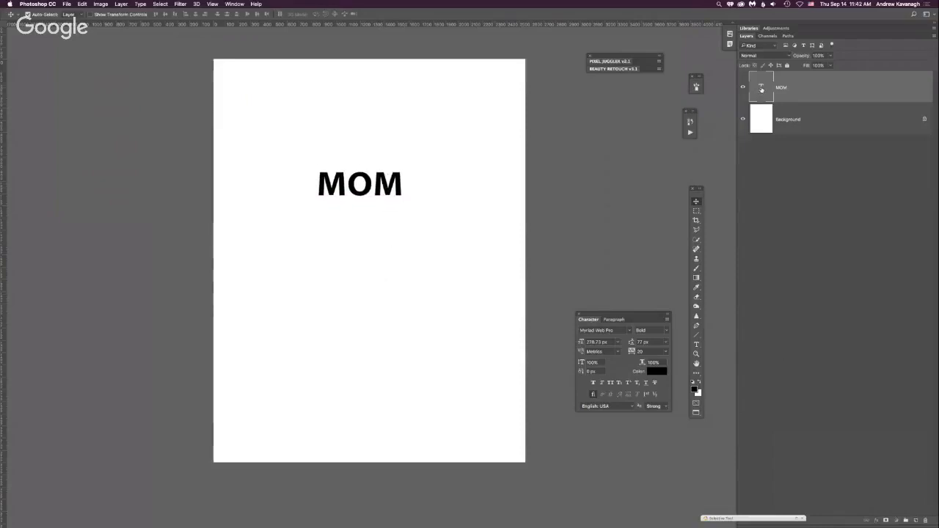
# Enlarge the MOM text to a font size of 393.73 px and reposition it near the upper centre of the page
pyautogui.doubleClick(761, 88)
pyautogui.moveTo(156, 15); pyautogui.dragTo(196, 14)
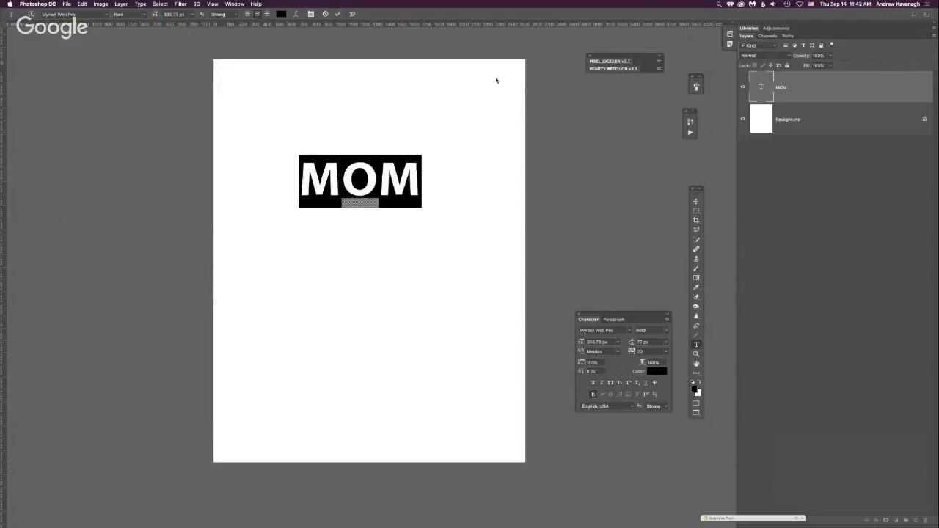
pyautogui.click(695, 201)
pyautogui.moveTo(369, 190); pyautogui.dragTo(368, 197)
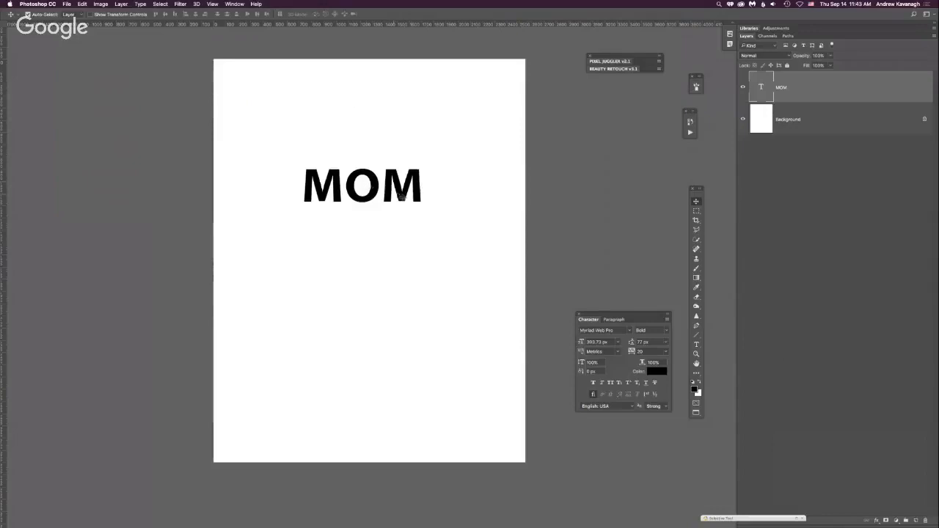
pyautogui.moveTo(393, 197); pyautogui.dragTo(399, 204)
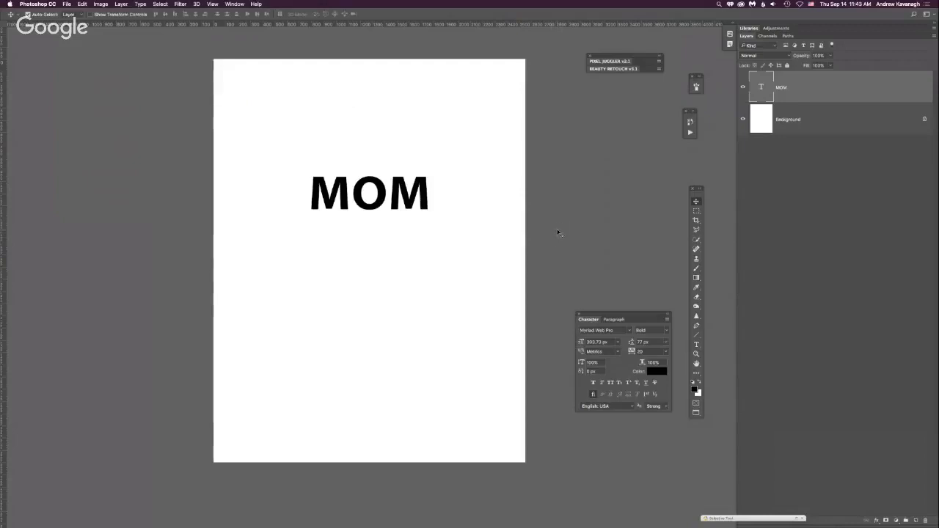
# Replace the MOM text with a first name, clear it, and enter CHER on the same type layer
pyautogui.click(742, 87)
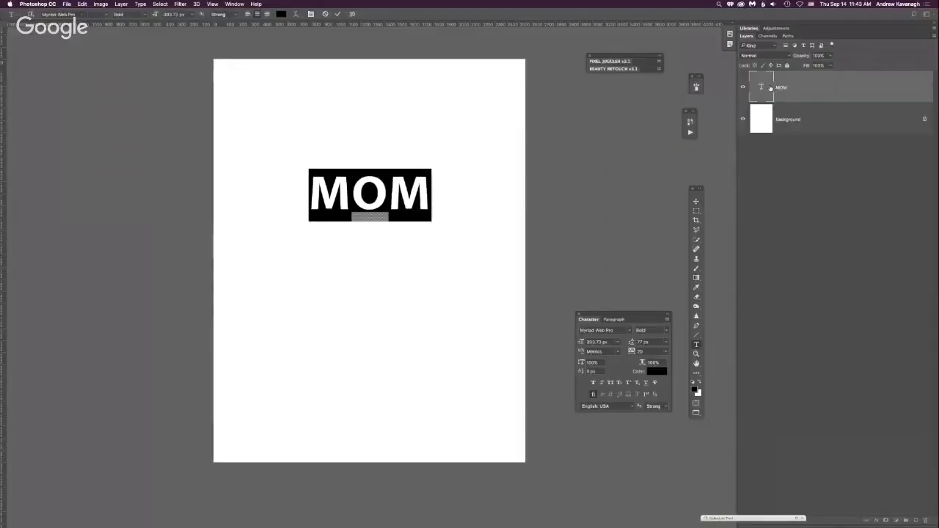
pyautogui.write('ANDREW')
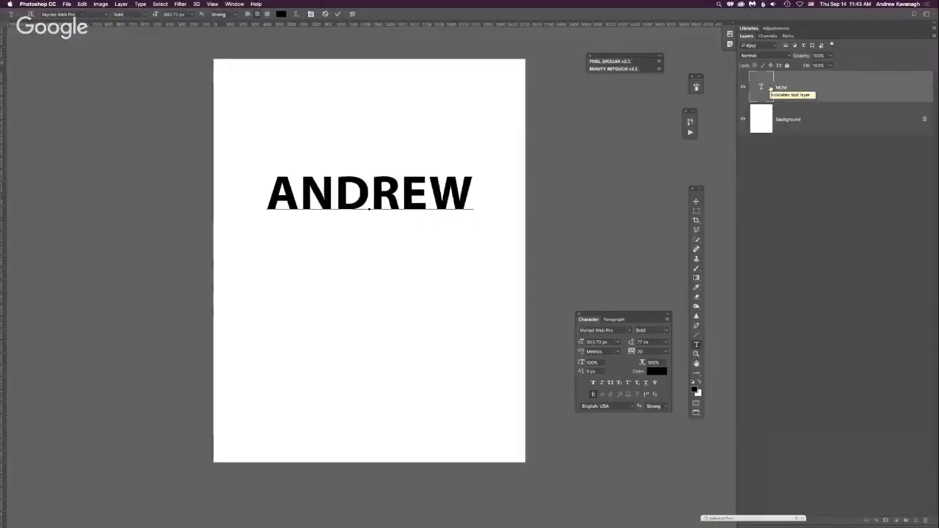
pyautogui.press('BackSpace')
pyautogui.press('BackSpace')
pyautogui.press('BackSpace')
pyautogui.press('BackSpace')
pyautogui.press('BackSpace')
pyautogui.press('BackSpace')
pyautogui.write('CHER')
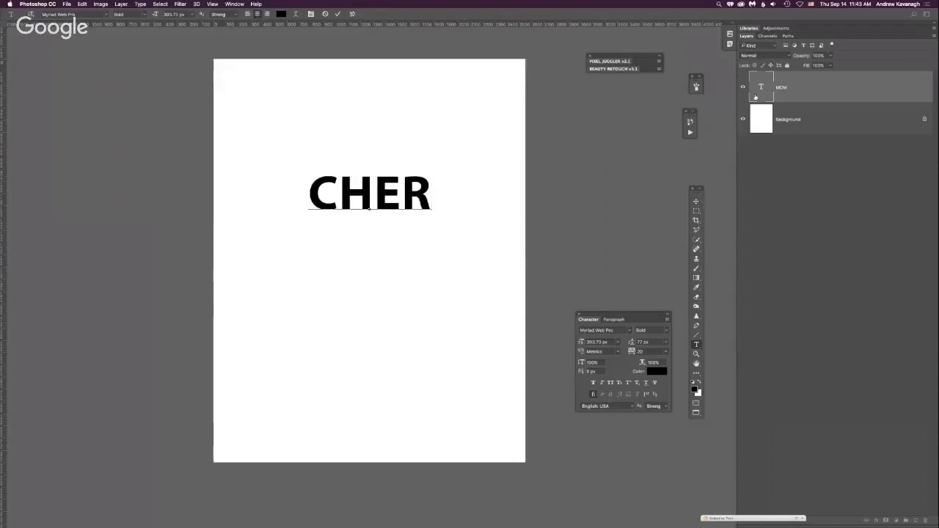
# Change the CHER text back to MOM and commit the edit
pyautogui.doubleClick(757, 87)
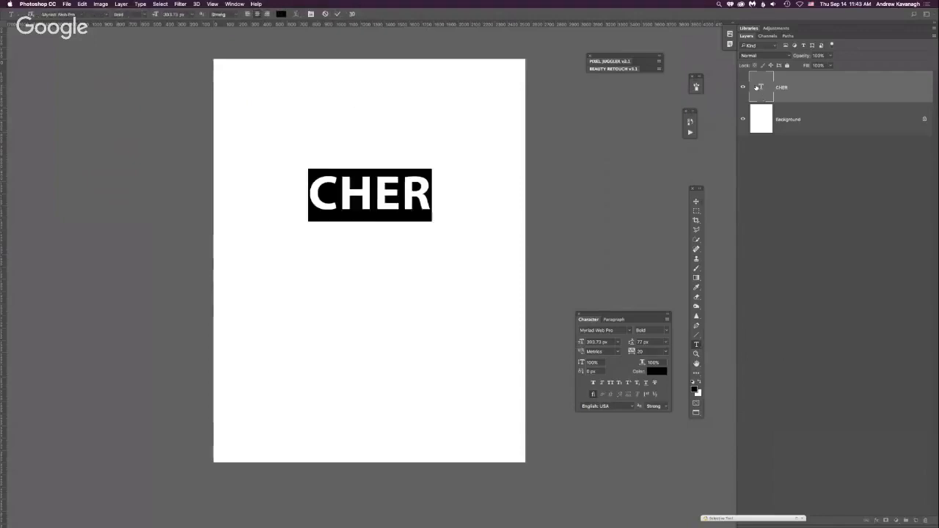
pyautogui.write('MOM')
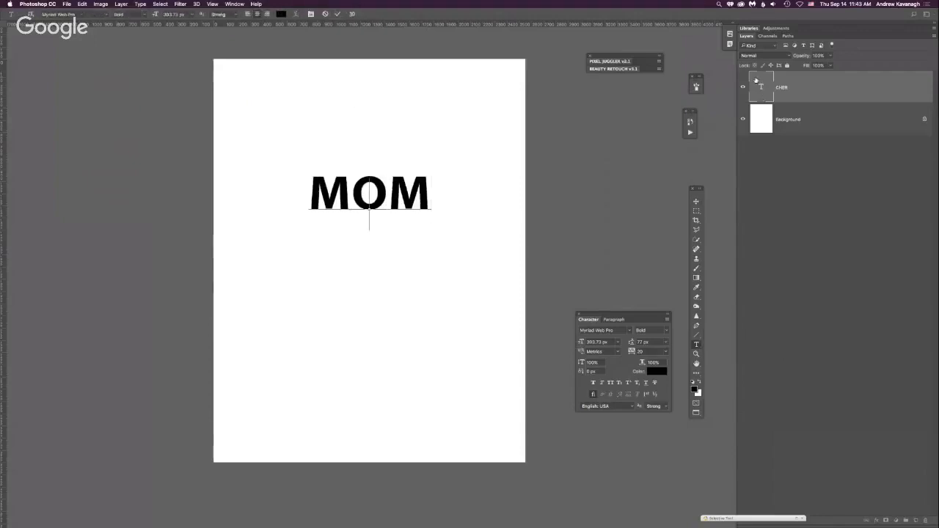
pyautogui.click(696, 201)
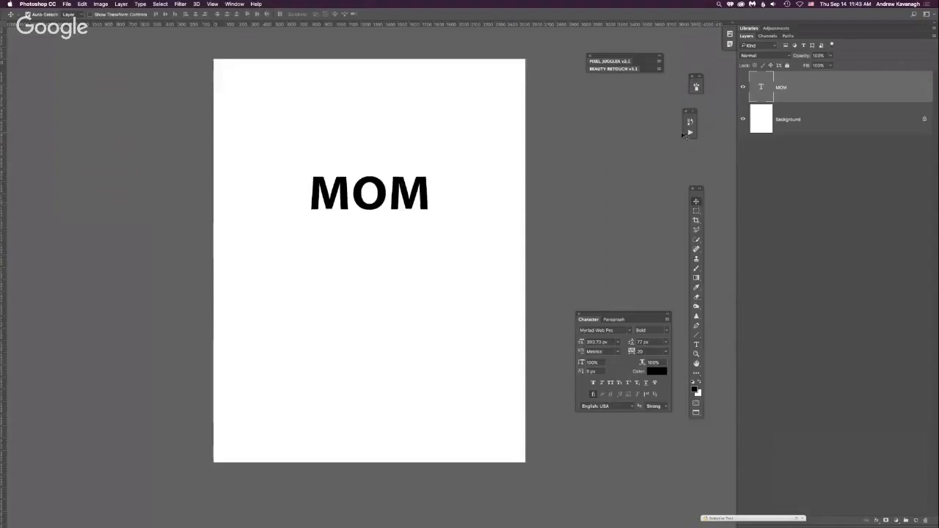
# Scale the MOM text up proportionally with Free Transform to span most of the page width, and move it slightly lower
pyautogui.press('super+t')
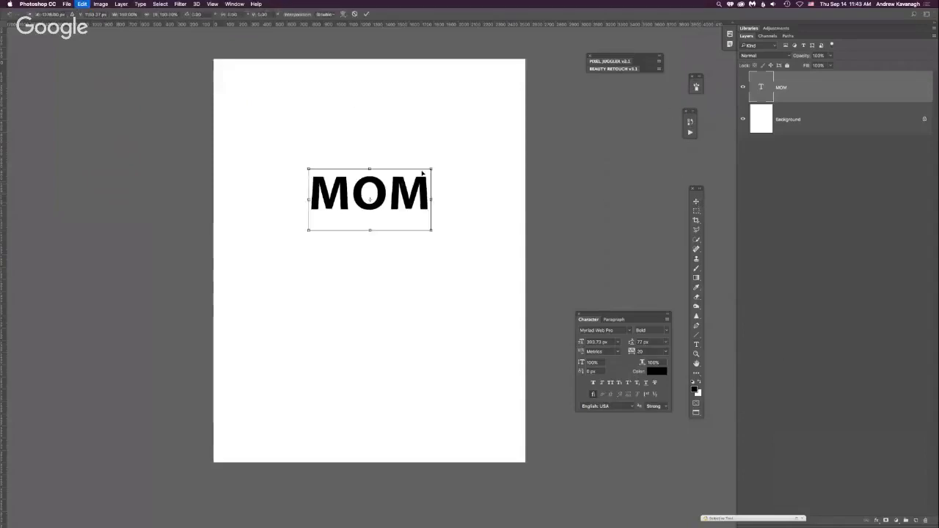
pyautogui.moveTo(431, 169); pyautogui.dragTo(451, 170)
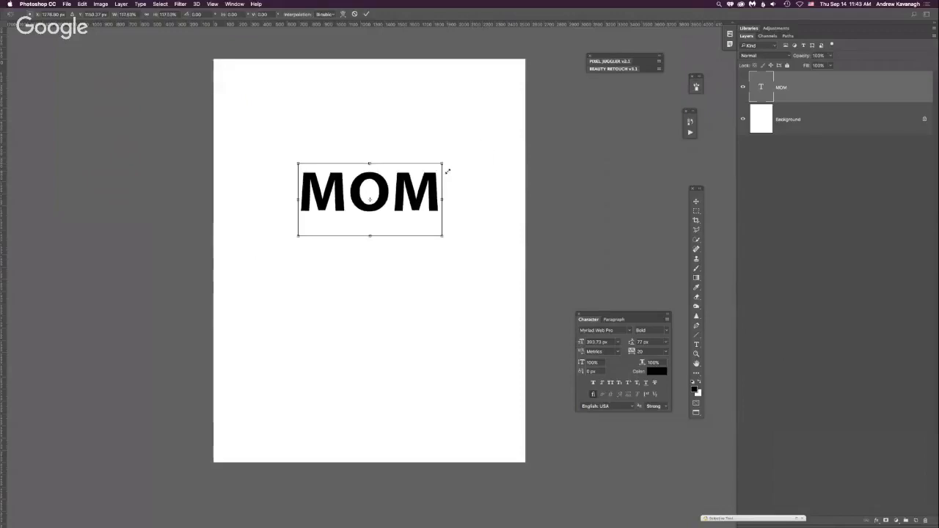
pyautogui.moveTo(447, 171)
pyautogui.mouseDown()
pyautogui.moveTo(476, 155)
pyautogui.moveTo(462, 162)
pyautogui.mouseUp()
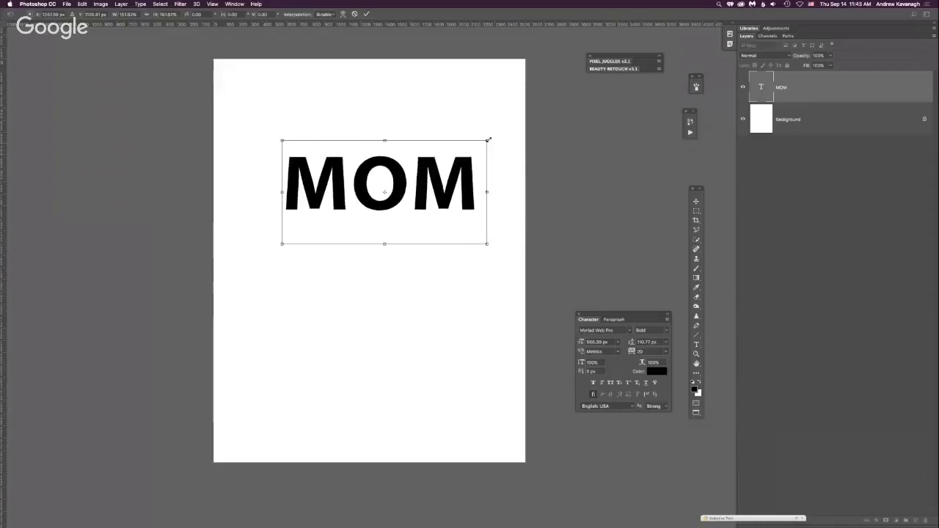
pyautogui.moveTo(485, 145)
pyautogui.mouseDown()
pyautogui.moveTo(503, 135)
pyautogui.moveTo(470, 151)
pyautogui.mouseUp()
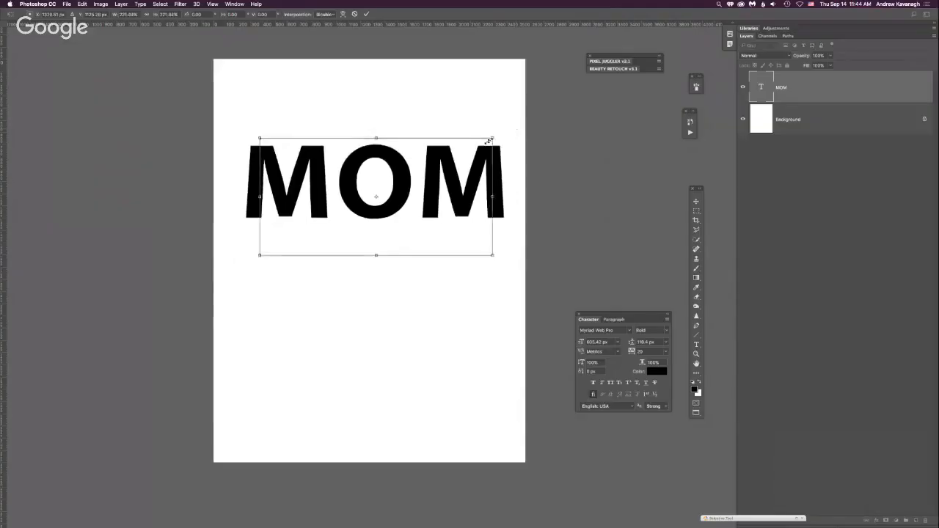
pyautogui.moveTo(490, 134); pyautogui.dragTo(475, 153)
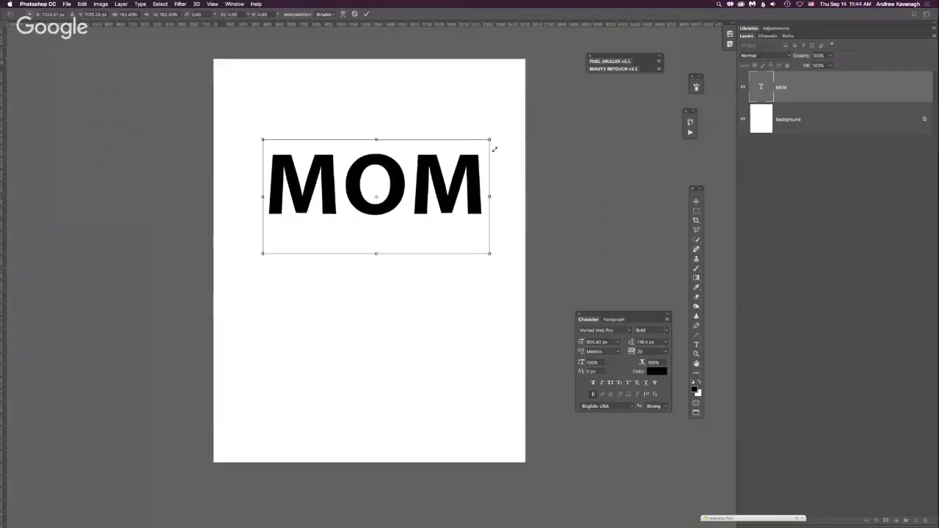
pyautogui.moveTo(494, 143); pyautogui.dragTo(491, 137)
pyautogui.moveTo(462, 189); pyautogui.dragTo(456, 190)
pyautogui.press('Return')
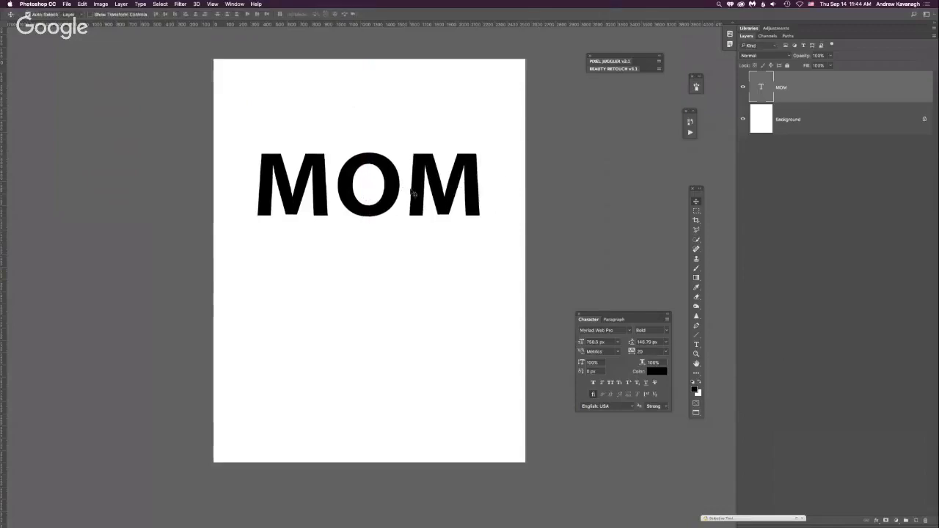
pyautogui.moveTo(415, 201); pyautogui.dragTo(410, 233)
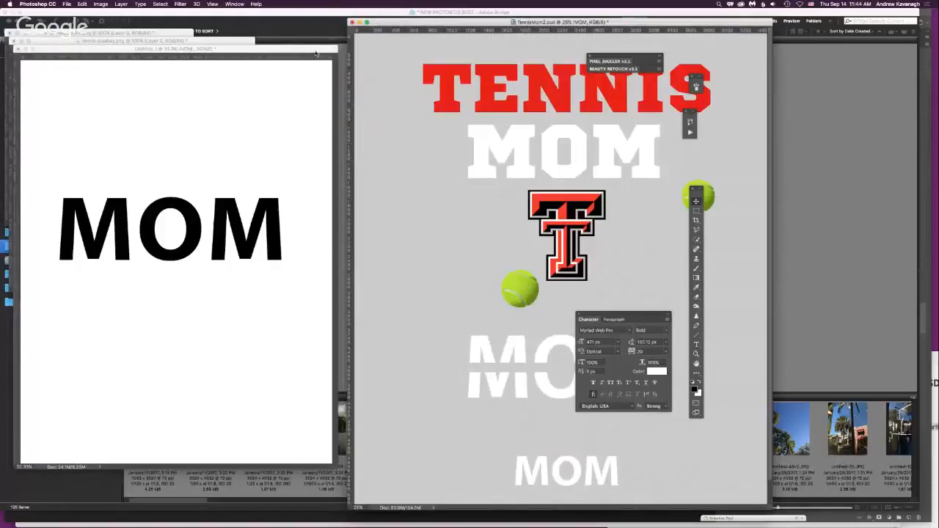
# Position the floating TennisMom2.psd window beside the untitled MOM document so both designs can be compared
pyautogui.moveTo(396, 24); pyautogui.dragTo(399, 151)
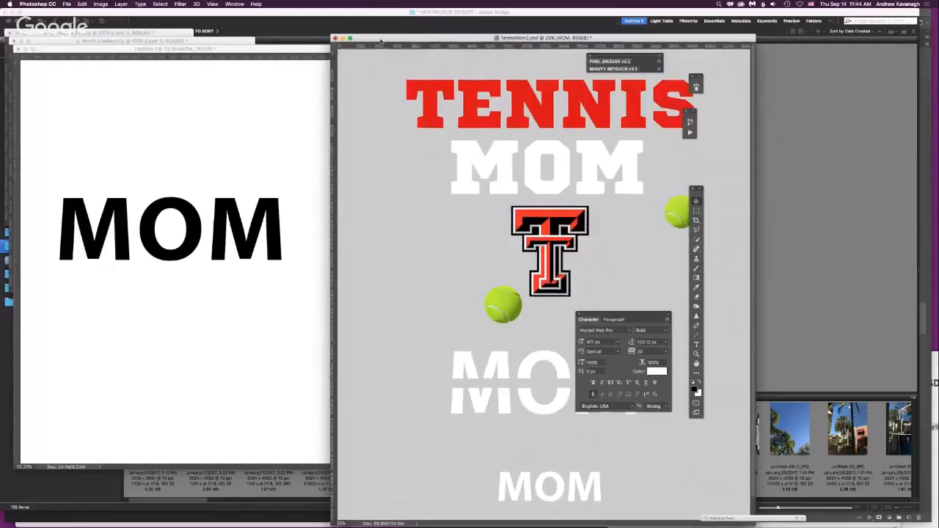
pyautogui.moveTo(380, 40)
pyautogui.mouseDown()
pyautogui.moveTo(398, 55)
pyautogui.moveTo(393, 35)
pyautogui.mouseUp()
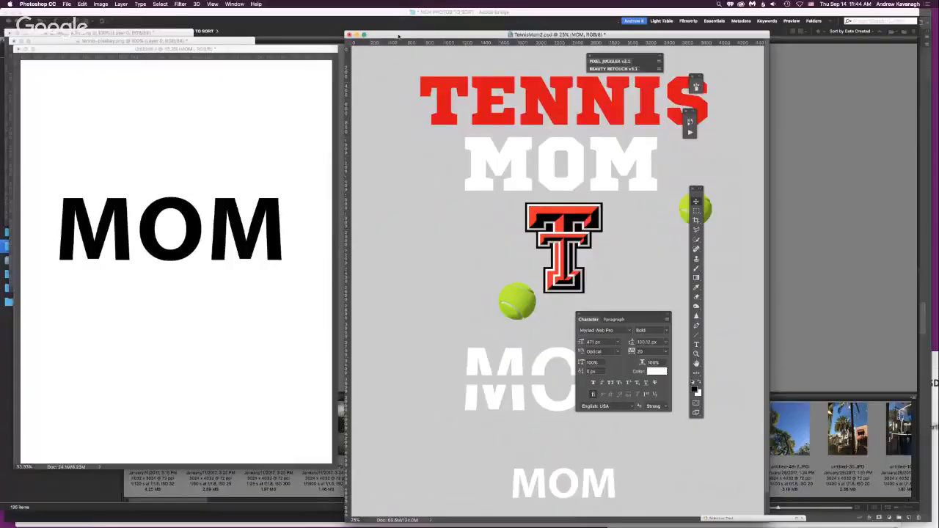
pyautogui.moveTo(398, 40); pyautogui.dragTo(358, 42)
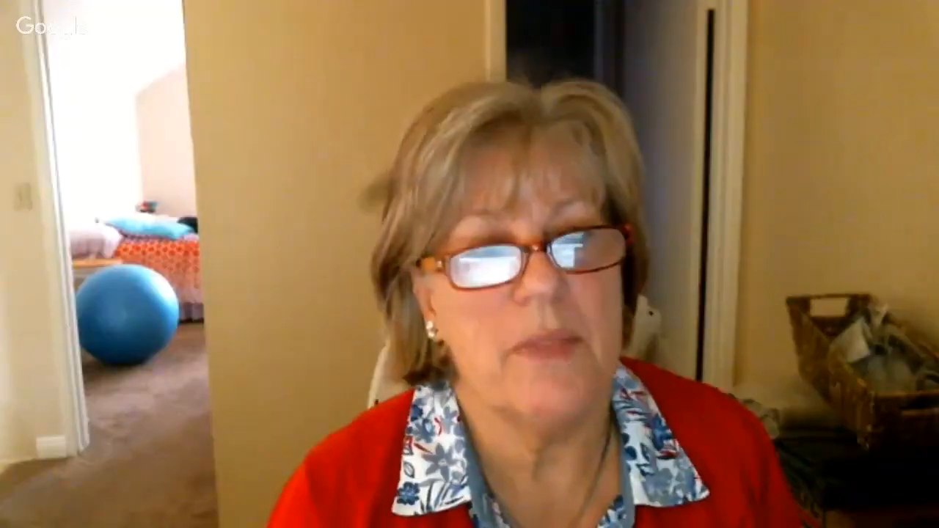
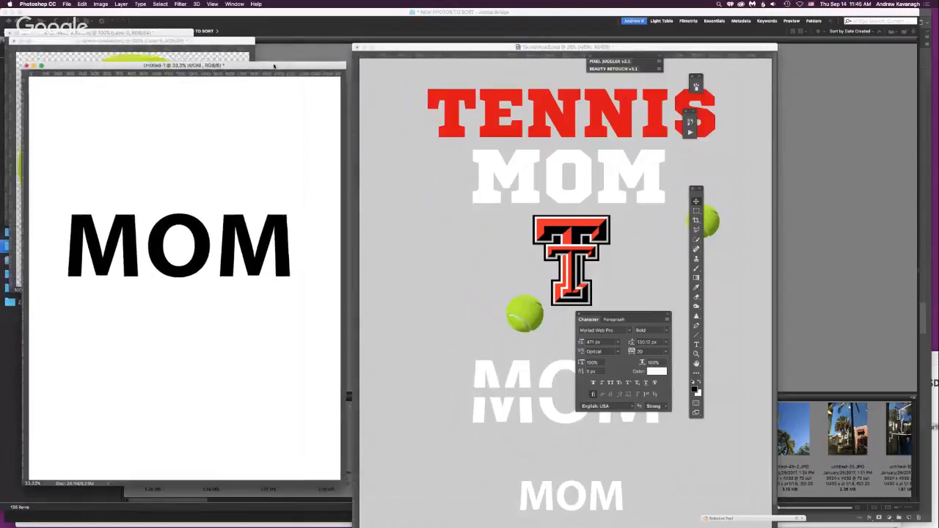
pyautogui.moveTo(276, 66); pyautogui.dragTo(267, 66)
pyautogui.moveTo(458, 48); pyautogui.dragTo(449, 27)
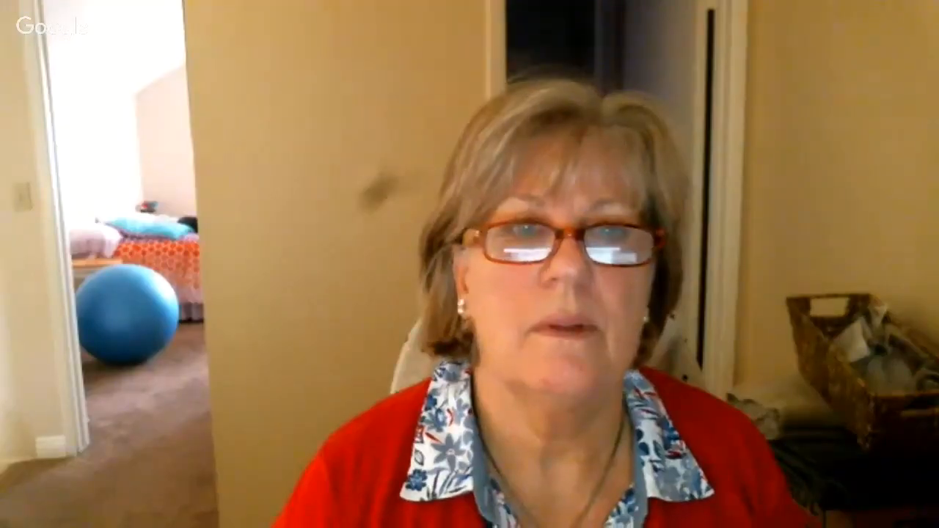
pyautogui.moveTo(450, 28); pyautogui.dragTo(517, 29)
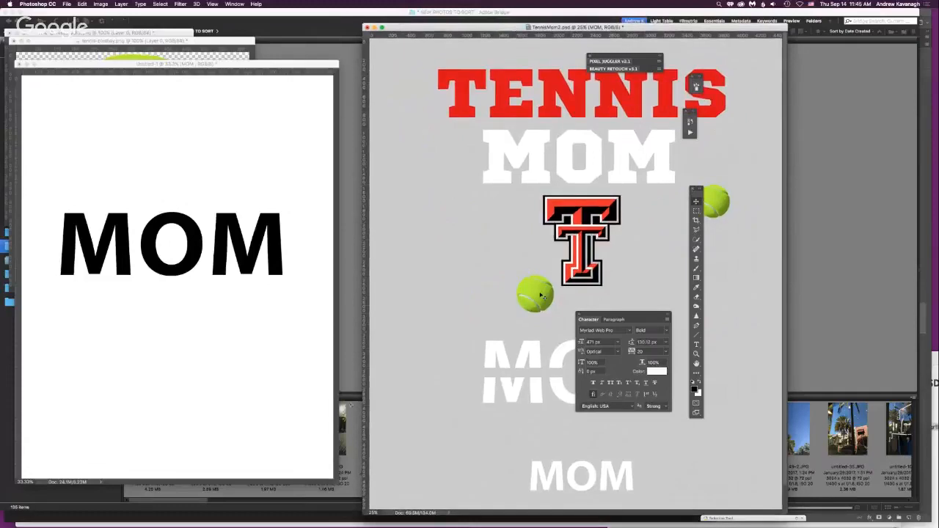
# Switch to Adobe Bridge and quit it to clear the background behind the document windows
pyautogui.click(561, 14)
pyautogui.click(49, 4)
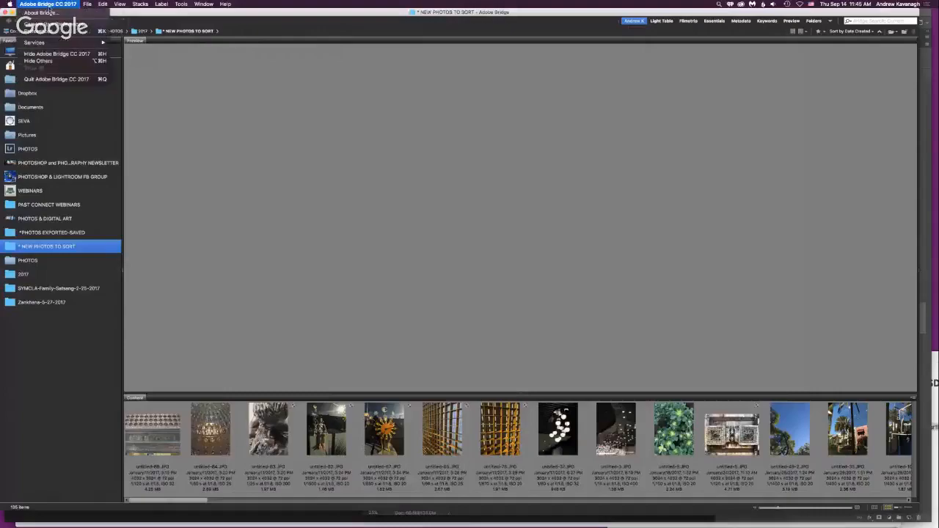
pyautogui.click(56, 78)
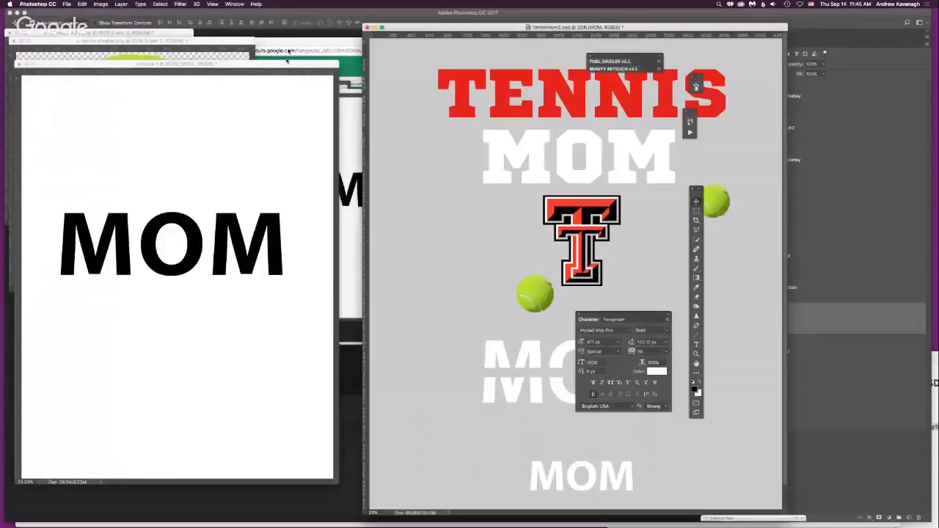
# Close the TexasTech2.png and tennis-pixabay.png documents without saving their changes
pyautogui.click(143, 35)
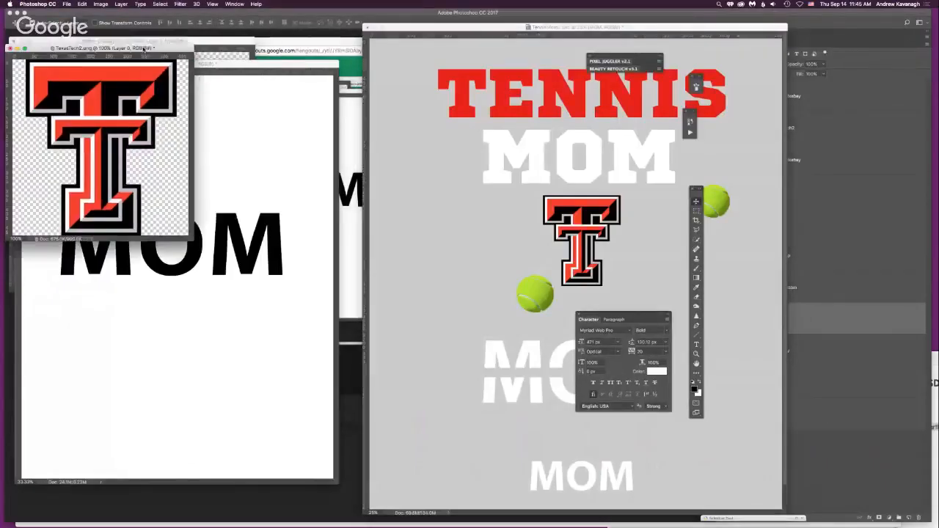
pyautogui.click(10, 48)
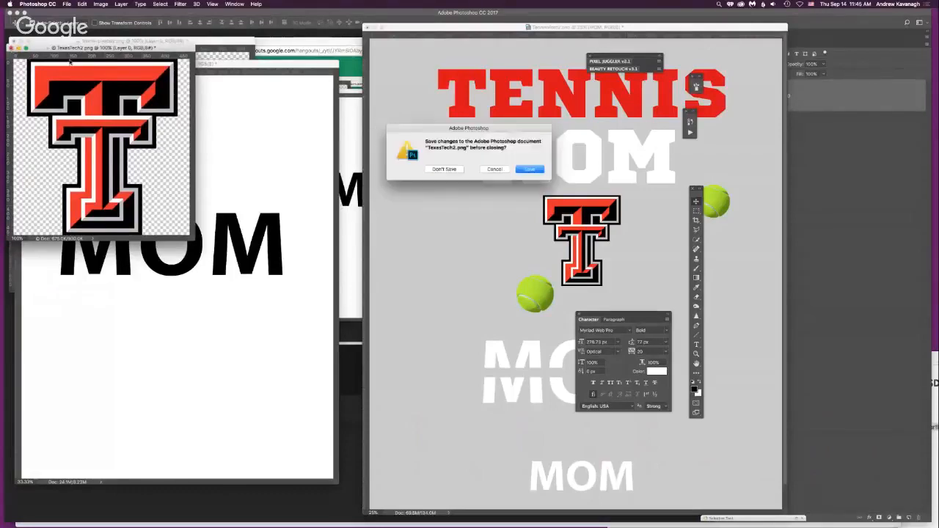
pyautogui.click(416, 167)
pyautogui.click(164, 51)
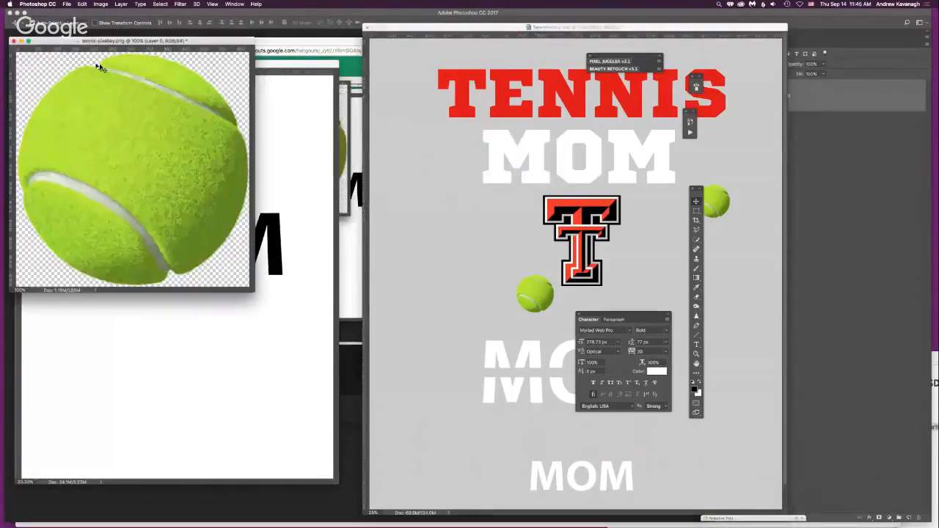
pyautogui.click(12, 41)
pyautogui.click(432, 169)
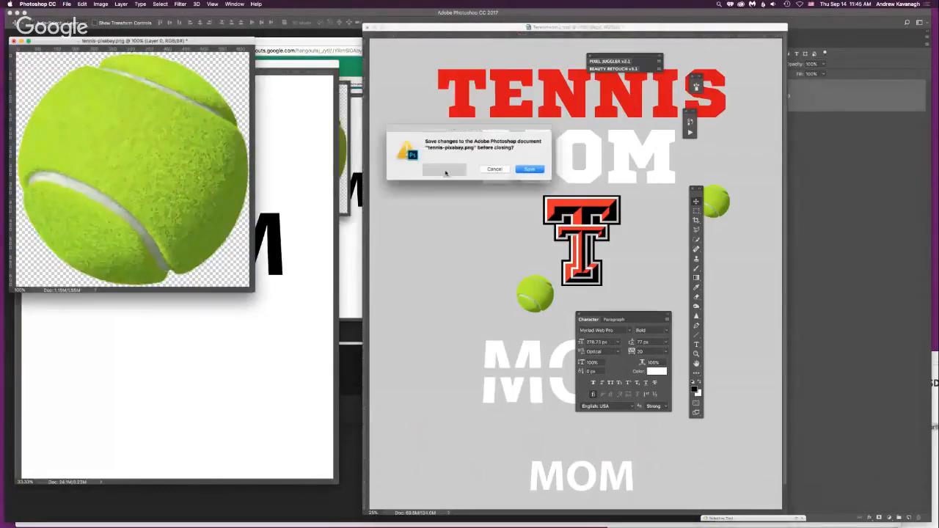
# Realign the windows of the untitled MOM document and TennisMom2.psd next to each other
pyautogui.moveTo(287, 65); pyautogui.dragTo(297, 55)
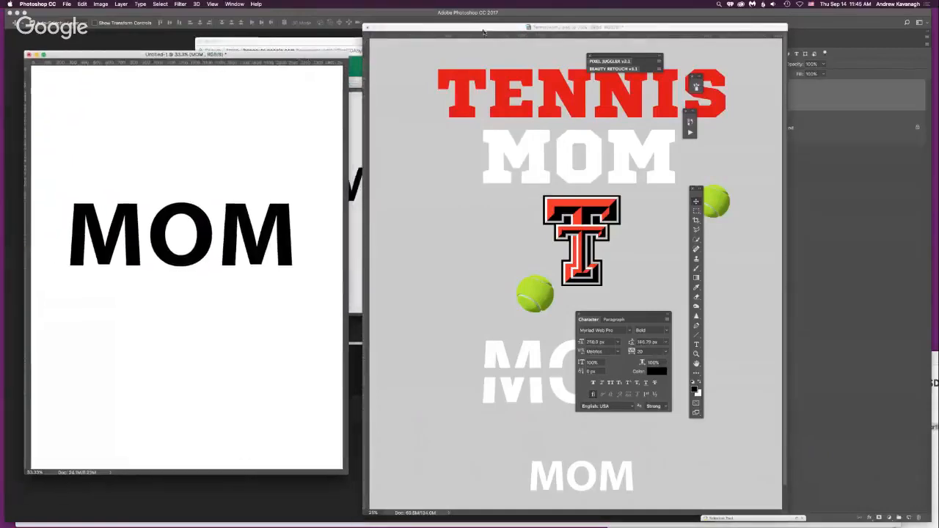
pyautogui.moveTo(471, 27)
pyautogui.mouseDown()
pyautogui.moveTo(454, 44)
pyautogui.moveTo(465, 44)
pyautogui.moveTo(434, 39)
pyautogui.moveTo(460, 39)
pyautogui.mouseUp()
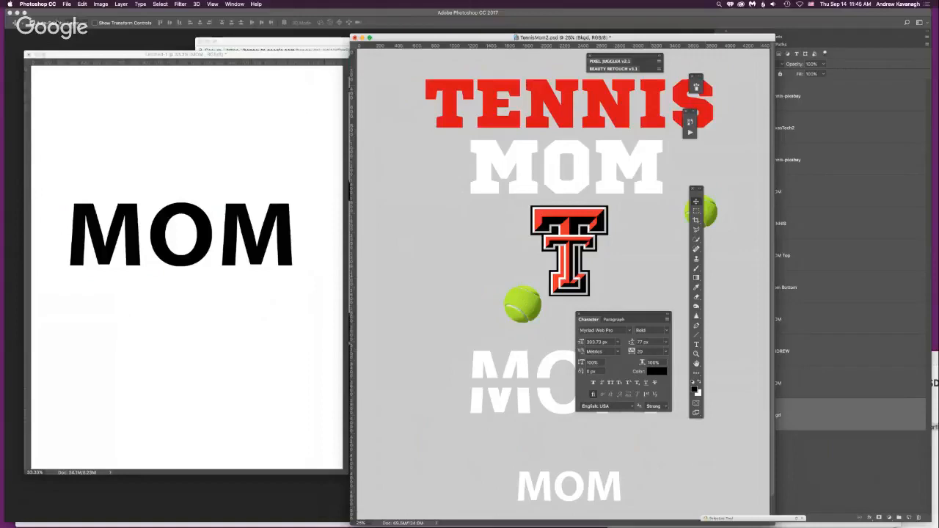
pyautogui.click(75, 22)
pyautogui.click(75, 23)
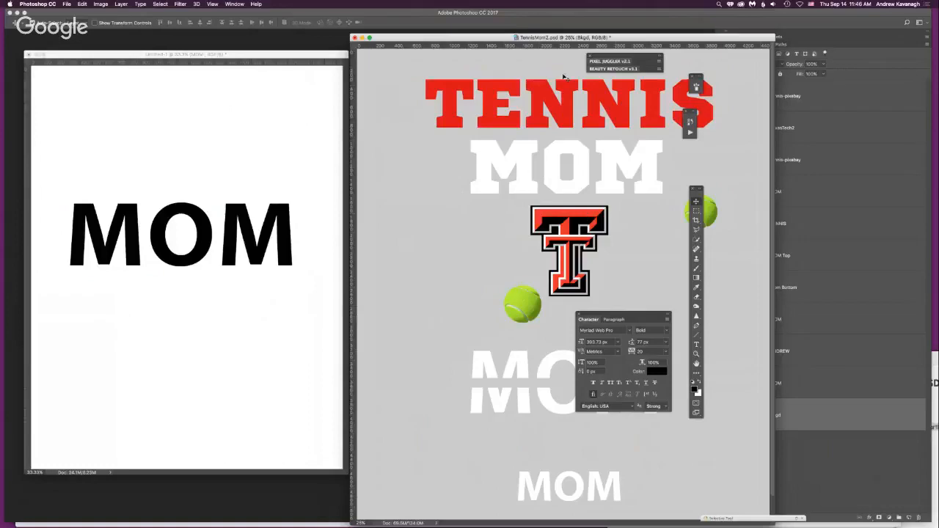
# Copy the lower tennis ball from TennisMom2.psd into the untitled document and place it below the MOM text
pyautogui.moveTo(499, 37); pyautogui.dragTo(449, 47)
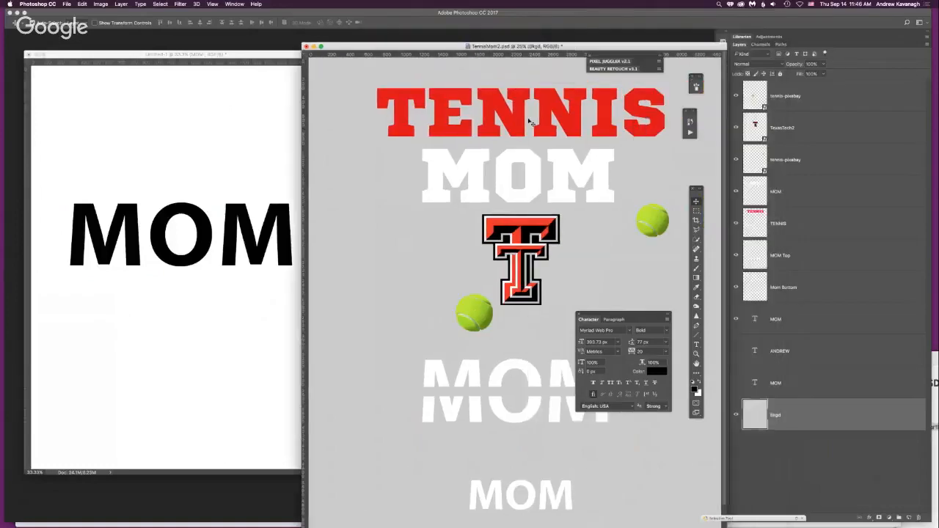
pyautogui.click(515, 120)
pyautogui.click(505, 184)
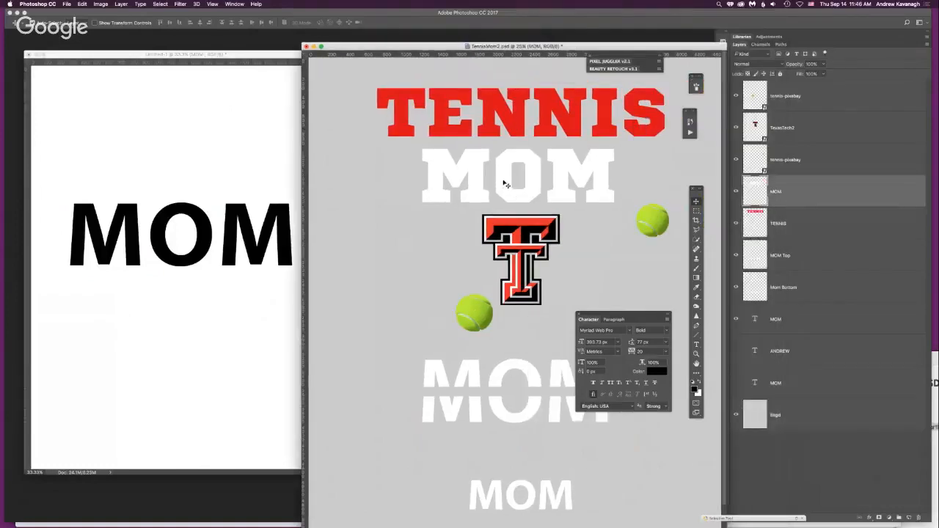
pyautogui.click(477, 315)
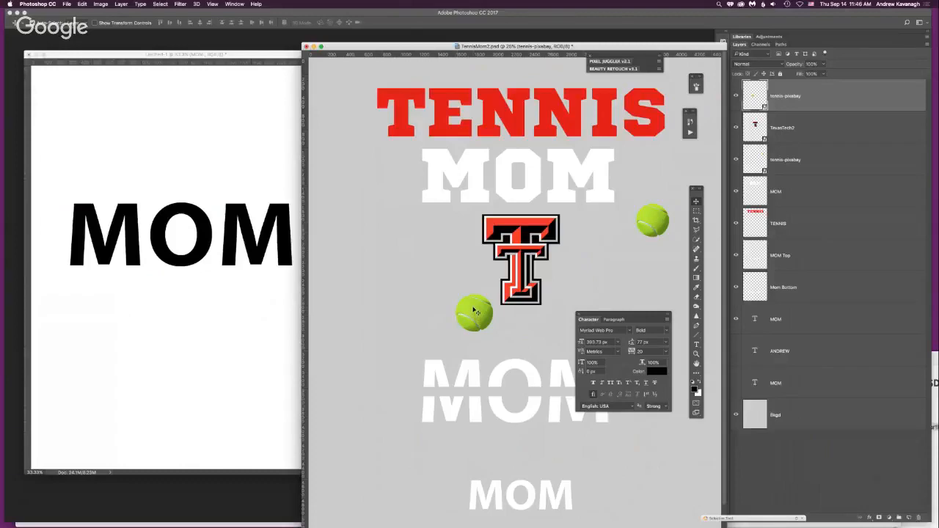
pyautogui.moveTo(478, 315); pyautogui.dragTo(206, 275)
pyautogui.moveTo(176, 320); pyautogui.dragTo(175, 317)
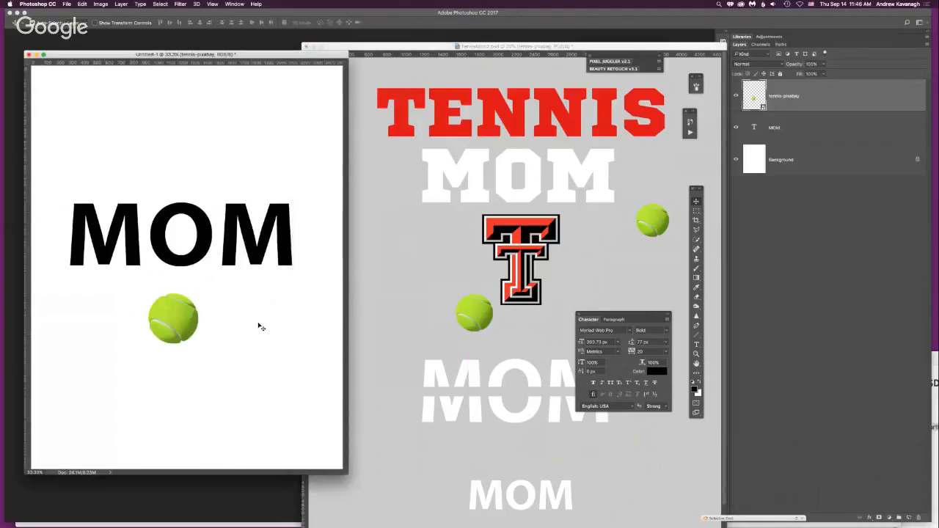
pyautogui.click(258, 308)
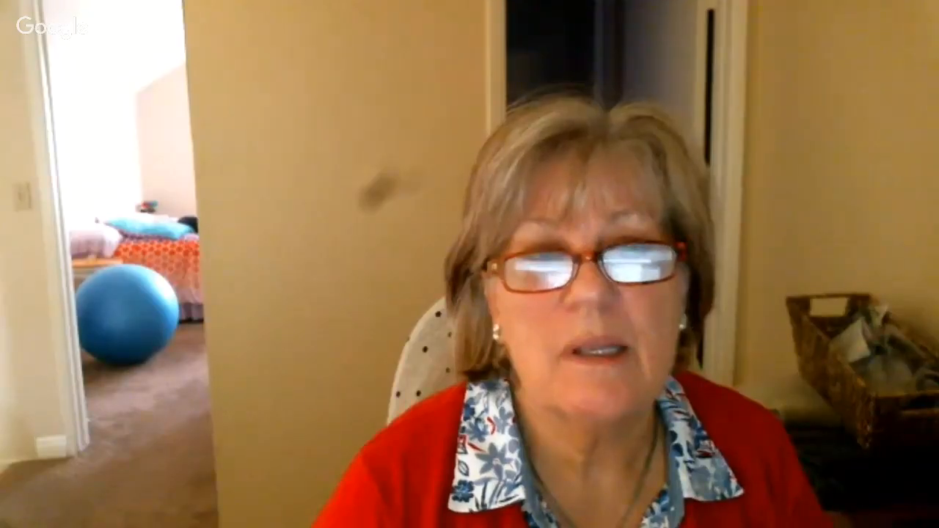
# Consolidate all open document windows into tabs and switch to the untitled MOM document
pyautogui.click(66, 4)
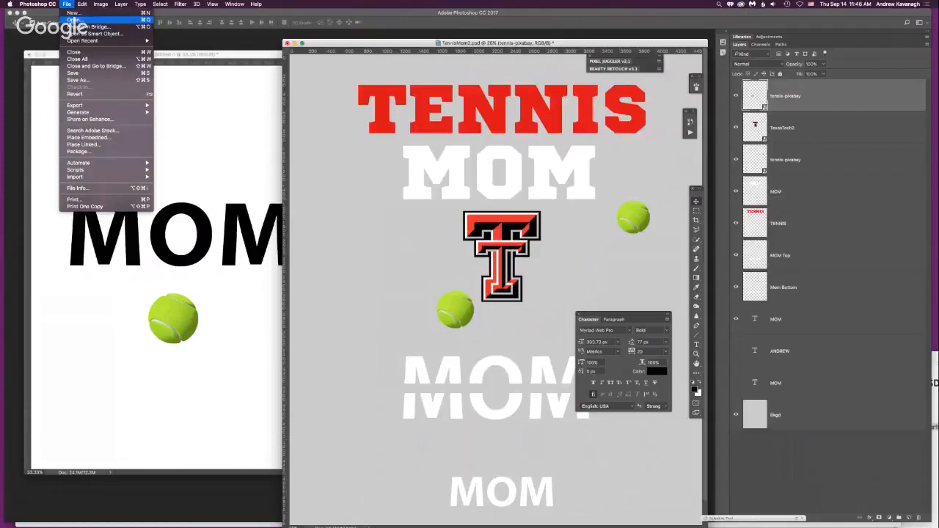
pyautogui.click(36, 49)
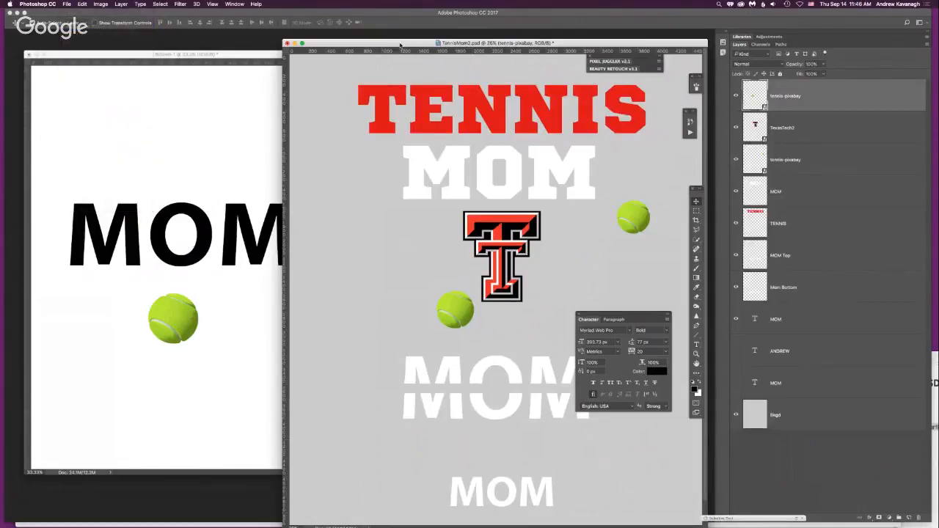
pyautogui.moveTo(399, 45); pyautogui.dragTo(376, 46)
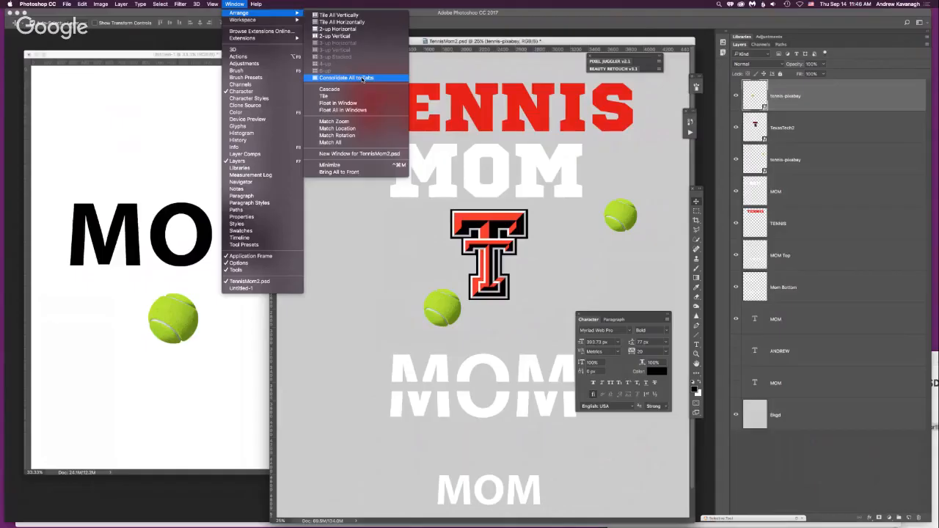
pyautogui.click(368, 78)
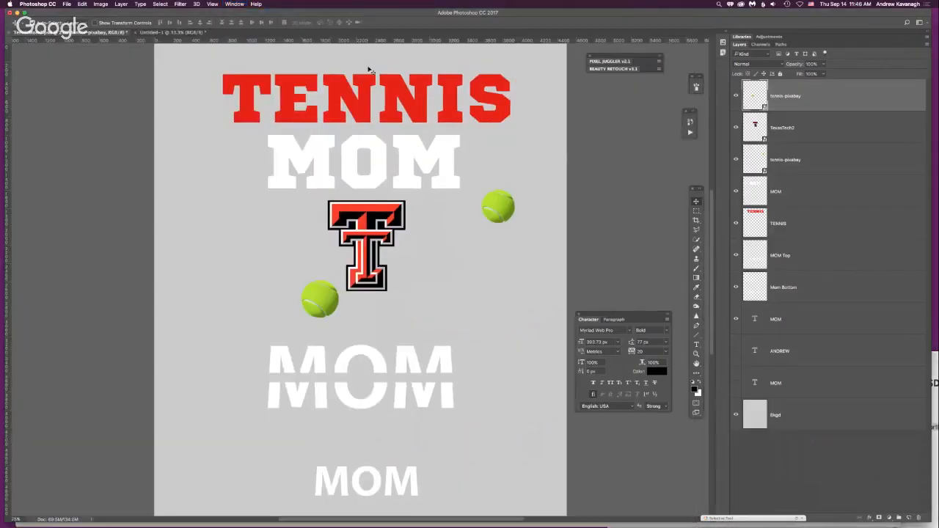
pyautogui.click(161, 33)
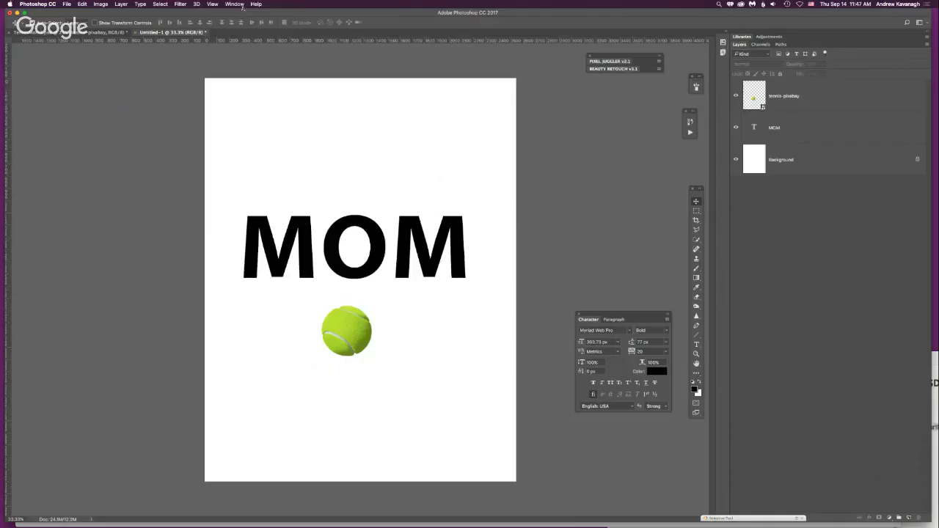
# Float all documents in separate windows and move TennisMom2.psd beside the untitled MOM document
pyautogui.click(235, 5)
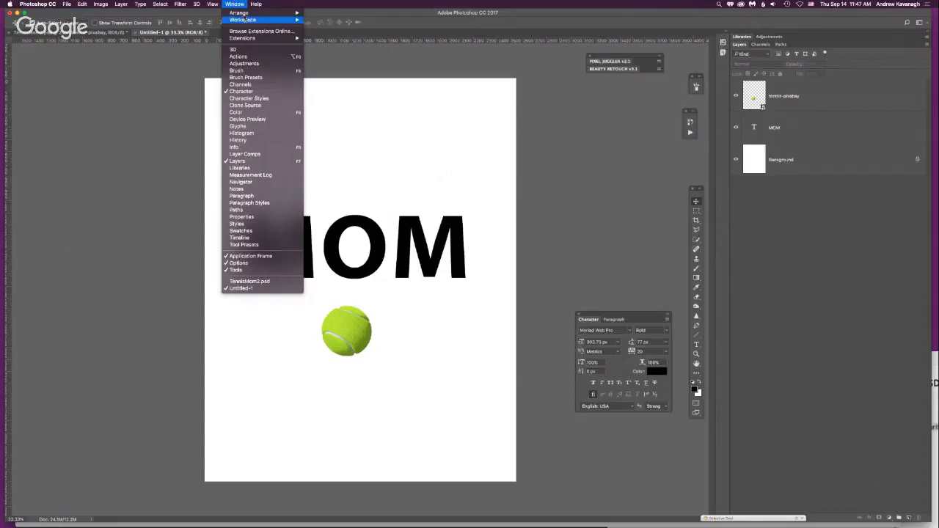
pyautogui.moveTo(245, 17)
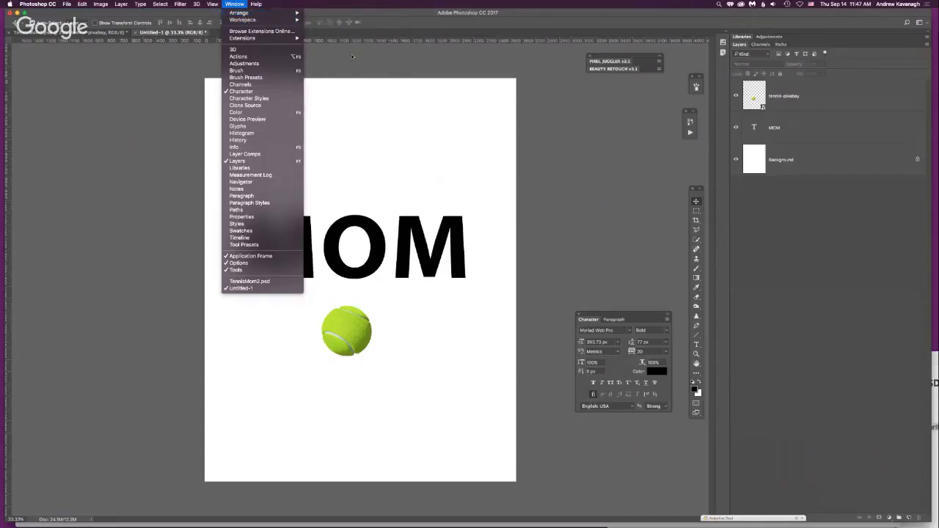
pyautogui.moveTo(294, 22)
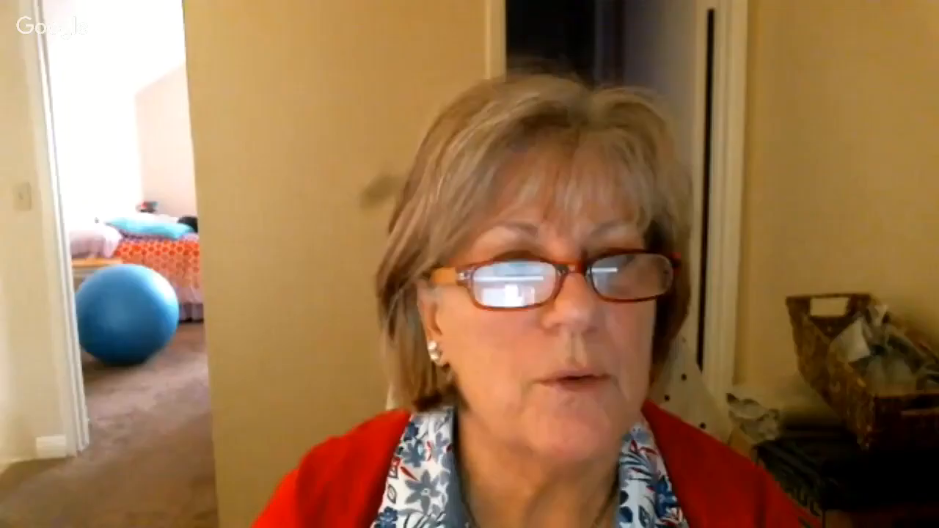
pyautogui.moveTo(247, 13)
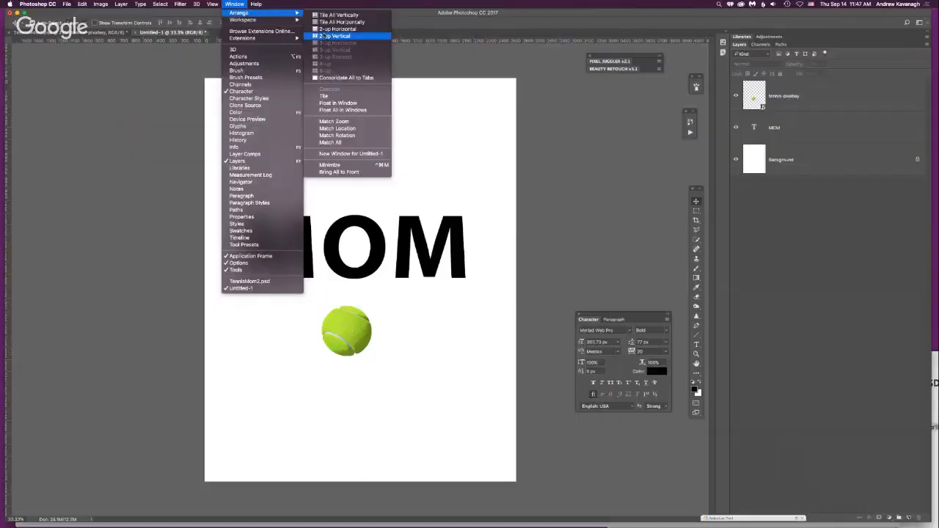
pyautogui.click(362, 110)
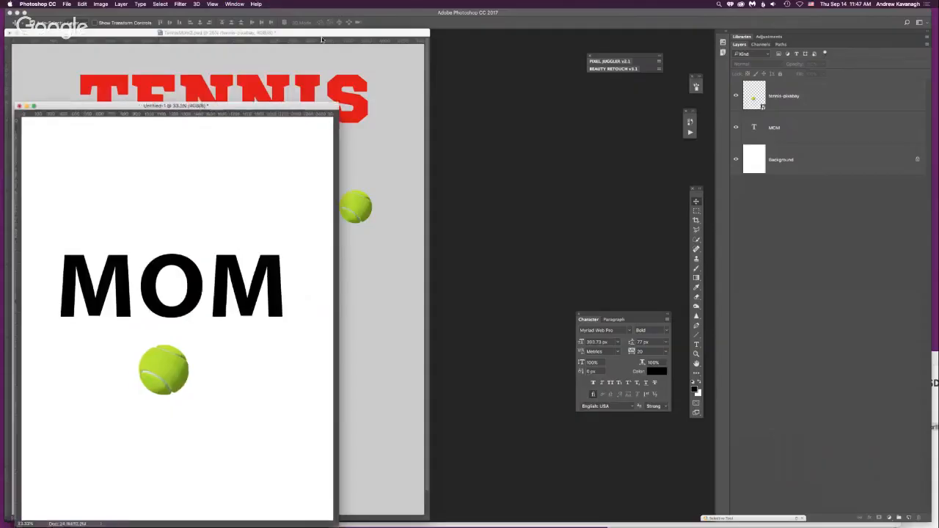
pyautogui.moveTo(322, 39); pyautogui.dragTo(638, 42)
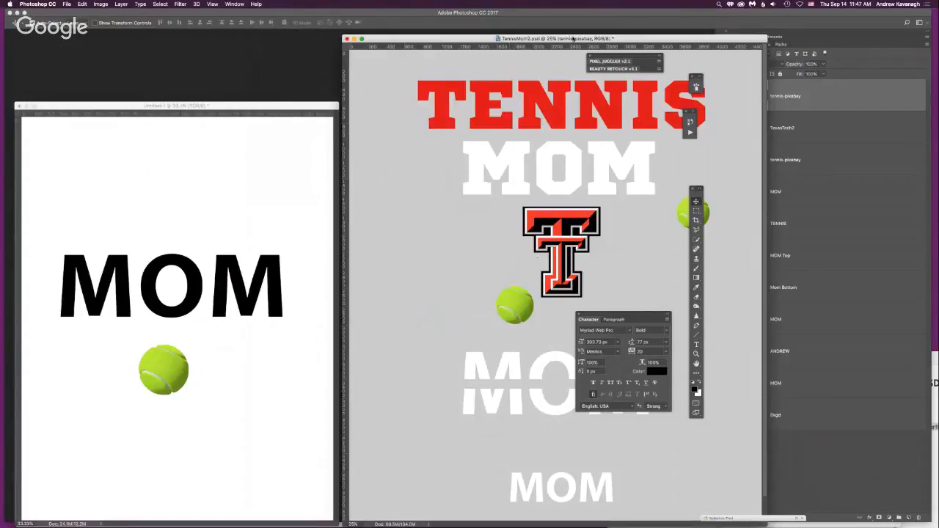
# Copy the topmost tennis-pixabay layer of TennisMom2.psd into the untitled document above the MOM text, keeping both windows side by side
pyautogui.moveTo(648, 42); pyautogui.dragTo(656, 301)
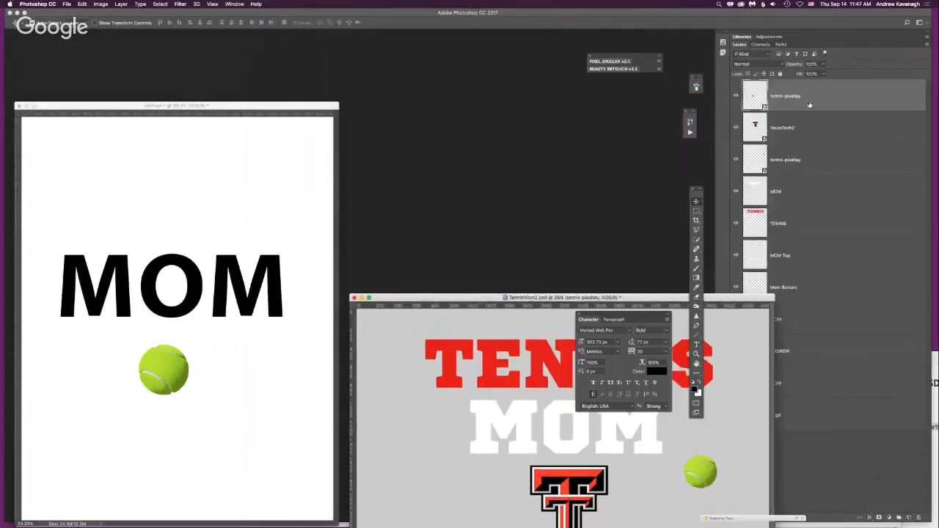
pyautogui.moveTo(840, 96); pyautogui.dragTo(198, 205)
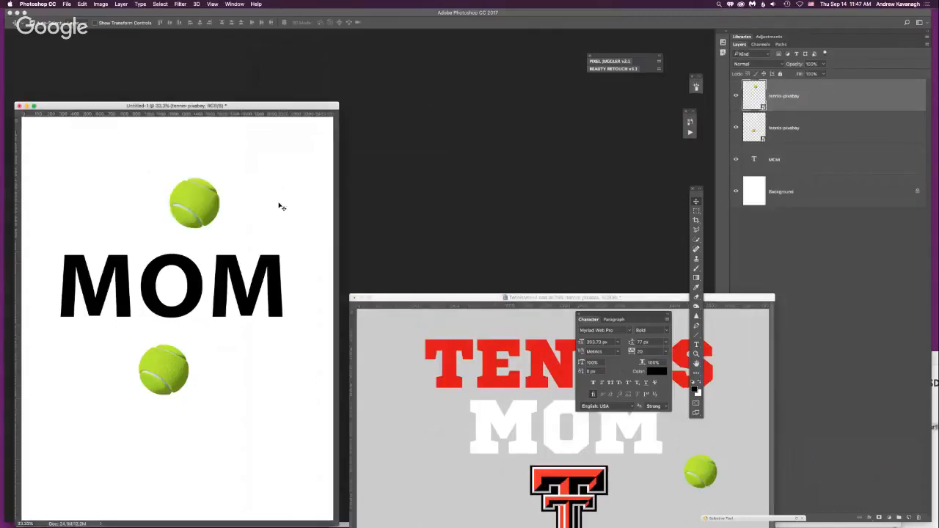
pyautogui.moveTo(459, 301); pyautogui.dragTo(455, 144)
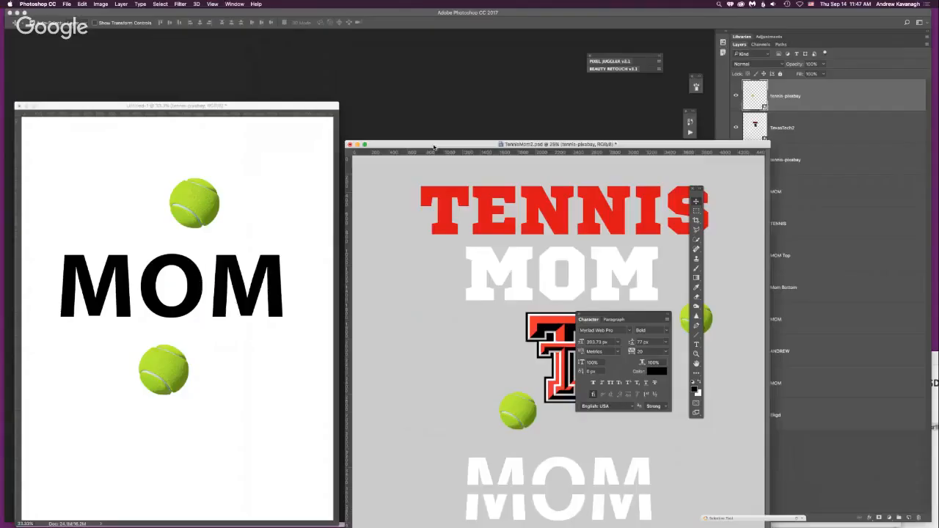
pyautogui.moveTo(455, 144); pyautogui.dragTo(451, 48)
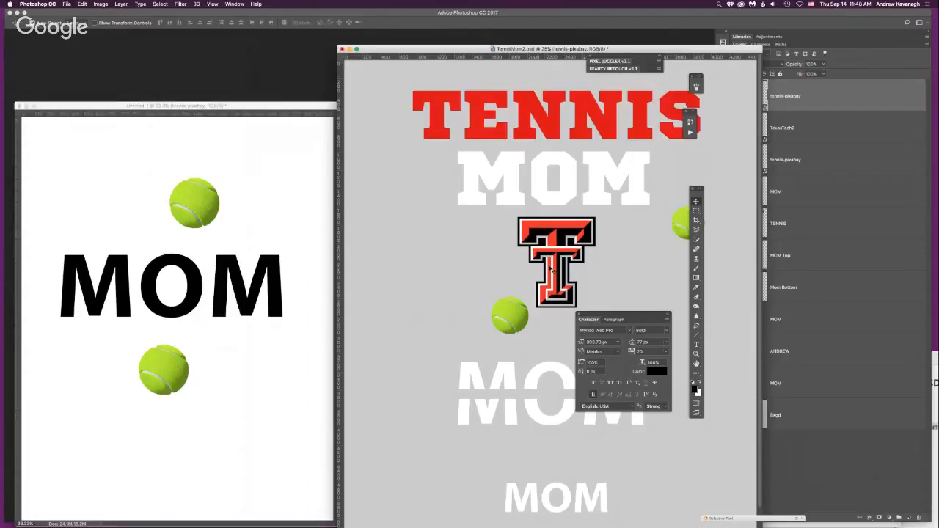
# Duplicate the selected tennis-pixabay layer as "Tennis Ball" into a new document also named Tennis Ball
pyautogui.rightClick(852, 103)
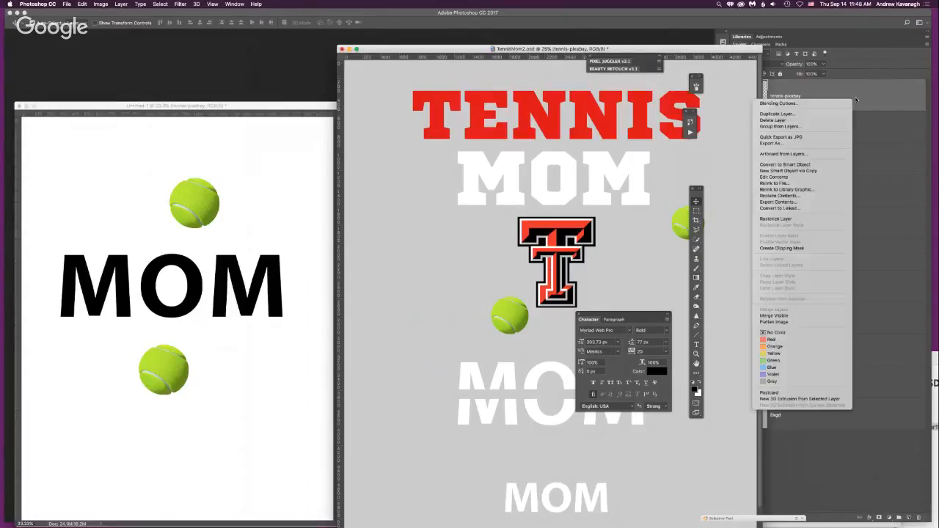
pyautogui.click(805, 115)
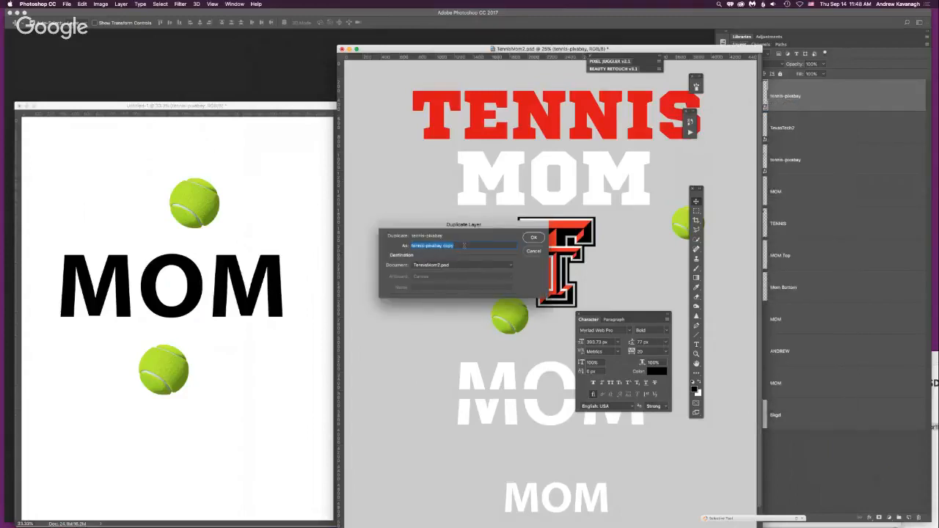
pyautogui.write('Tennis Ba')
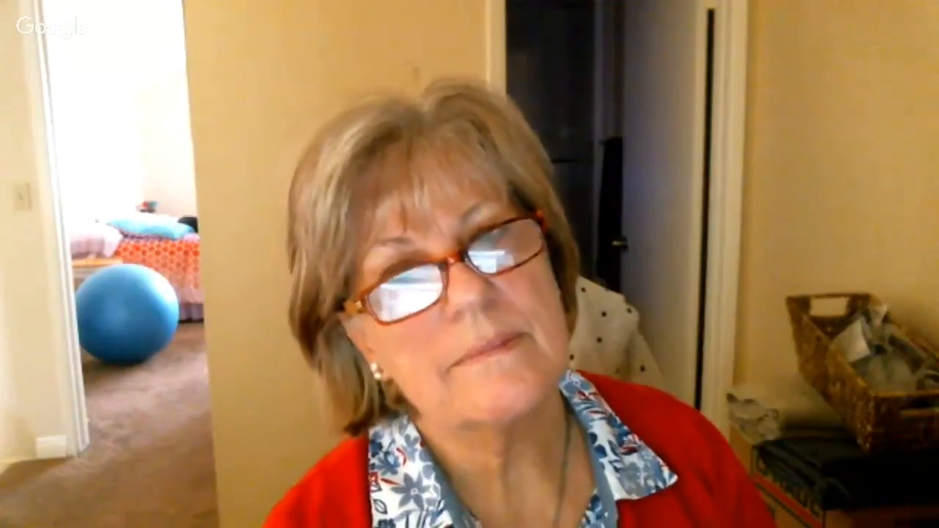
pyautogui.press('super+a')
pyautogui.press('super+c')
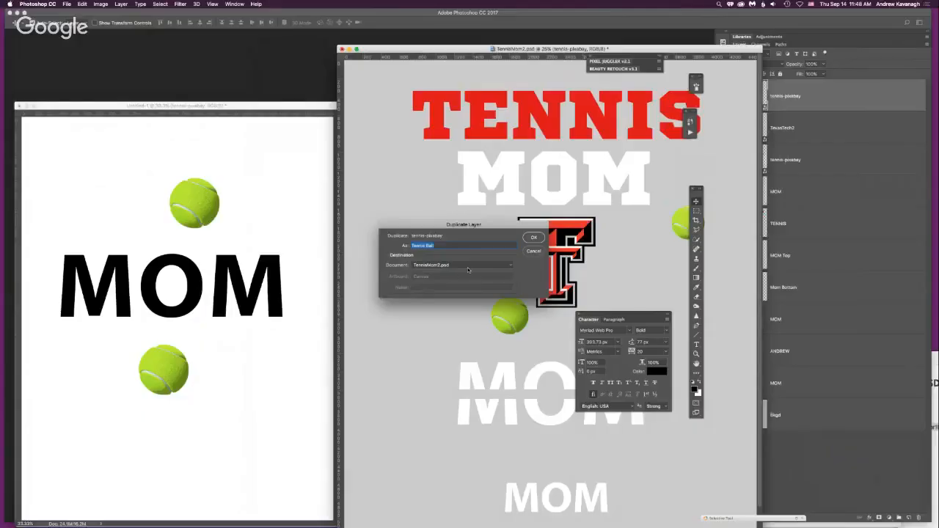
pyautogui.click(467, 270)
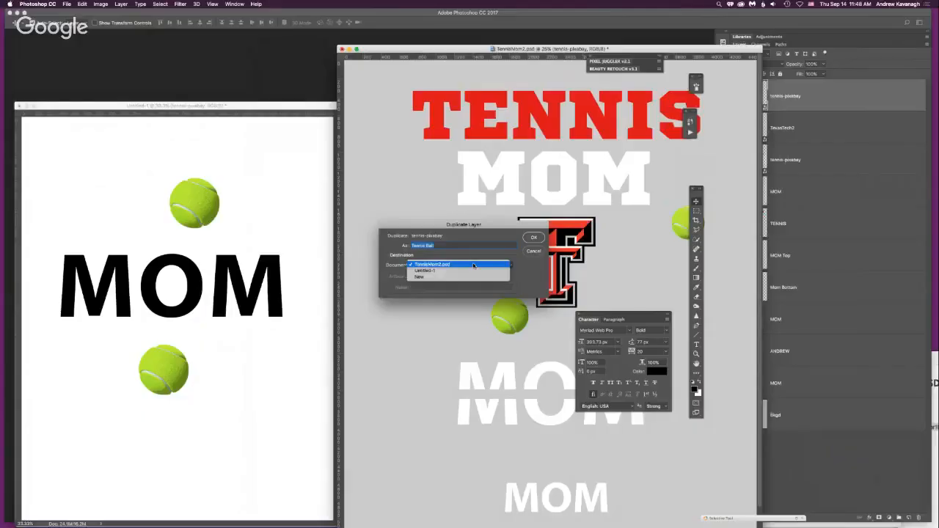
pyautogui.click(466, 272)
pyautogui.press('super+v')
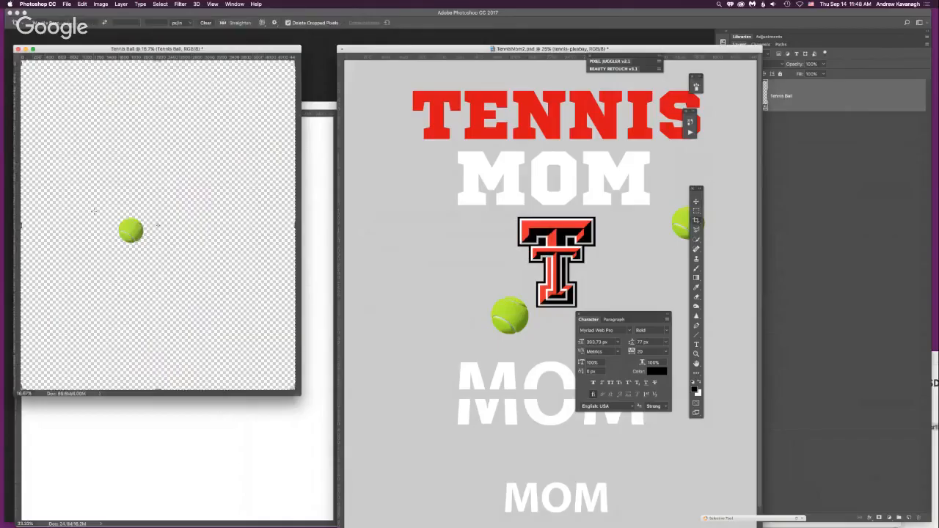
# Crop the Tennis Ball document closely around the ball and move its window over the untitled MOM document
pyautogui.moveTo(164, 260); pyautogui.dragTo(163, 260)
pyautogui.press('Return')
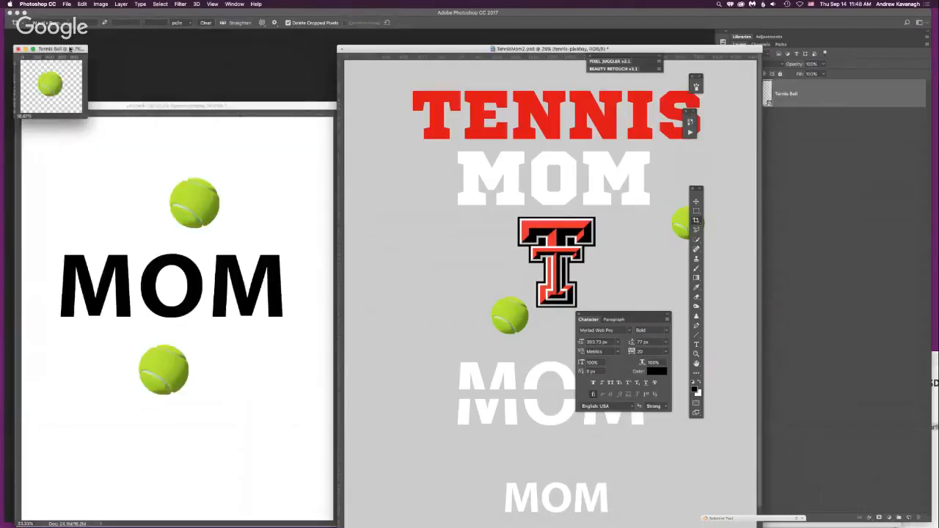
pyautogui.moveTo(70, 49); pyautogui.dragTo(163, 83)
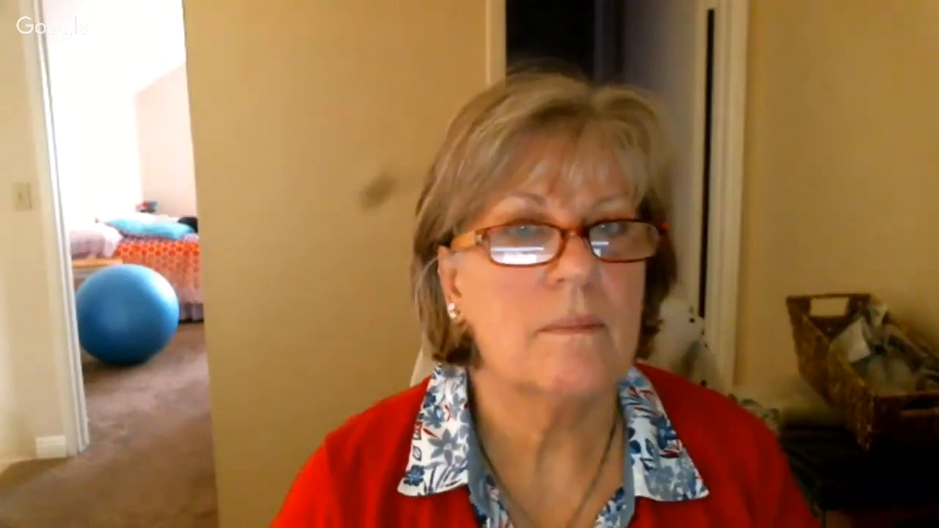
# Save the cropped ball as Tennis Ball.PSD in Photoshop format on the Desktop and close the document
pyautogui.press('super+shift+s')
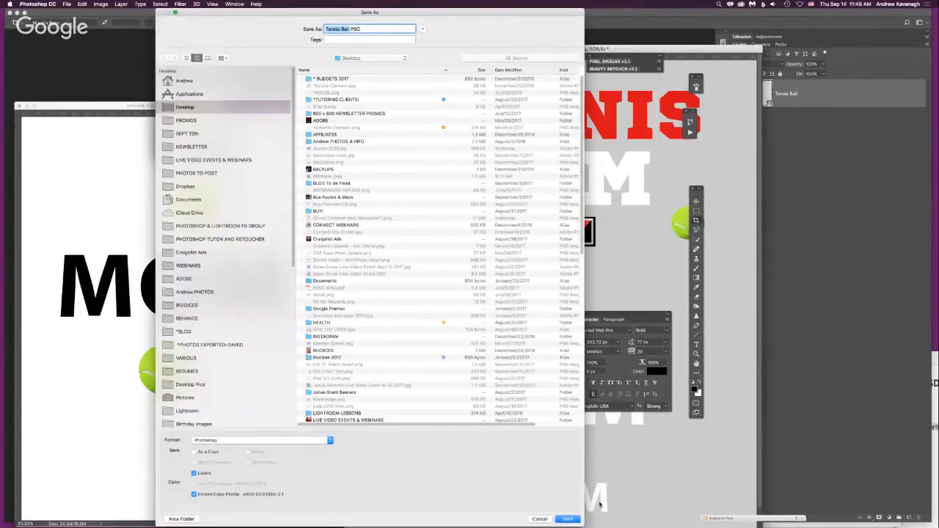
pyautogui.click(576, 520)
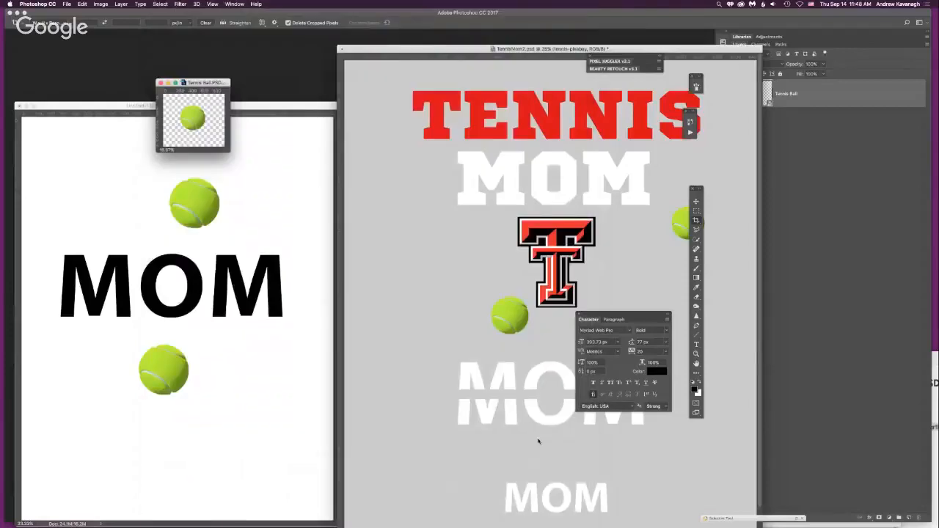
pyautogui.click(160, 84)
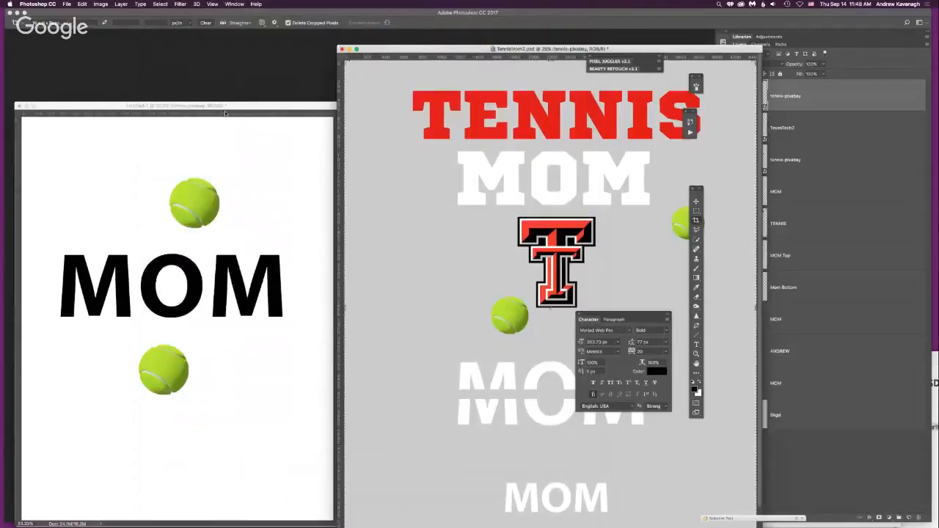
# Show the untitled MOM document in full screen mode with both tennis-pixabay layers hidden, and activate the Move tool
pyautogui.moveTo(242, 106); pyautogui.dragTo(402, 146)
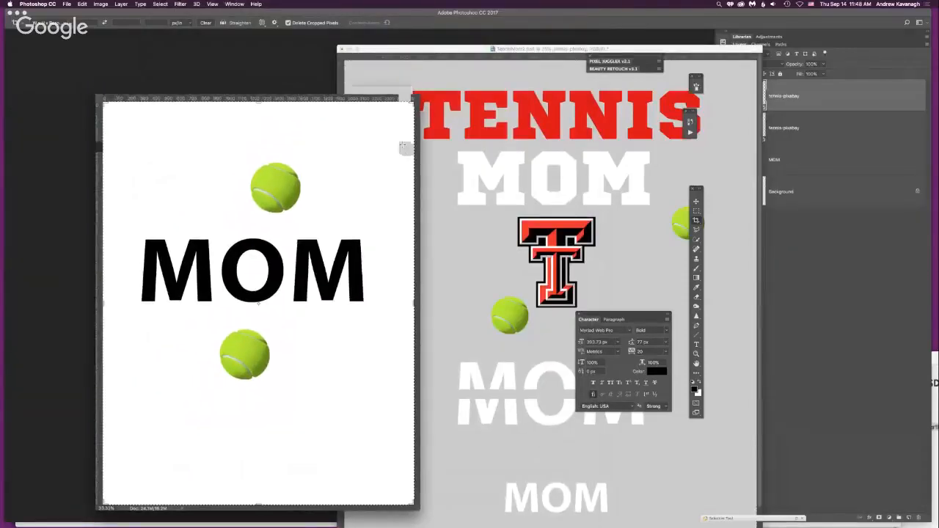
pyautogui.press('f')
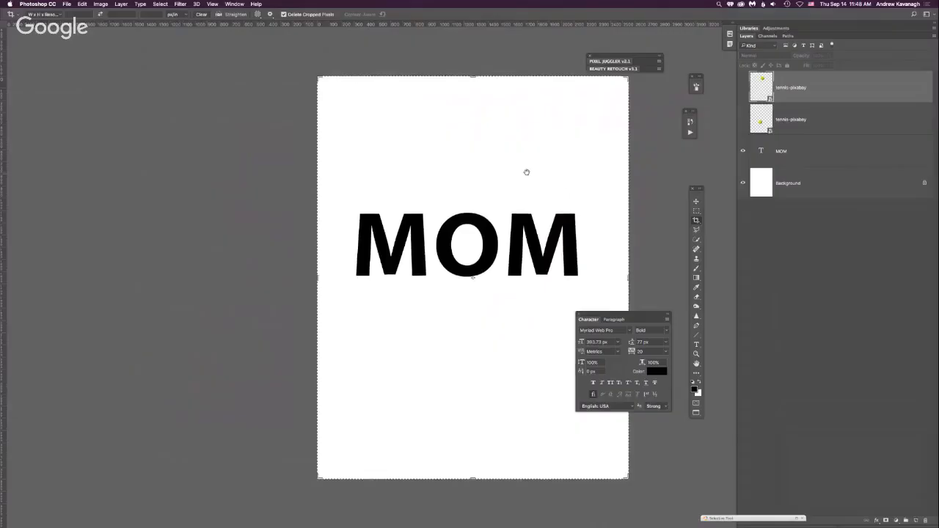
pyautogui.moveTo(526, 172); pyautogui.dragTo(468, 172)
pyautogui.press('v')
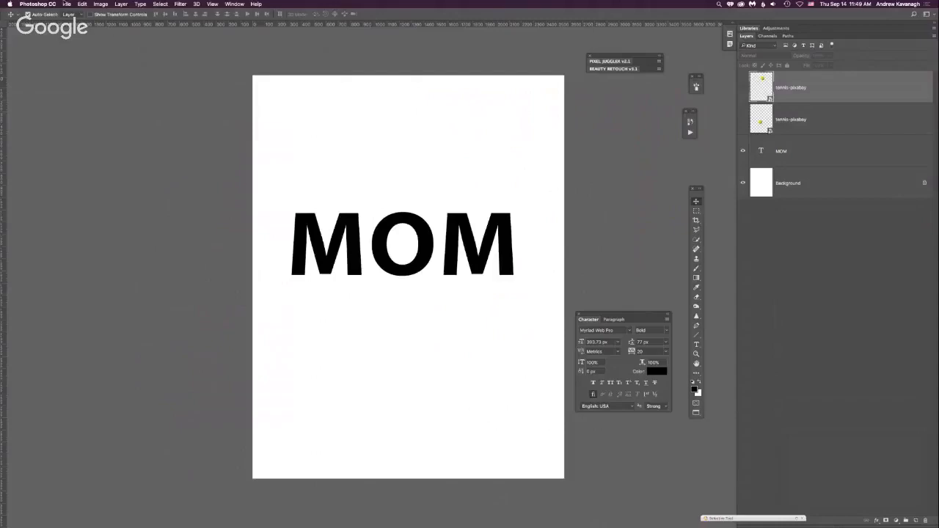
# Open Tennis Ball.PSD from the Desktop, with the files shown as icons and arranged by Date Modified
pyautogui.click(66, 3)
pyautogui.moveTo(82, 4)
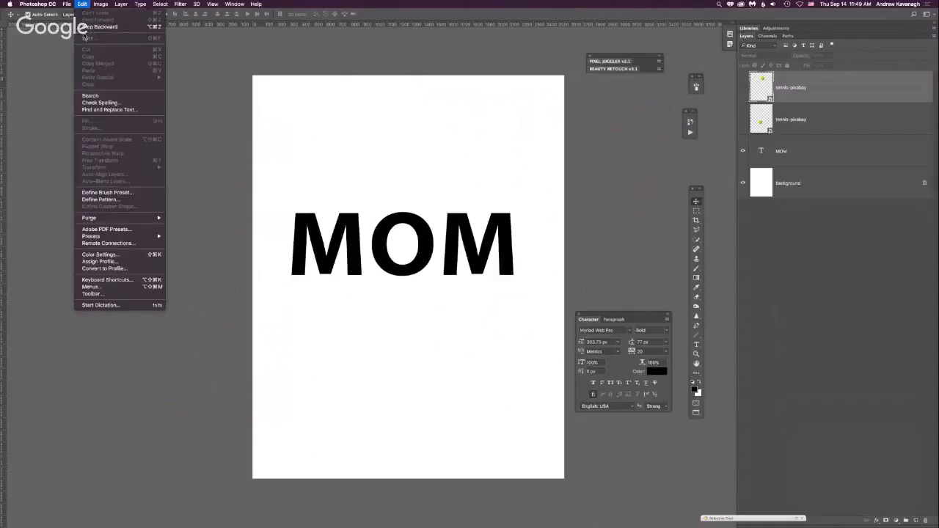
pyautogui.click(74, 20)
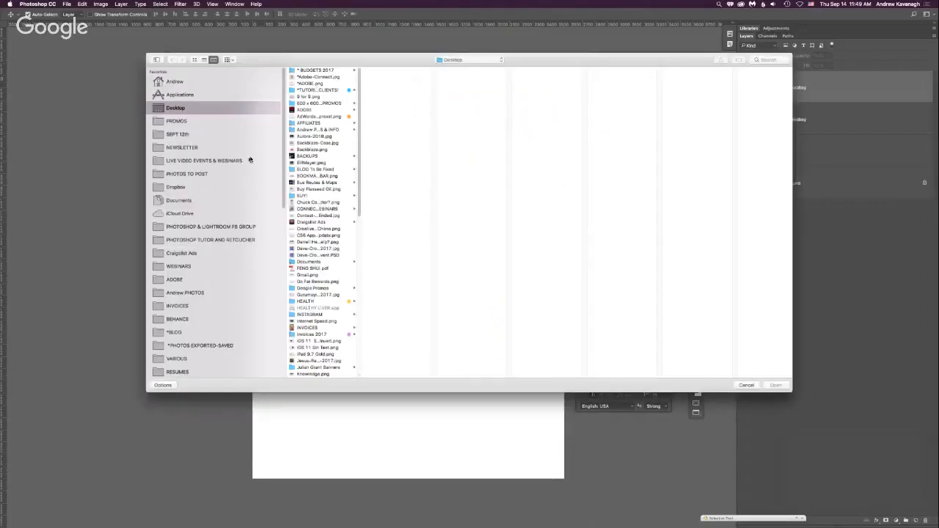
pyautogui.click(195, 59)
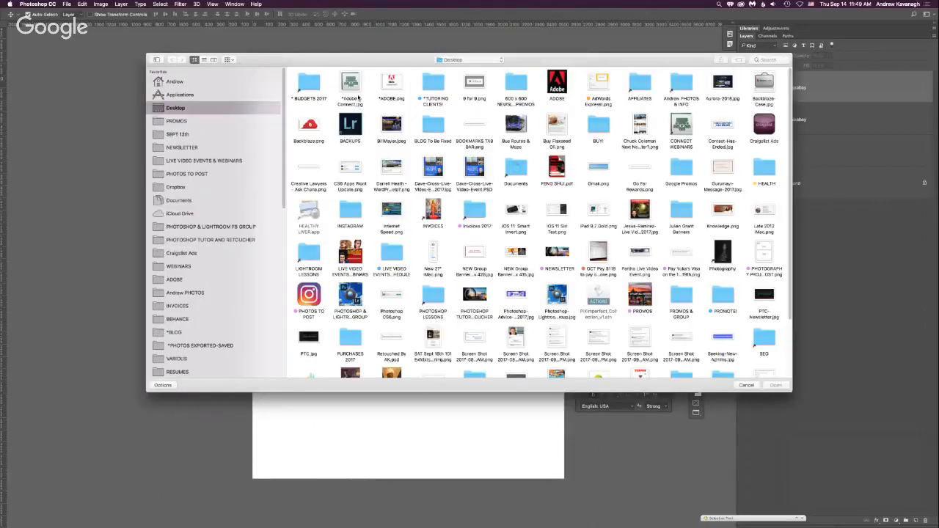
pyautogui.click(229, 59)
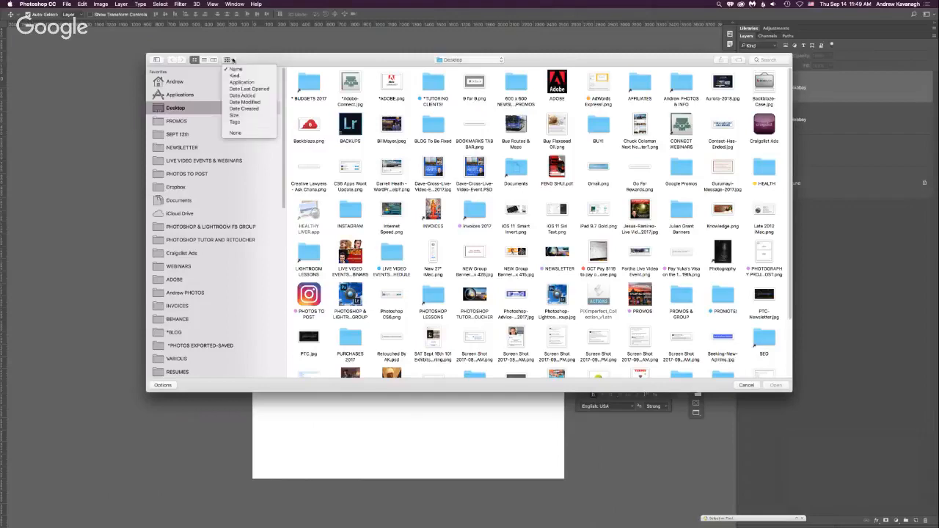
pyautogui.click(244, 102)
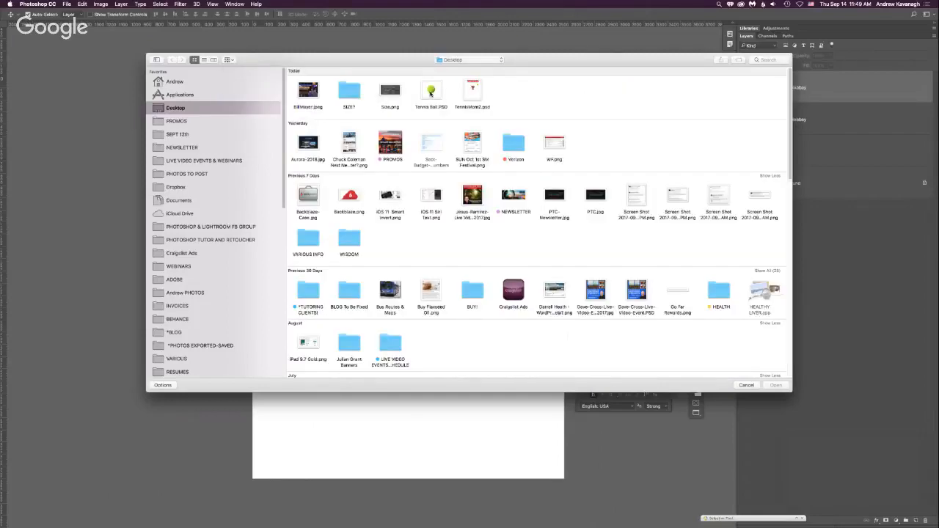
pyautogui.click(432, 92)
pyautogui.doubleClick(432, 91)
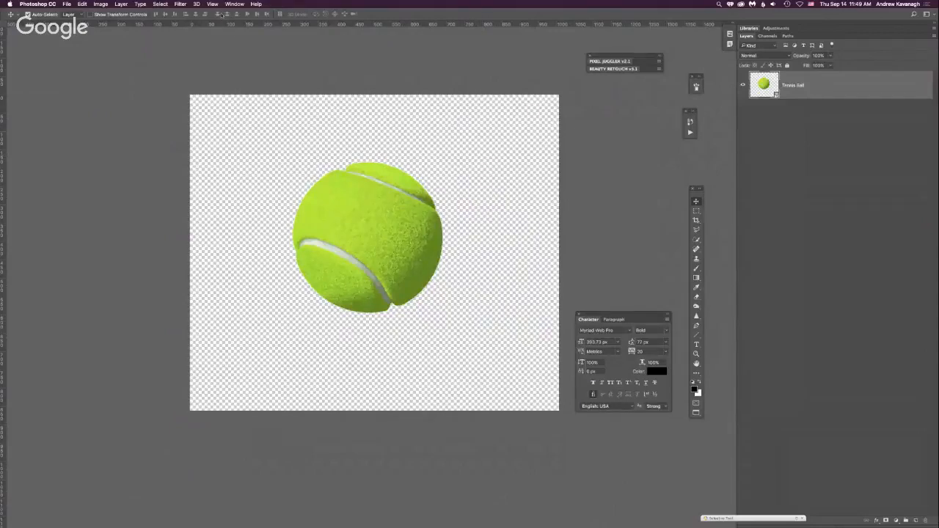
# Duplicate the Tennis Ball.PSD document as Tennis Ball copy and move the ball slightly lower on its canvas
pyautogui.click(234, 4)
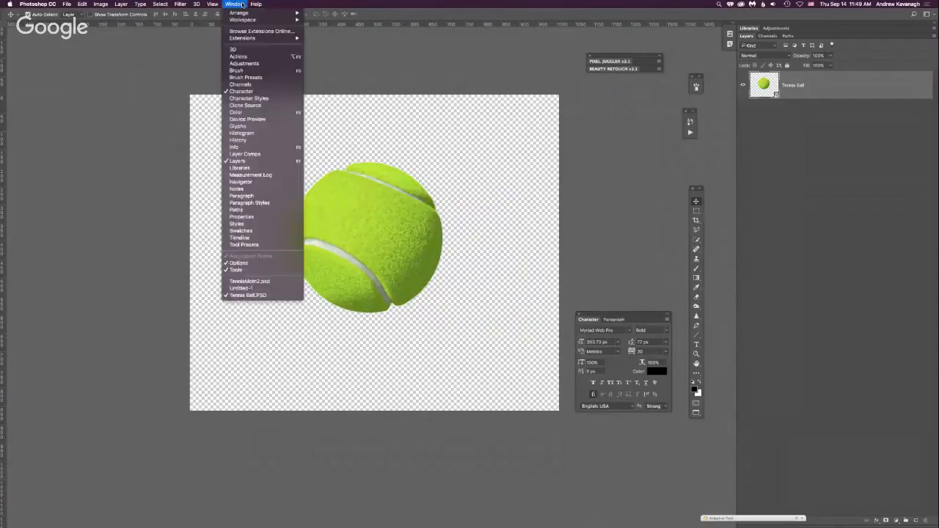
pyautogui.click(276, 296)
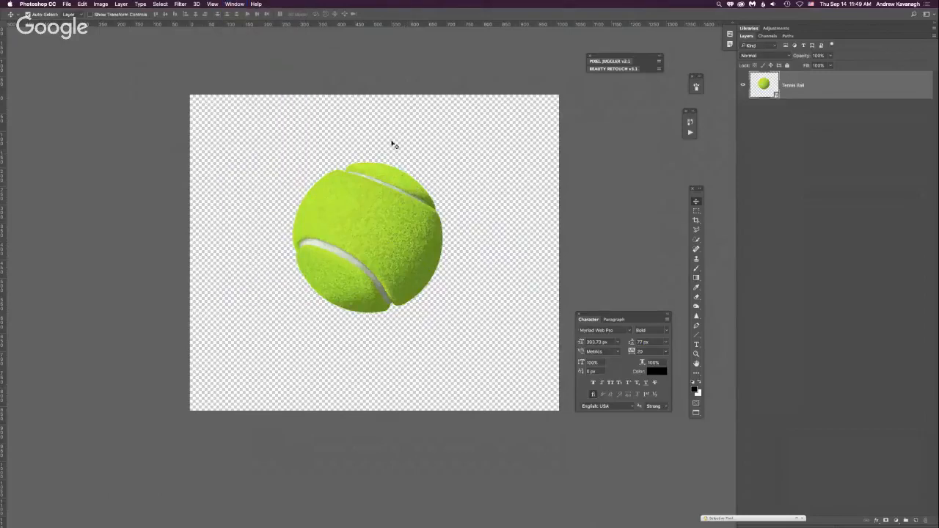
pyautogui.click(98, 4)
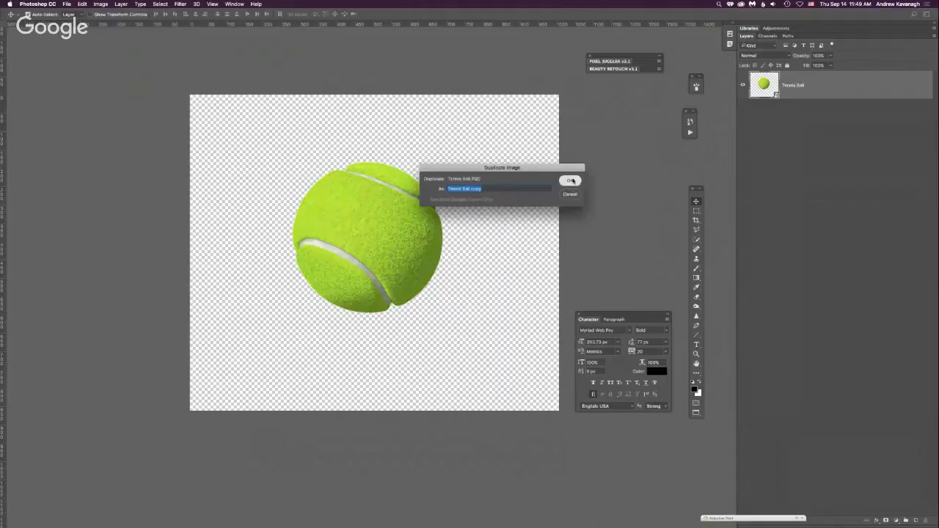
pyautogui.click(571, 181)
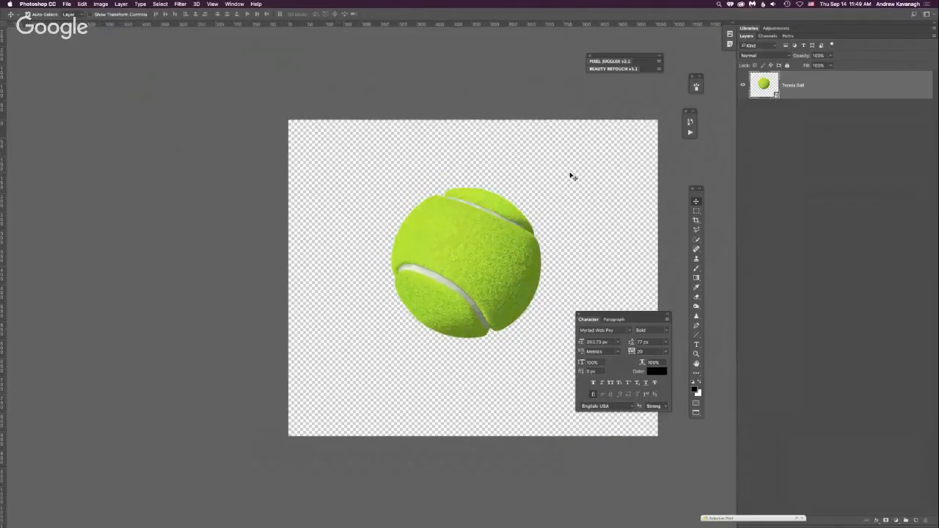
pyautogui.moveTo(553, 224); pyautogui.dragTo(438, 200)
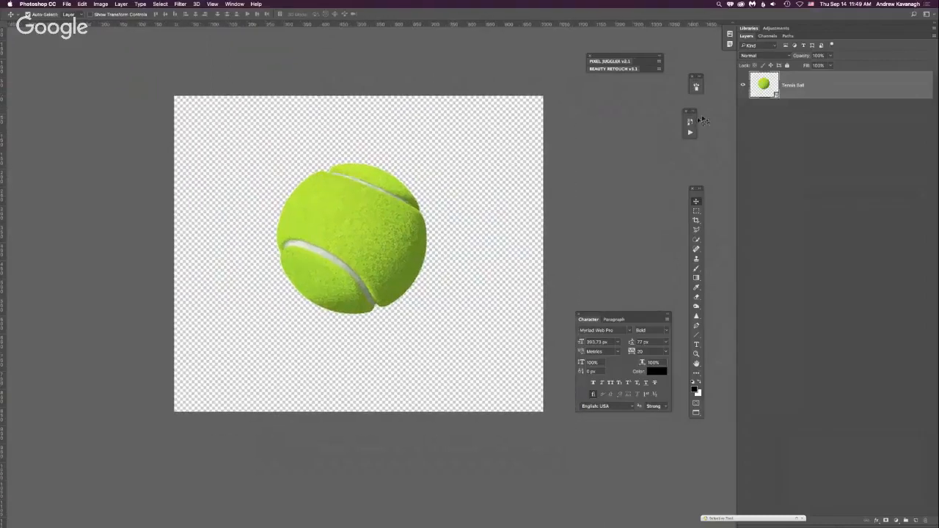
pyautogui.moveTo(396, 271); pyautogui.dragTo(392, 287)
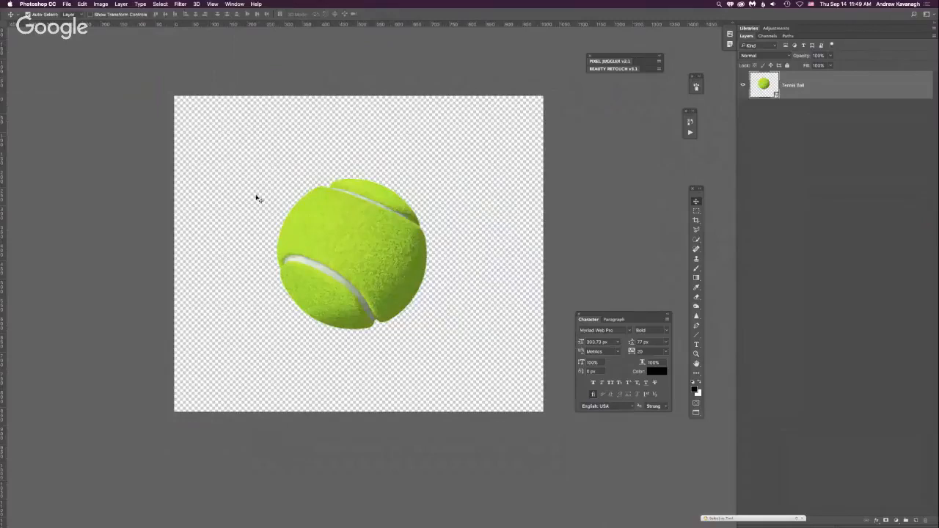
pyautogui.moveTo(382, 255)
pyautogui.mouseDown()
pyautogui.moveTo(271, 234)
pyautogui.moveTo(330, 256)
pyautogui.moveTo(398, 258)
pyautogui.moveTo(391, 262)
pyautogui.mouseUp()
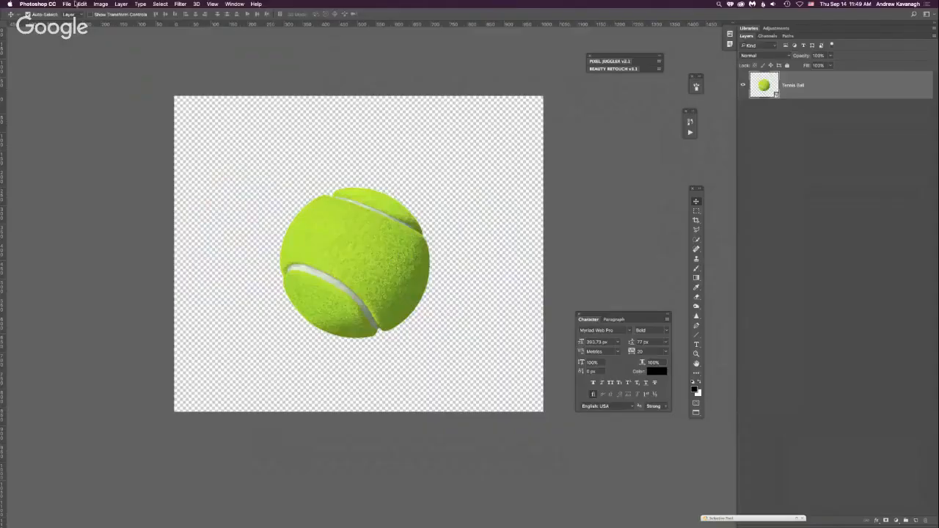
# Save the duplicate to the Desktop in PNG format as Tennis Ball copy.PNG and close the document
pyautogui.click(78, 4)
pyautogui.moveTo(66, 3)
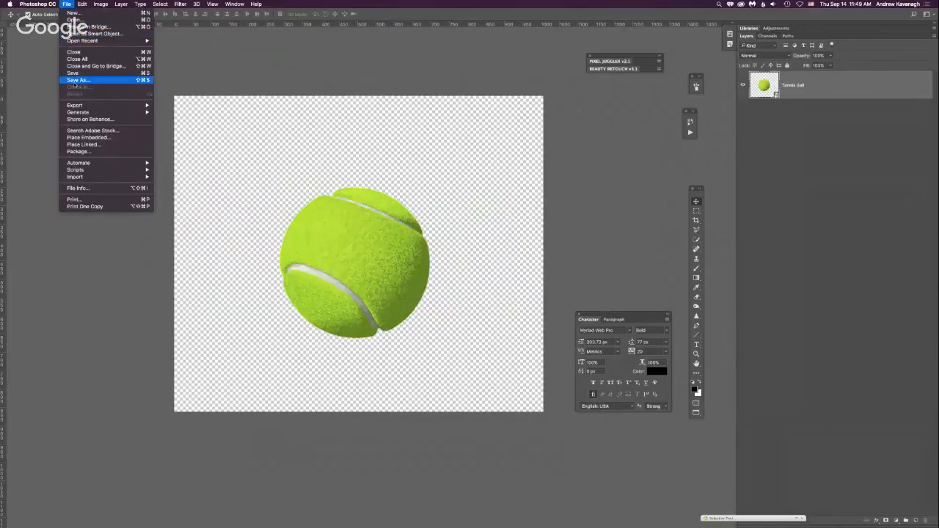
pyautogui.click(76, 80)
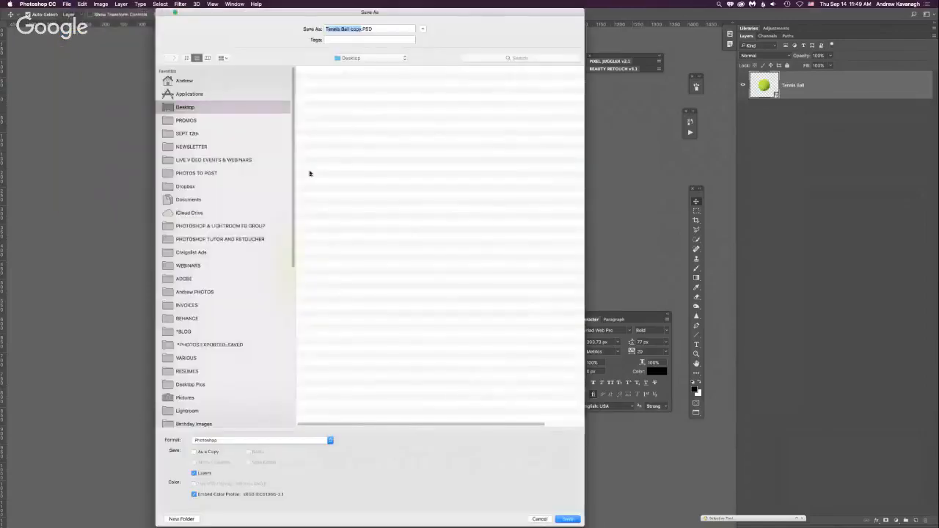
pyautogui.click(236, 441)
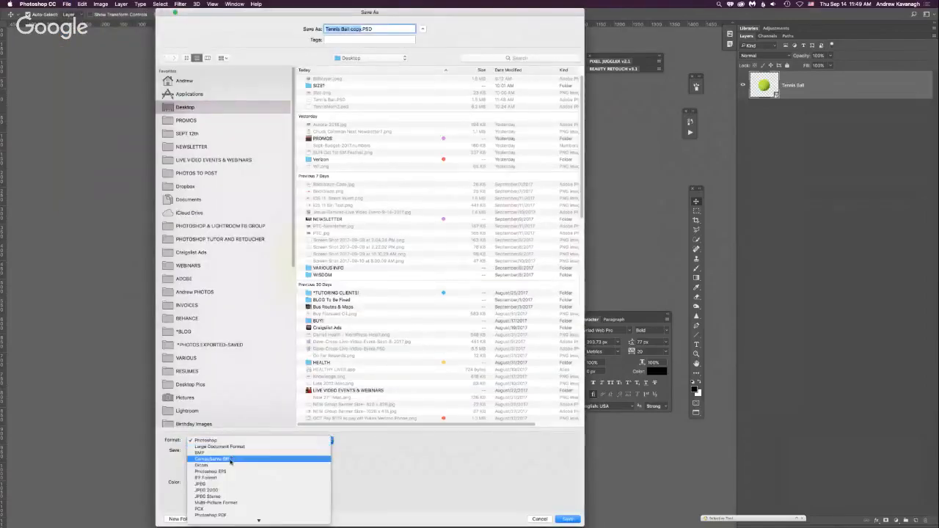
pyautogui.moveTo(225, 521)
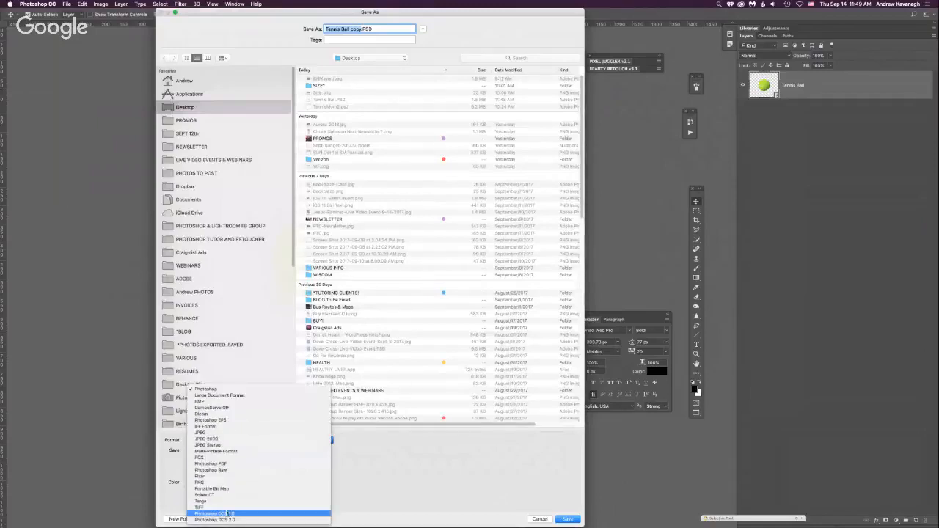
pyautogui.click(229, 477)
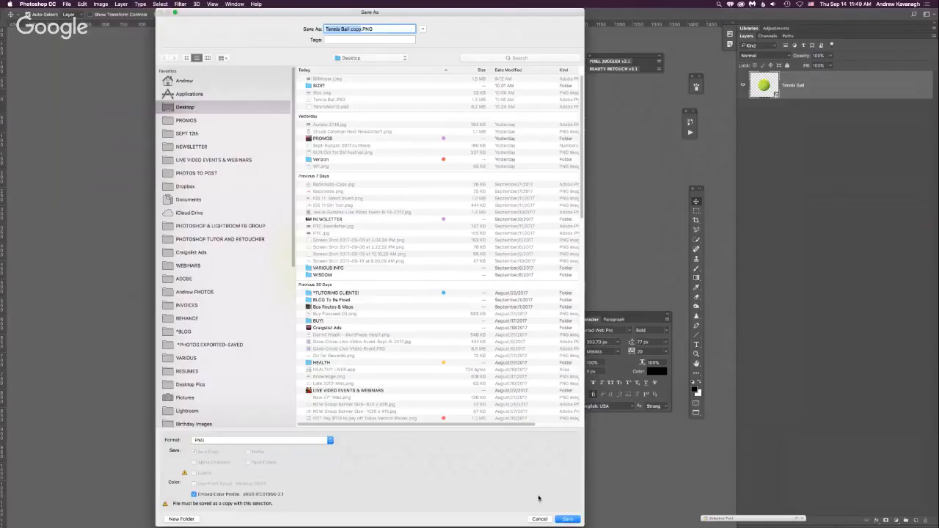
pyautogui.click(565, 518)
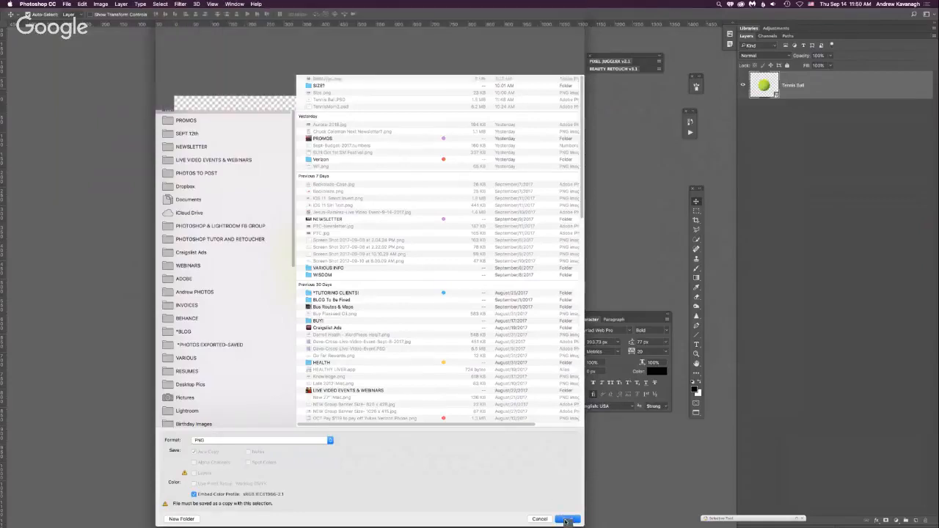
pyautogui.click(495, 175)
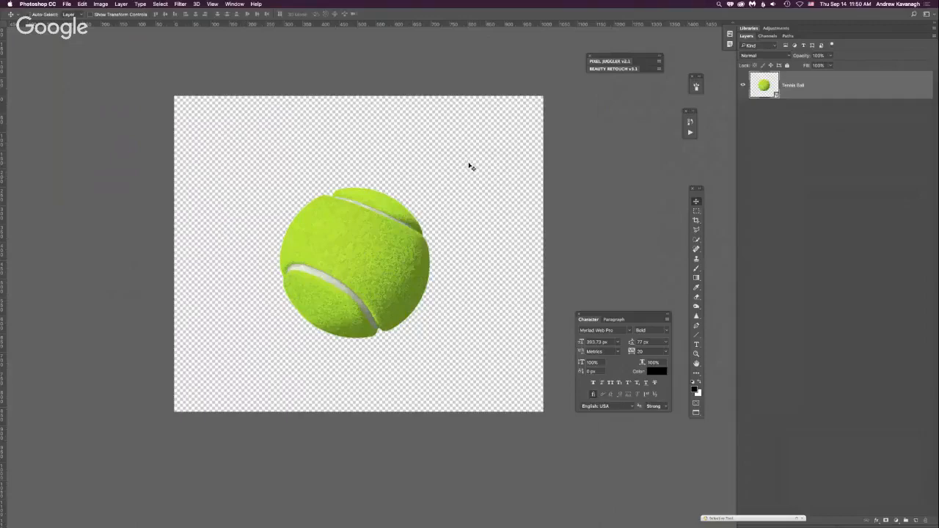
pyautogui.press('super+w')
pyautogui.click(446, 170)
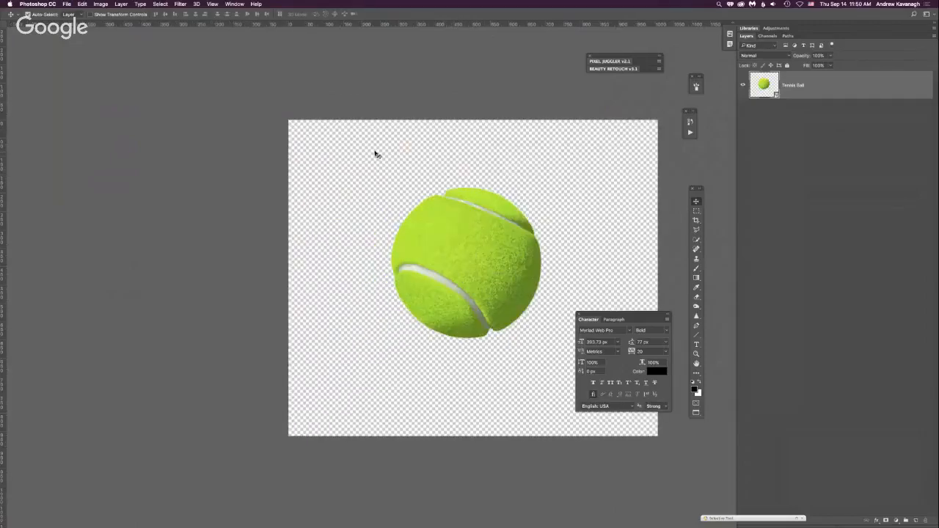
# Check the Tennis Ball PNG and PSD files on the Desktop and the list of open documents
pyautogui.press('super+o')
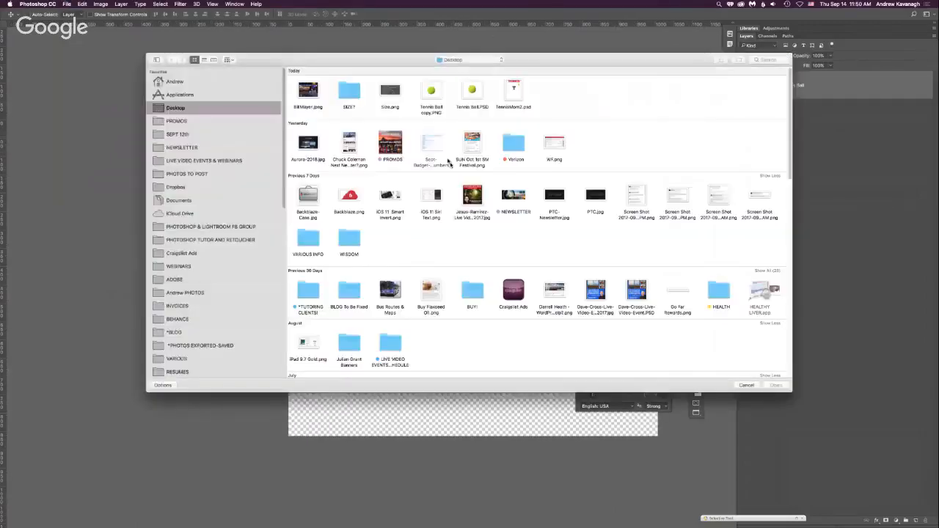
pyautogui.moveTo(533, 61); pyautogui.dragTo(449, 67)
pyautogui.click(660, 391)
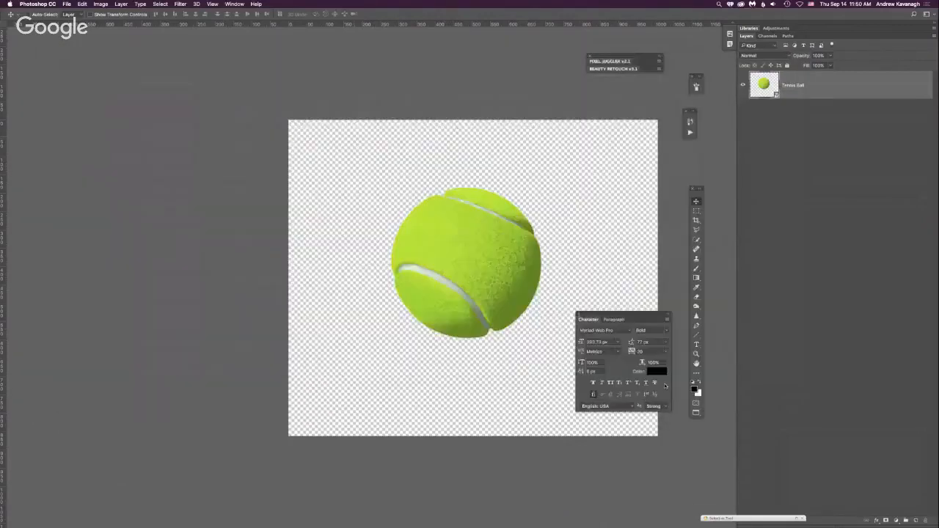
pyautogui.press('m')
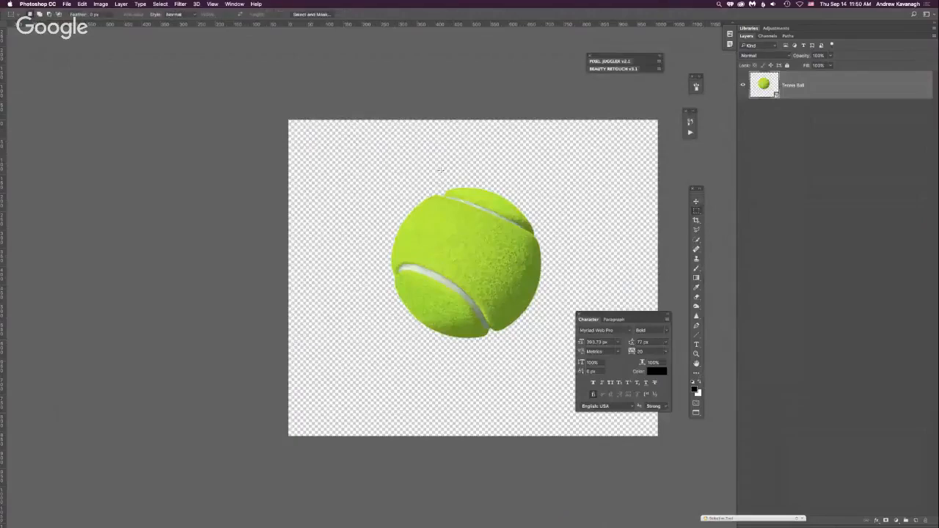
pyautogui.press('v')
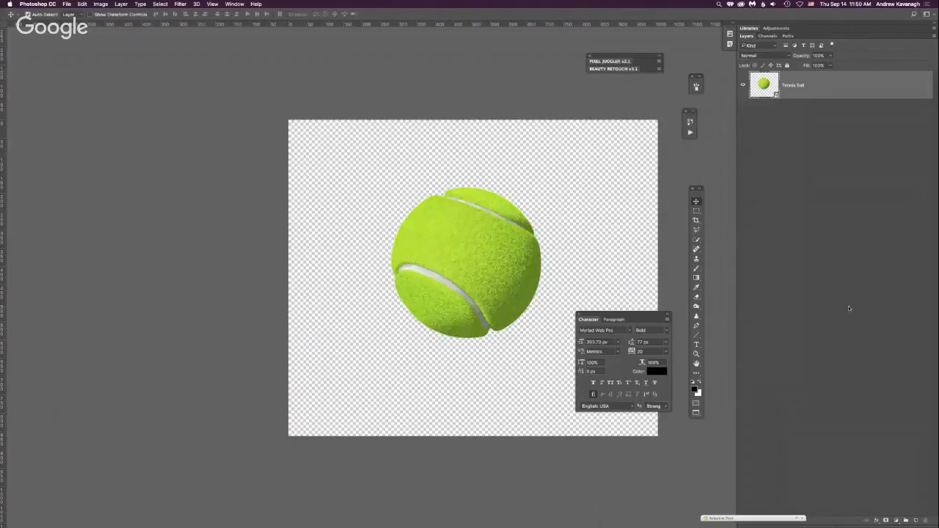
pyautogui.click(235, 5)
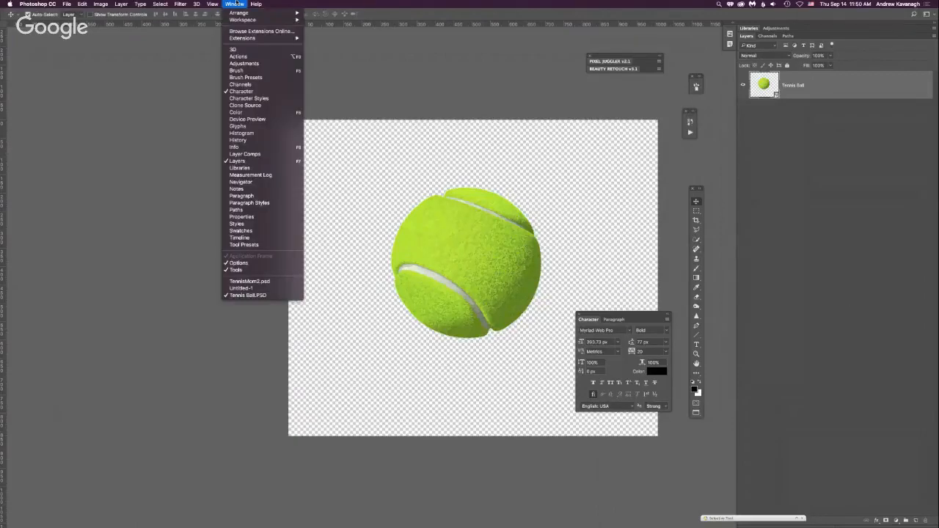
pyautogui.click(235, 5)
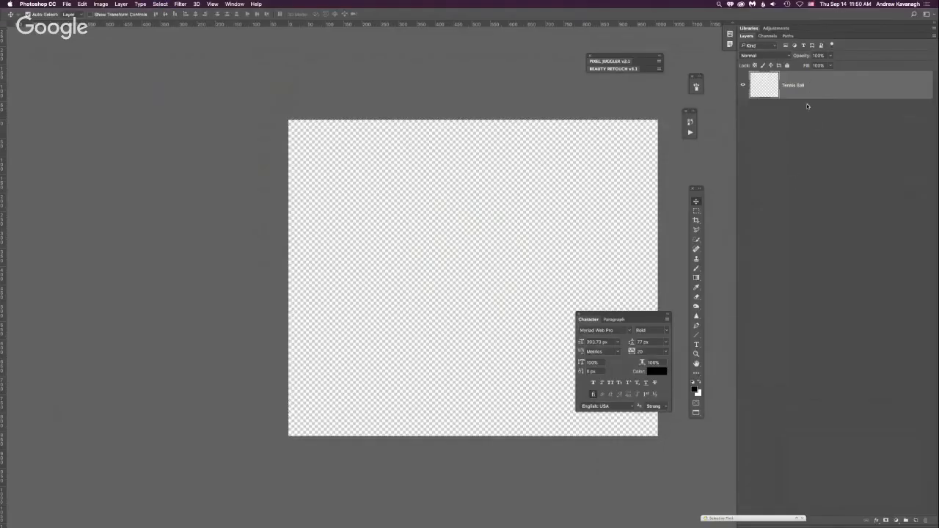
# Rename the blank Tennis Ball layer as Bkgd
pyautogui.doubleClick(799, 85)
pyautogui.click(921, 74)
pyautogui.doubleClick(792, 85)
pyautogui.write('Bkgd')
pyautogui.press('Return')
# Draw a rectangular marquee selection near the middle of the blank canvas and deselect it
pyautogui.click(696, 345)
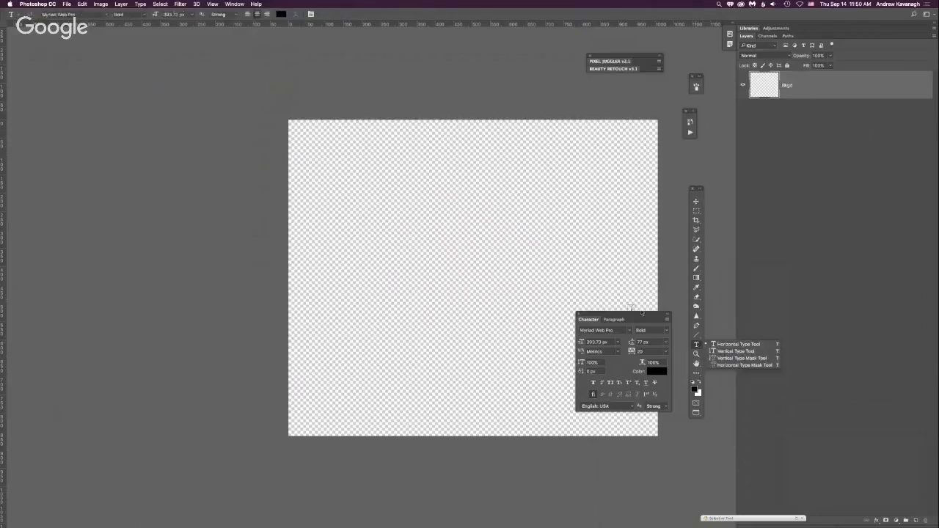
pyautogui.press('m')
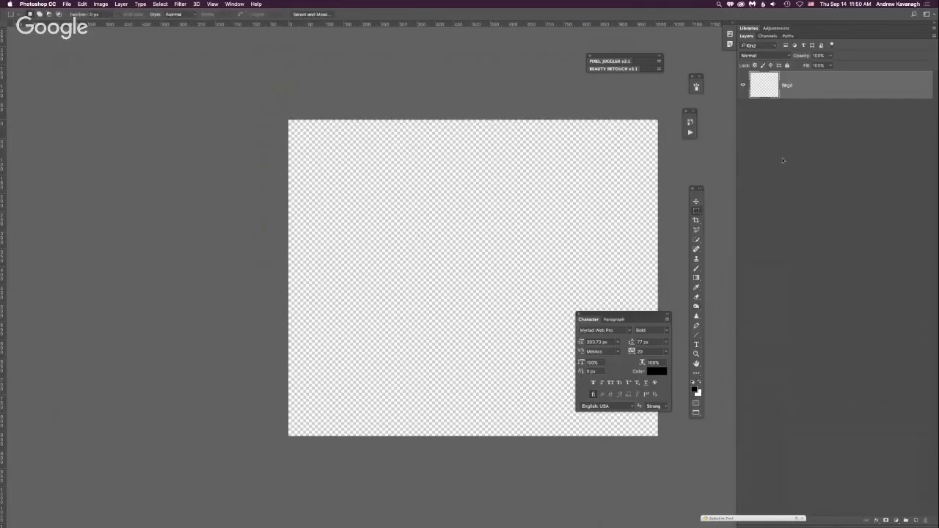
pyautogui.click(697, 345)
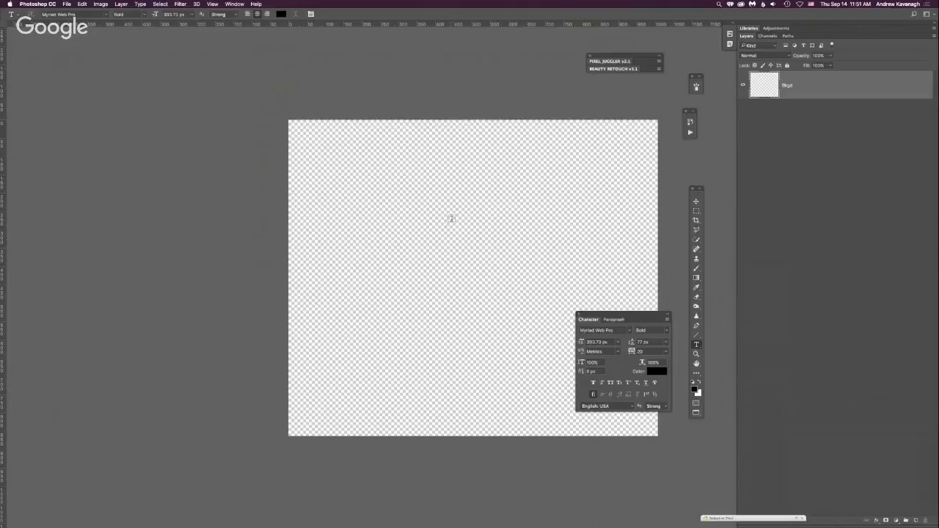
pyautogui.press('m')
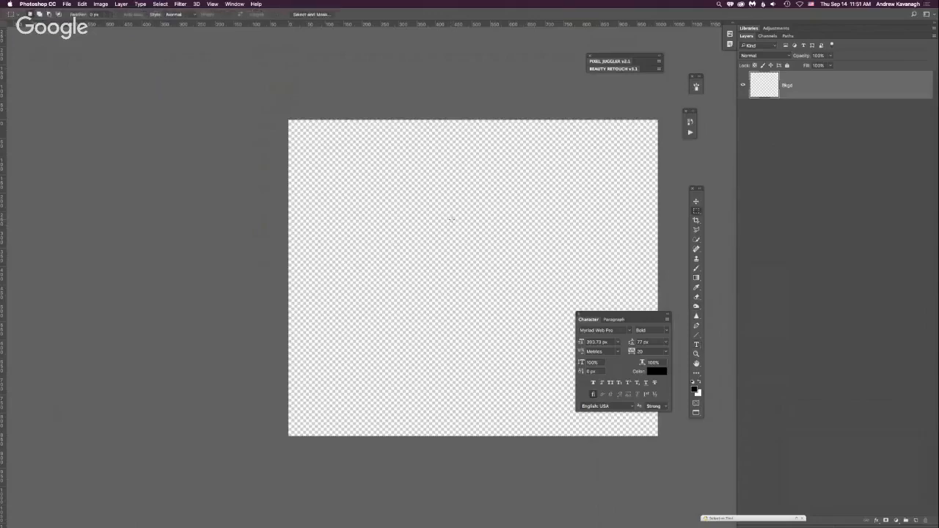
pyautogui.moveTo(408, 192)
pyautogui.mouseDown()
pyautogui.moveTo(566, 279)
pyautogui.moveTo(557, 276)
pyautogui.mouseUp()
pyautogui.press('o')
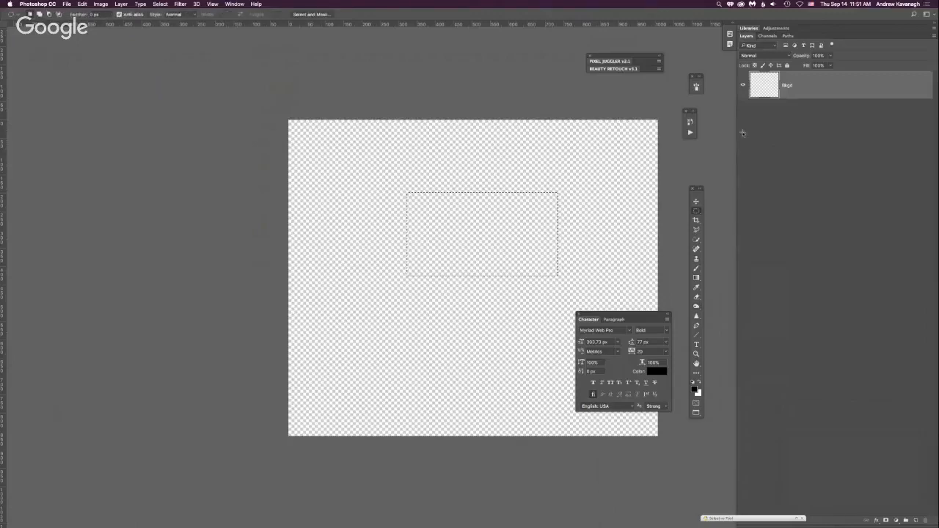
pyautogui.click(697, 210)
pyautogui.press('super+d')
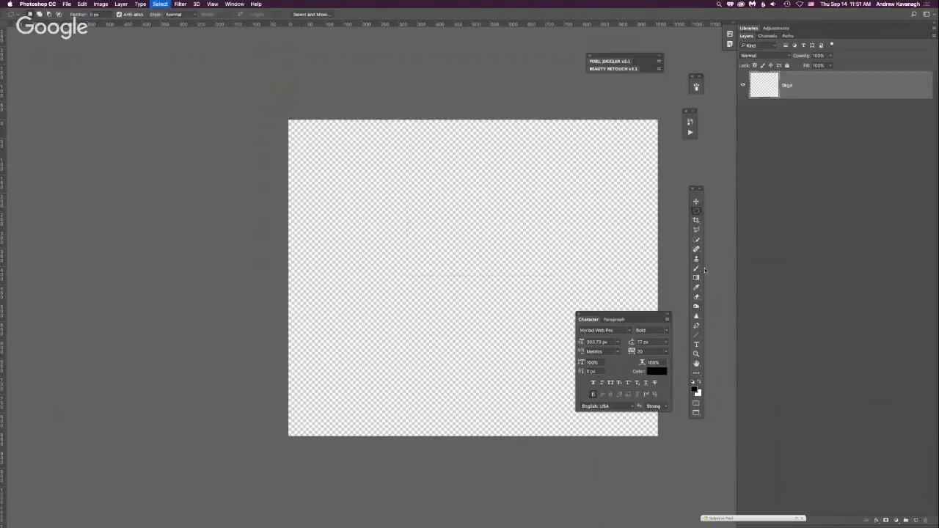
# Draw an empty horizontal text box near the middle of the canvas on the Bkgd layer and switch to the Move tool
pyautogui.click(696, 346)
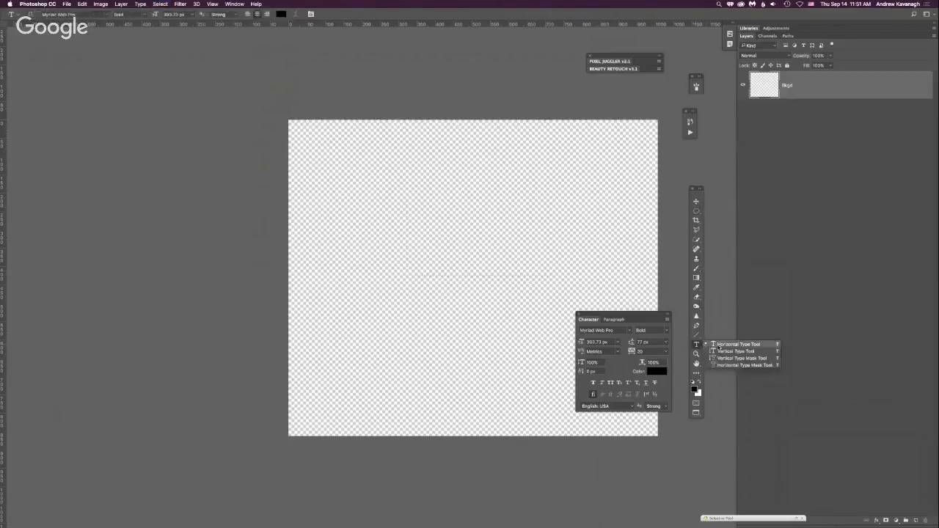
pyautogui.click(721, 342)
pyautogui.moveTo(408, 256); pyautogui.dragTo(531, 321)
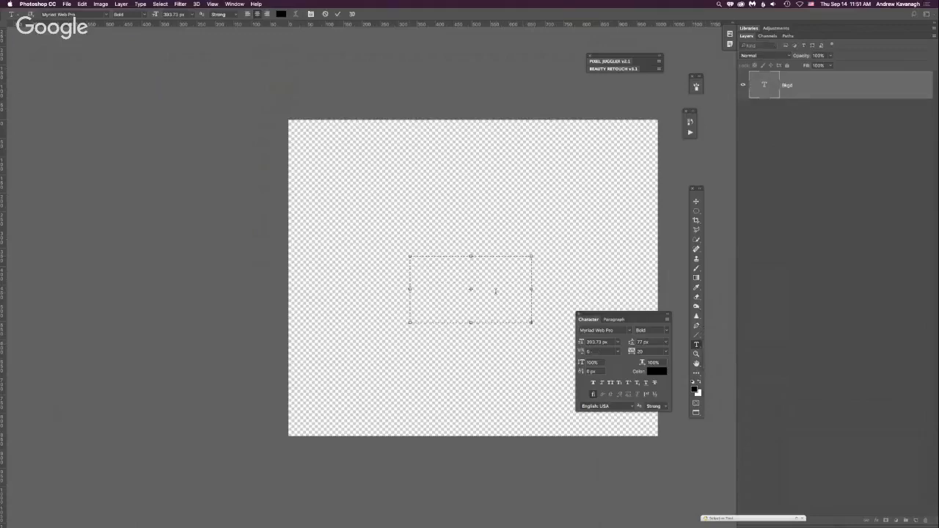
pyautogui.click(696, 201)
pyautogui.doubleClick(762, 85)
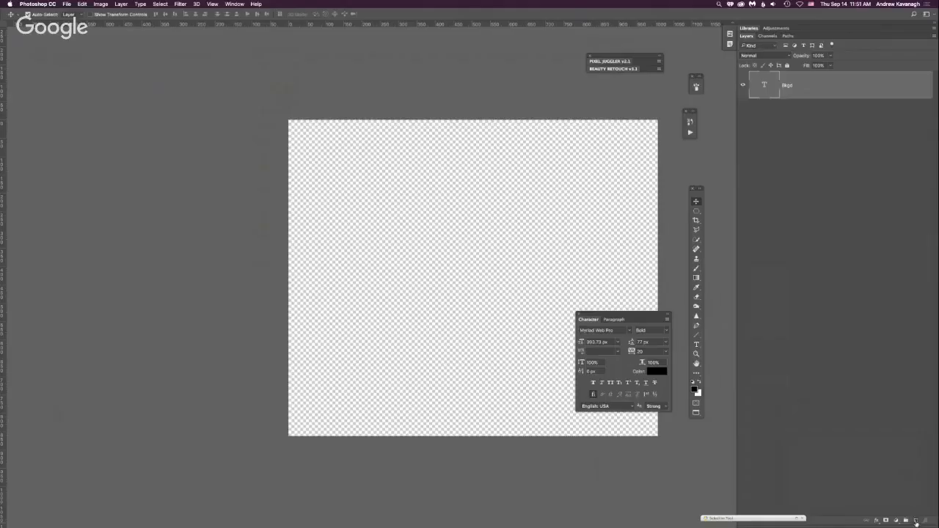
# Add a new layer, fill it with white, and place it beneath the empty Bkgd type layer
pyautogui.click(915, 520)
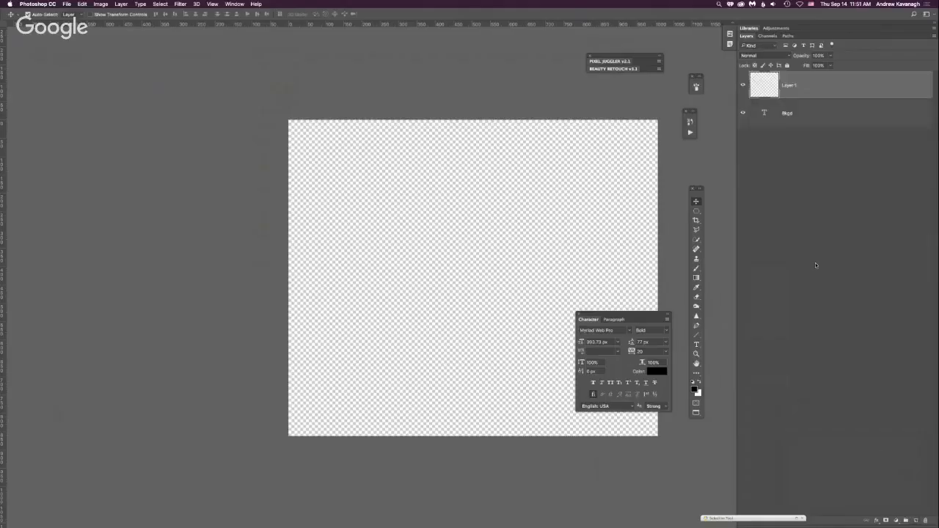
pyautogui.press('super+BackSpace')
pyautogui.moveTo(801, 92); pyautogui.dragTo(779, 114)
# Check the empty text box on the Bkgd type layer and delete that layer
pyautogui.doubleClick(764, 86)
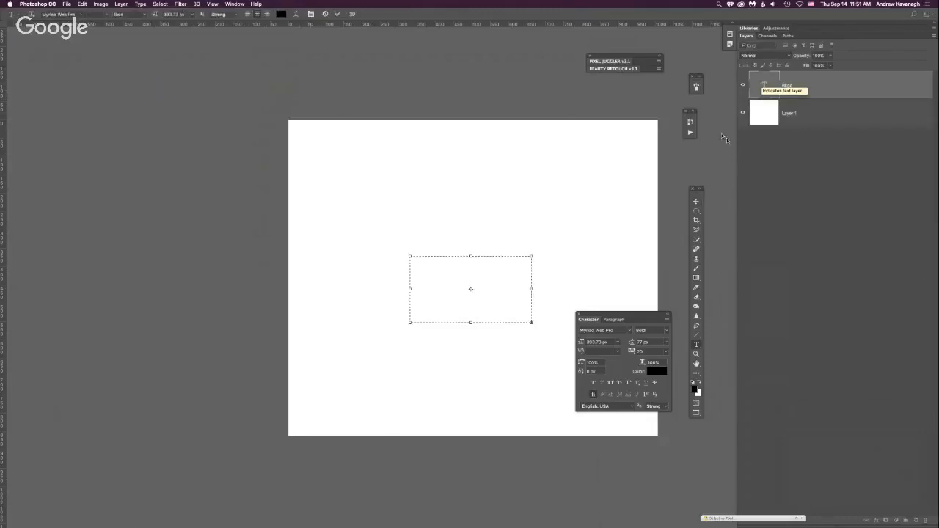
pyautogui.click(813, 84)
pyautogui.press('Delete')
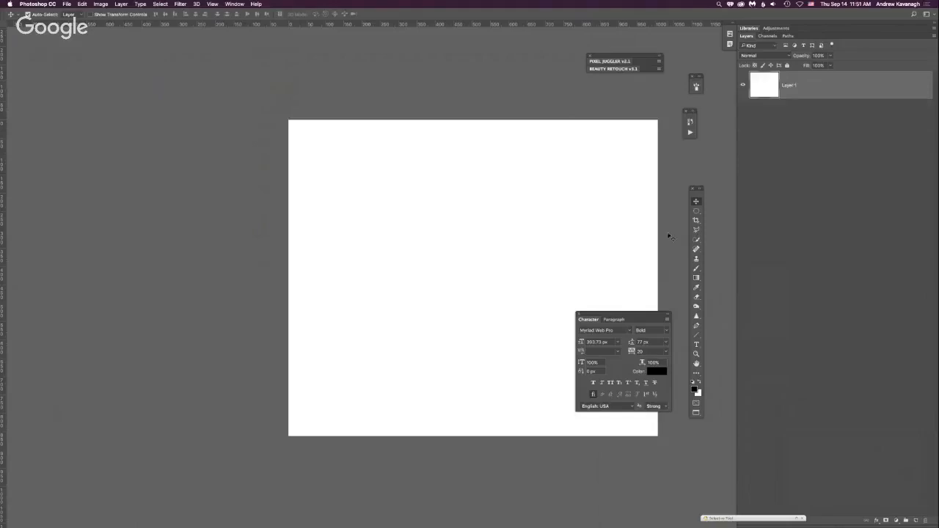
# Add the horizontal text MOM on its own type layer and centre it across the width of the canvas
pyautogui.click(696, 345)
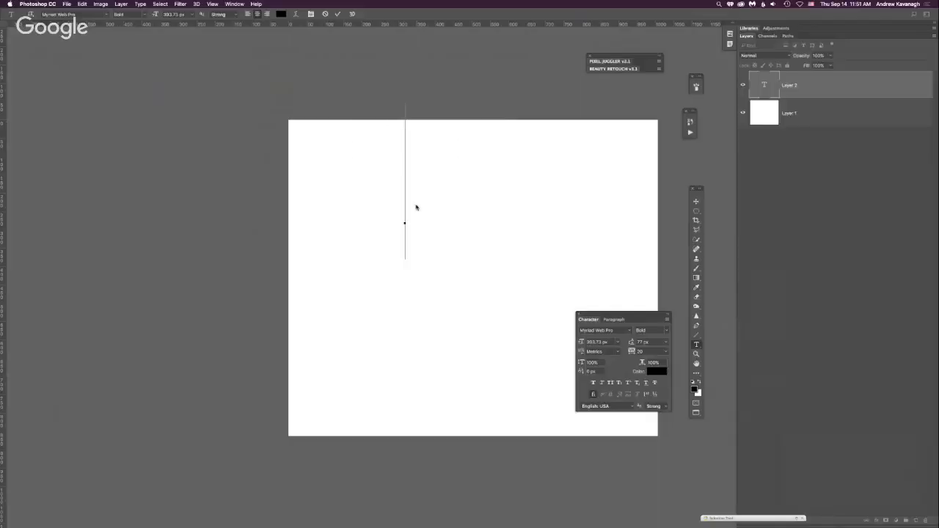
pyautogui.write('MOM')
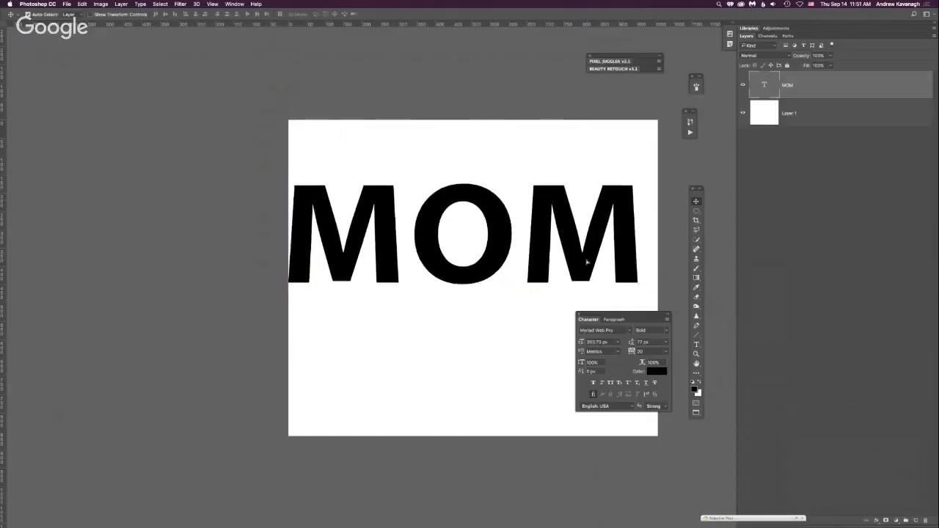
pyautogui.moveTo(586, 262); pyautogui.dragTo(597, 267)
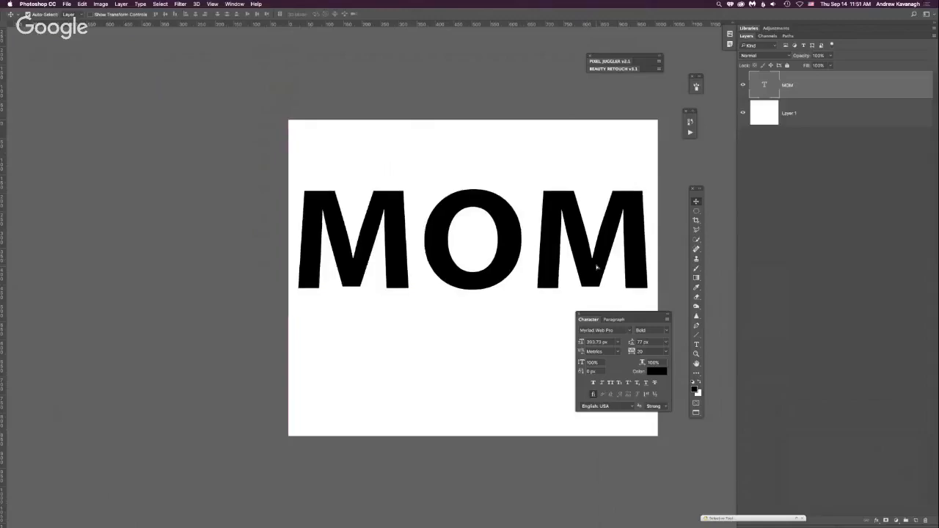
# Delete the white layer beneath the MOM text and move the text slightly lower on the transparent canvas
pyautogui.doubleClick(765, 85)
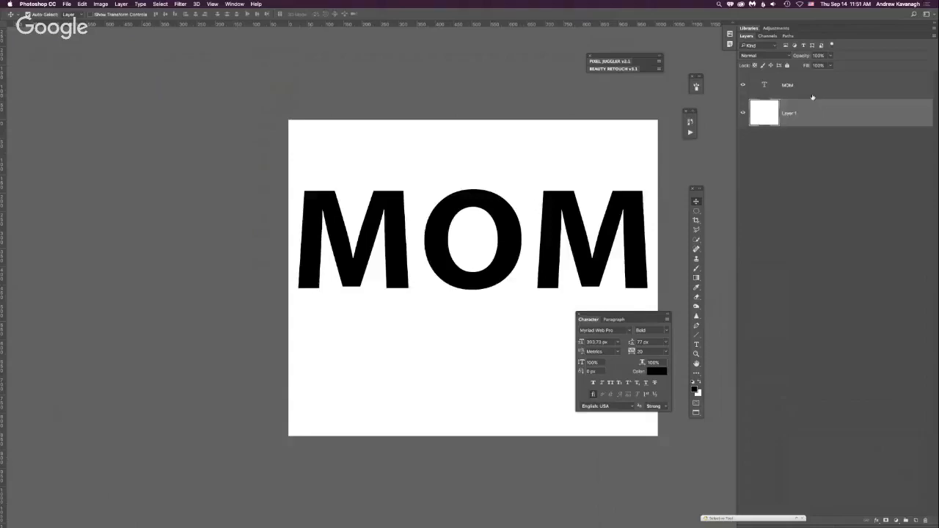
pyautogui.press('Delete')
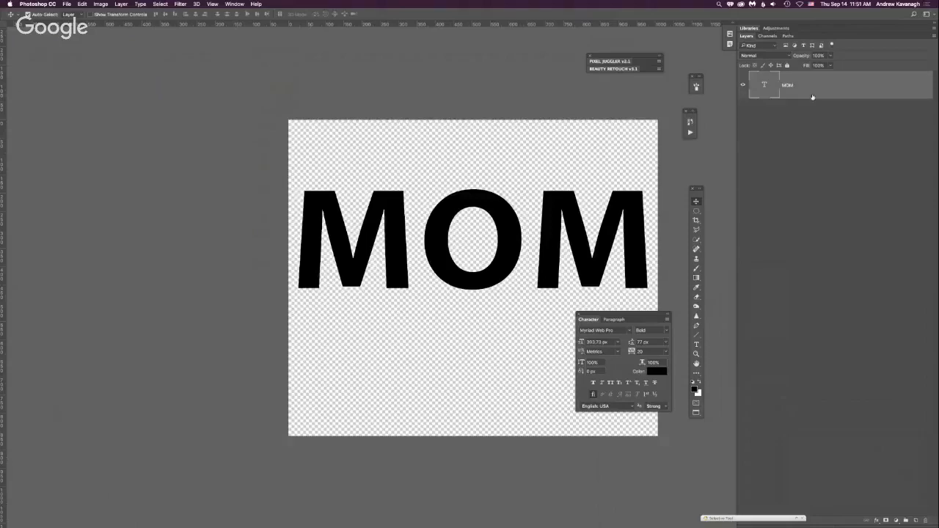
pyautogui.moveTo(464, 283); pyautogui.dragTo(460, 294)
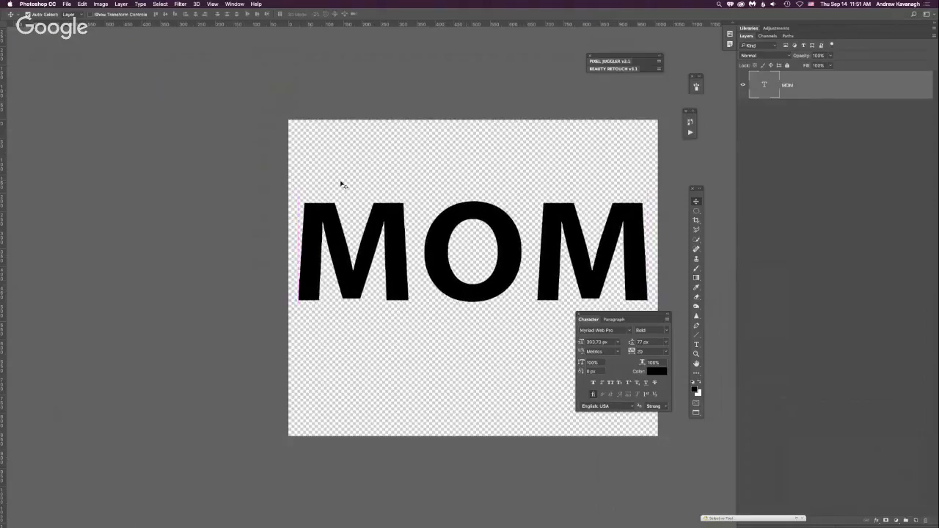
# Save the MOM text document to the Desktop in PNG format as Text Test.PNG, dismissing the Contacts window that gets in the way
pyautogui.click(67, 3)
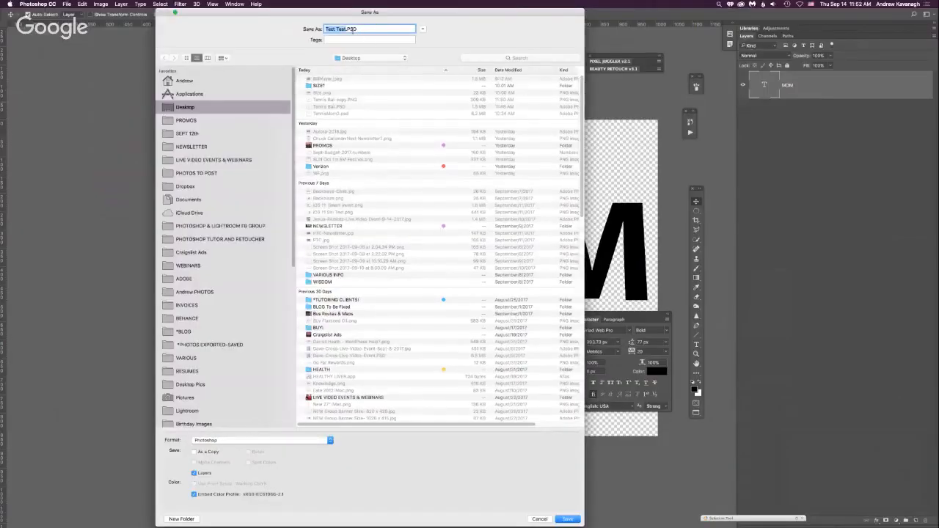
pyautogui.click(255, 442)
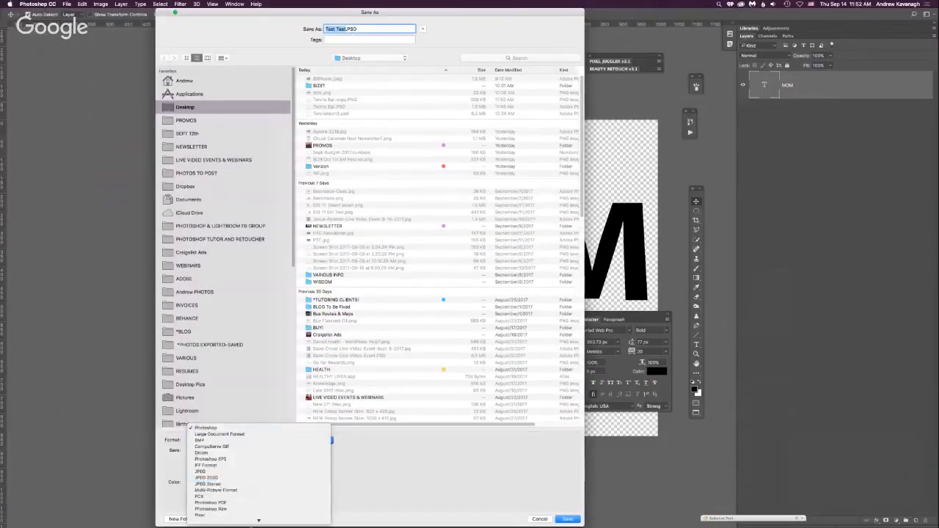
pyautogui.click(213, 482)
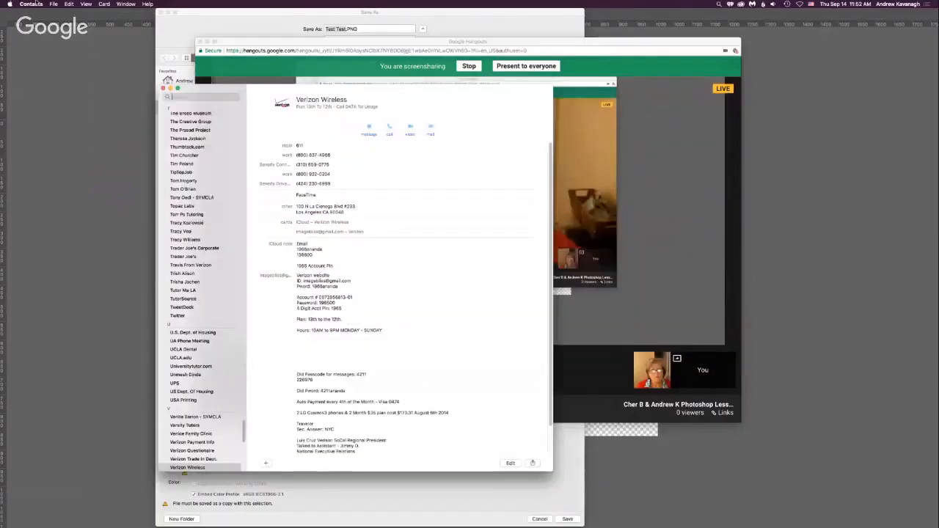
pyautogui.click(31, 4)
pyautogui.click(40, 90)
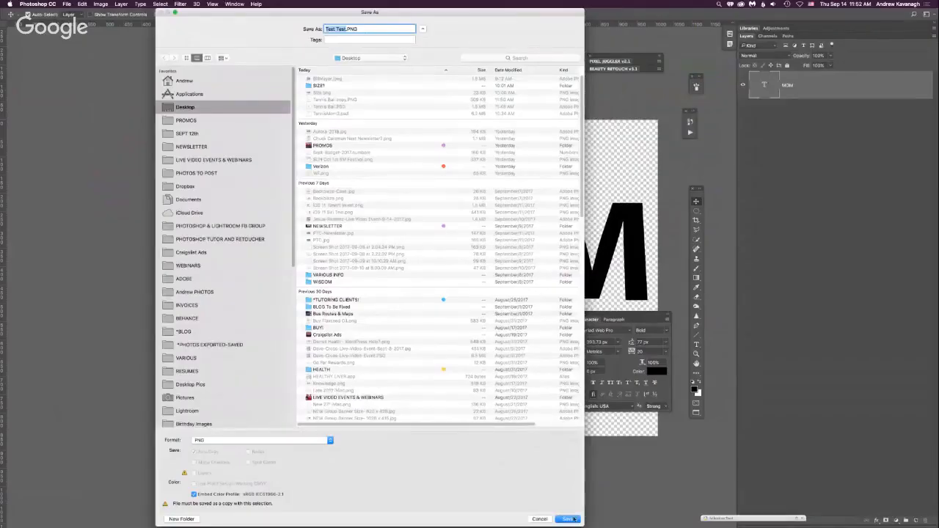
pyautogui.click(568, 518)
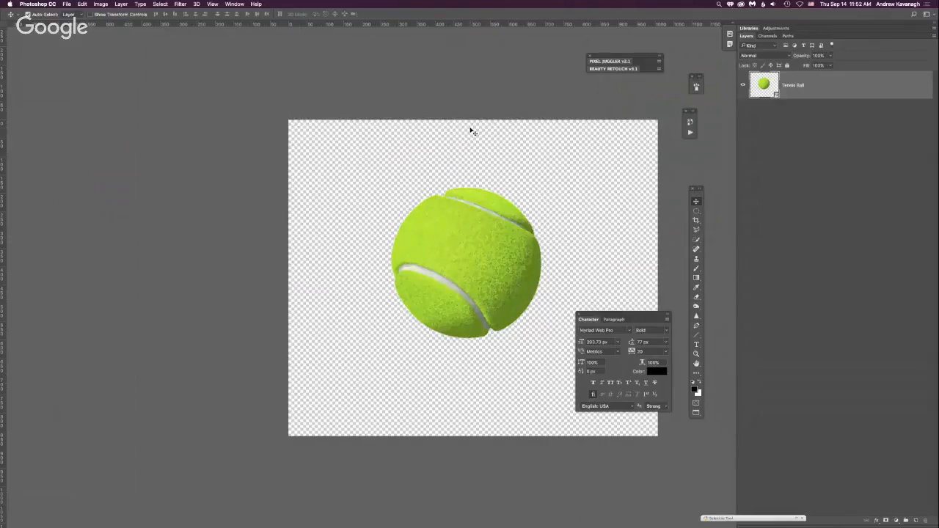
# Open Text Test.PNG from the Desktop to examine its flattened MOM layer and transparent background
pyautogui.press('super+o')
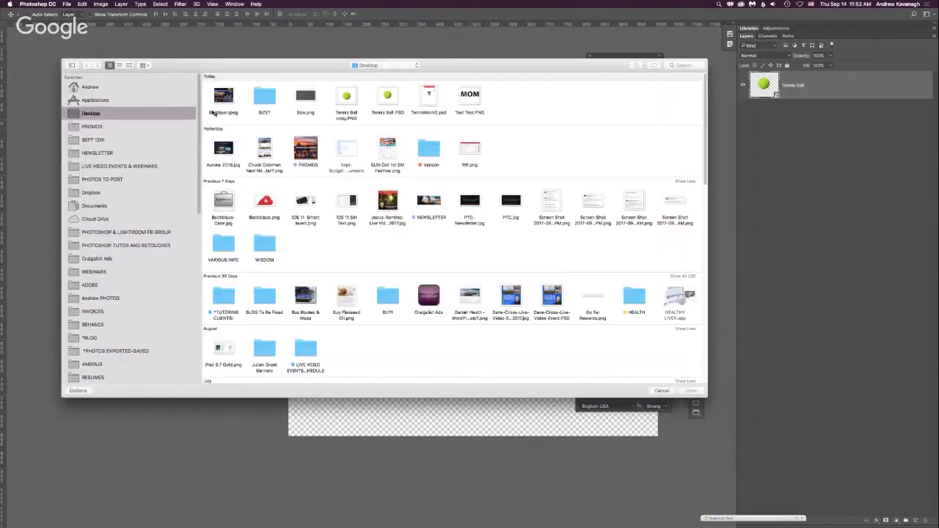
pyautogui.click(470, 96)
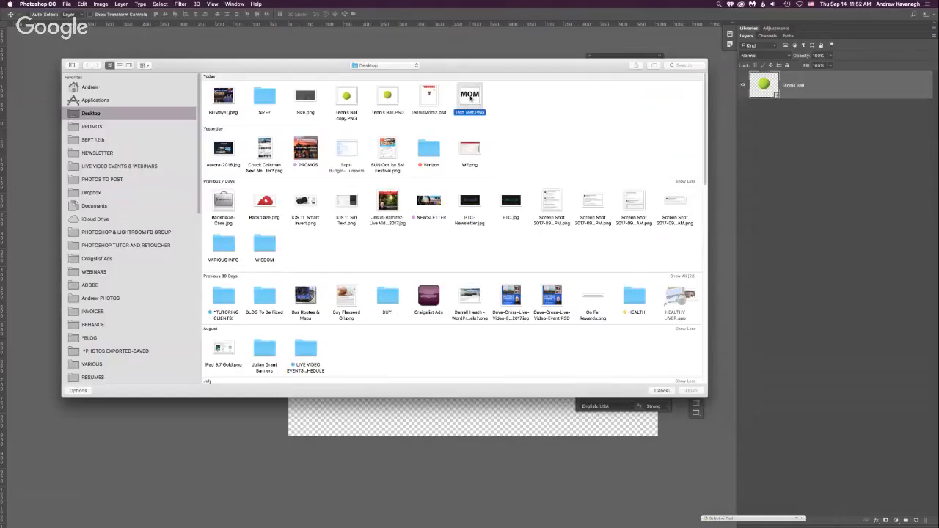
pyautogui.click(691, 390)
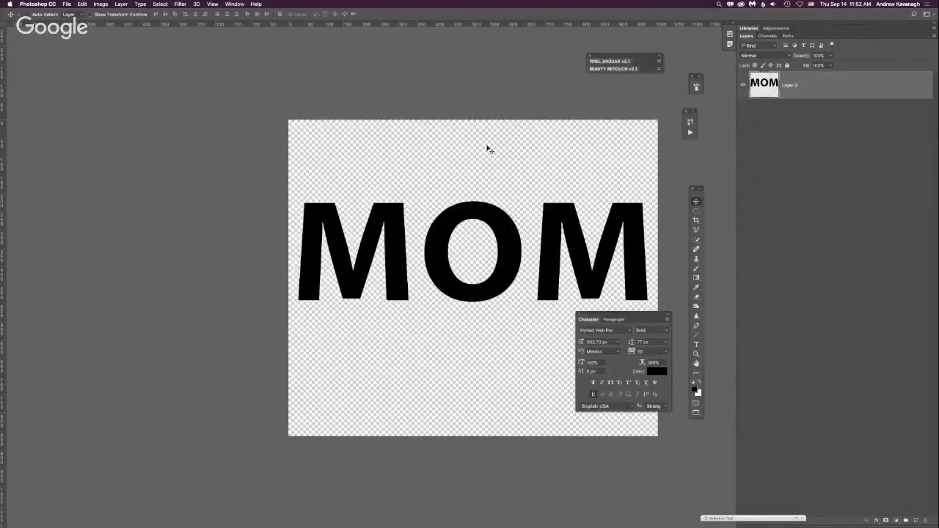
pyautogui.moveTo(525, 178); pyautogui.dragTo(430, 161)
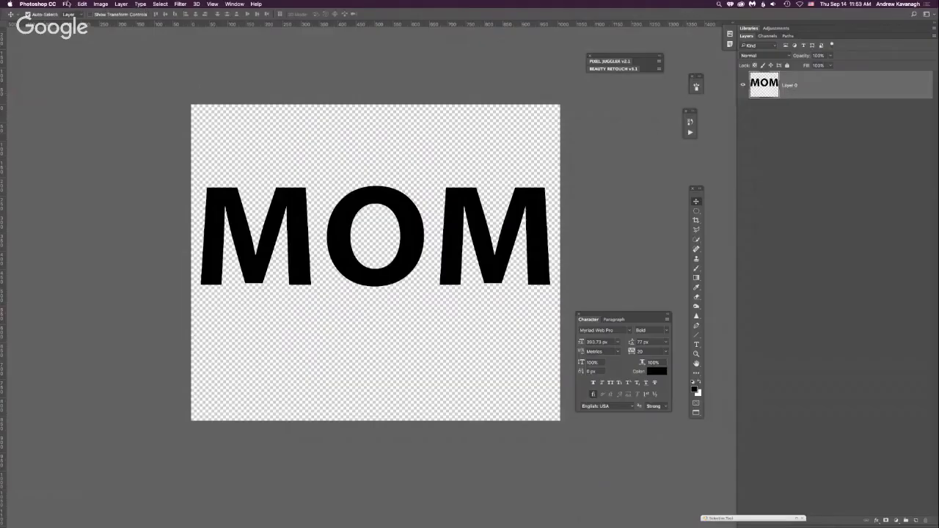
# Open Save for Web for the MOM image and preview it in JPEG format
pyautogui.click(68, 4)
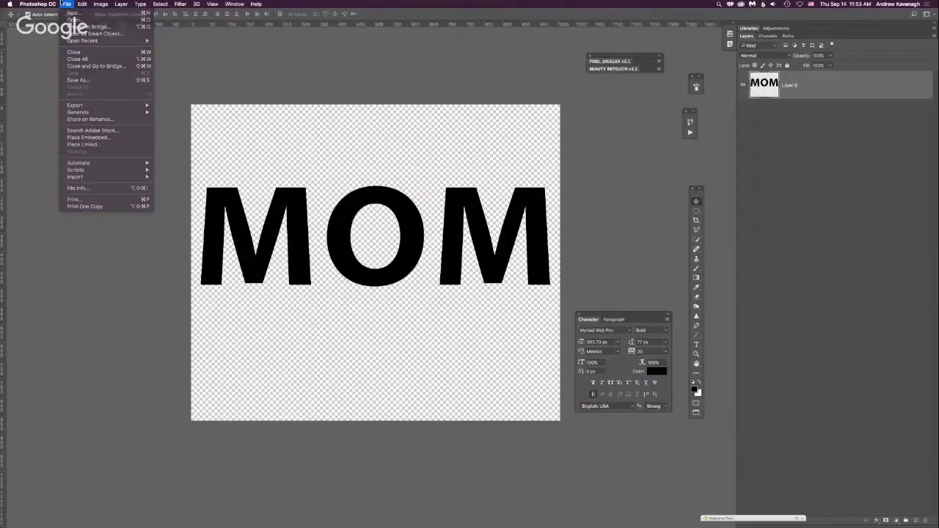
pyautogui.click(61, 4)
pyautogui.press('super+alt+shift+s')
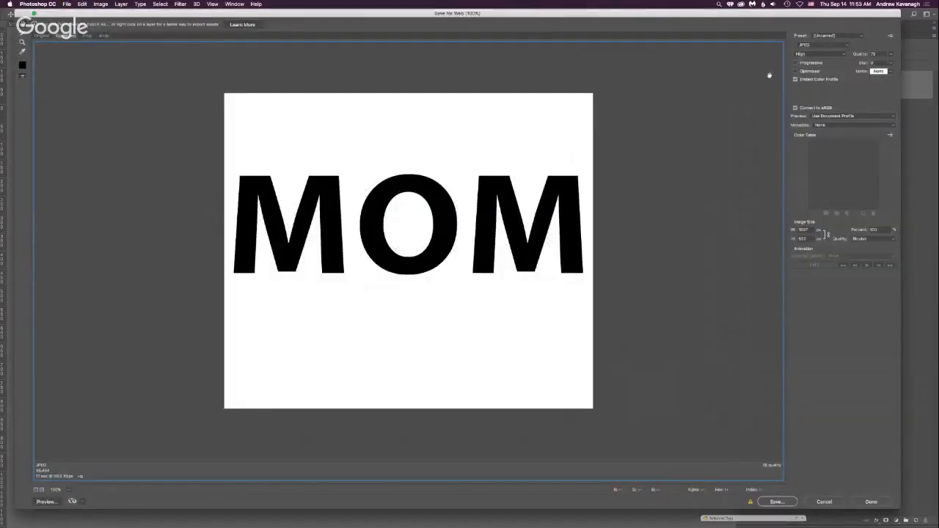
pyautogui.click(834, 46)
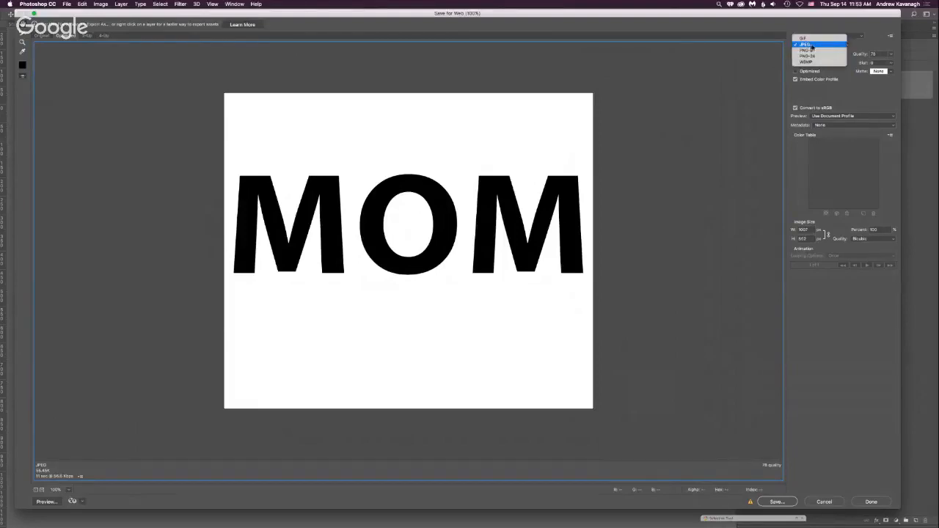
pyautogui.click(812, 45)
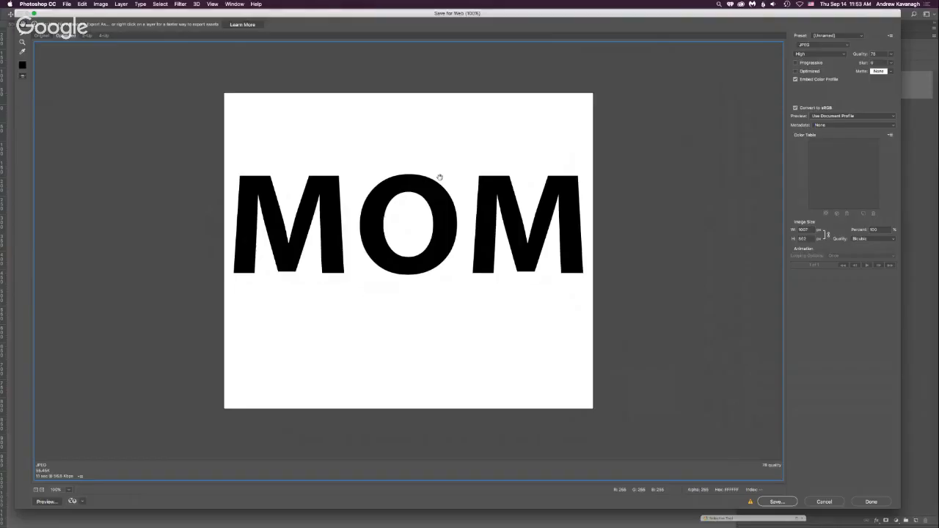
# Set the web export format to PNG-8 with Transparency enabled and cancel the export
pyautogui.click(843, 47)
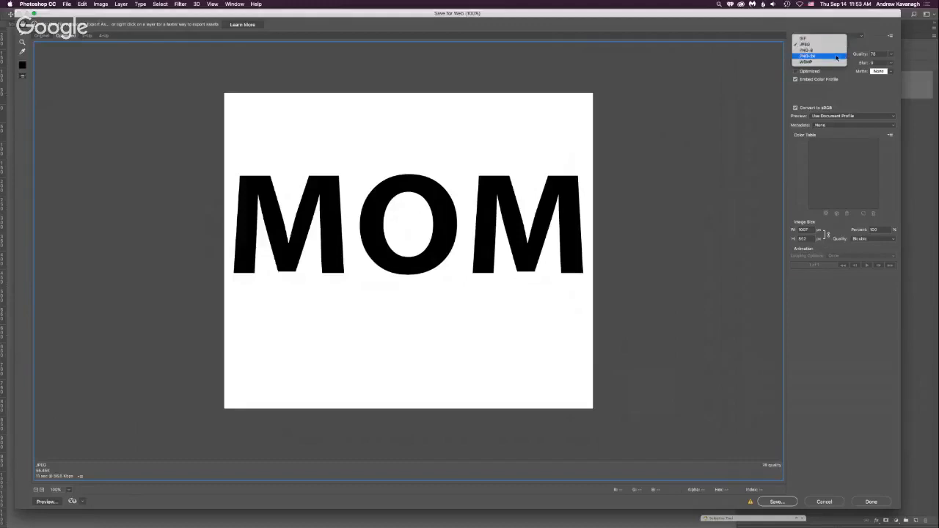
pyautogui.click(835, 51)
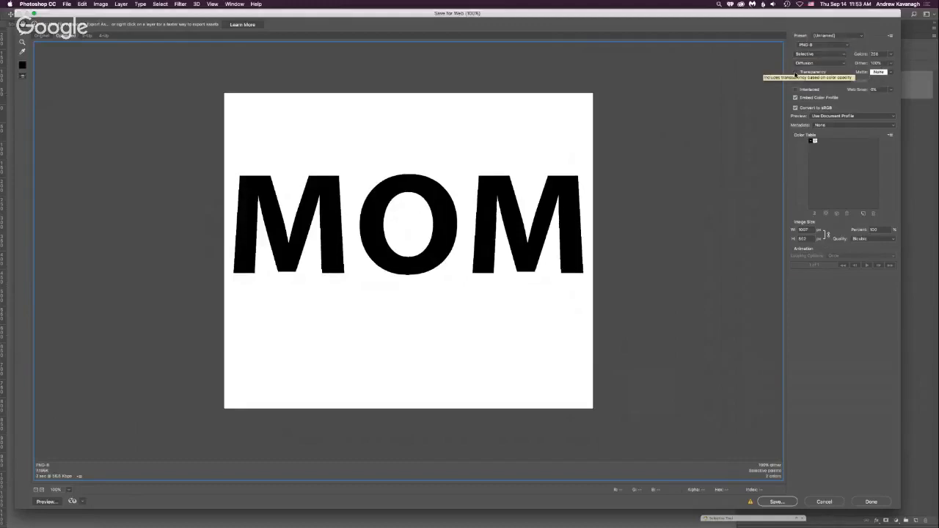
pyautogui.click(795, 72)
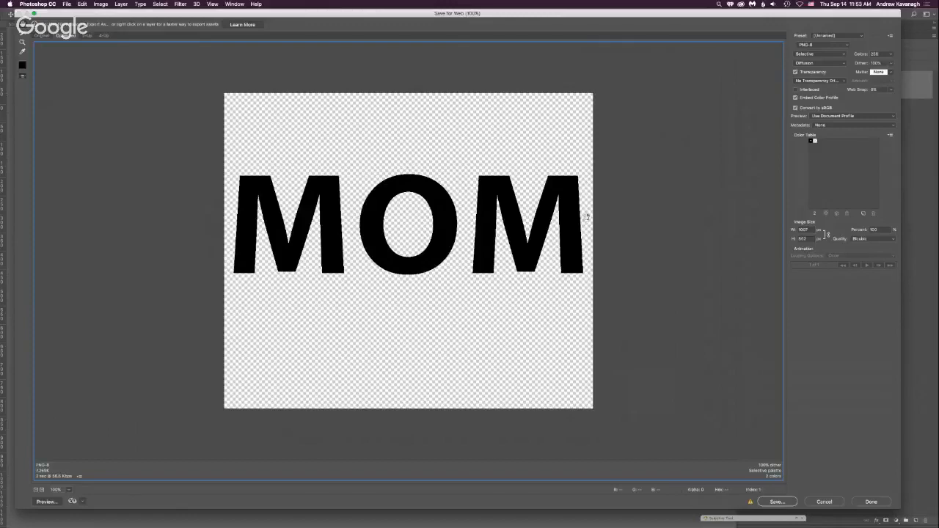
pyautogui.click(824, 503)
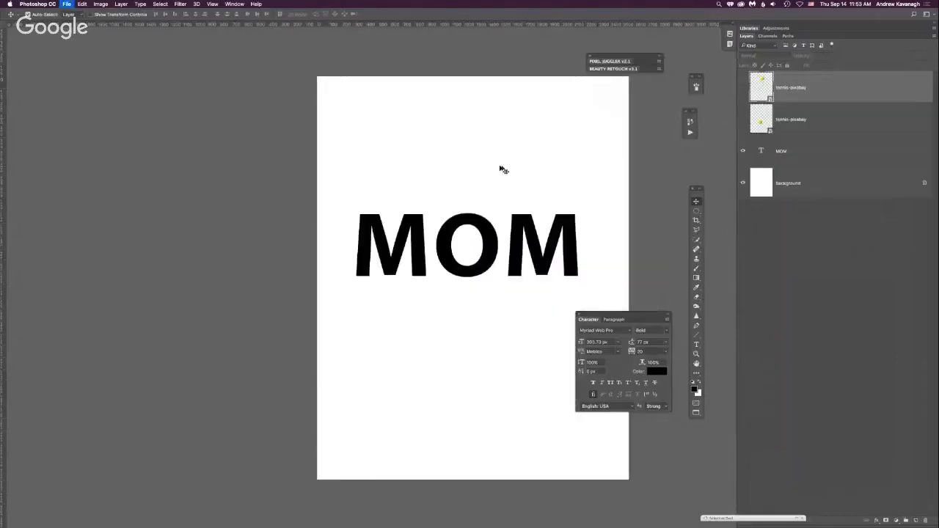
# Start saving the Untitled-1 document with the white background under a new format and choose PNG
pyautogui.moveTo(561, 177); pyautogui.dragTo(453, 172)
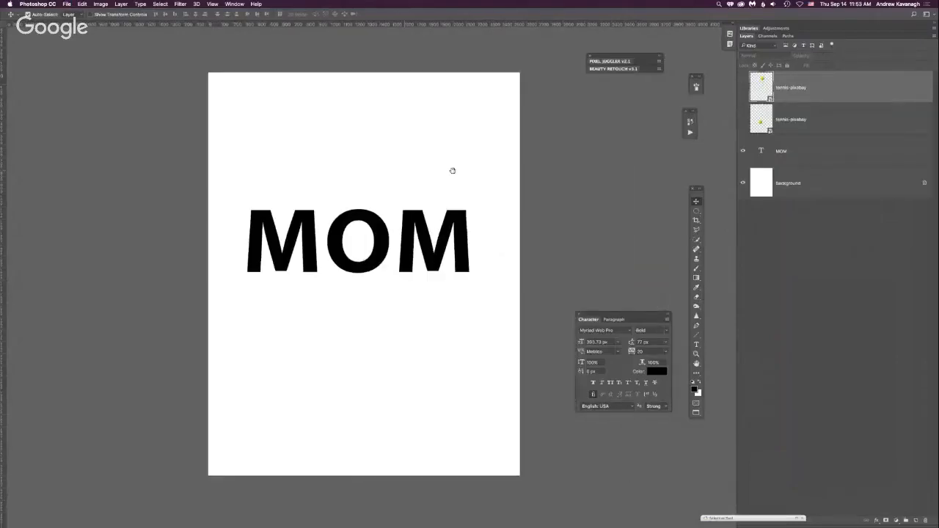
pyautogui.click(66, 4)
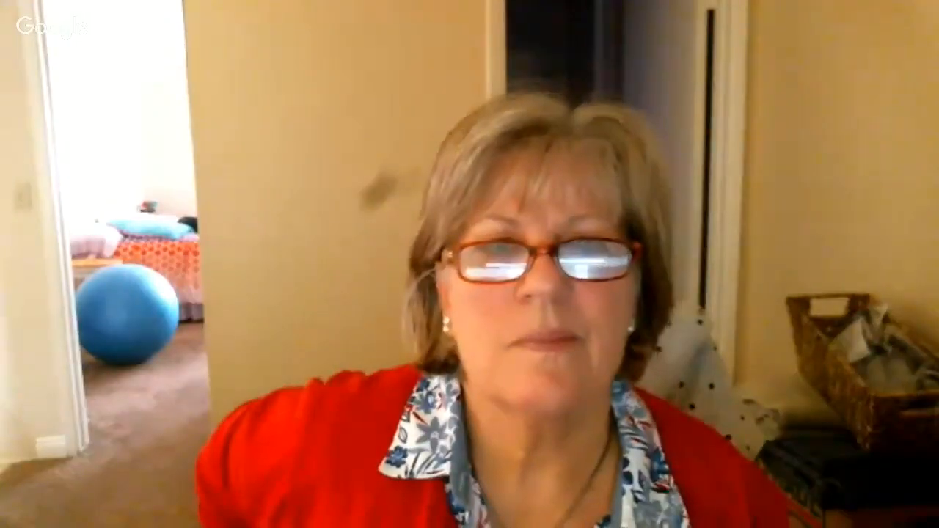
pyautogui.click(77, 80)
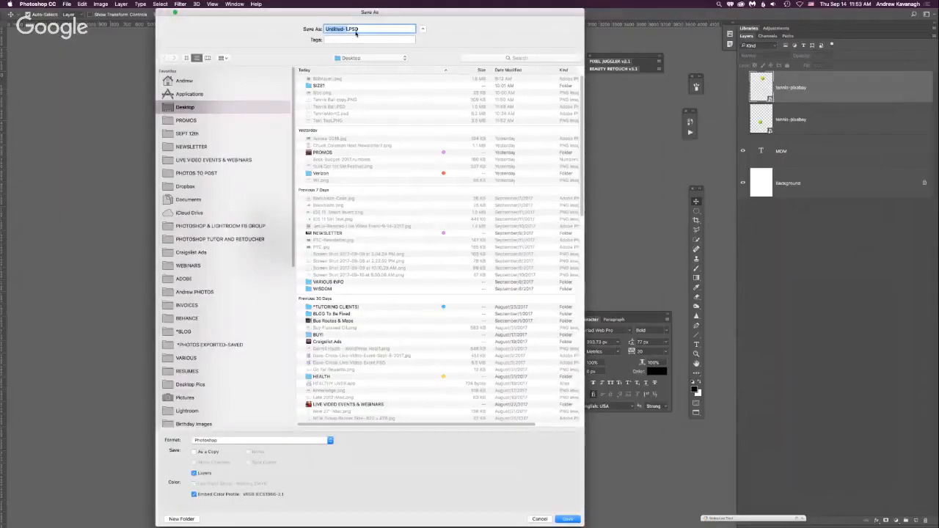
pyautogui.click(245, 441)
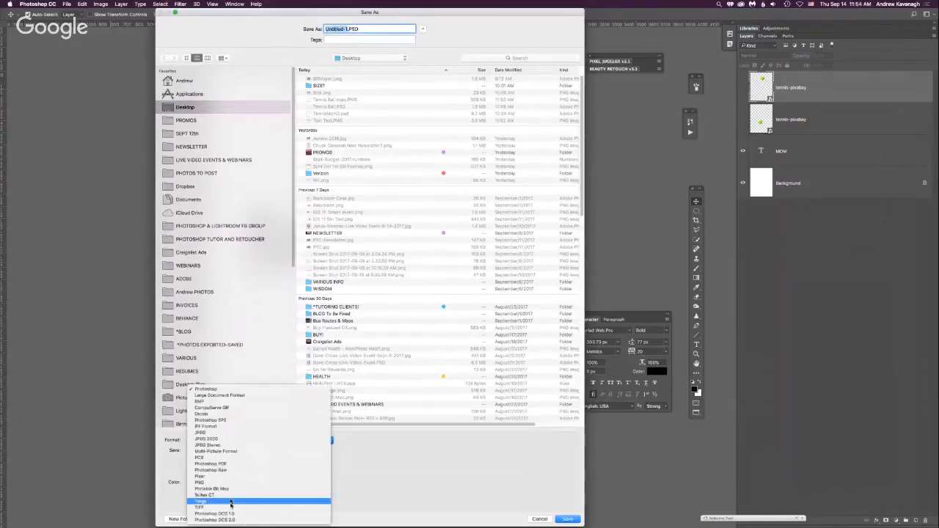
pyautogui.click(228, 483)
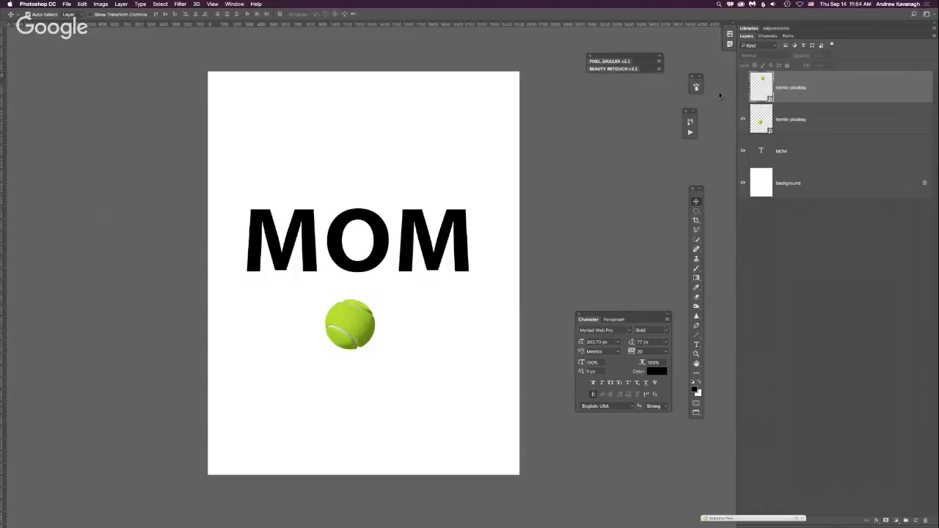
# Open Tennis Ball copy.PNG from the Desktop
pyautogui.press('super+o')
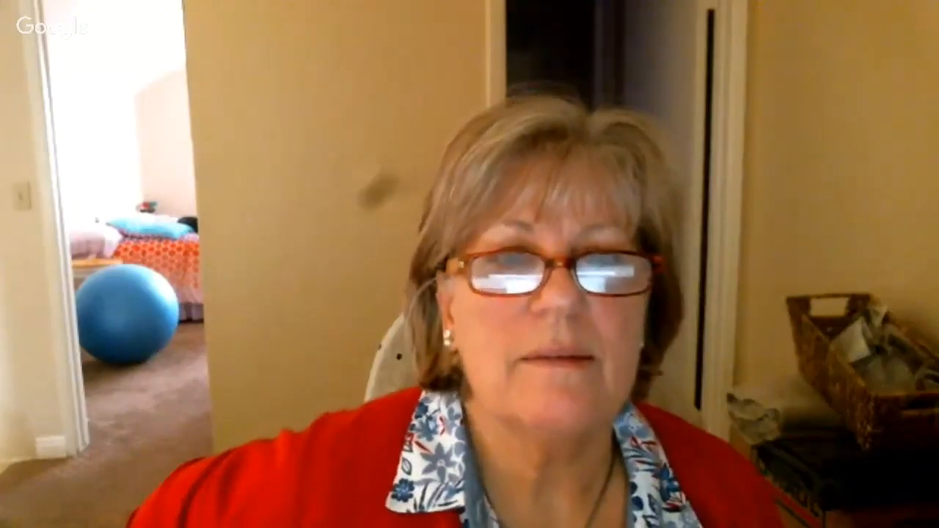
pyautogui.click(347, 98)
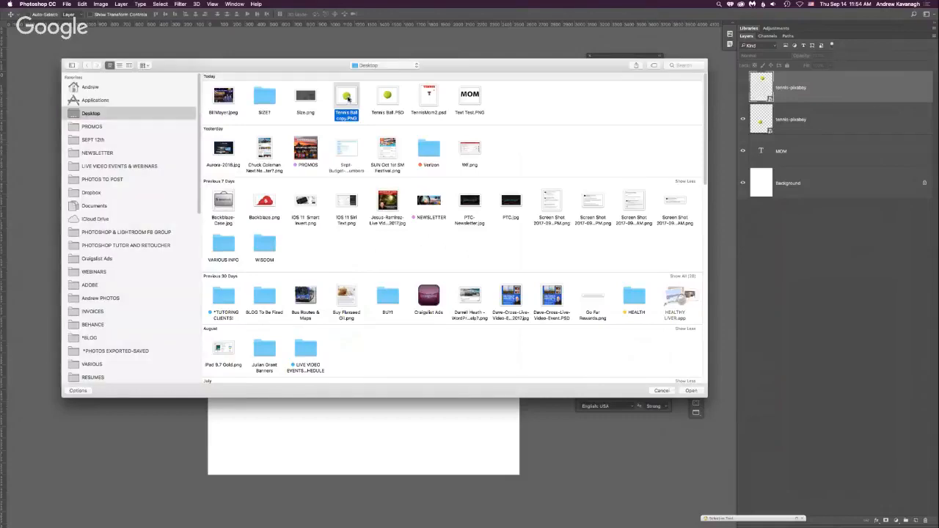
pyautogui.doubleClick(347, 98)
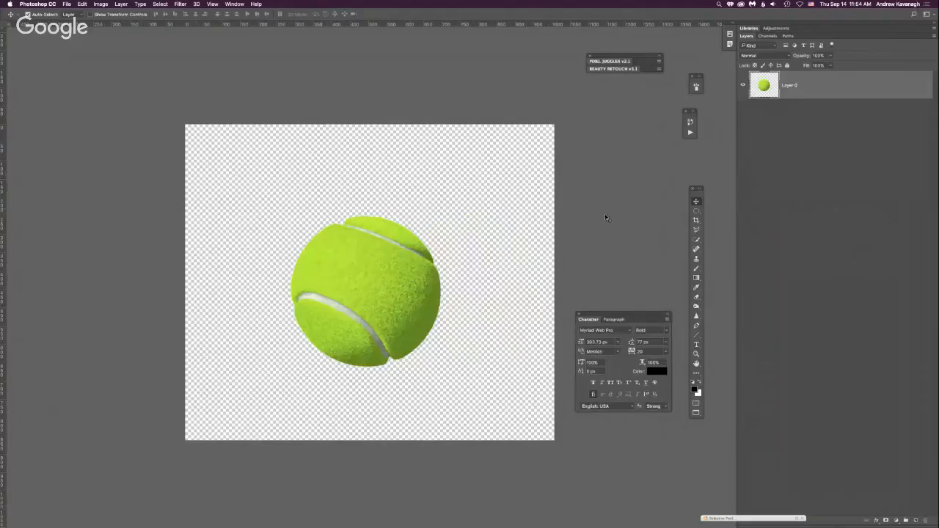
# Bring TennisMom2.psd to the front to view its layers, and show the list of open documents again
pyautogui.click(234, 4)
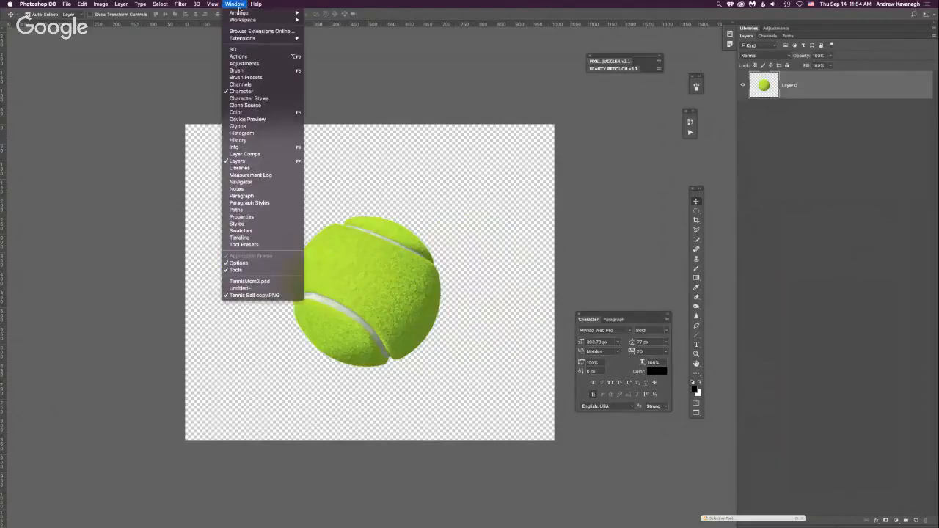
pyautogui.click(264, 281)
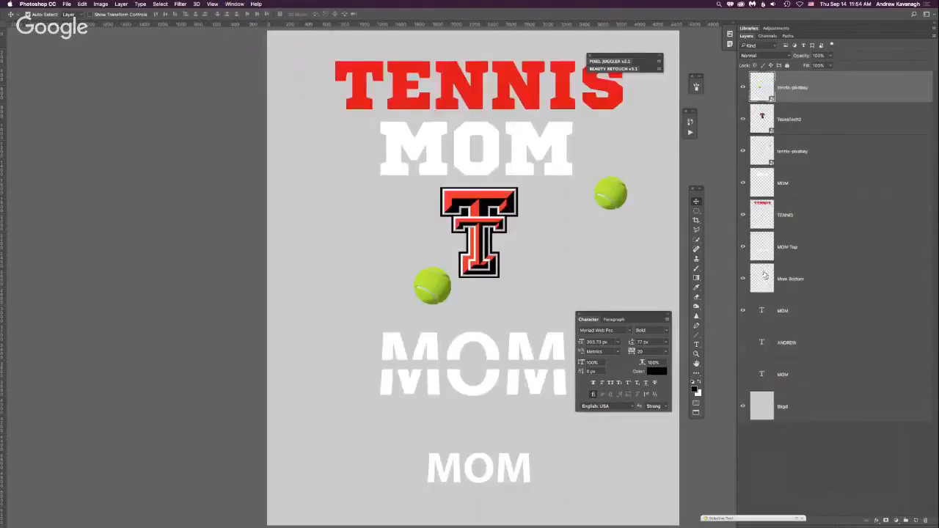
pyautogui.click(236, 4)
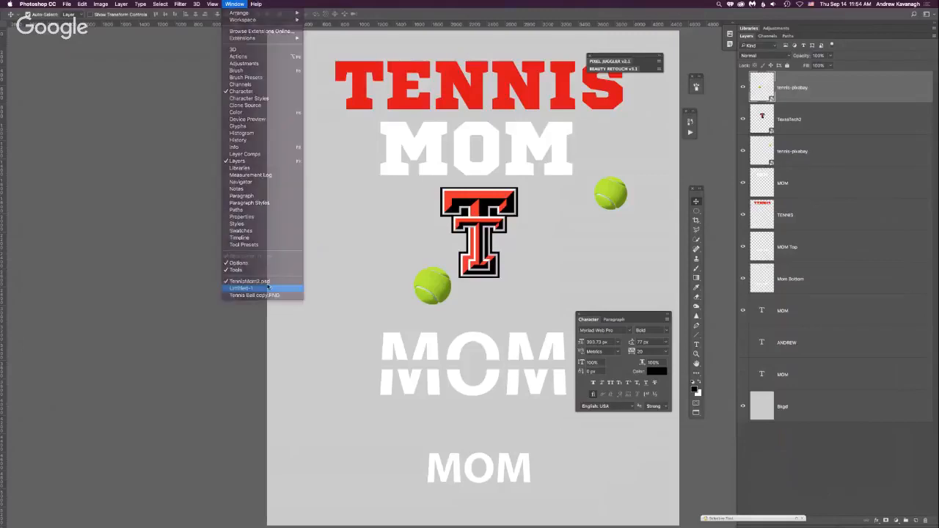
# Switch to the Untitled-1 document and hide its Background layer so only the MOM text and tennis ball show
pyautogui.click(267, 288)
pyautogui.click(748, 152)
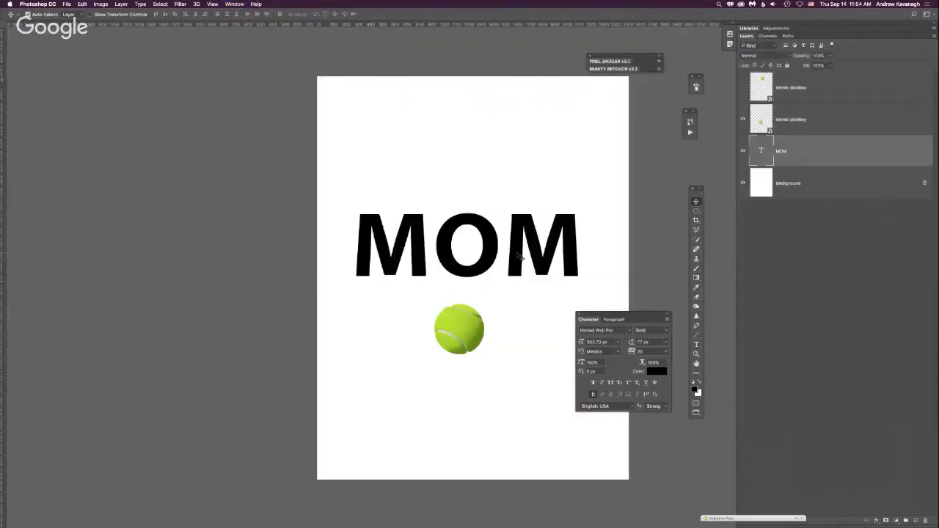
pyautogui.click(742, 153)
pyautogui.click(66, 3)
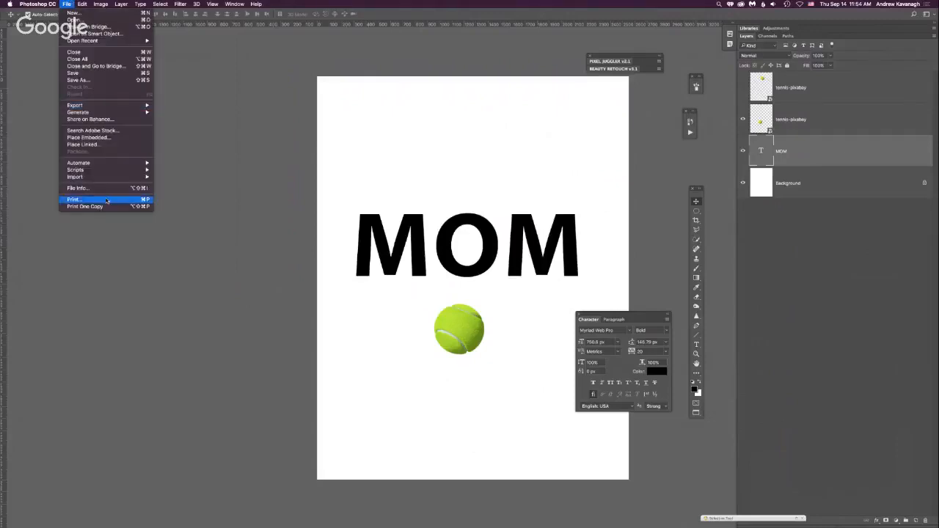
pyautogui.click(235, 76)
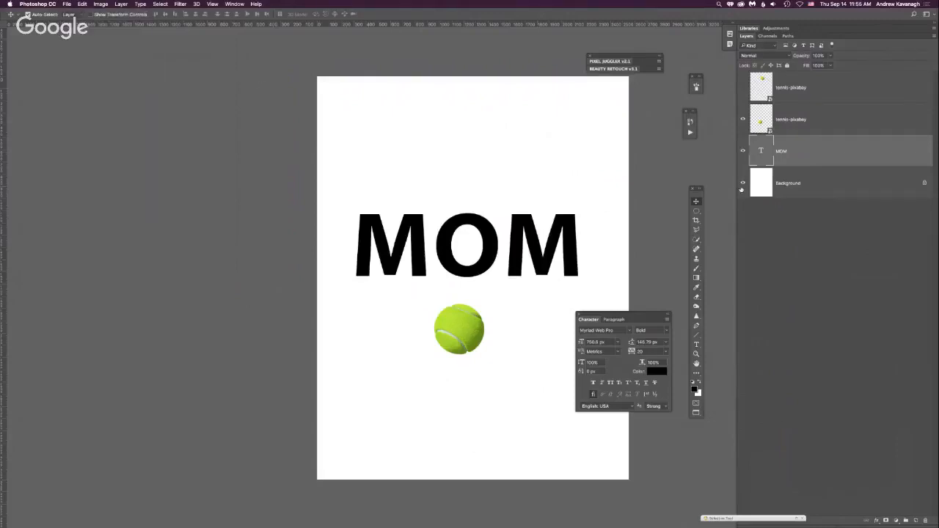
pyautogui.click(742, 183)
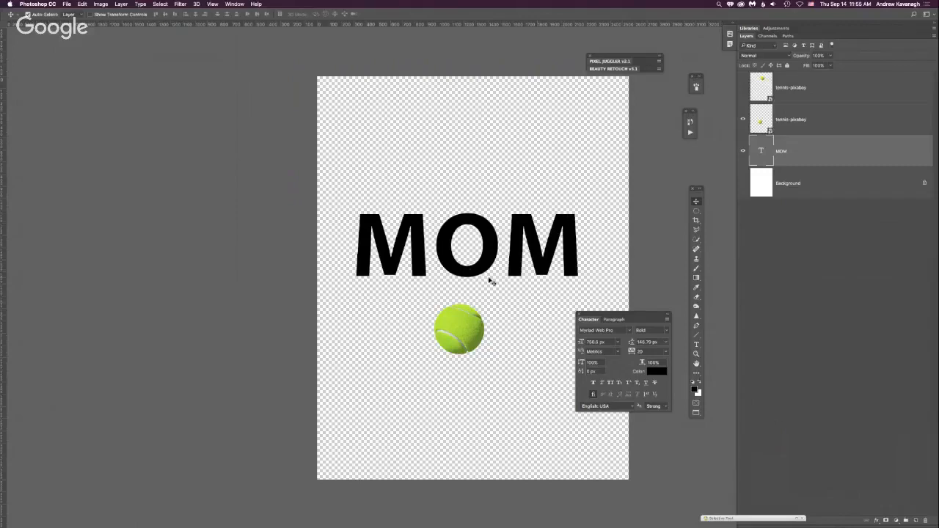
# Move the tennis ball slightly lower, centred beneath the MOM text, and toggle the MOM layer's visibility off and on
pyautogui.moveTo(471, 325); pyautogui.dragTo(479, 341)
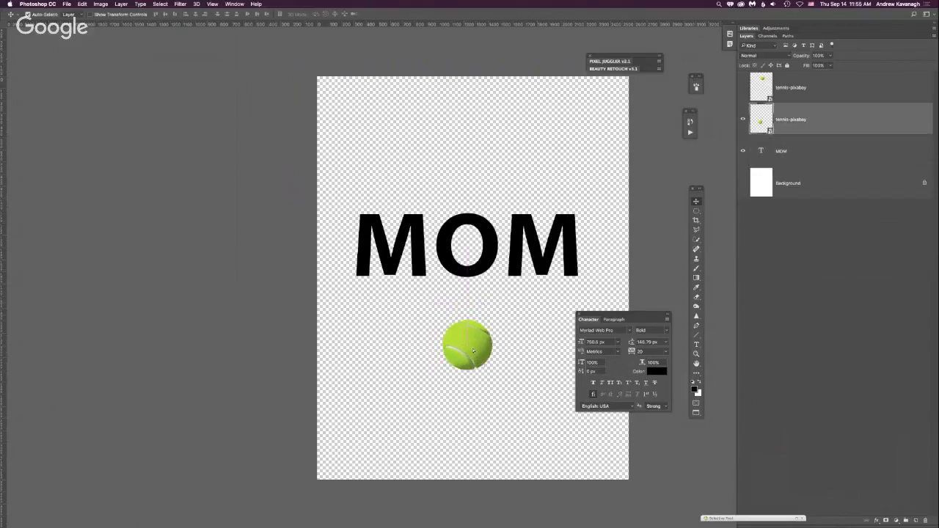
pyautogui.click(467, 275)
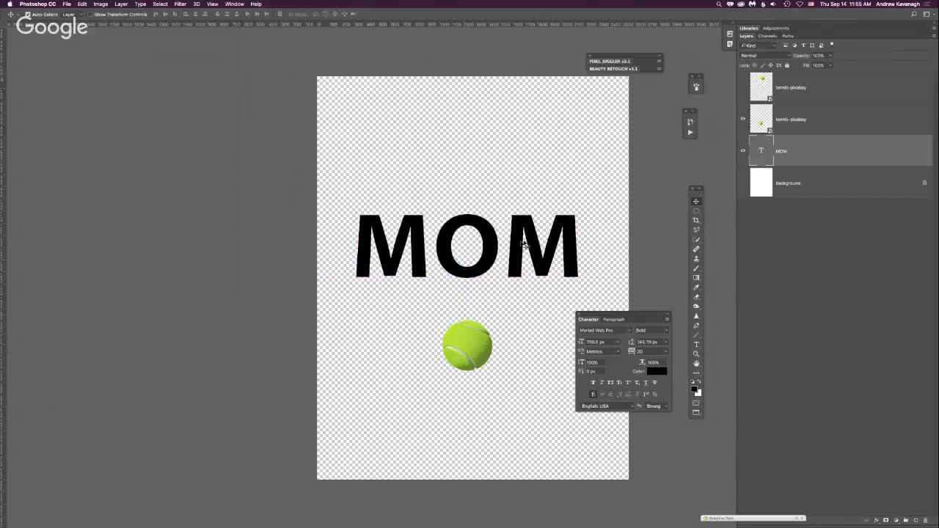
pyautogui.click(743, 150)
pyautogui.click(742, 150)
# Try replacing the MOM text with a person's first name
pyautogui.doubleClick(760, 151)
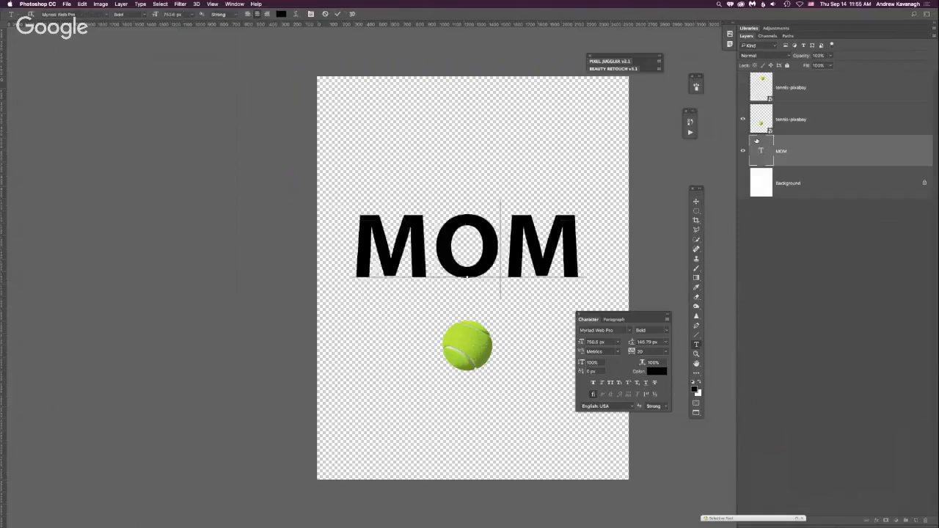
pyautogui.write('ANDREW')
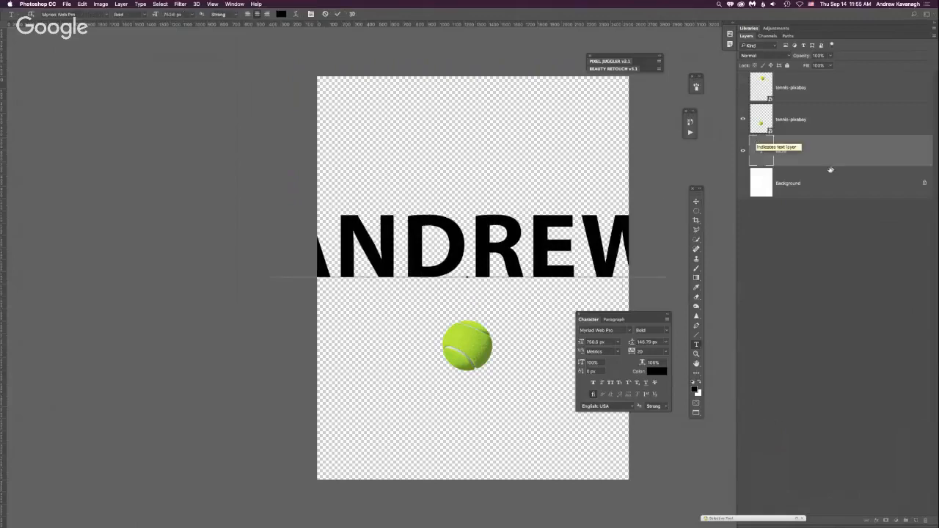
pyautogui.press('BackSpace')
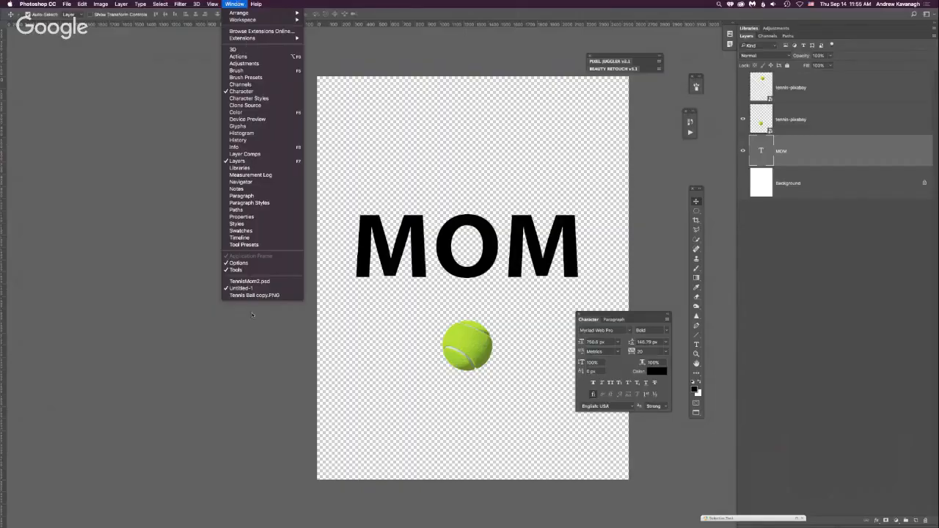
# Delete both tennis-pixabay layers from the Untitled-1 document
pyautogui.click(253, 281)
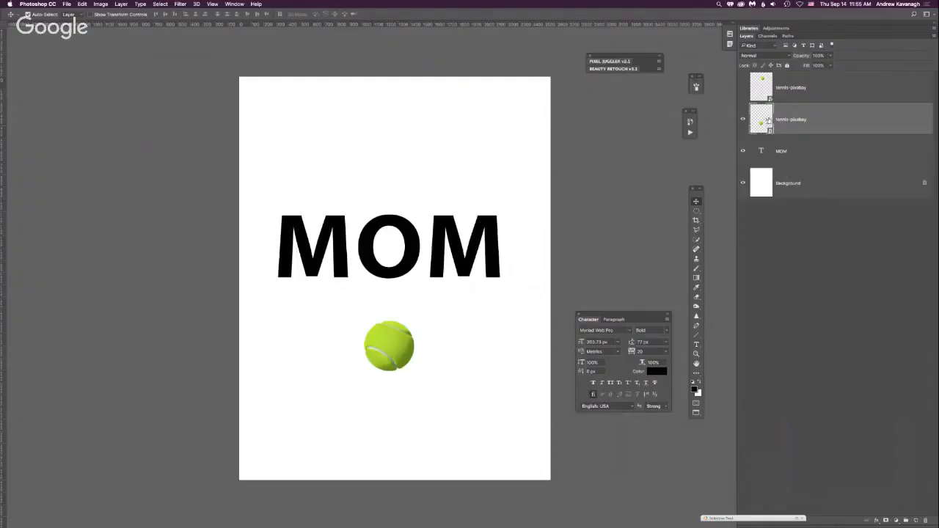
pyautogui.click(742, 119)
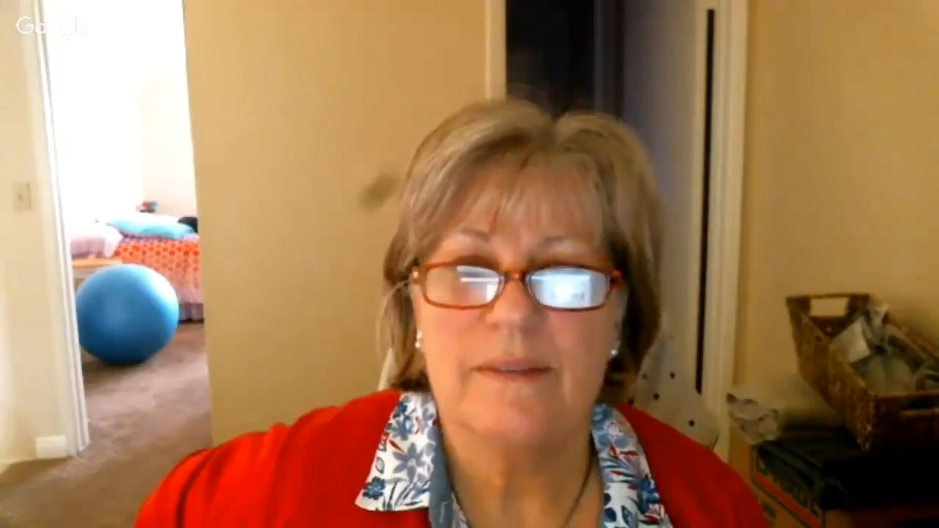
pyautogui.press('BackSpace')
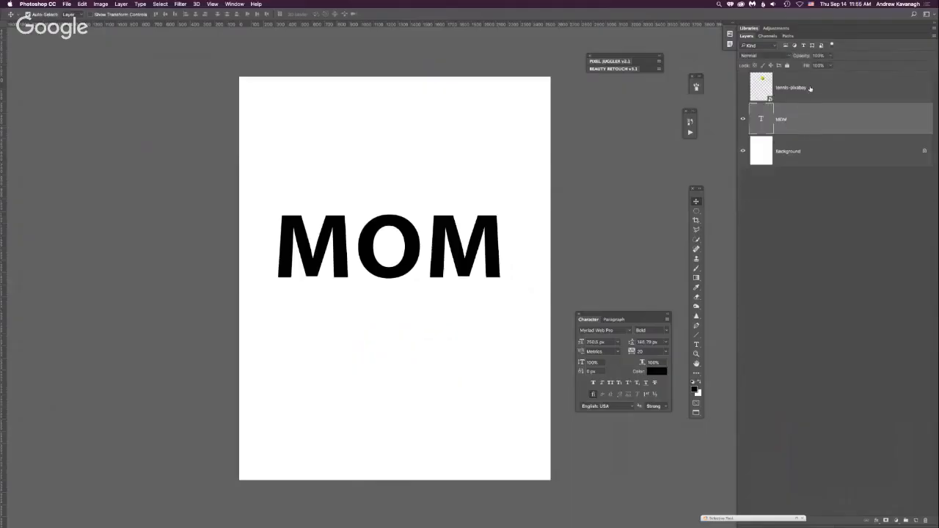
pyautogui.click(810, 88)
pyautogui.press('BackSpace')
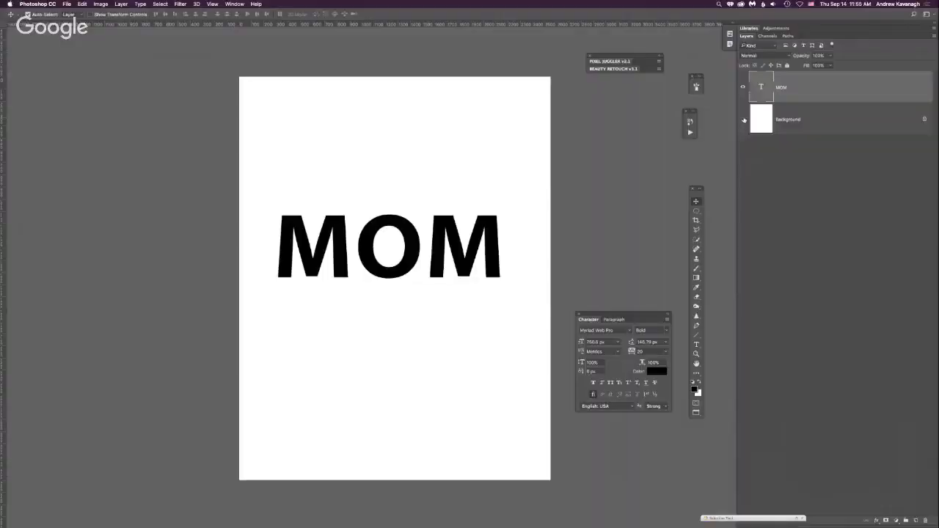
pyautogui.click(742, 119)
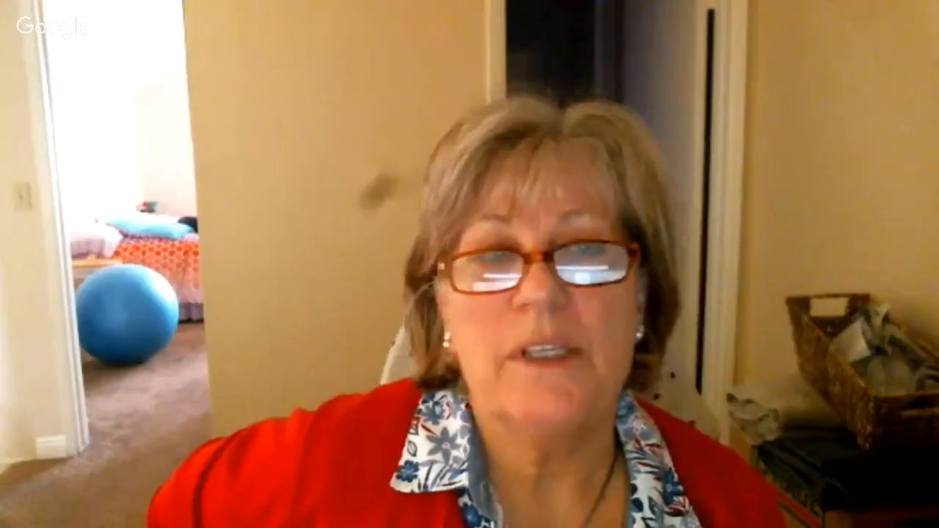
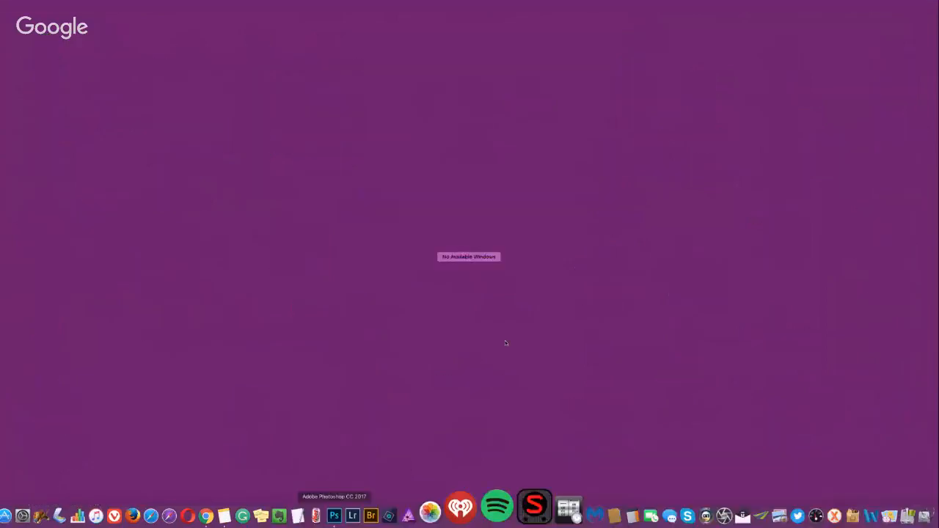
# Try opening Tennis Ball copy.PNG from the desktop in Photoshop, and switch to Photoshop
pyautogui.click(500, 341)
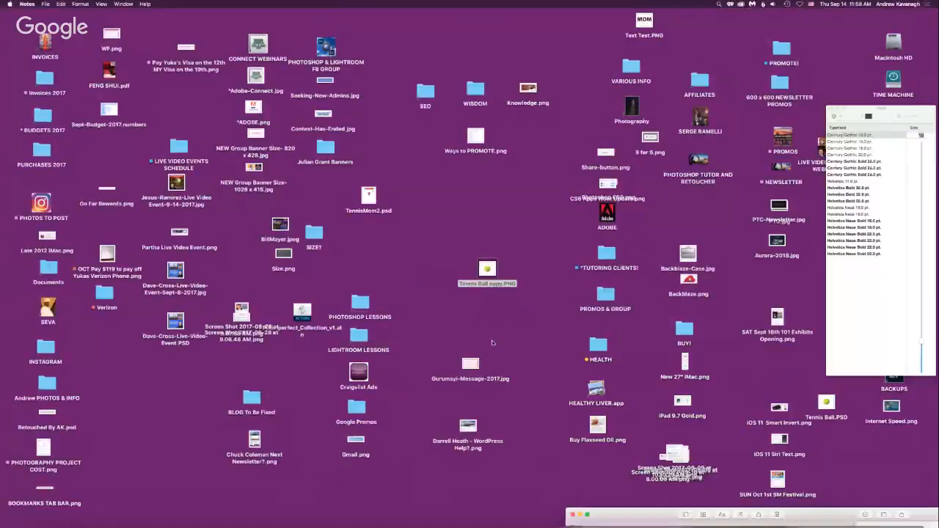
pyautogui.moveTo(487, 270); pyautogui.dragTo(374, 514)
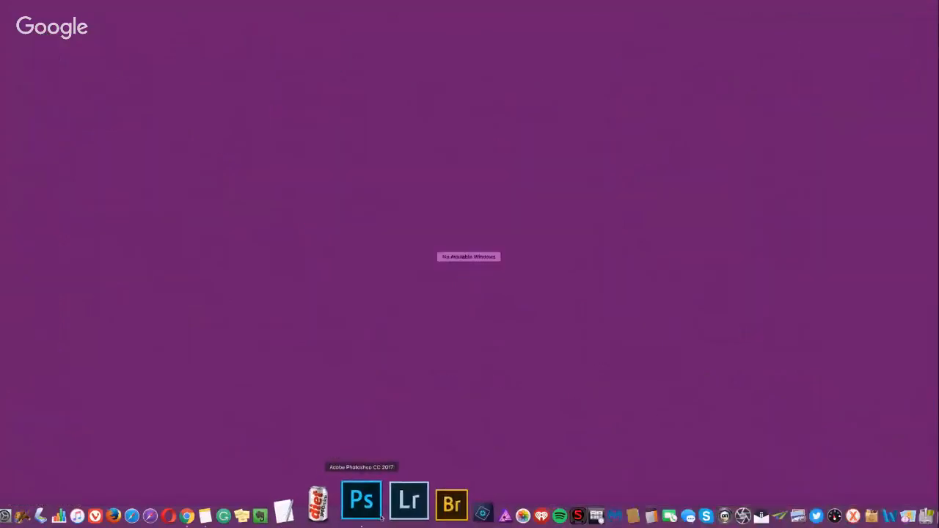
pyautogui.click(511, 341)
pyautogui.click(497, 286)
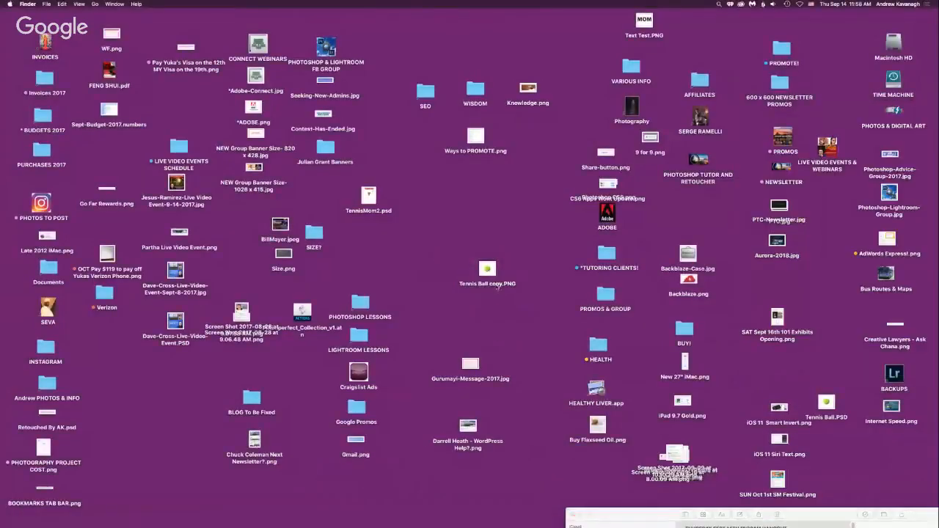
pyautogui.press('super+Tab')
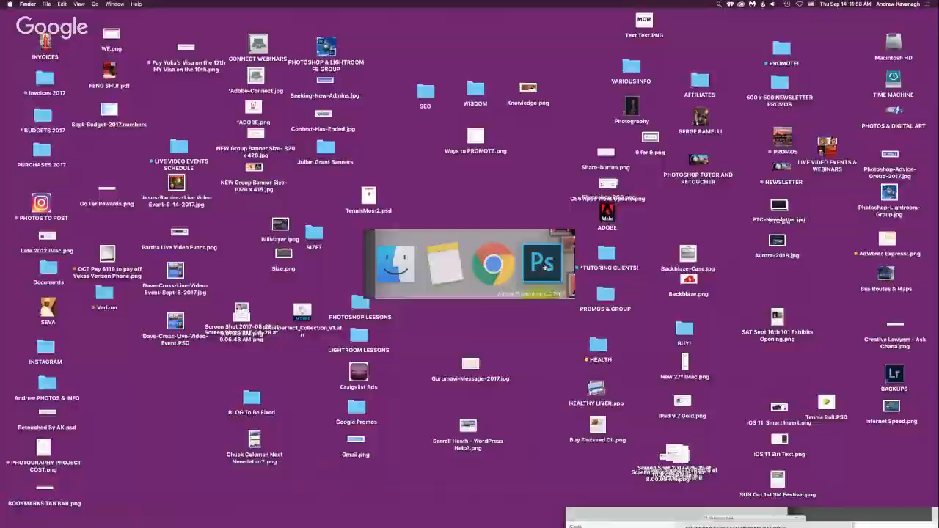
pyautogui.click(546, 265)
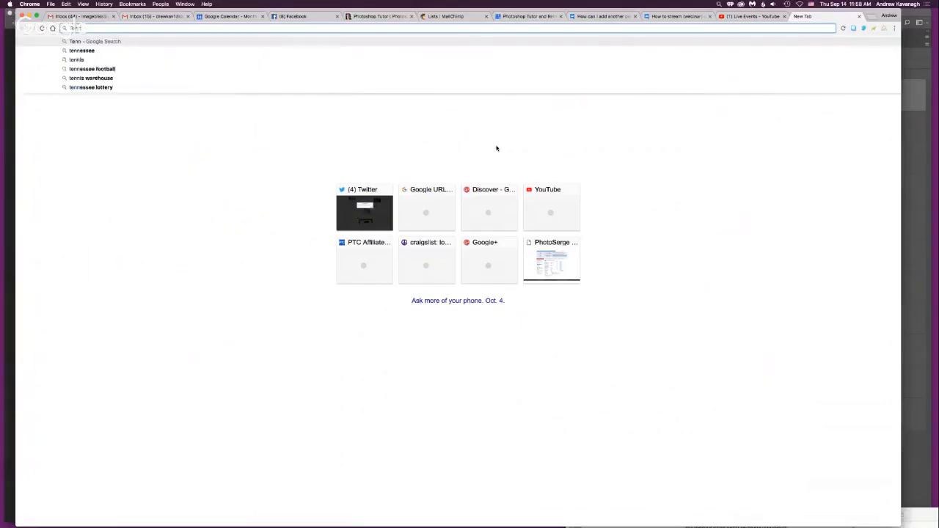
# Search Google Images in Chrome for "Tennis Ball" and check the yellow iStock ball's full image page, closing it again
pyautogui.write('Ball')
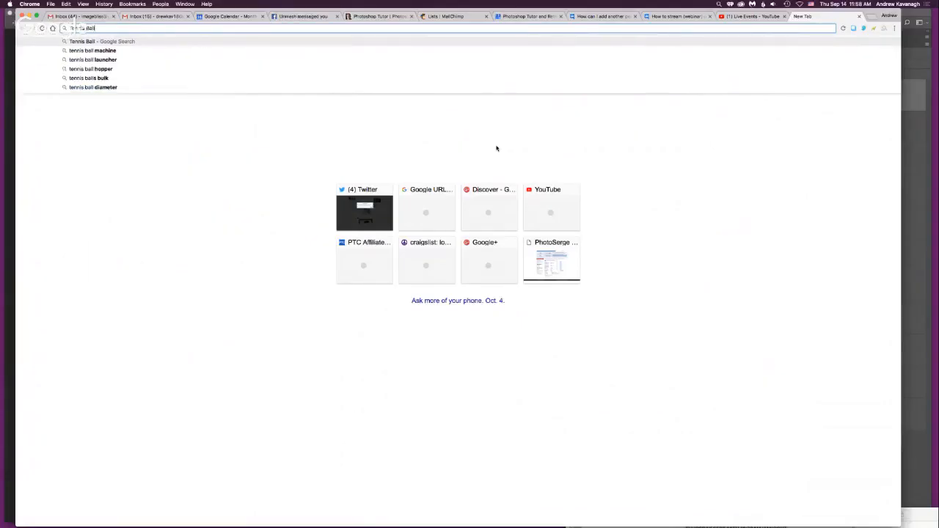
pyautogui.press('Return')
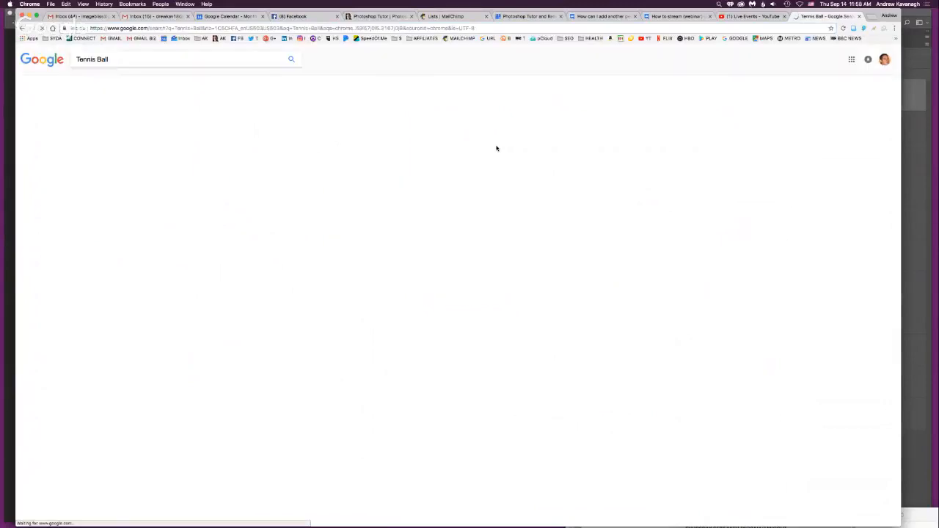
pyautogui.click(108, 80)
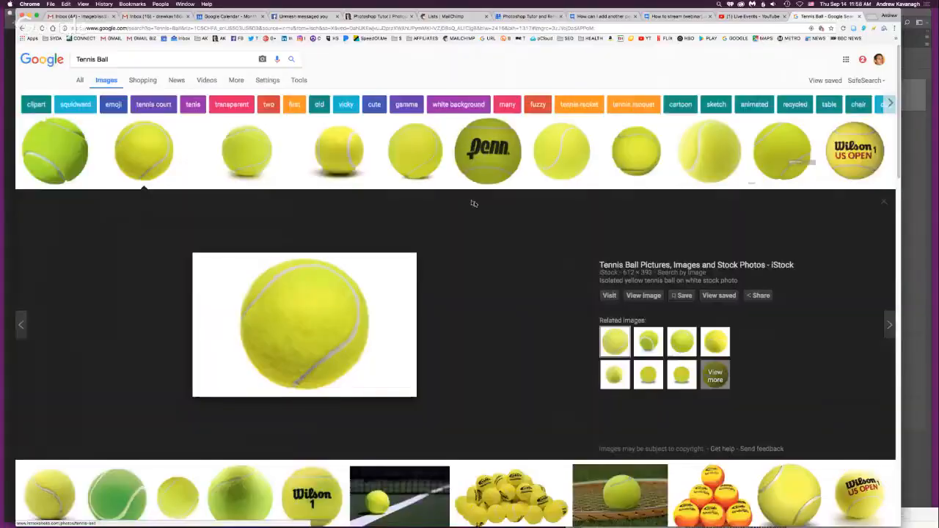
pyautogui.click(644, 295)
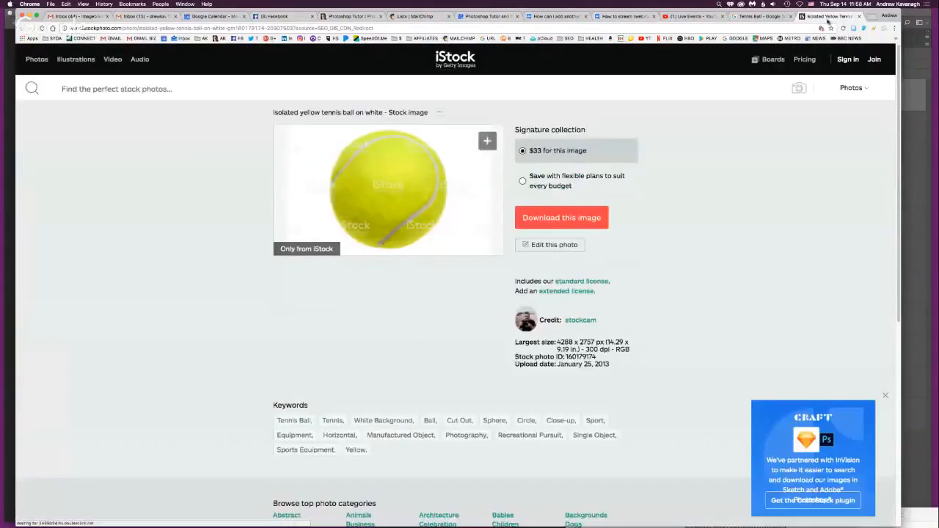
pyautogui.click(858, 16)
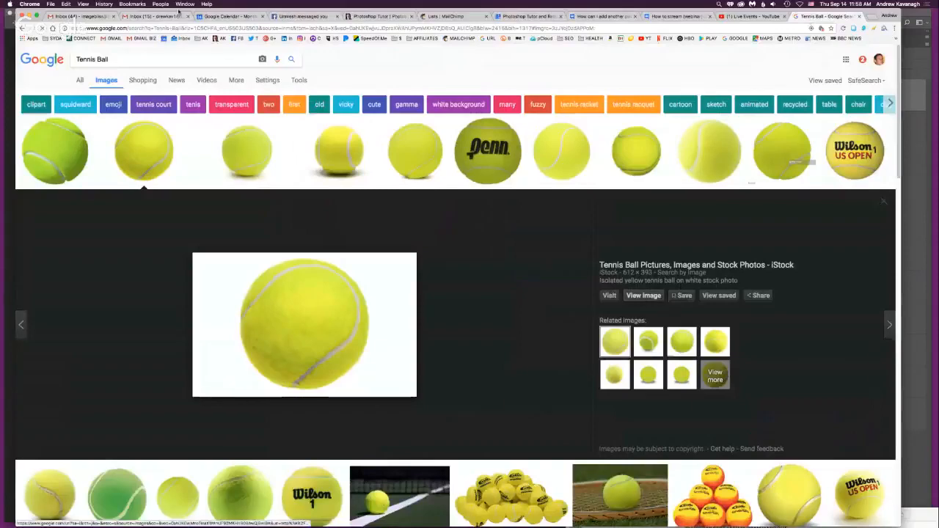
# Move the browser window aside to reveal Untitled-1 and place the yellow tennis ball image below the MOM text
pyautogui.moveTo(90, 13); pyautogui.dragTo(417, 29)
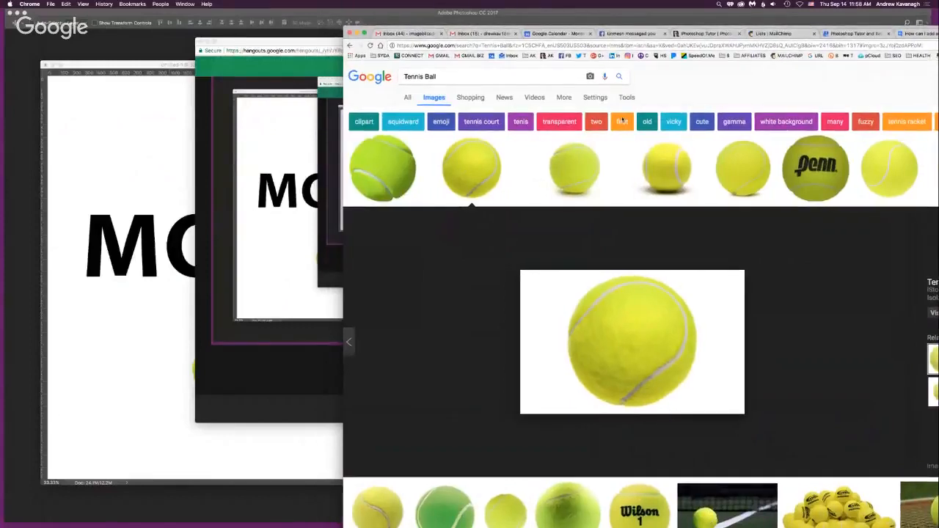
pyautogui.moveTo(663, 345); pyautogui.dragTo(144, 336)
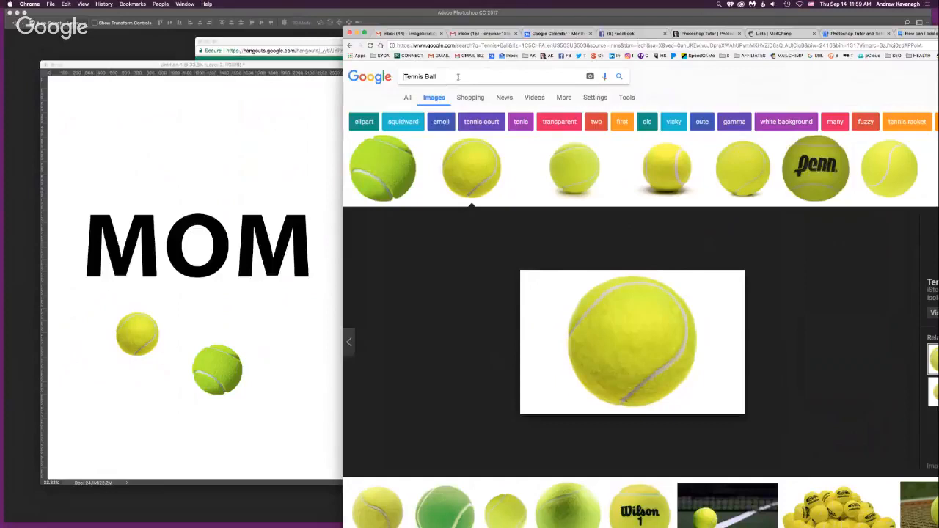
# Search Google Images for "Hamburger" and place the first result in Untitled-1, overlapping the lower part of the MOM text
pyautogui.moveTo(460, 77); pyautogui.dragTo(372, 78)
pyautogui.write('Hamburger')
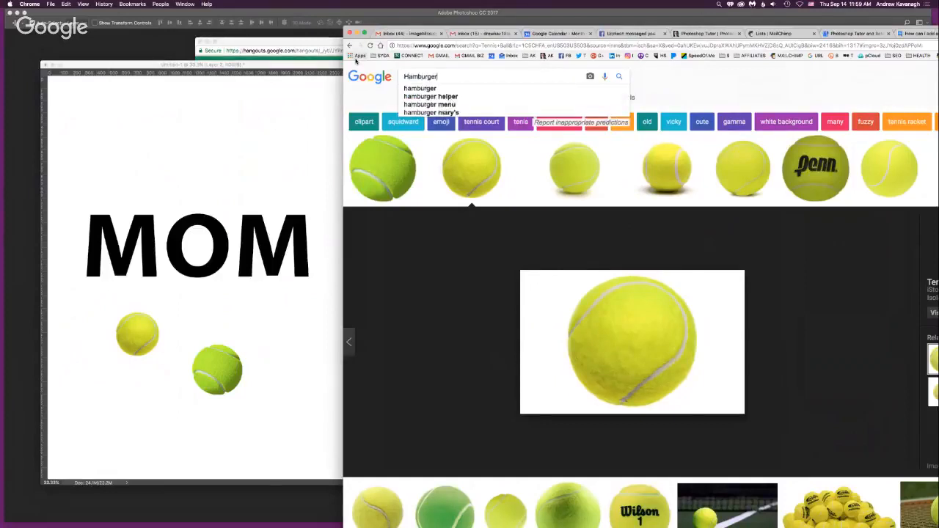
pyautogui.press('Return')
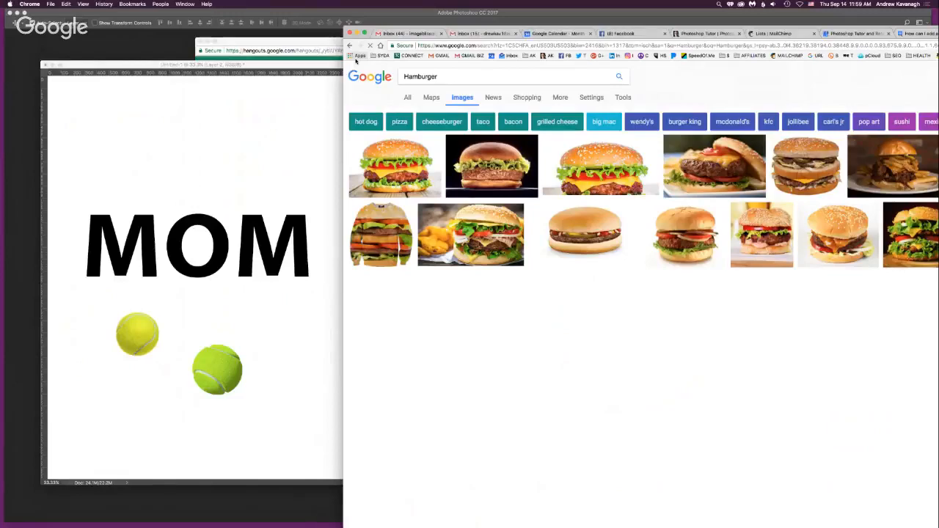
pyautogui.click(401, 176)
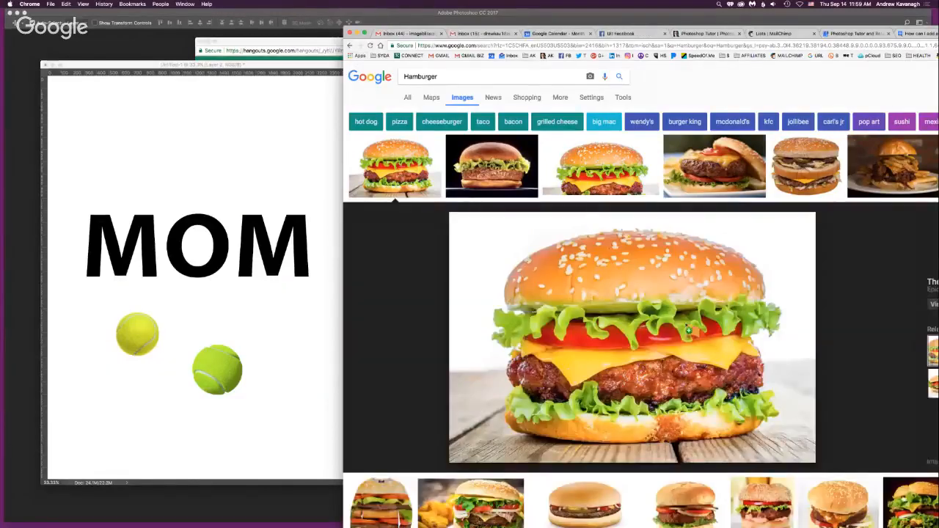
pyautogui.moveTo(689, 332); pyautogui.dragTo(234, 298)
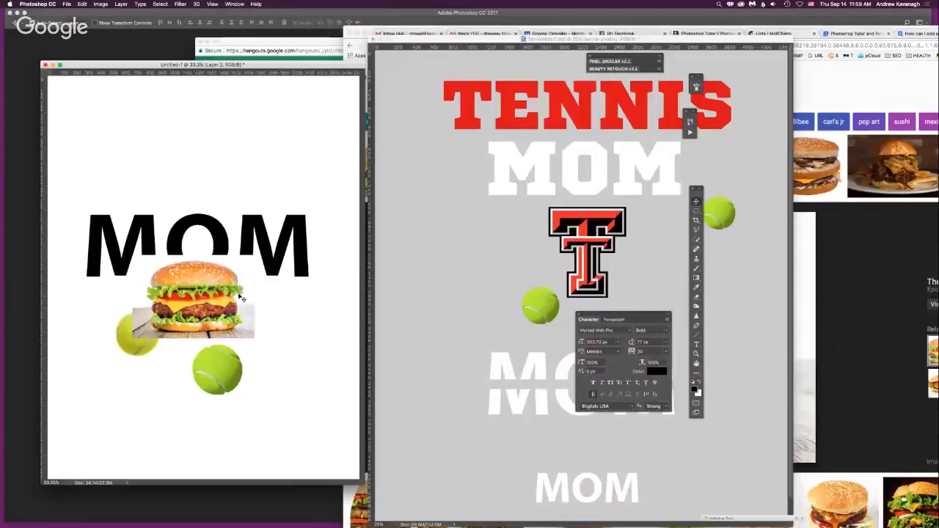
# Place a second copy of the hamburger image above the MOM text and show Untitled-1 in full-screen mode
pyautogui.click(861, 299)
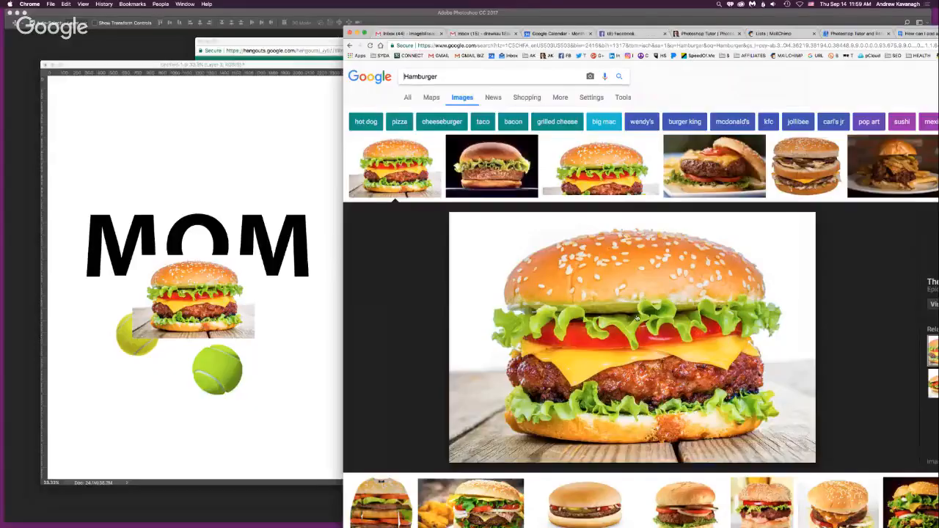
pyautogui.moveTo(637, 319); pyautogui.dragTo(152, 139)
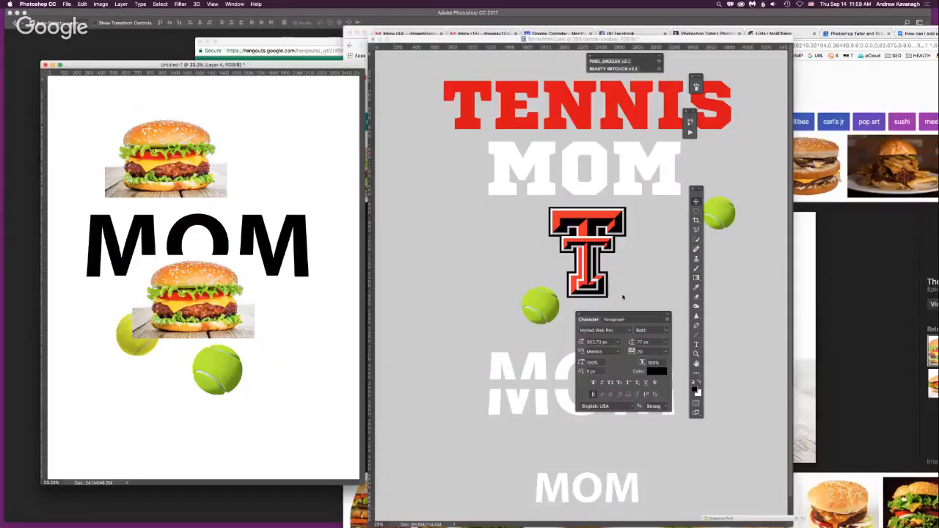
pyautogui.press('f')
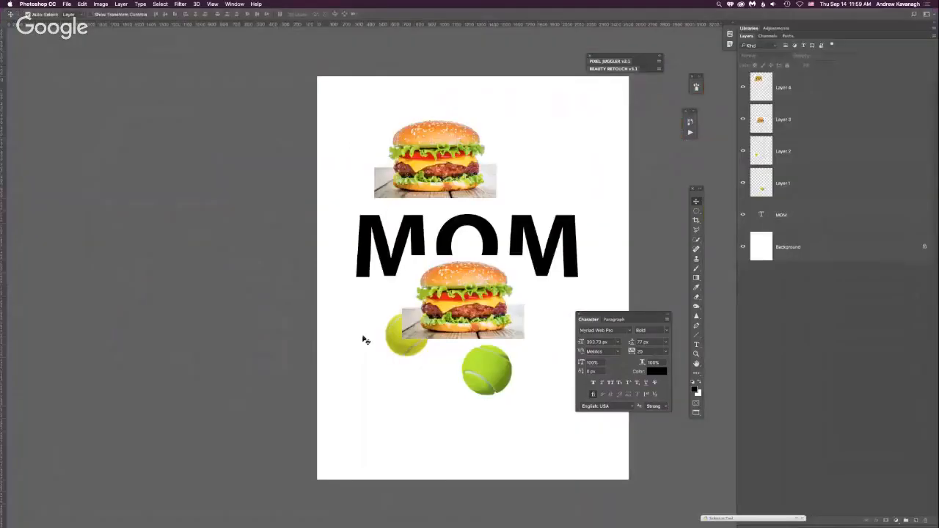
pyautogui.hscroll(5, 383, 318)
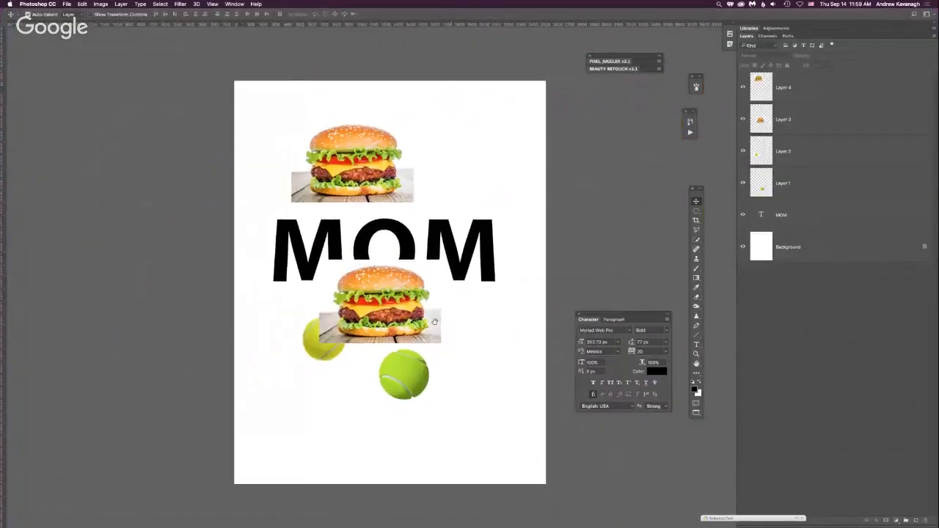
# Try scaling down the upper hamburger with Free Transform, and remove both hamburger layers from the document
pyautogui.click(370, 177)
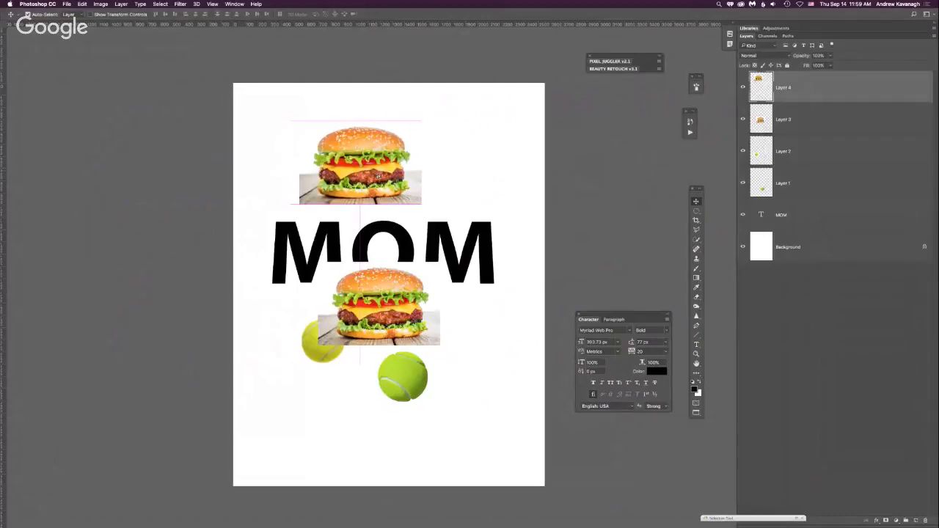
pyautogui.press('super+t')
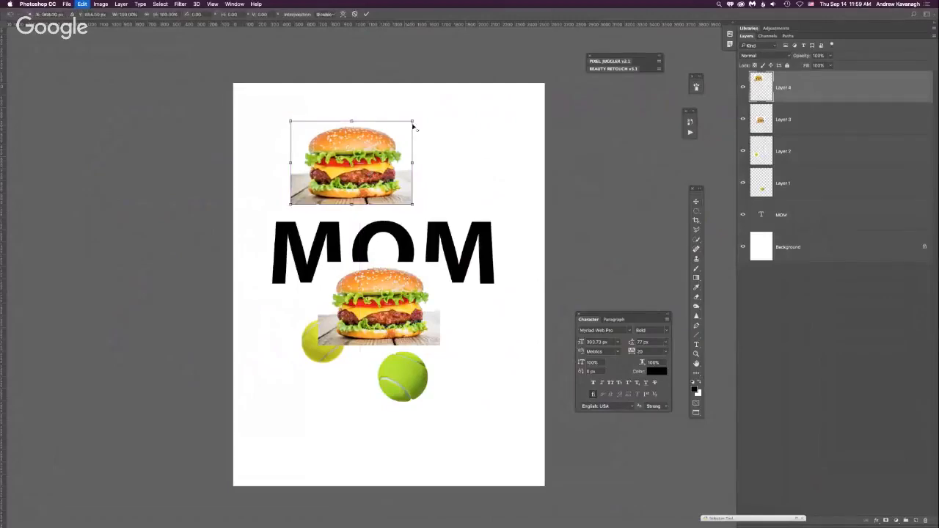
pyautogui.moveTo(413, 128); pyautogui.dragTo(346, 146)
pyautogui.press('Return')
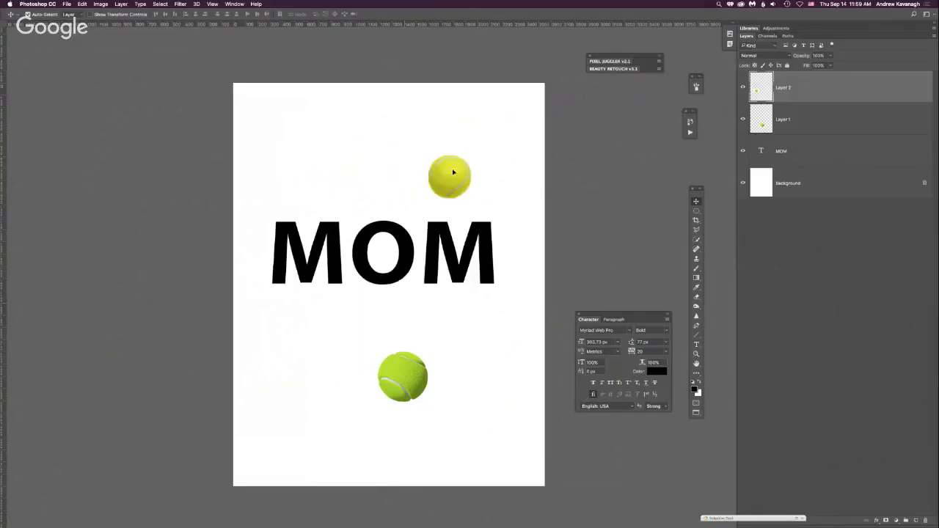
# Place the yellow ball above the first M and the green ball at the lower right, and duplicate the green ball beside it
pyautogui.moveTo(453, 172); pyautogui.dragTo(308, 158)
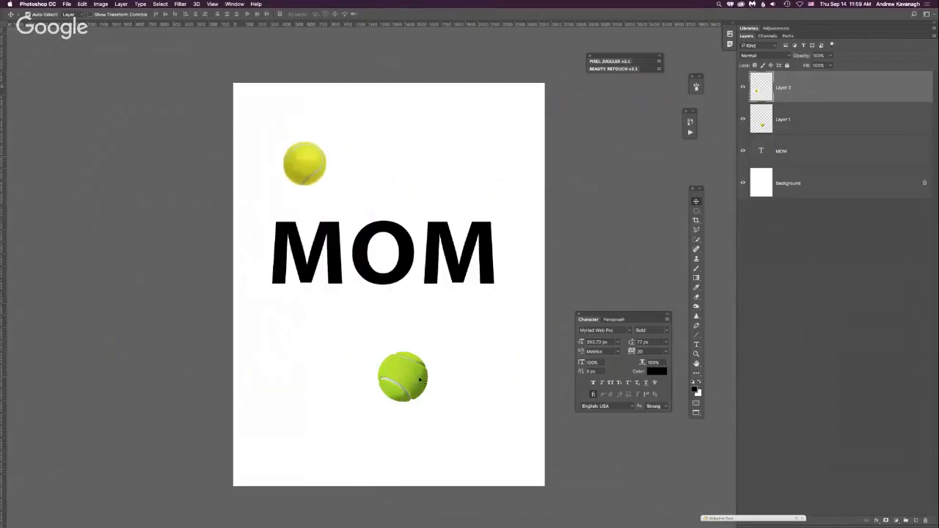
pyautogui.moveTo(421, 379); pyautogui.dragTo(469, 383)
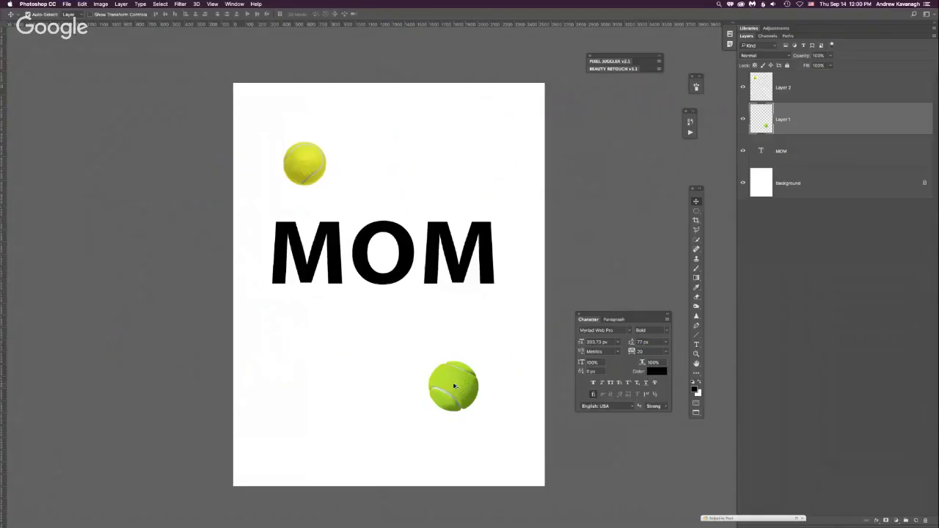
pyautogui.moveTo(453, 386); pyautogui.dragTo(333, 365)
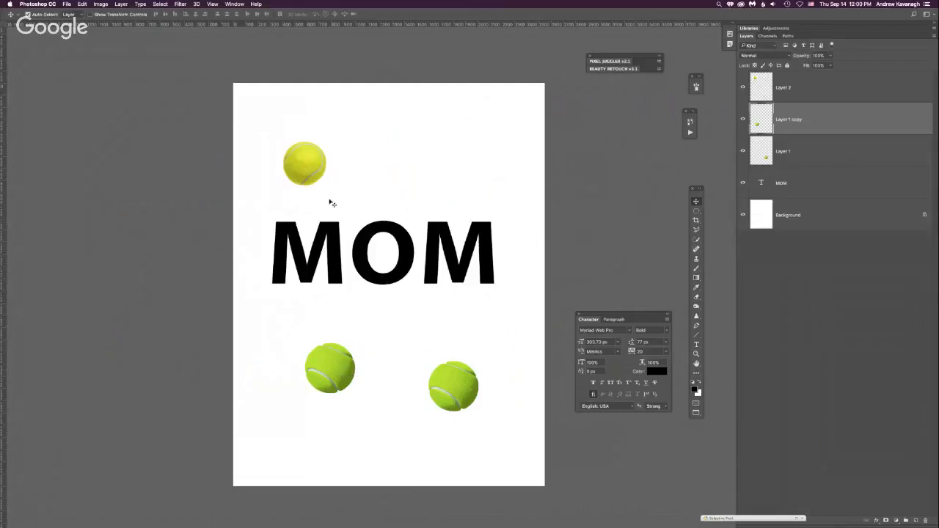
# Duplicate the yellow ball twice, placing the copies to its right above the MOM text
pyautogui.click(308, 165)
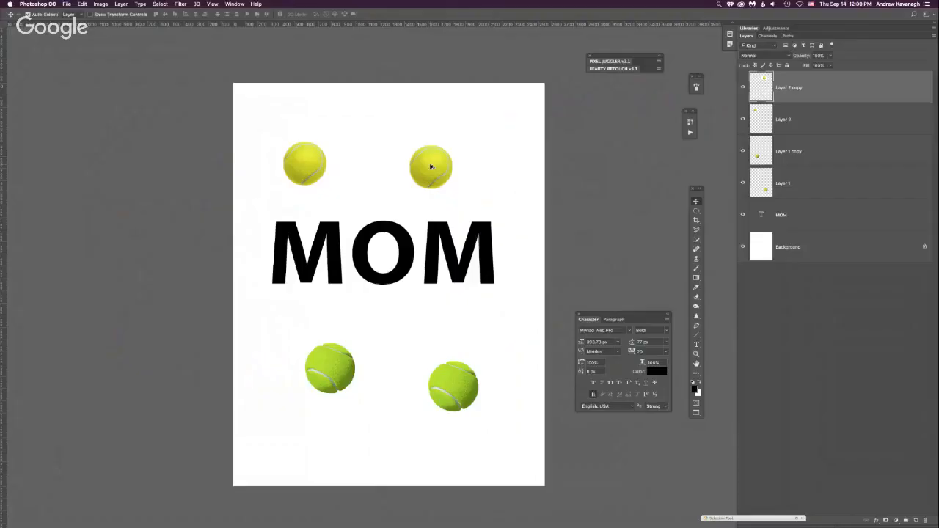
pyautogui.moveTo(429, 162); pyautogui.dragTo(495, 167)
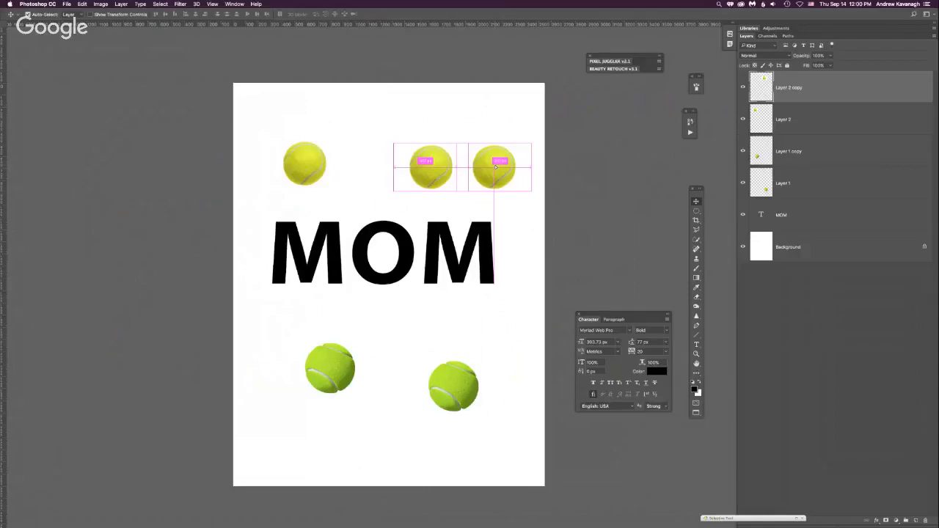
pyautogui.moveTo(495, 168); pyautogui.dragTo(495, 168)
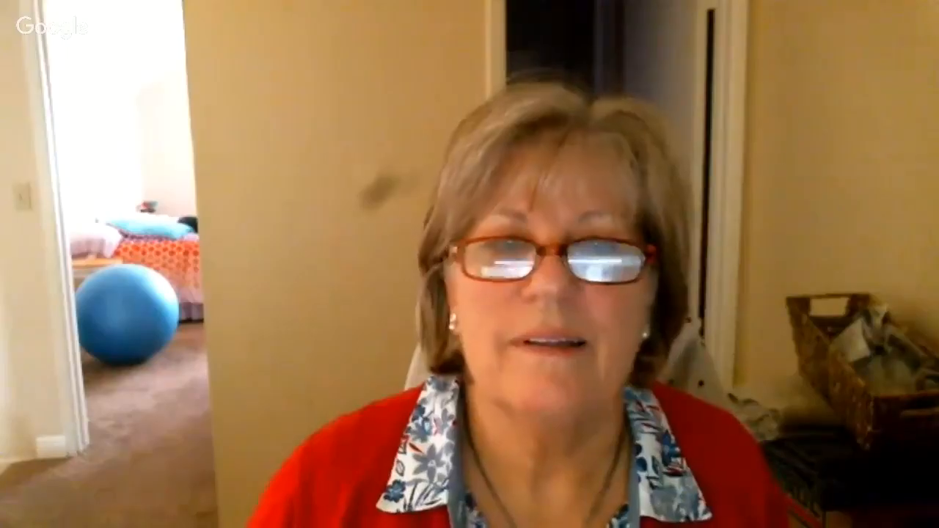
# Spread the three yellow balls above the MOM text at uneven heights, with the middle ball highest
pyautogui.moveTo(431, 167); pyautogui.dragTo(396, 137)
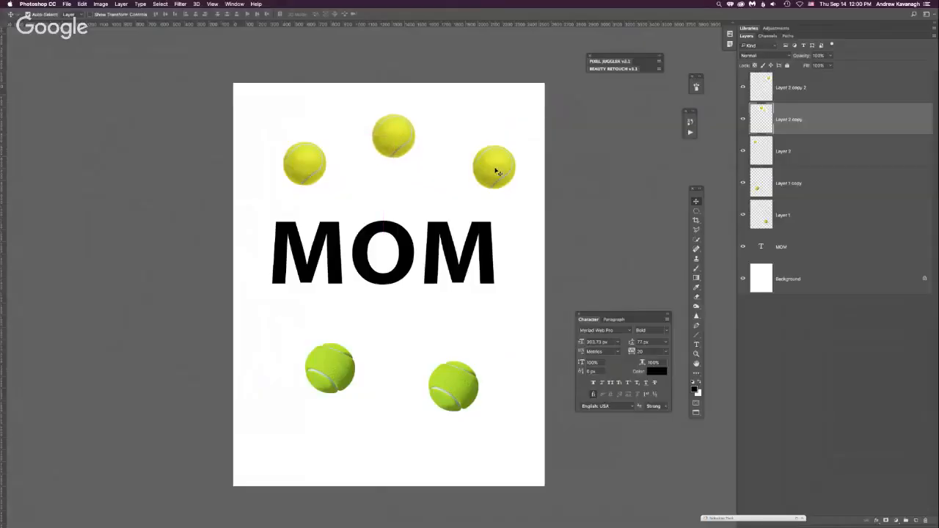
pyautogui.moveTo(495, 171); pyautogui.dragTo(473, 174)
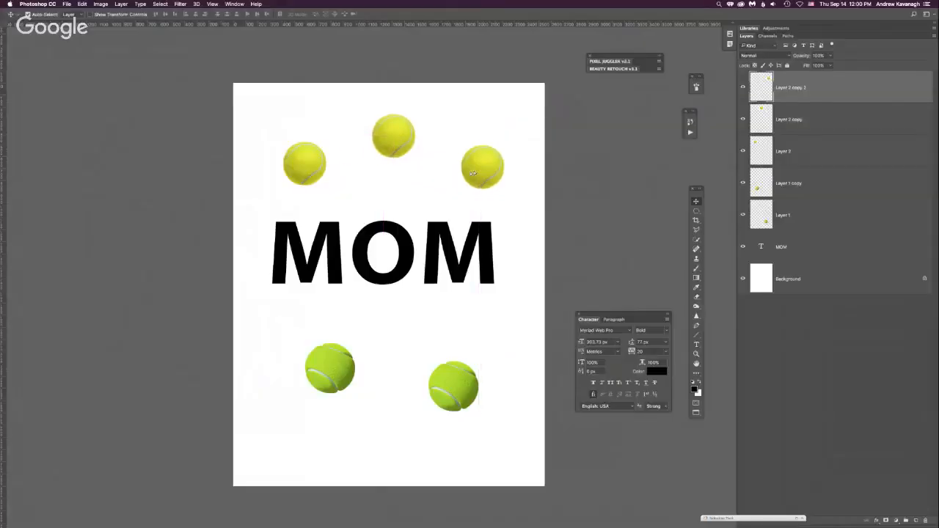
pyautogui.moveTo(308, 167); pyautogui.dragTo(305, 173)
pyautogui.moveTo(394, 139); pyautogui.dragTo(383, 134)
pyautogui.moveTo(484, 171); pyautogui.dragTo(464, 155)
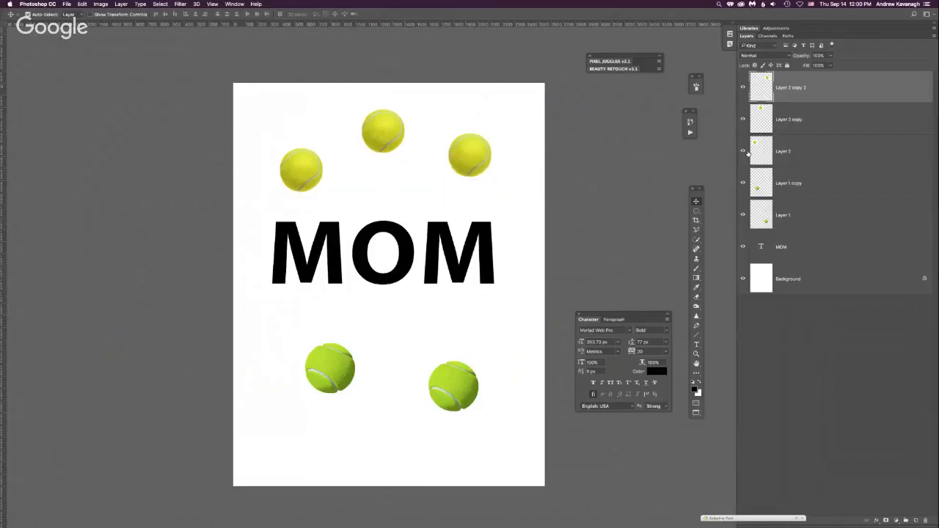
# Hide and show Layer 2, Layer 2 copy and Layer 2 copy 2 in turn to identify each yellow ball
pyautogui.click(743, 152)
pyautogui.click(743, 150)
pyautogui.click(742, 121)
pyautogui.click(743, 122)
pyautogui.click(743, 87)
pyautogui.click(742, 87)
# Select the three yellow ball layers and align their bottom edges, after undoing a trial alignment by horizontal centers
pyautogui.keyDown('shift'); pyautogui.click(798, 154); pyautogui.keyUp('shift')
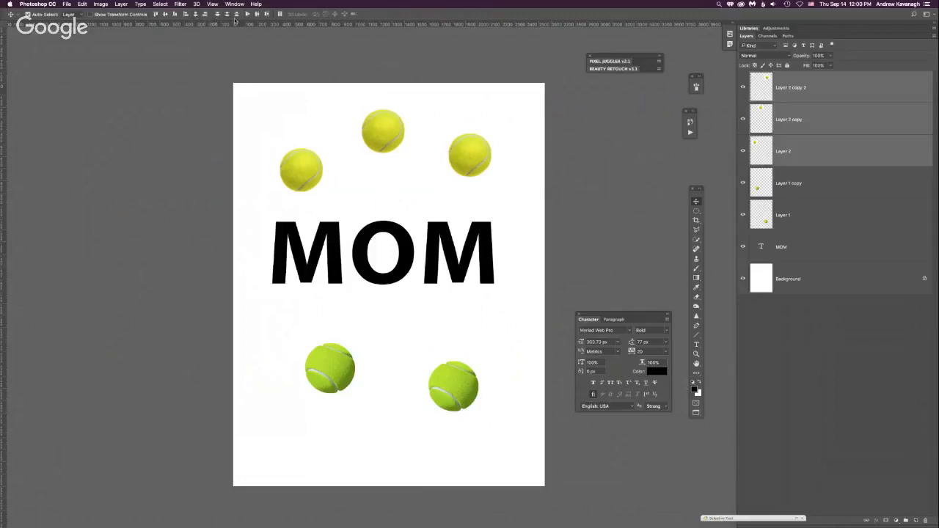
pyautogui.click(195, 14)
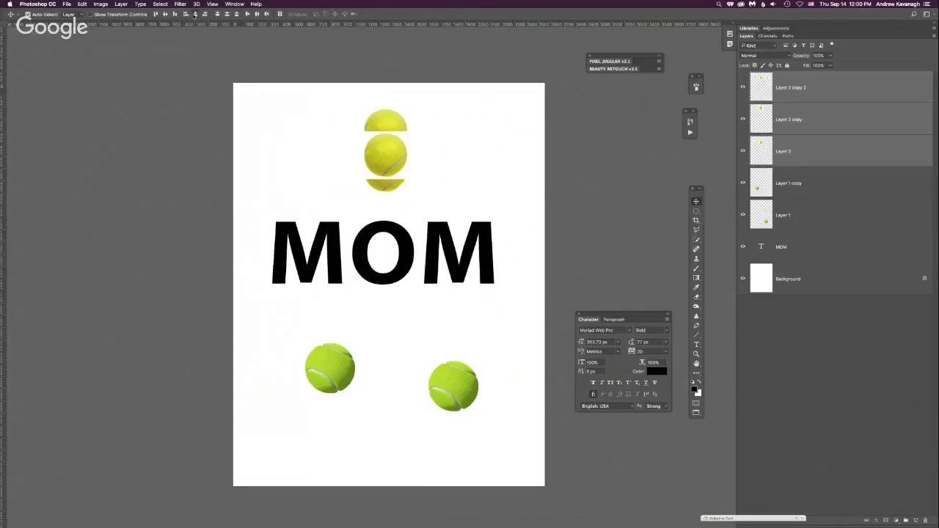
pyautogui.press('super+z')
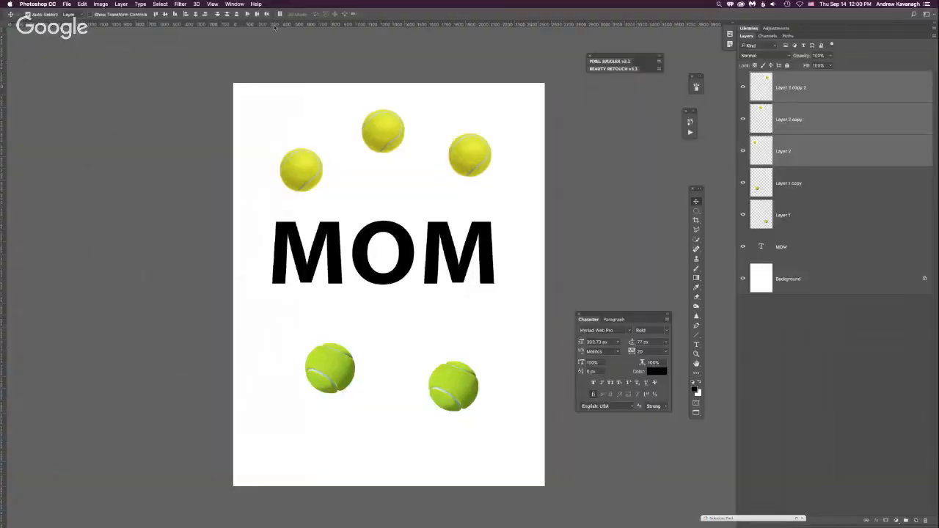
pyautogui.click(175, 14)
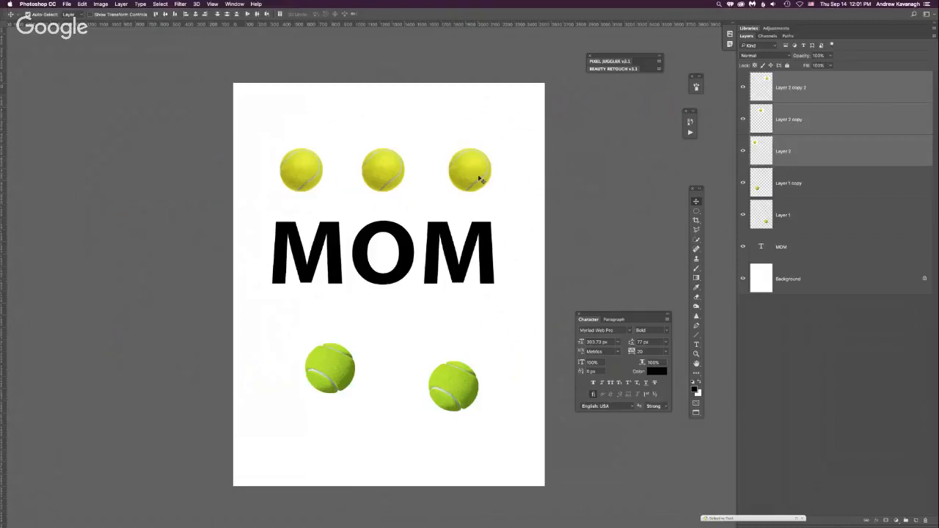
# Try moving the rightmost yellow ball without the other two selected, and undo the move
pyautogui.moveTo(479, 179); pyautogui.dragTo(525, 156)
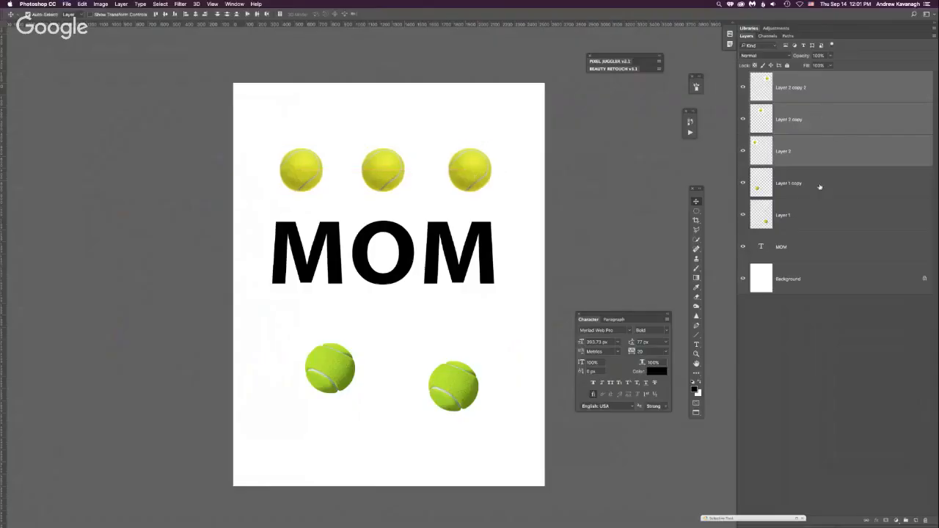
pyautogui.click(818, 182)
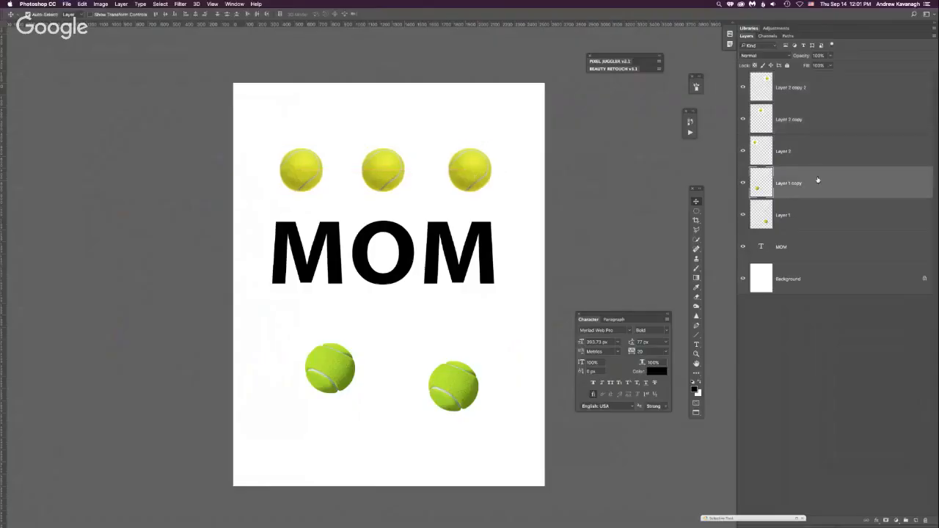
pyautogui.click(476, 174)
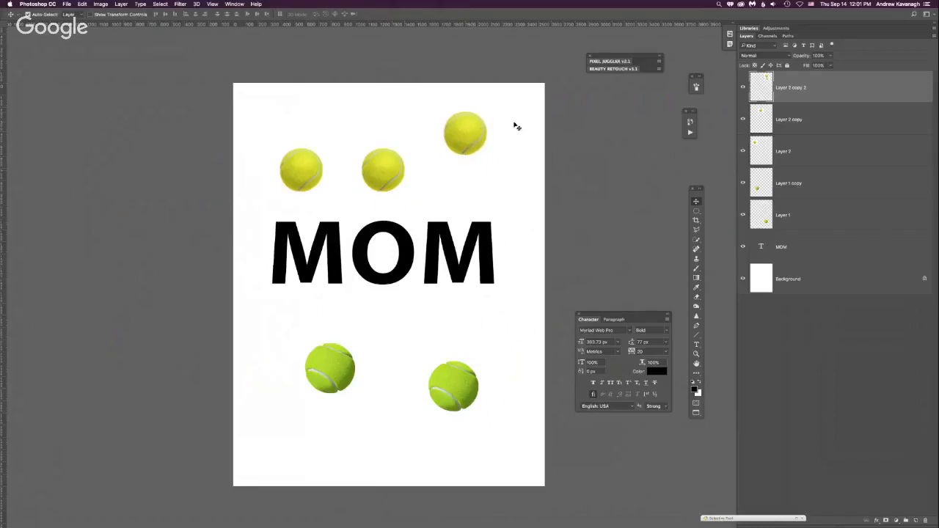
pyautogui.press('super+z')
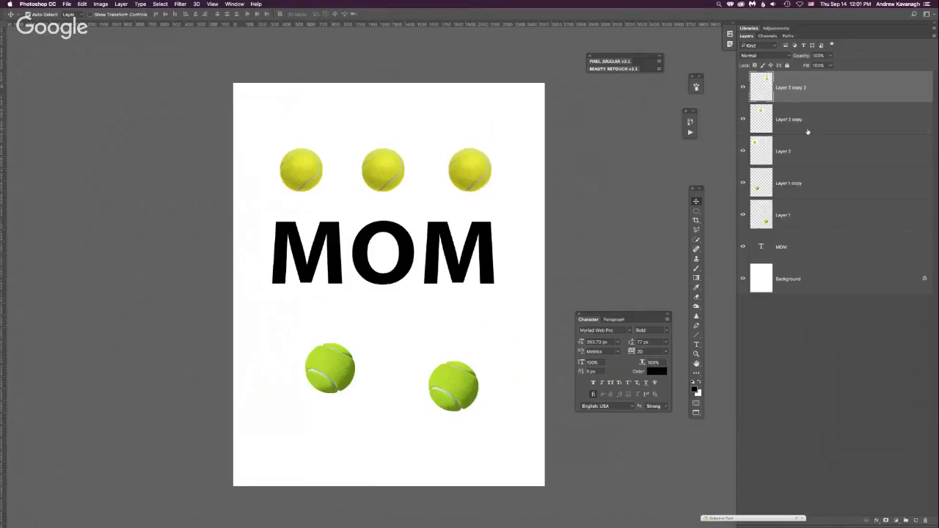
# Reselect the three yellow ball layers and move them together slightly higher above the MOM text
pyautogui.keyDown('shift'); pyautogui.click(802, 154); pyautogui.keyUp('shift')
pyautogui.moveTo(473, 174); pyautogui.dragTo(472, 465)
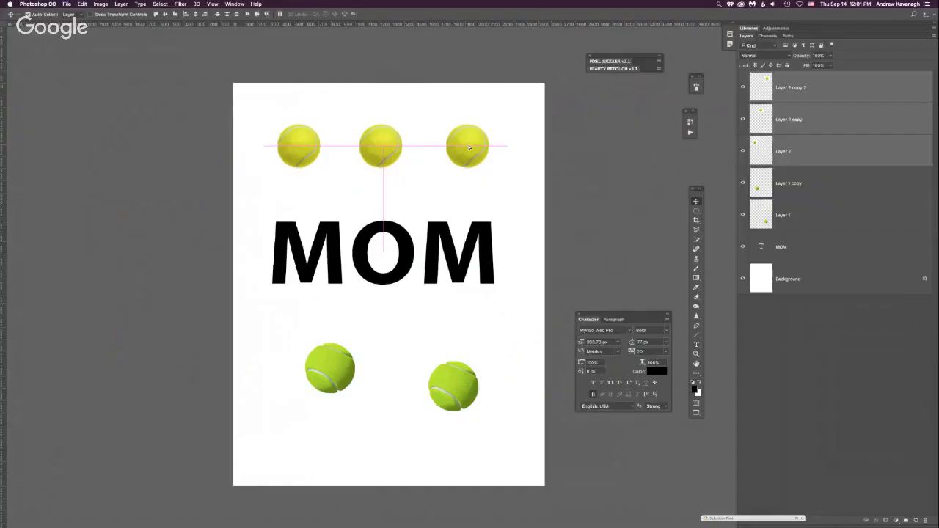
pyautogui.moveTo(469, 148); pyautogui.dragTo(475, 147)
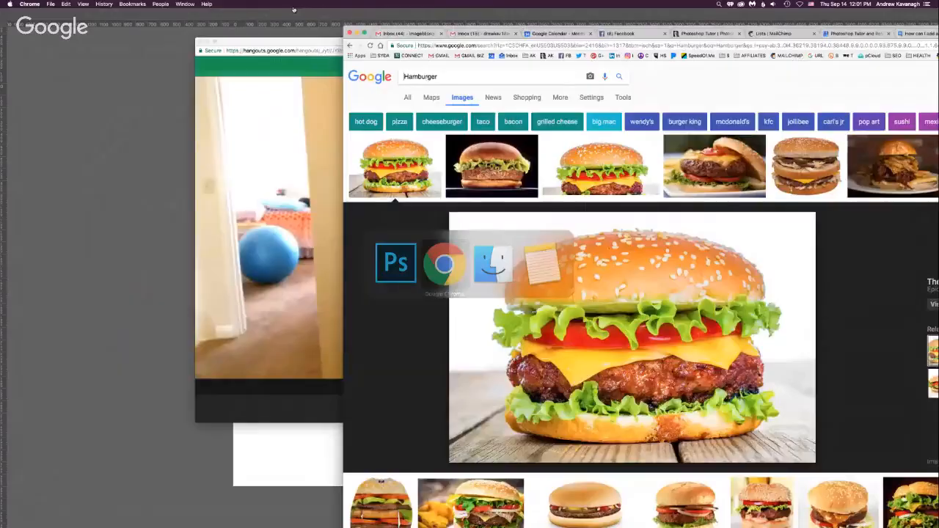
# Switch to Chrome, check the Gmail inbox and the Facebook page, and return to Photoshop
pyautogui.click(404, 34)
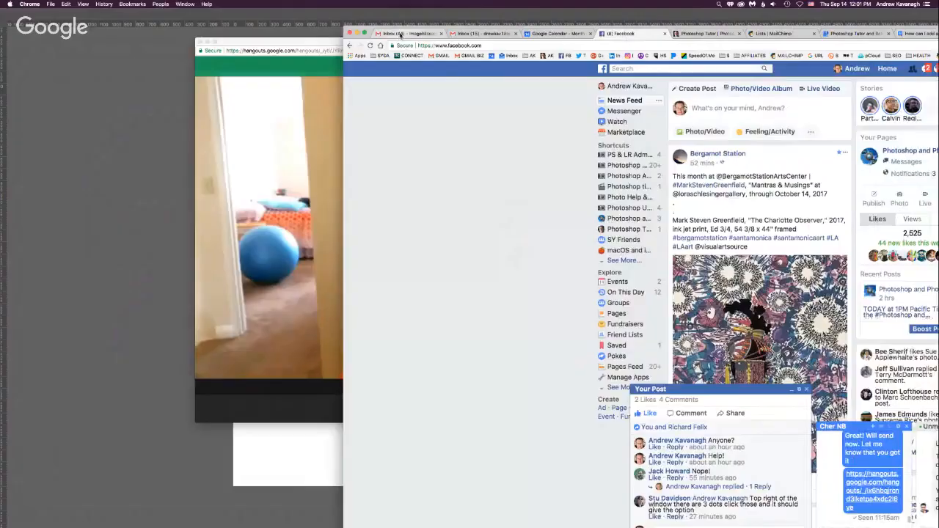
pyautogui.click(402, 35)
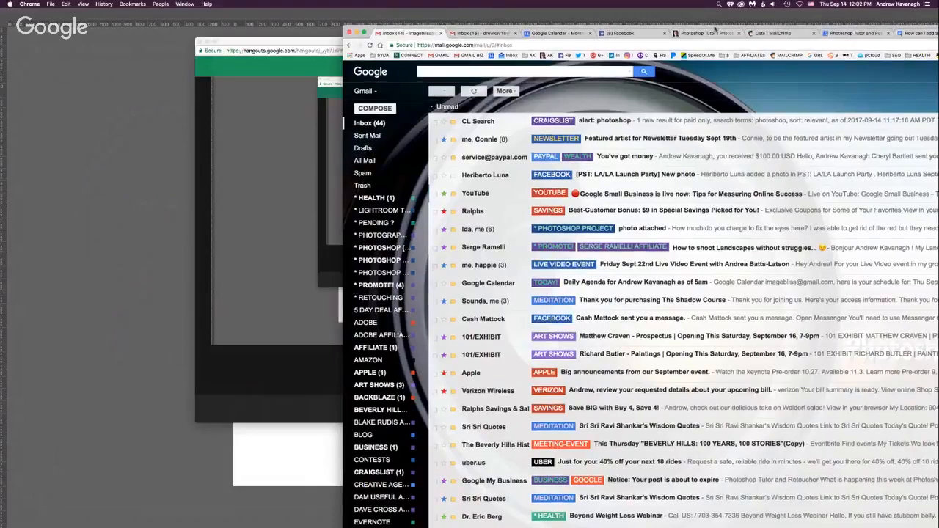
pyautogui.moveTo(715, 29); pyautogui.dragTo(610, 30)
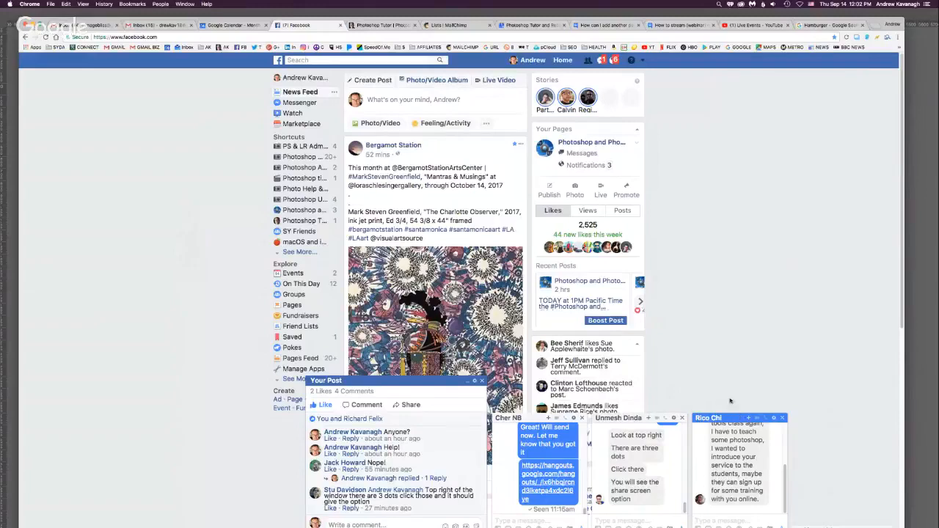
pyautogui.click(612, 515)
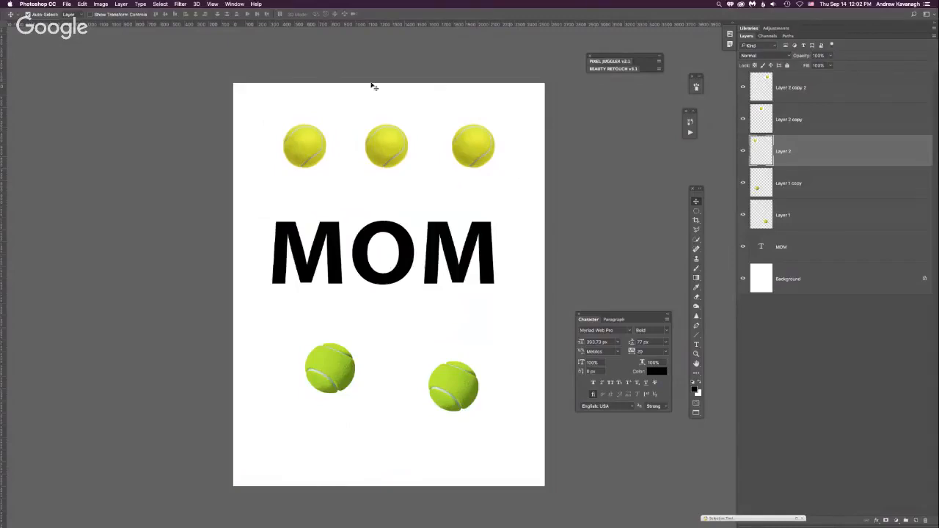
# Switch to Chrome, refresh the Gmail inbox and preview the chili-pepper-Pixabay.png attachment of the newest email
pyautogui.press('super+Tab')
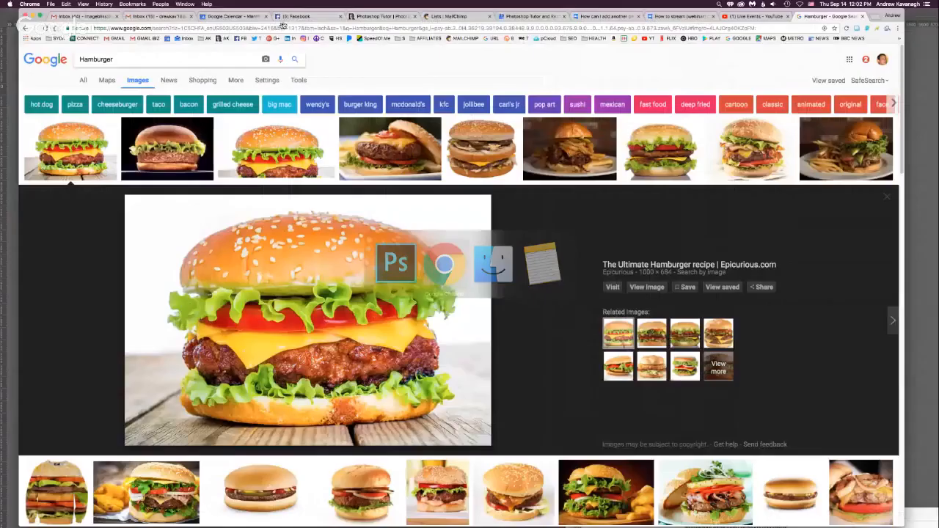
pyautogui.click(84, 16)
pyautogui.click(149, 74)
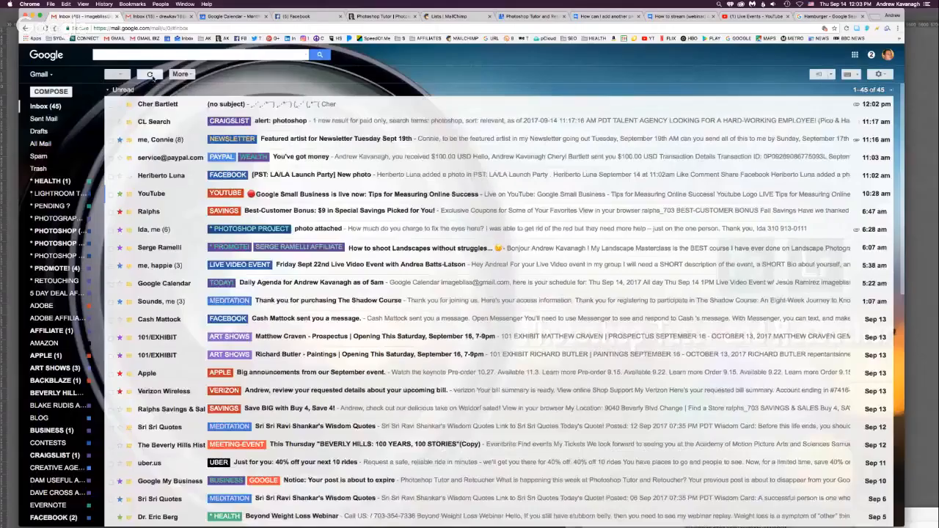
pyautogui.click(315, 74)
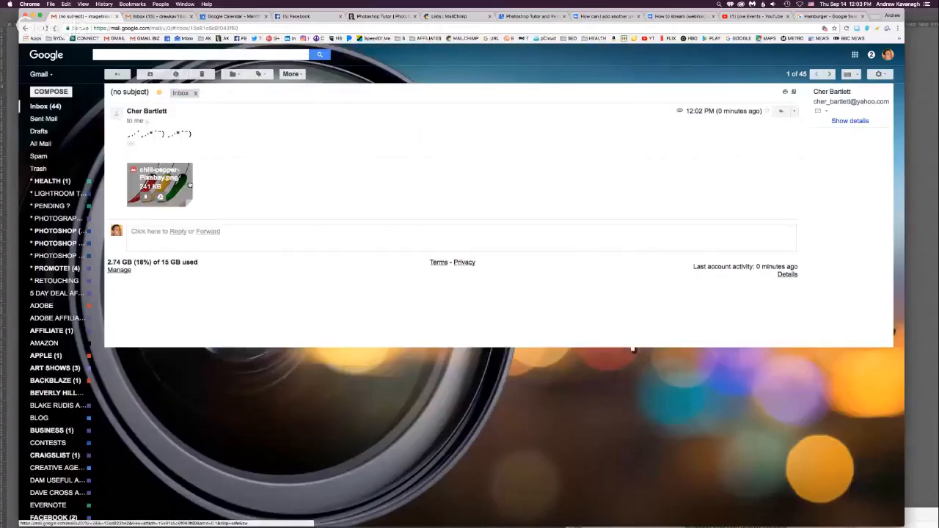
pyautogui.click(188, 185)
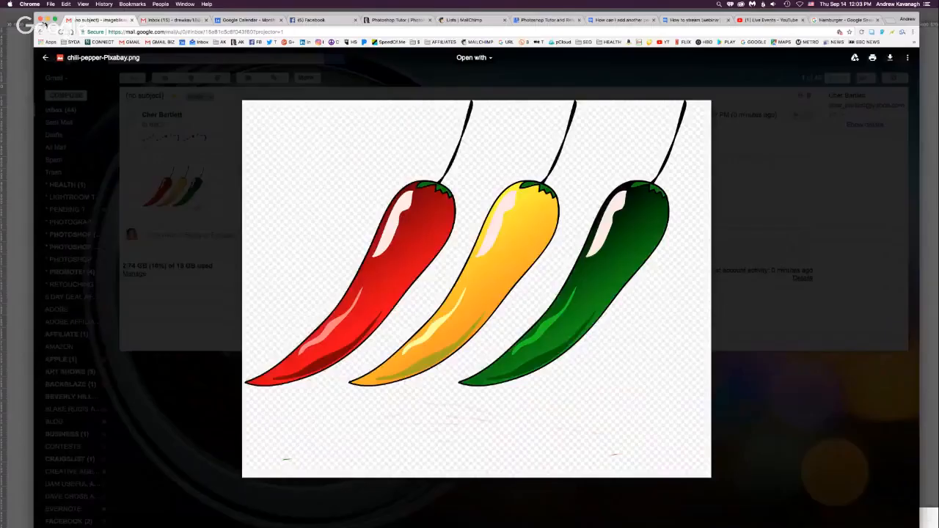
# Bring the chili pepper image into the Photoshop document and move it slightly down over the MOM text
pyautogui.moveTo(45, 25); pyautogui.dragTo(400, 21)
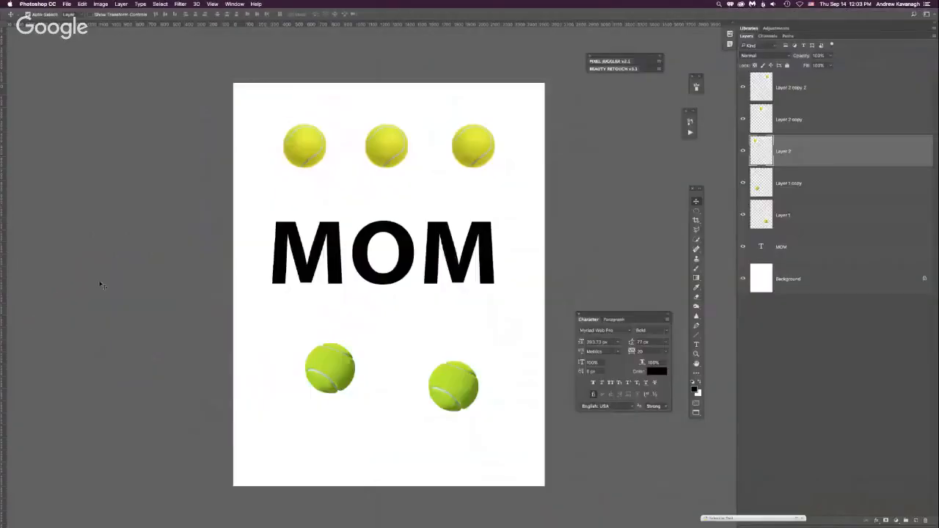
pyautogui.hotkey('ctrl', 'v')
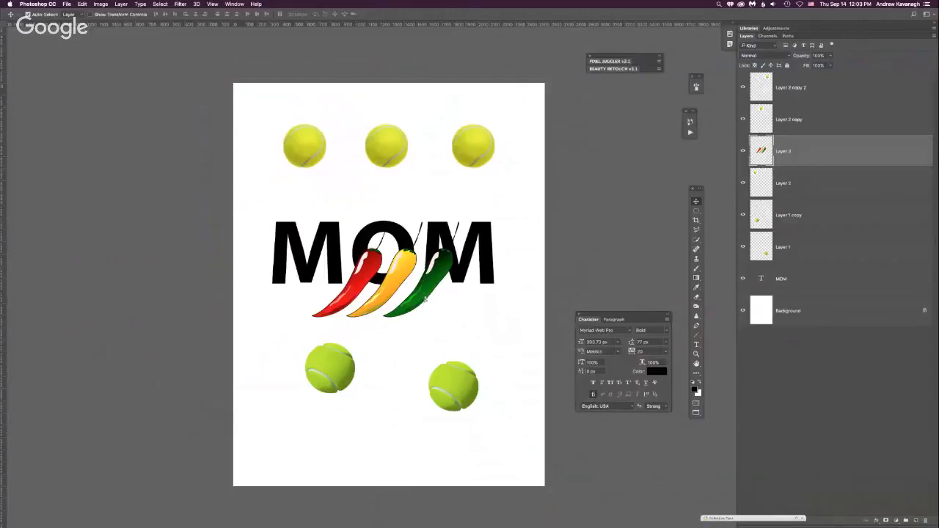
pyautogui.moveTo(426, 298)
pyautogui.mouseDown()
pyautogui.moveTo(424, 371)
pyautogui.moveTo(415, 289)
pyautogui.mouseUp()
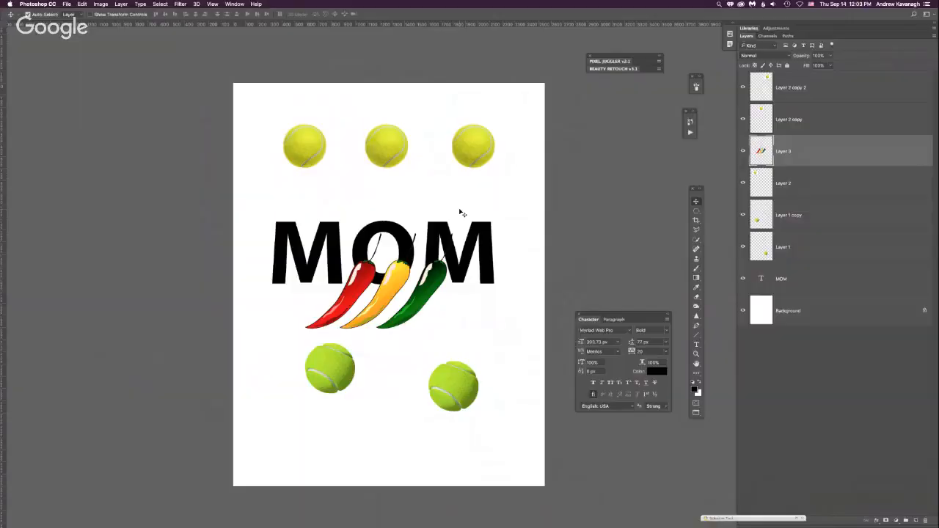
# Bring chili-pepper-Pixabay.png from the Gmail email in Chrome into the Photoshop document again and move it up over the left half of the MOM text
pyautogui.moveTo(462, 213); pyautogui.dragTo(462, 215)
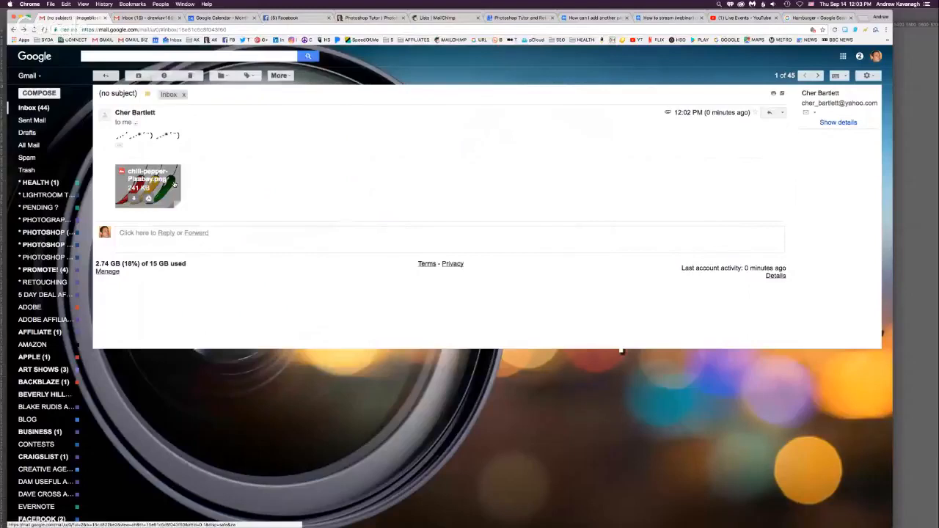
pyautogui.click(170, 192)
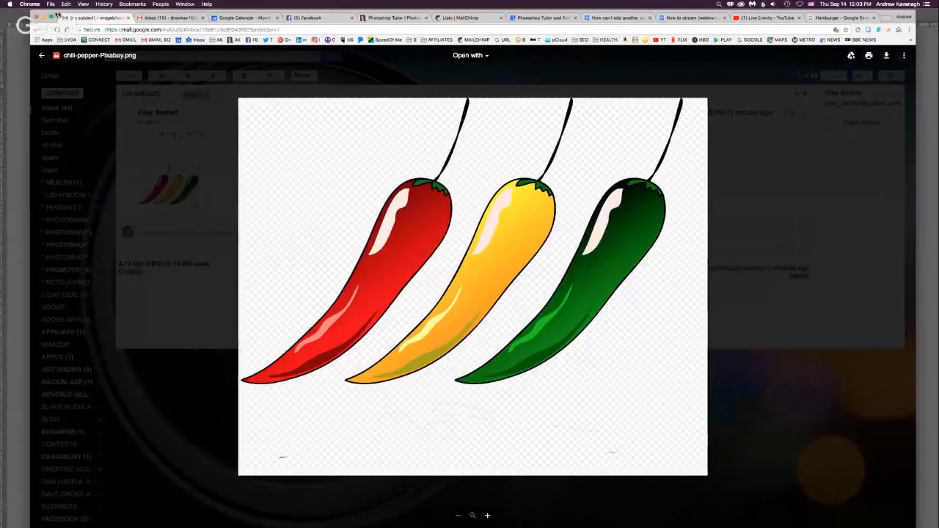
pyautogui.moveTo(35, 13); pyautogui.dragTo(405, 8)
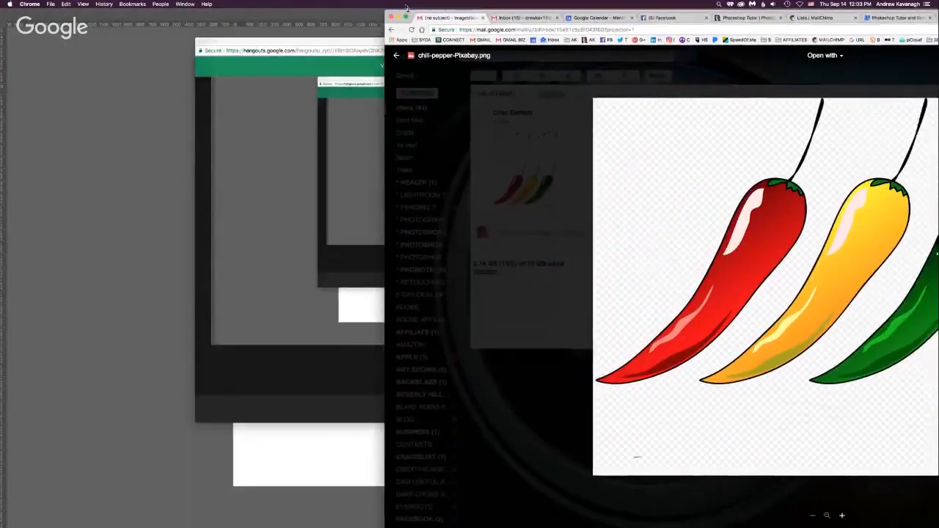
pyautogui.moveTo(796, 233); pyautogui.dragTo(438, 358)
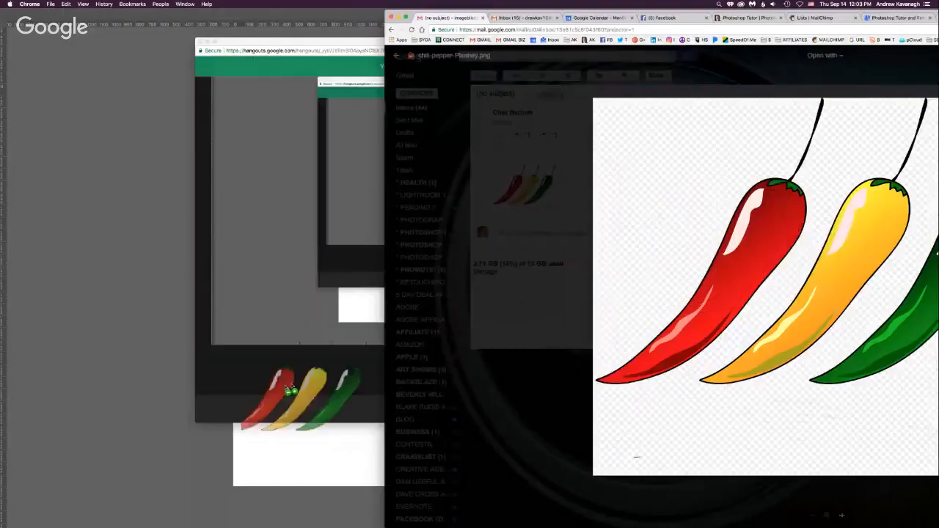
pyautogui.press('super+Tab')
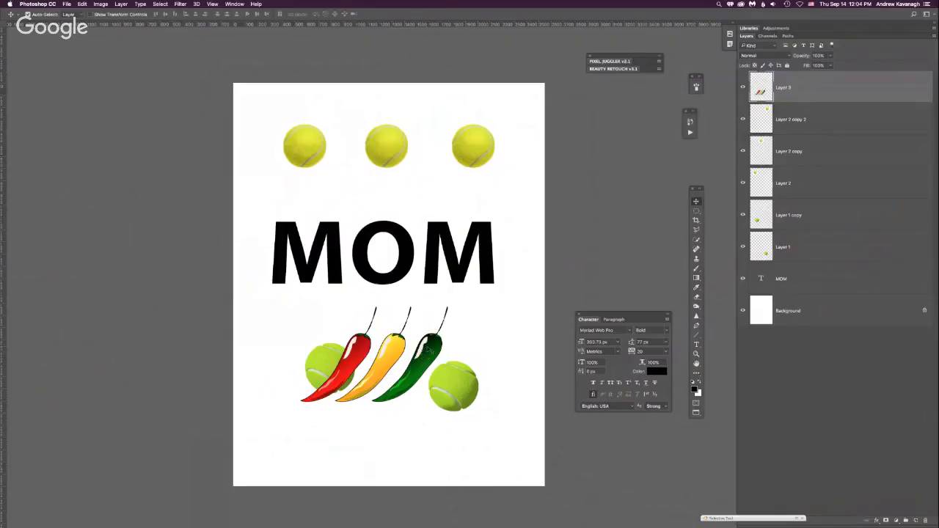
pyautogui.moveTo(429, 357); pyautogui.dragTo(490, 248)
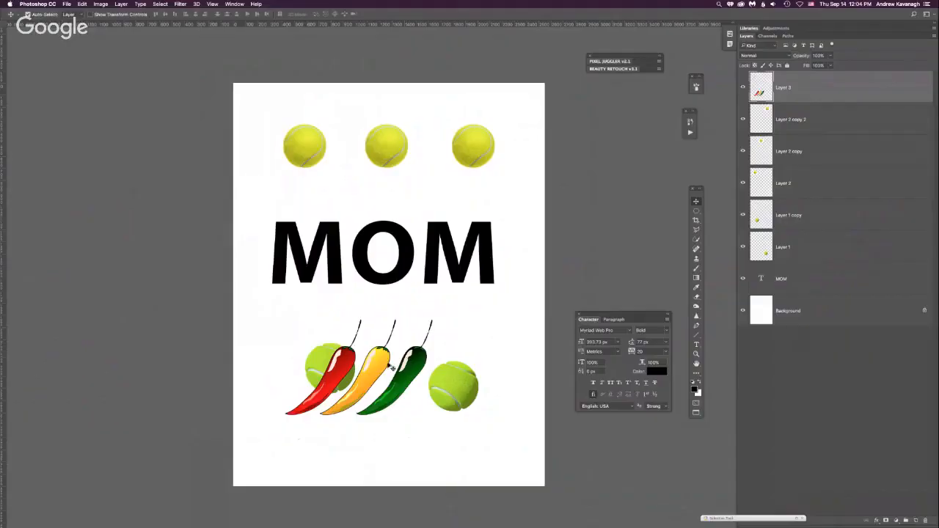
pyautogui.moveTo(391, 368); pyautogui.dragTo(429, 334)
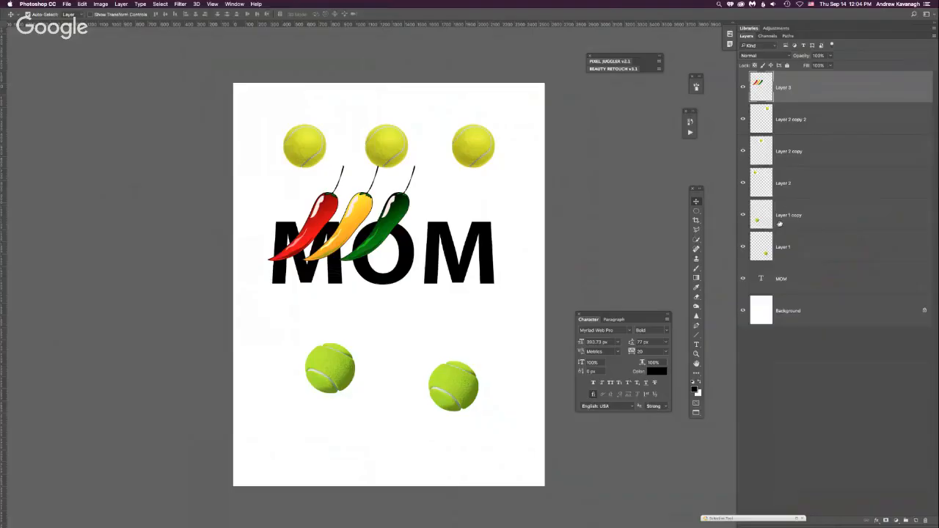
# Hide the MOM text and all tennis ball layers, and move the chili peppers to the middle of the page
pyautogui.click(414, 268)
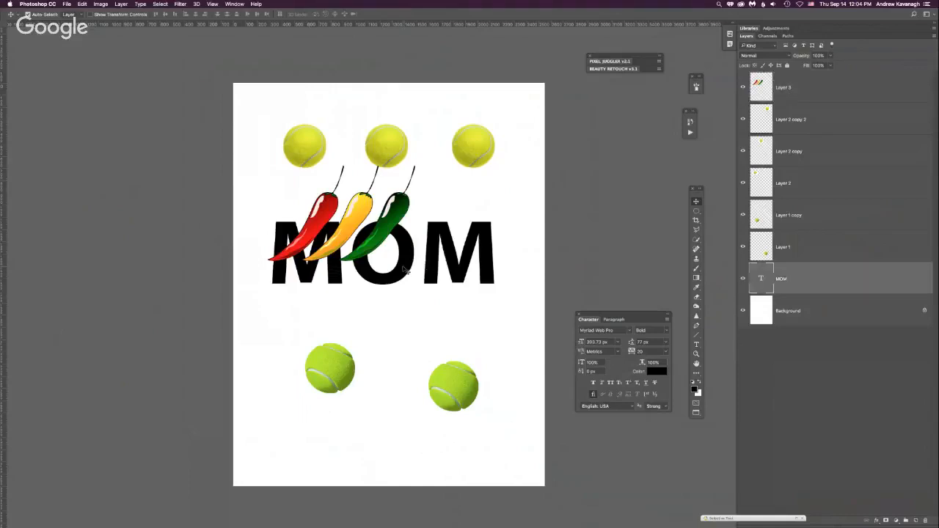
pyautogui.click(741, 279)
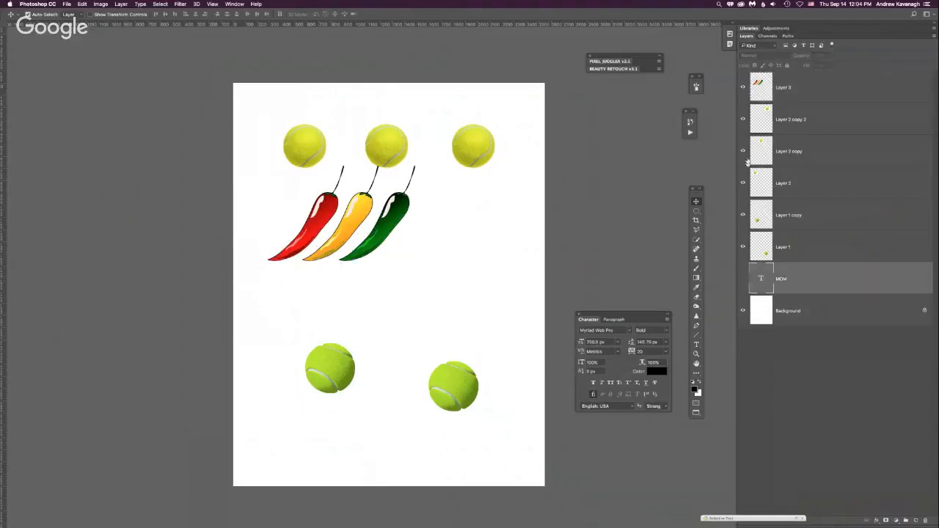
pyautogui.moveTo(744, 157); pyautogui.dragTo(742, 119)
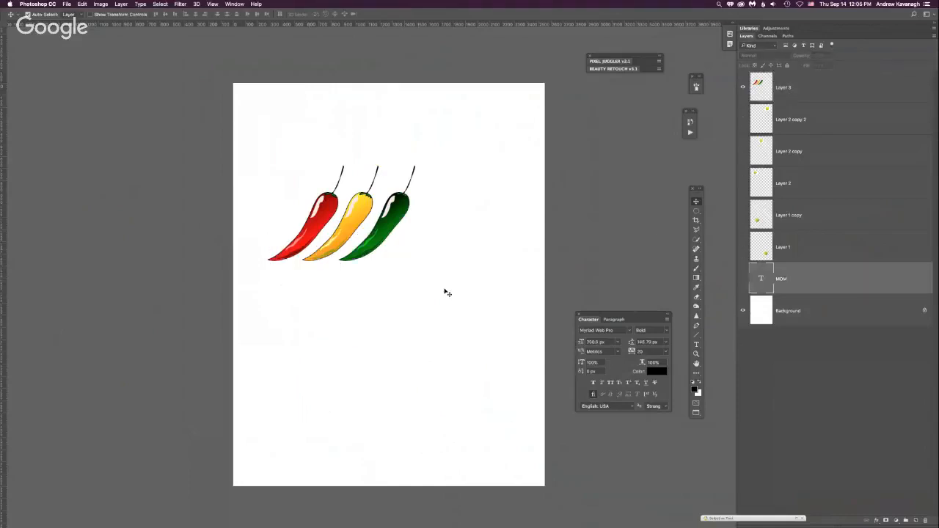
pyautogui.moveTo(393, 239); pyautogui.dragTo(413, 278)
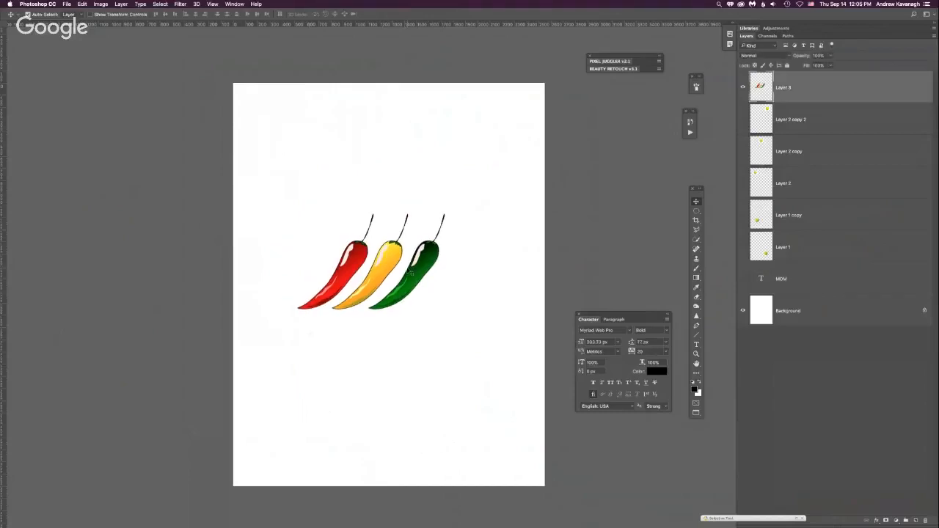
# Toggle the chili pepper layer off and on, hide the Background layer, and shift the peppers slightly down and right
pyautogui.press('super+equal')
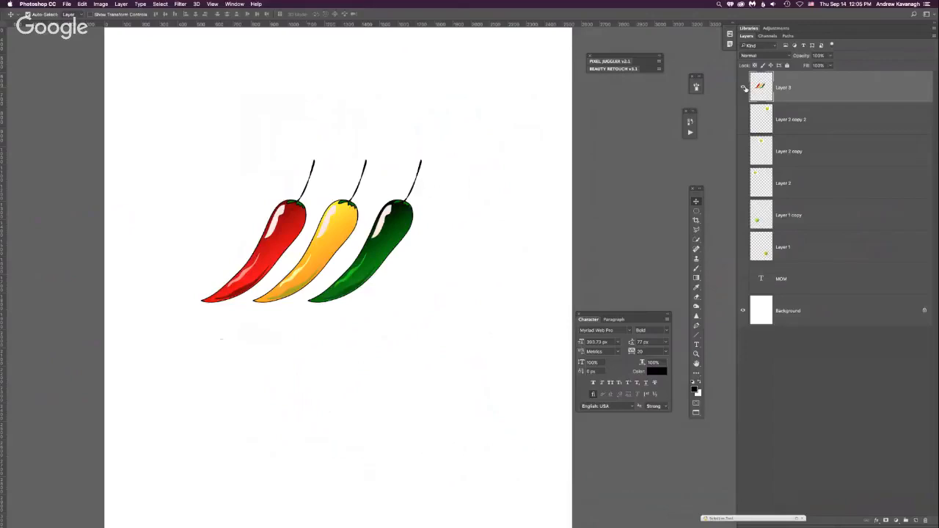
pyautogui.click(743, 87)
pyautogui.click(742, 87)
pyautogui.click(742, 310)
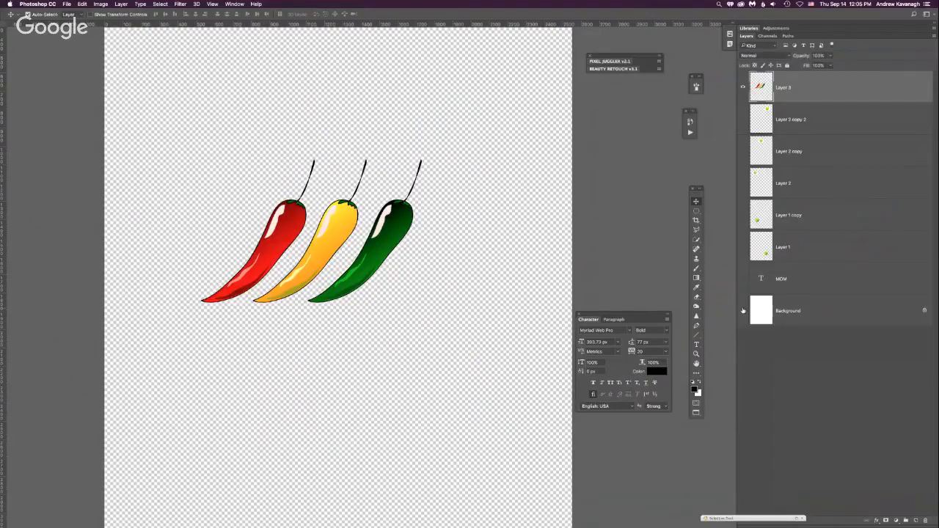
pyautogui.moveTo(361, 263); pyautogui.dragTo(380, 273)
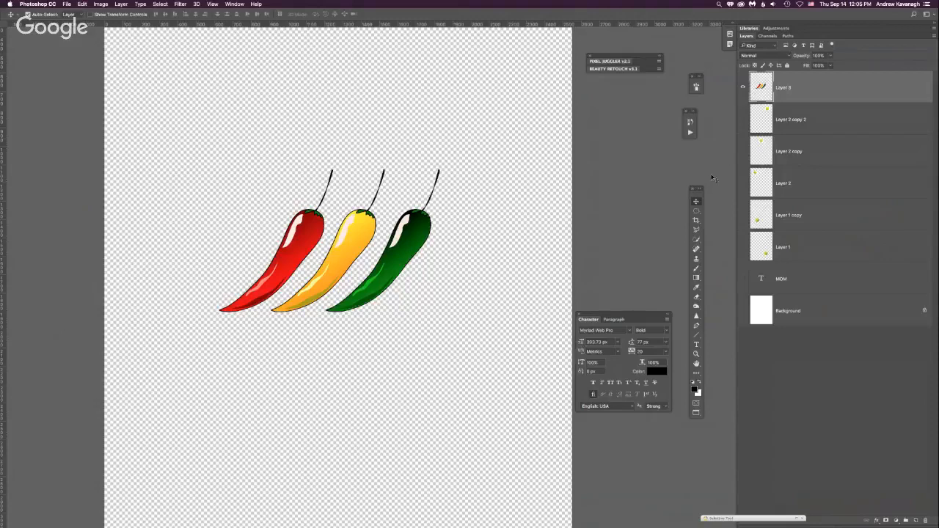
# Outline the red pepper and its stem with the Polygonal Lasso tool and cut it from Layer 3
pyautogui.click(696, 229)
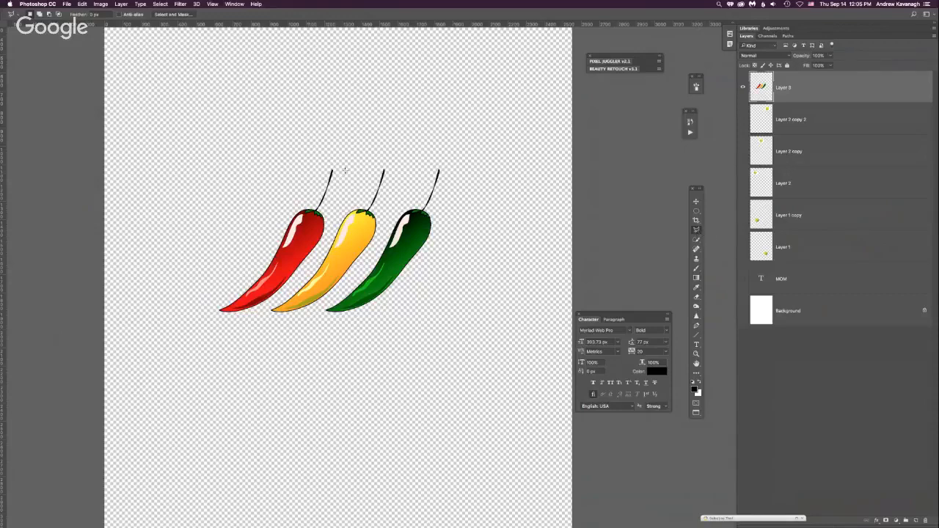
pyautogui.moveTo(346, 167)
pyautogui.mouseDown()
pyautogui.moveTo(325, 236)
pyautogui.moveTo(269, 306)
pyautogui.moveTo(230, 327)
pyautogui.moveTo(190, 319)
pyautogui.moveTo(239, 266)
pyautogui.moveTo(308, 159)
pyautogui.moveTo(352, 172)
pyautogui.mouseUp()
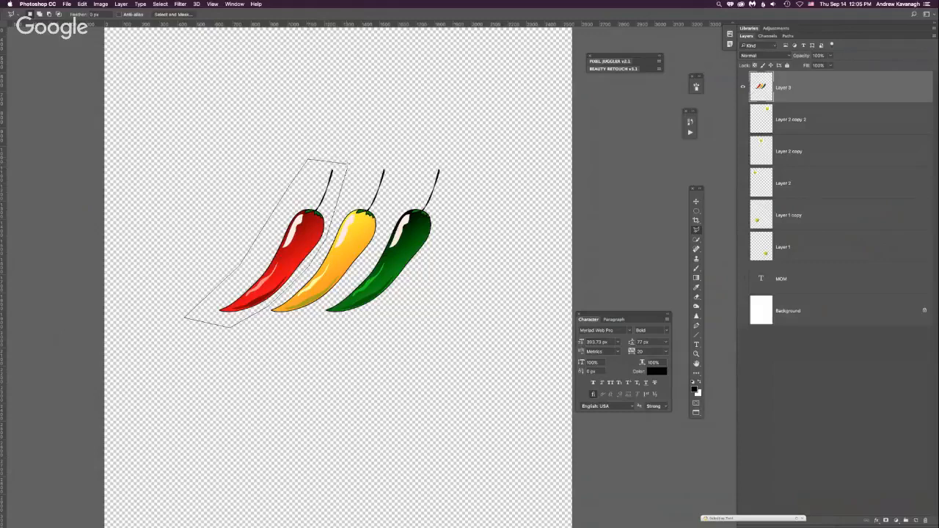
pyautogui.click(351, 171)
pyautogui.press('super+x')
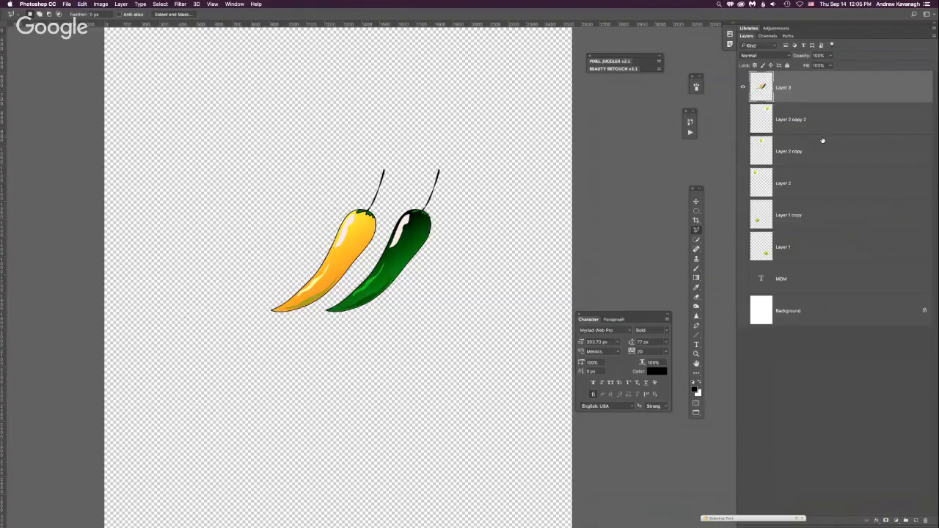
# Paste the red pepper onto a new layer and move it up and left of the other two peppers
pyautogui.click(915, 521)
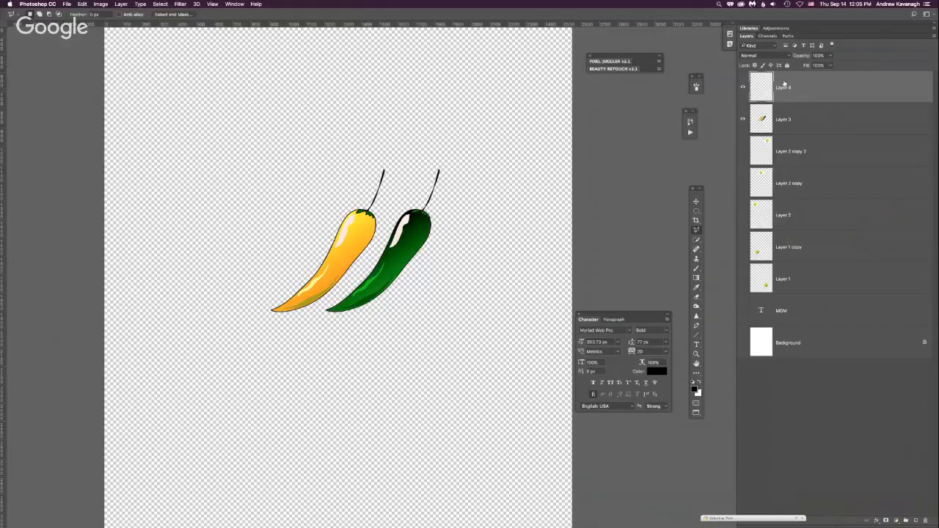
pyautogui.press('super+v')
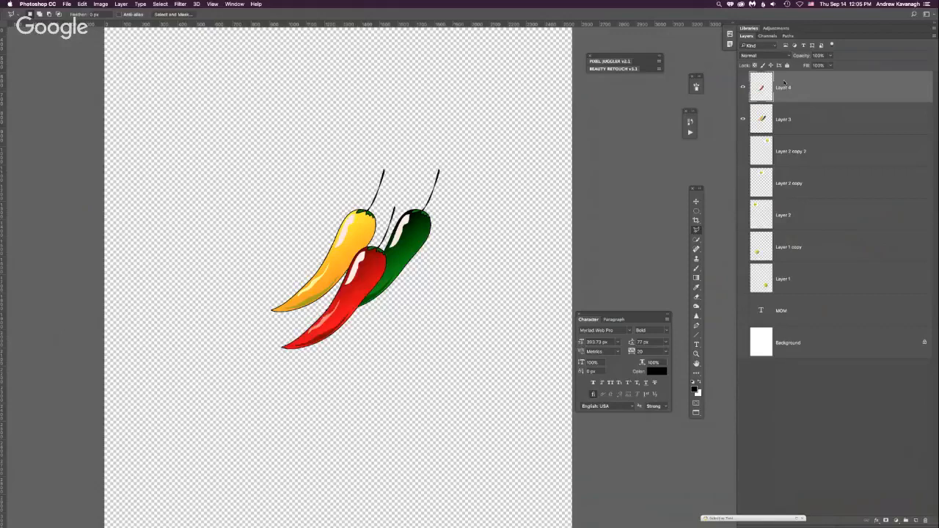
pyautogui.press('v')
pyautogui.moveTo(360, 286); pyautogui.dragTo(279, 194)
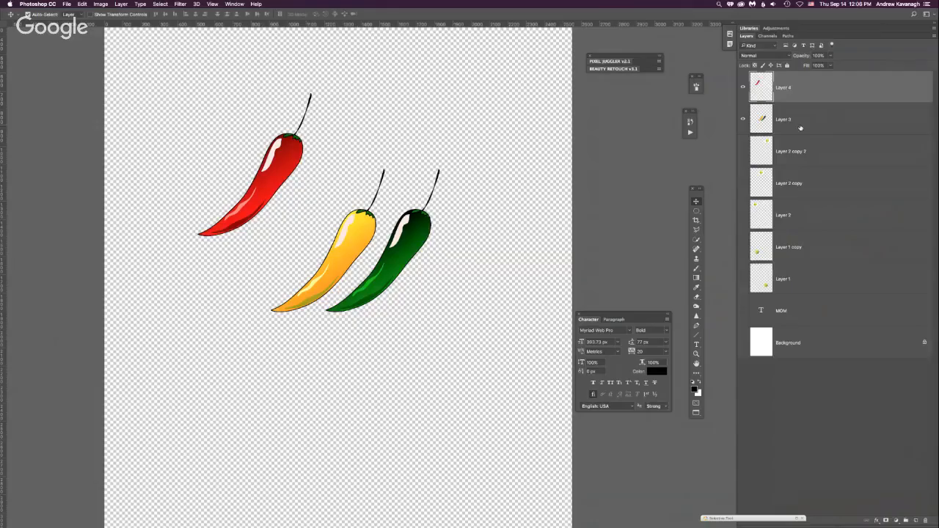
# Select Layer 3, toggle its visibility off and on, and cut out the yellow pepper with the Polygonal Lasso
pyautogui.click(792, 123)
pyautogui.click(742, 118)
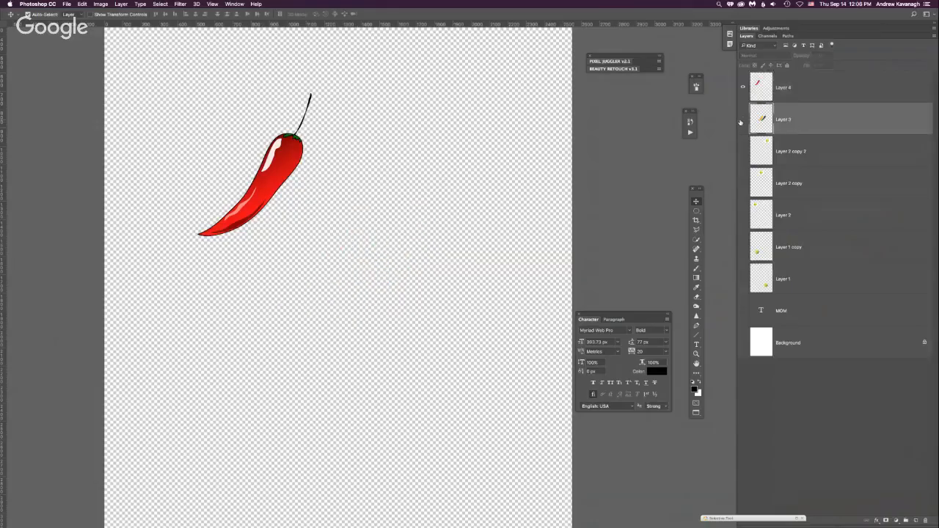
pyautogui.click(742, 119)
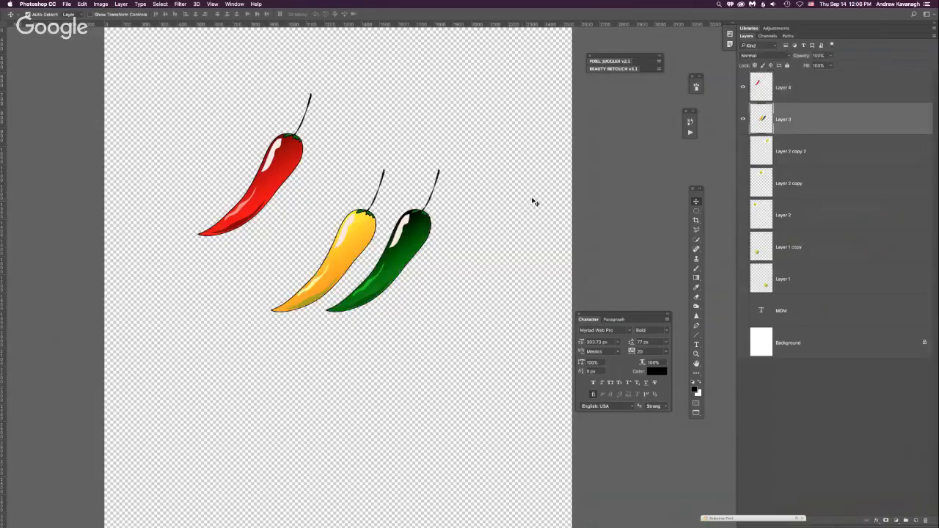
pyautogui.press('l')
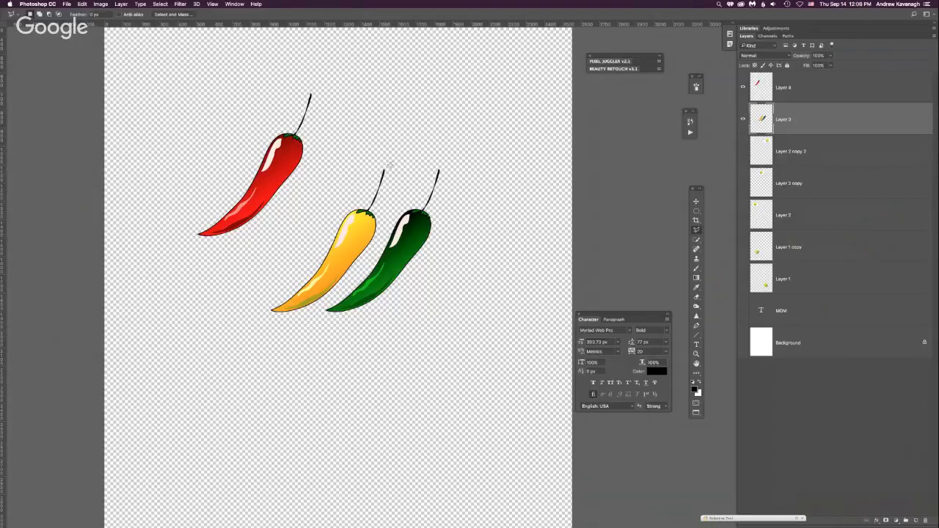
pyautogui.moveTo(396, 168)
pyautogui.mouseDown()
pyautogui.moveTo(383, 229)
pyautogui.moveTo(360, 272)
pyautogui.moveTo(287, 322)
pyautogui.moveTo(261, 318)
pyautogui.moveTo(346, 176)
pyautogui.moveTo(378, 150)
pyautogui.moveTo(395, 164)
pyautogui.mouseUp()
pyautogui.press('super+x')
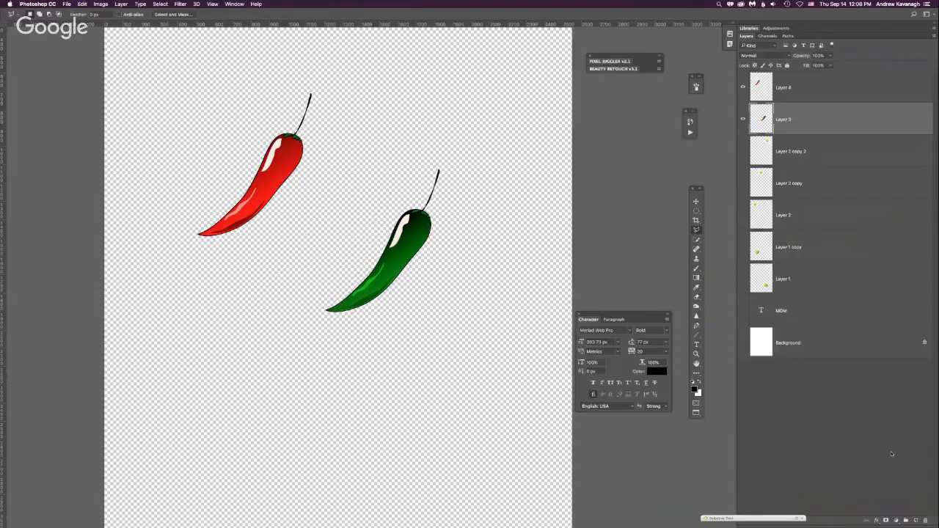
# Paste the yellow pepper onto a new layer, move it below the others, and move the green pepper to the upper right
pyautogui.click(916, 519)
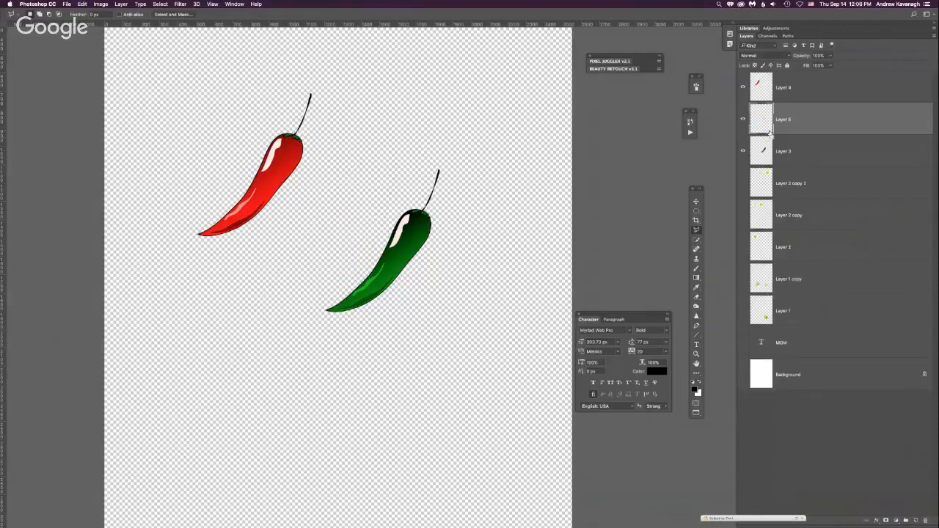
pyautogui.press('super+v')
pyautogui.press('v')
pyautogui.moveTo(356, 289); pyautogui.dragTo(396, 417)
pyautogui.moveTo(412, 241); pyautogui.dragTo(474, 192)
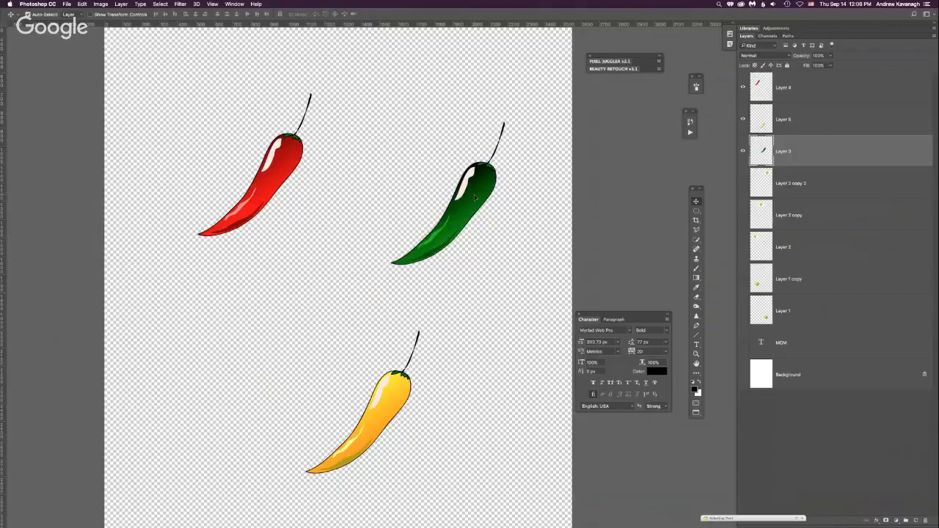
# Select the three pepper layers together and align their top edges
pyautogui.click(277, 184)
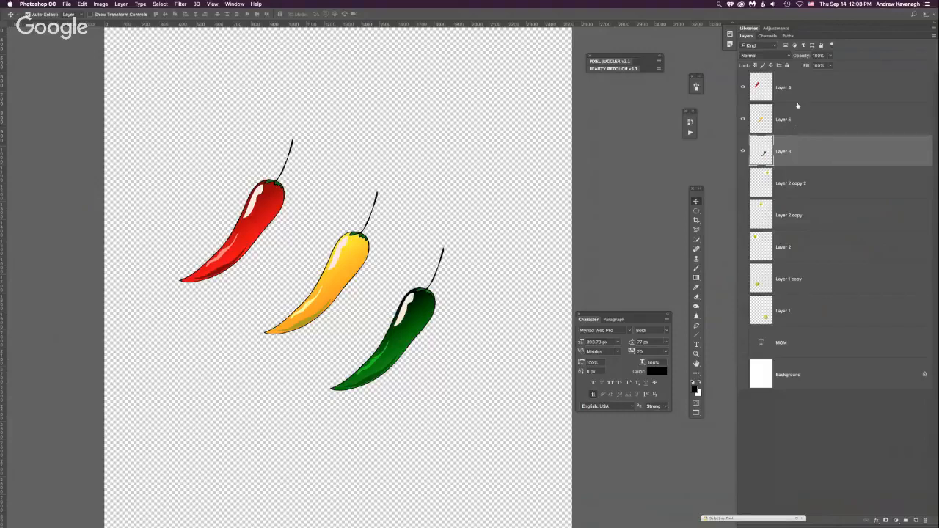
pyautogui.keyDown('shift'); pyautogui.click(794, 95); pyautogui.keyUp('shift')
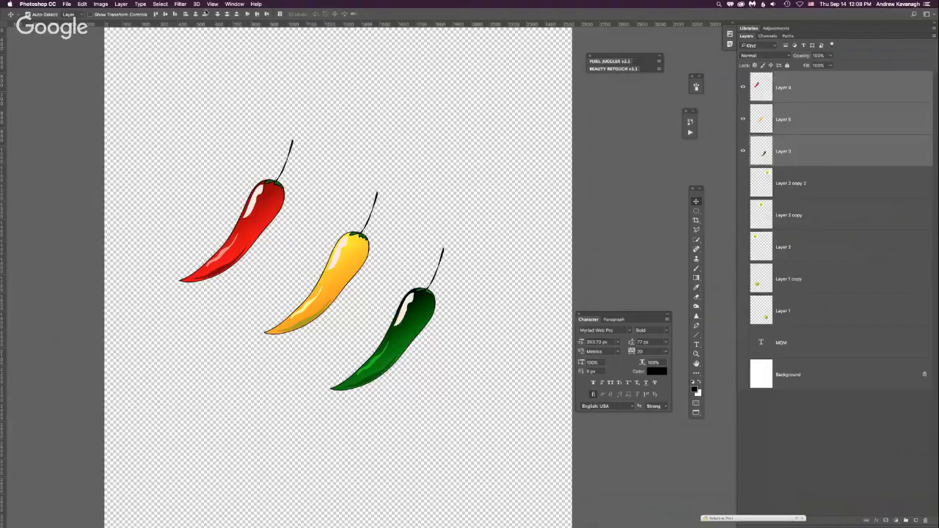
pyautogui.click(154, 15)
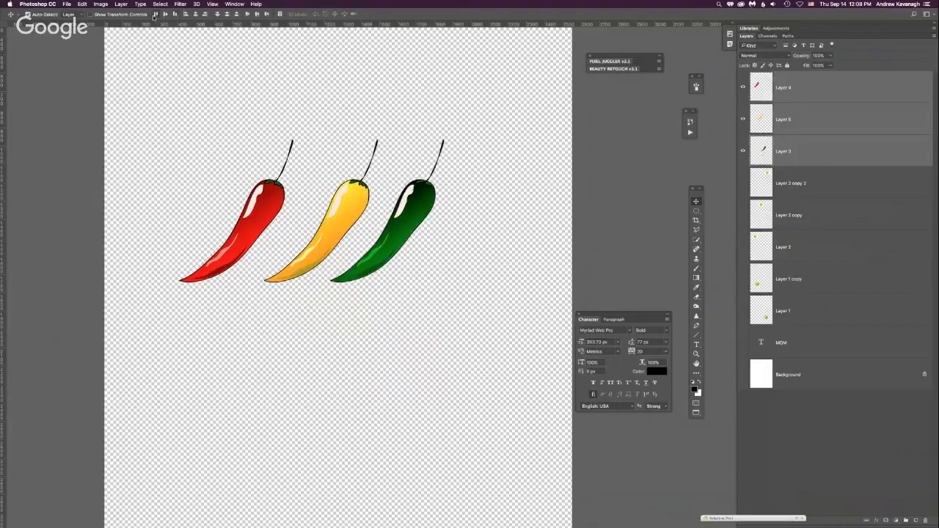
# Move the three peppers together slightly up and right, and distribute them evenly in the horizontal direction
pyautogui.moveTo(332, 232); pyautogui.dragTo(344, 228)
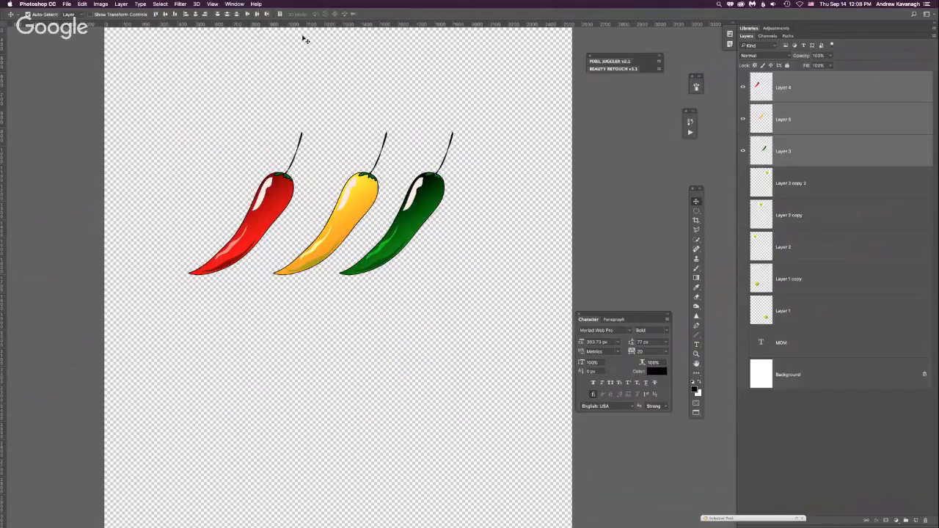
pyautogui.click(258, 14)
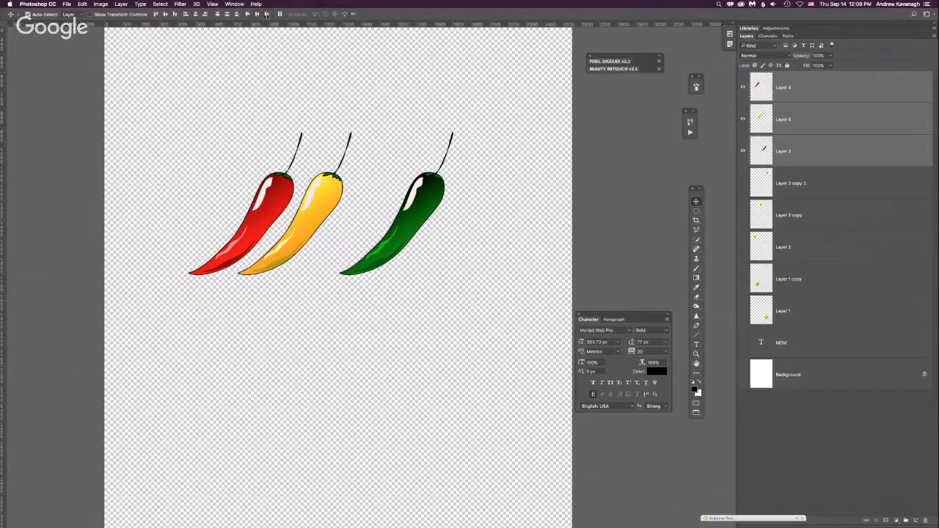
pyautogui.click(266, 14)
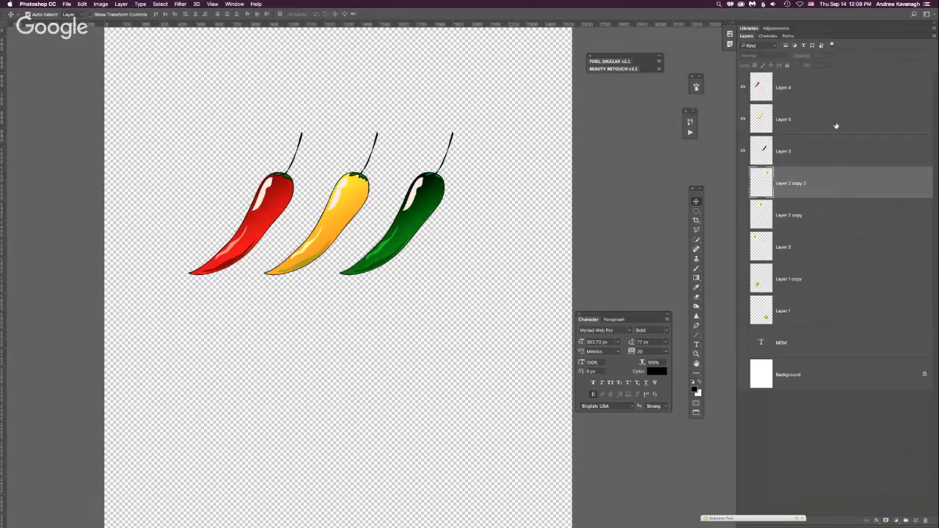
# Select the red pepper's layer and turn its visibility off and back on
pyautogui.click(815, 90)
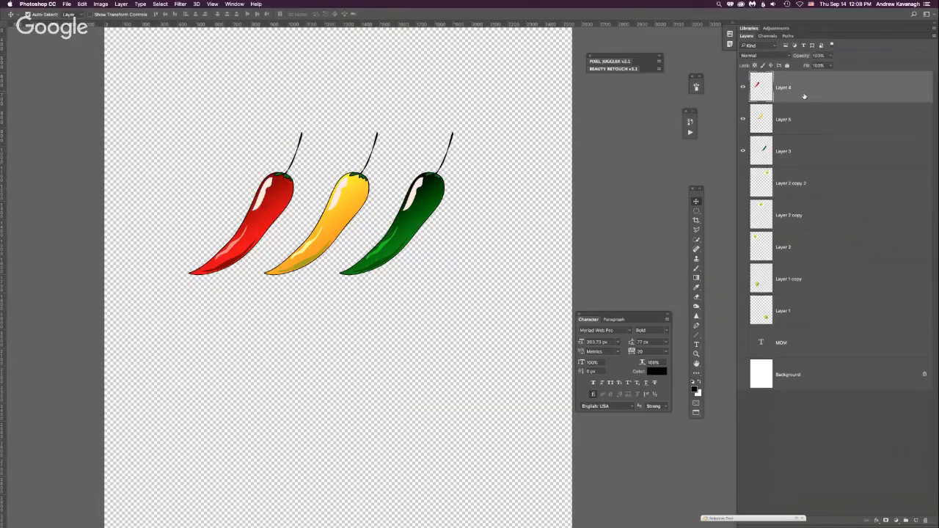
pyautogui.click(743, 87)
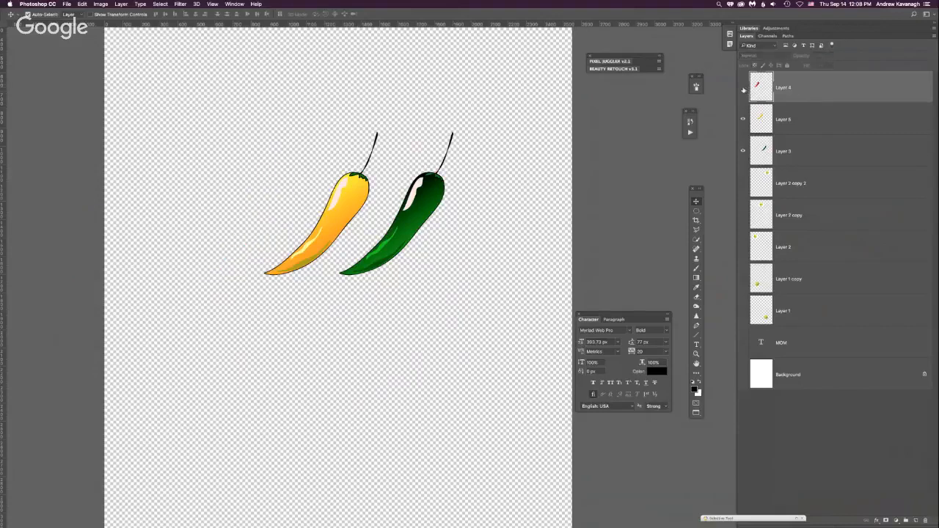
pyautogui.click(742, 87)
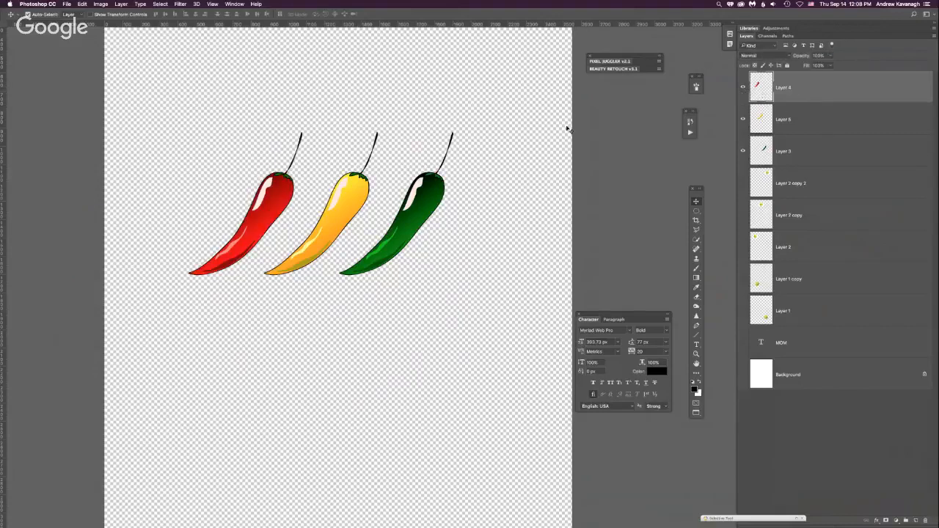
# Try shifting the red pepper's hue toward yellow with a Hue/Saturation adjustment, and reset the adjustment to its defaults
pyautogui.click(101, 4)
pyautogui.moveTo(110, 26)
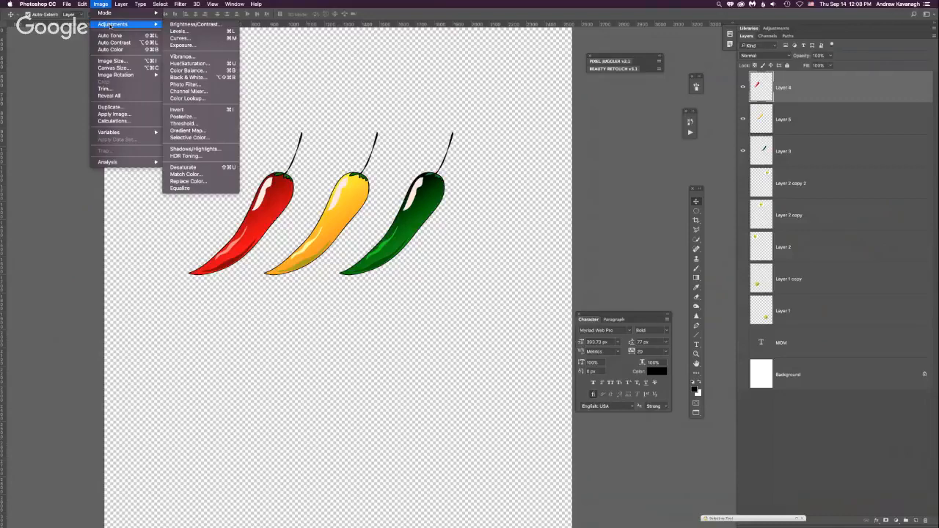
pyautogui.click(207, 65)
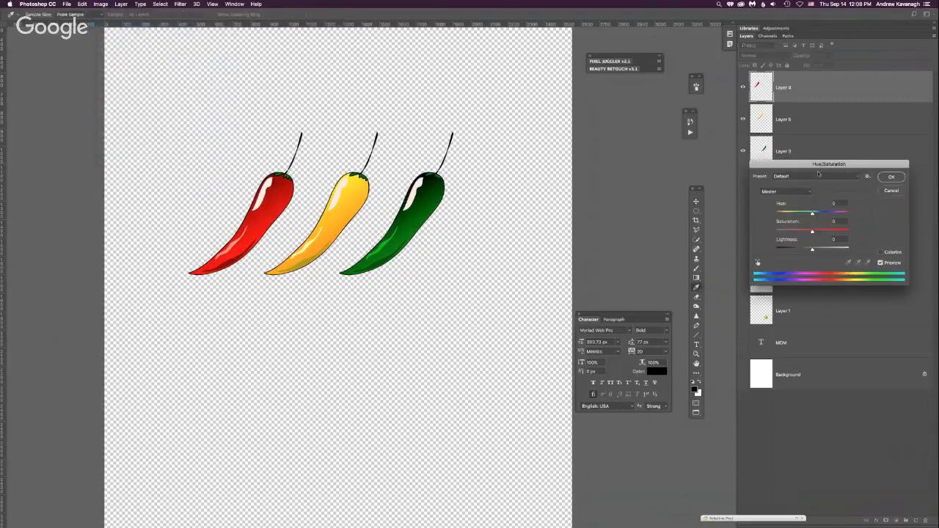
pyautogui.moveTo(850, 165); pyautogui.dragTo(472, 327)
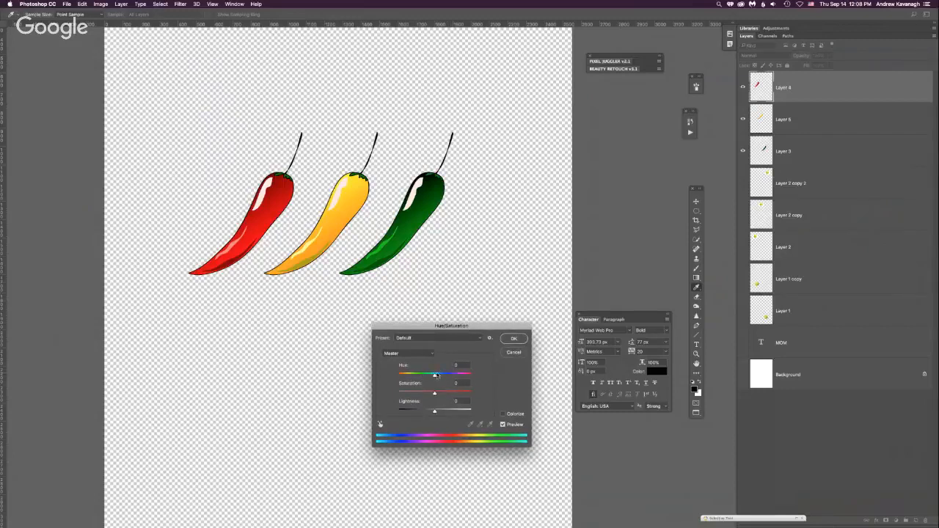
pyautogui.moveTo(435, 376); pyautogui.dragTo(405, 376)
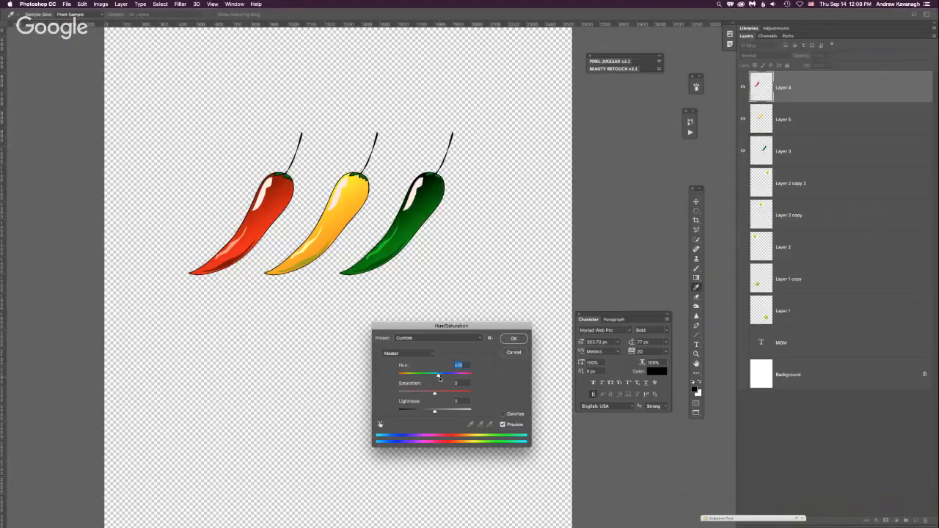
pyautogui.moveTo(439, 377); pyautogui.dragTo(454, 379)
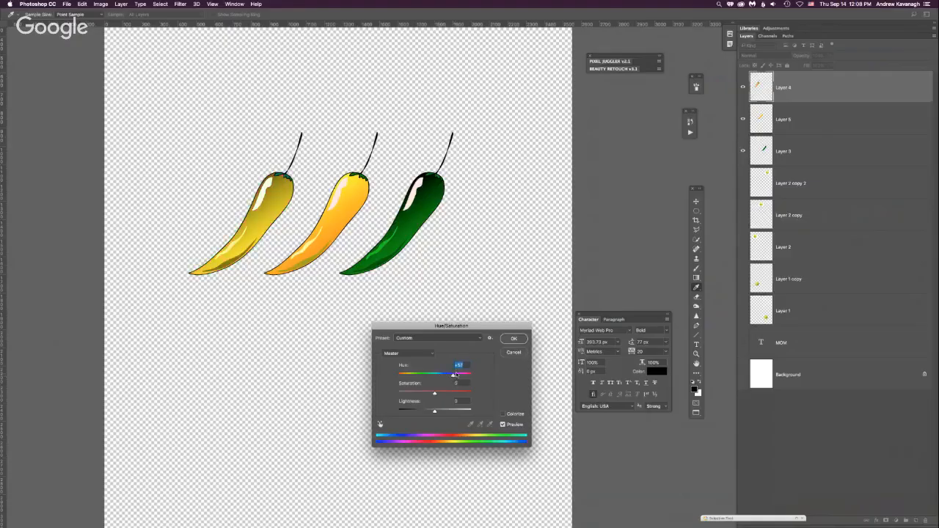
pyautogui.press('alt')
pyautogui.keyDown('alt'); pyautogui.click(514, 354); pyautogui.keyUp('alt')
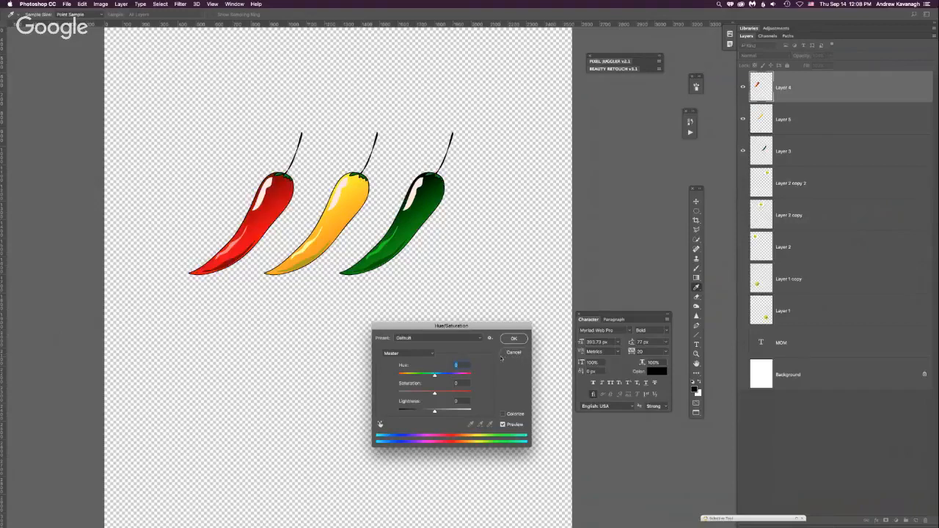
# Try Colorize on the red pepper, raising its saturation and shifting the hue
pyautogui.click(502, 415)
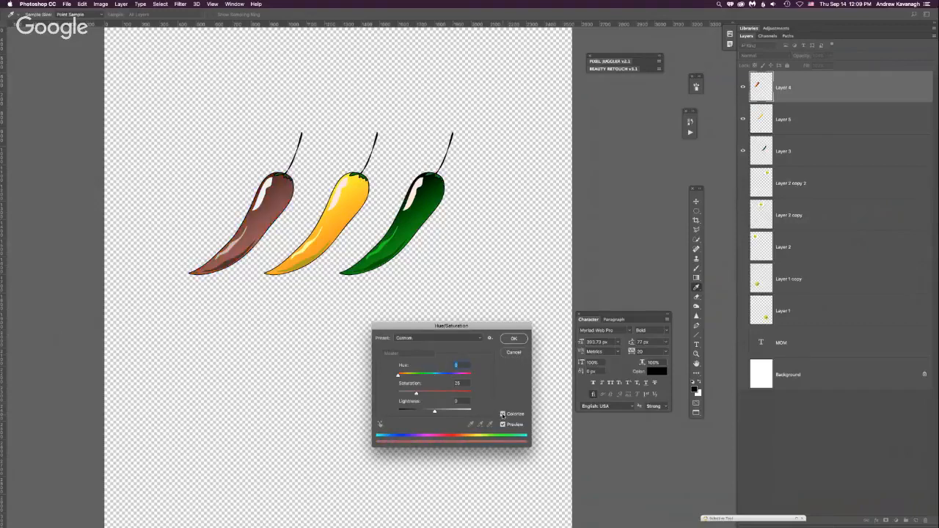
pyautogui.moveTo(415, 394); pyautogui.dragTo(440, 394)
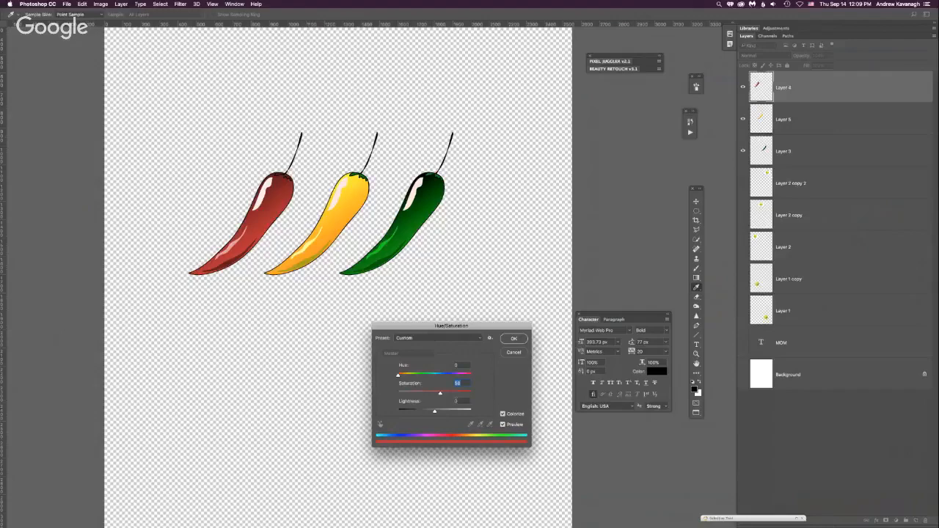
pyautogui.moveTo(398, 376); pyautogui.dragTo(422, 377)
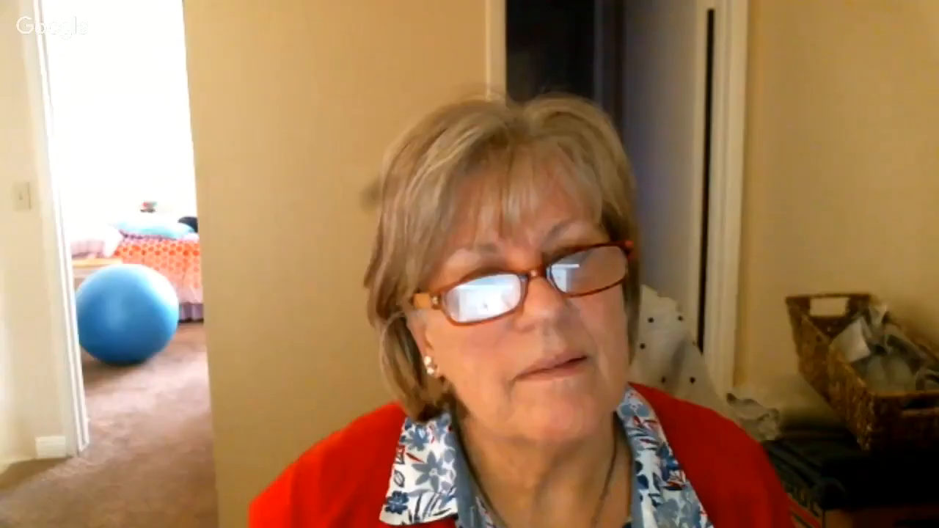
pyautogui.moveTo(422, 376)
pyautogui.mouseDown()
pyautogui.moveTo(479, 376)
pyautogui.moveTo(411, 376)
pyautogui.mouseUp()
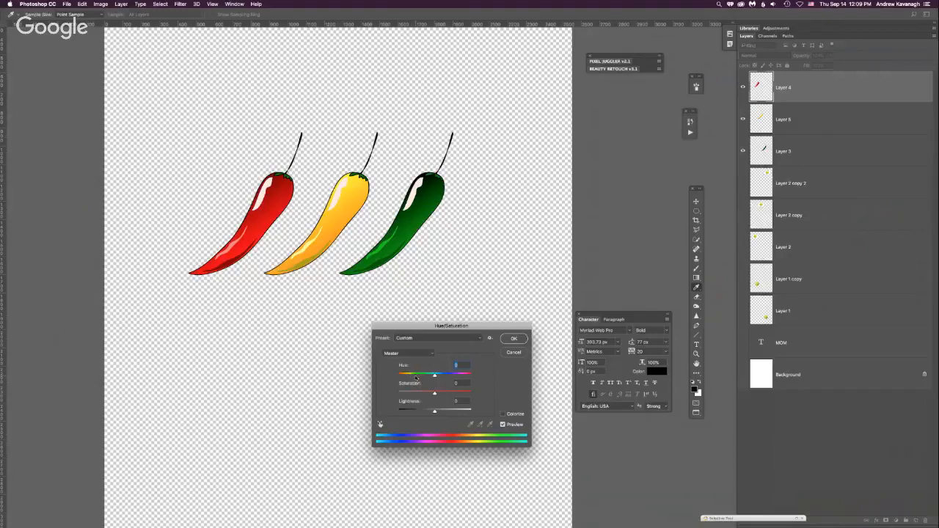
# Try shifting the red pepper's hue to purple and back, and reset the Hue/Saturation values
pyautogui.moveTo(432, 376); pyautogui.dragTo(411, 374)
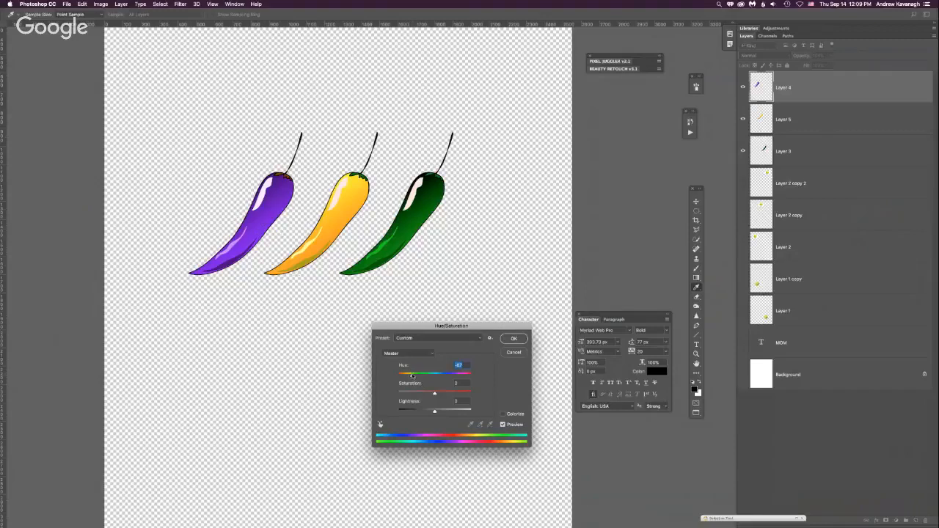
pyautogui.moveTo(412, 375); pyautogui.dragTo(434, 376)
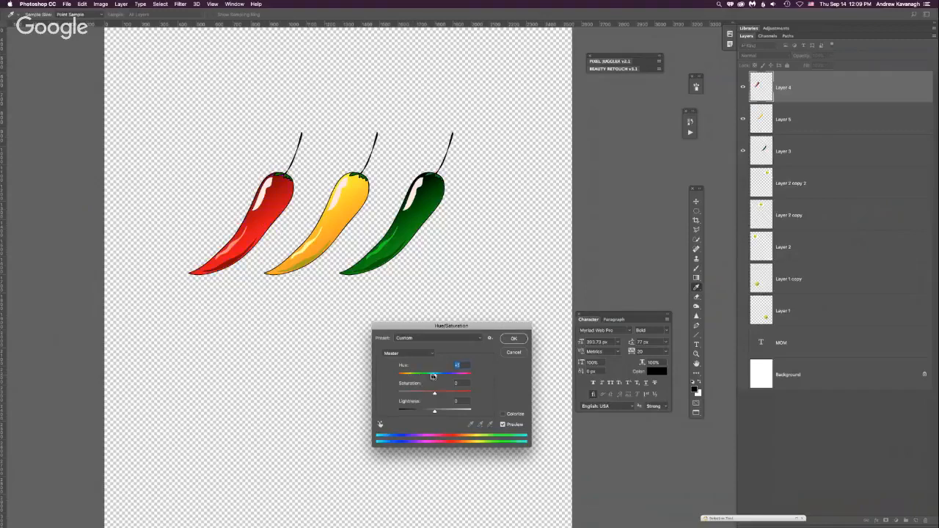
pyautogui.keyDown('alt'); pyautogui.click(508, 352); pyautogui.keyUp('alt')
# Try the Sepia preset of Hue/Saturation on the red pepper and vary its saturation
pyautogui.click(479, 341)
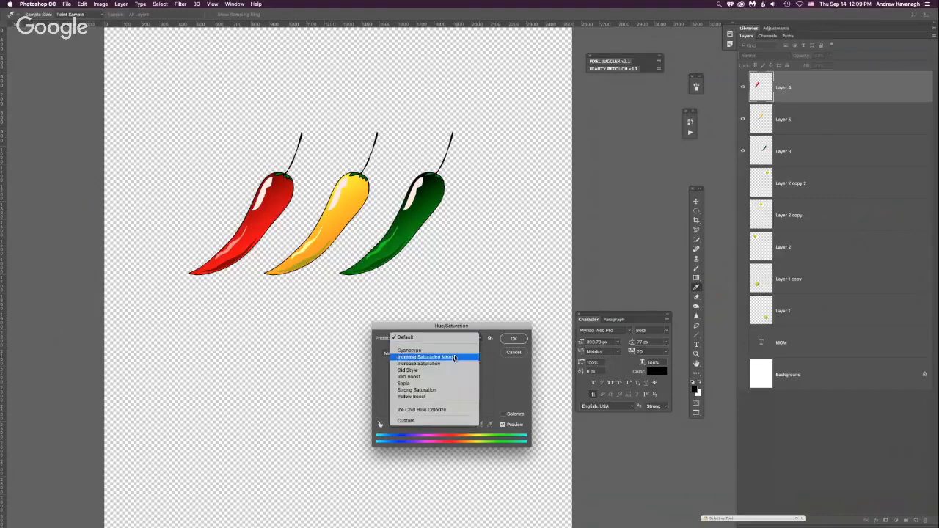
pyautogui.click(429, 384)
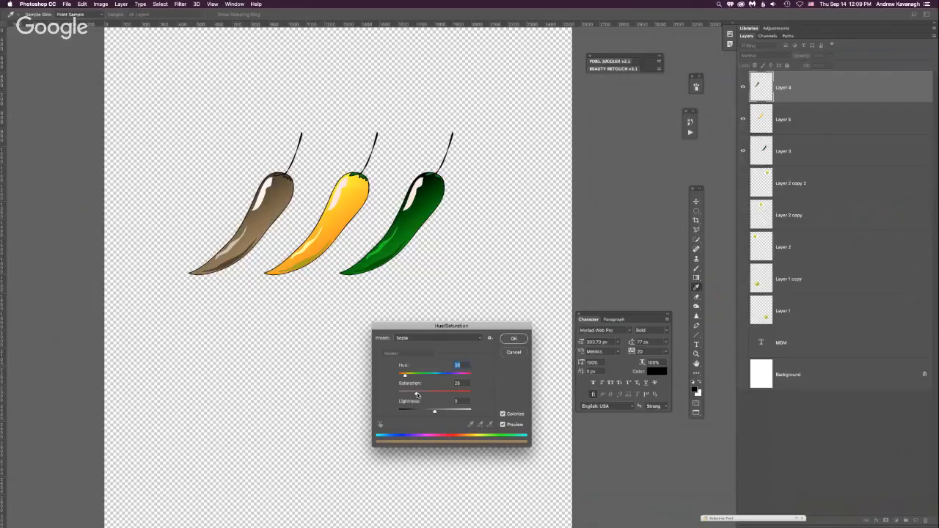
pyautogui.moveTo(416, 394); pyautogui.dragTo(423, 395)
pyautogui.moveTo(428, 395); pyautogui.dragTo(415, 395)
pyautogui.click(440, 339)
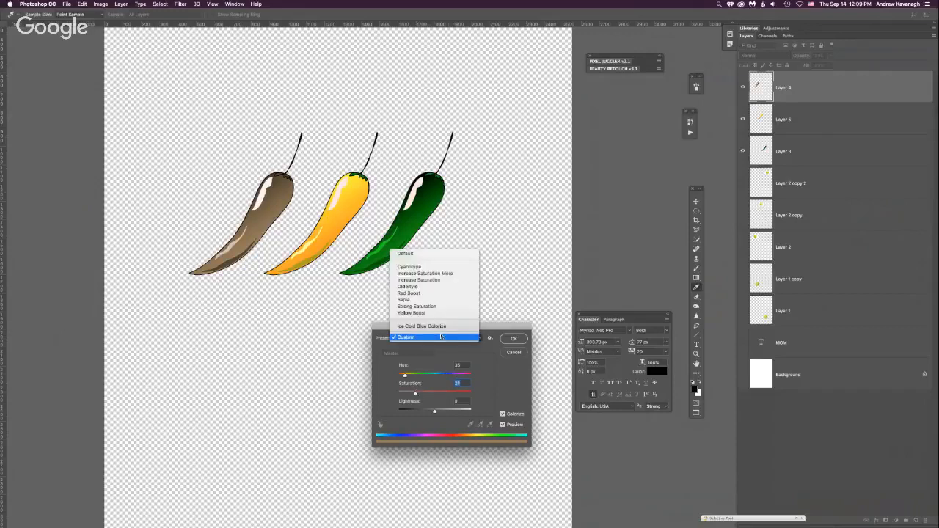
pyautogui.click(440, 337)
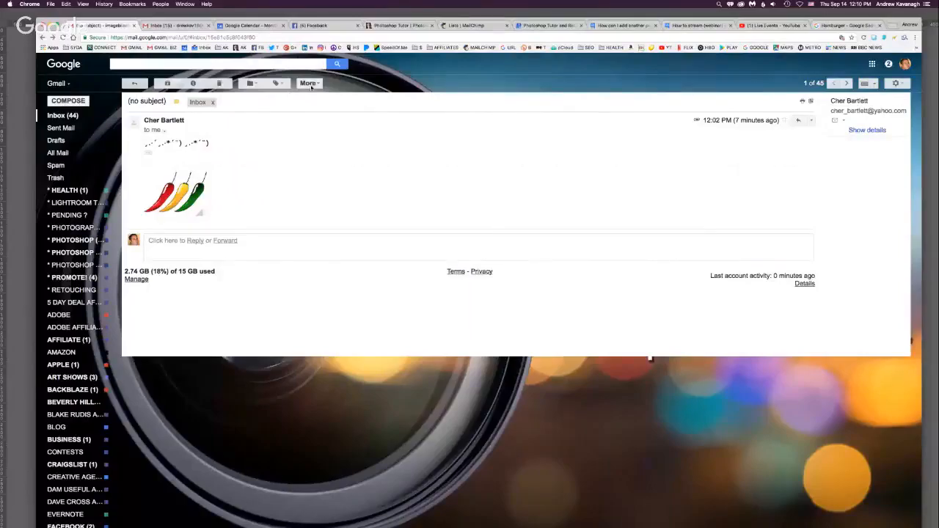
# Return to the chili pepper document in Photoshop and select the green pepper's layer
pyautogui.click(308, 83)
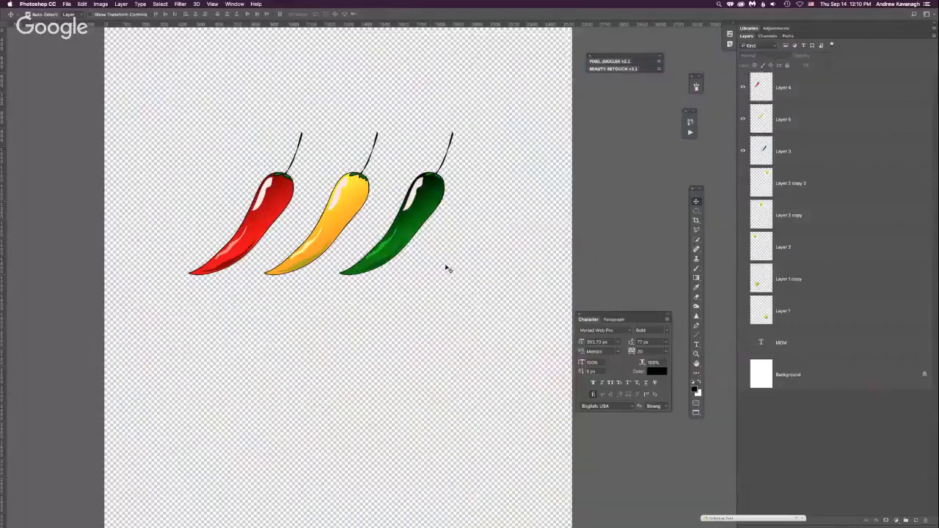
pyautogui.moveTo(444, 269); pyautogui.dragTo(478, 319)
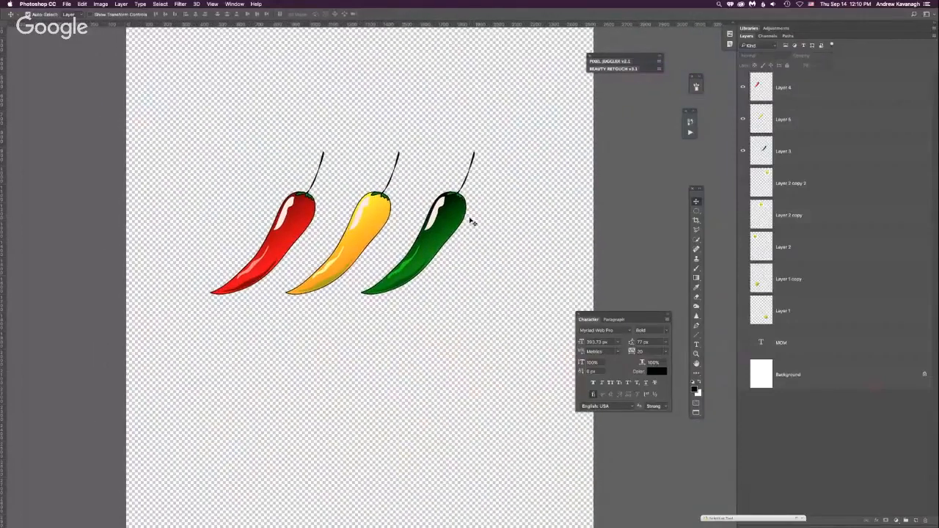
pyautogui.click(475, 264)
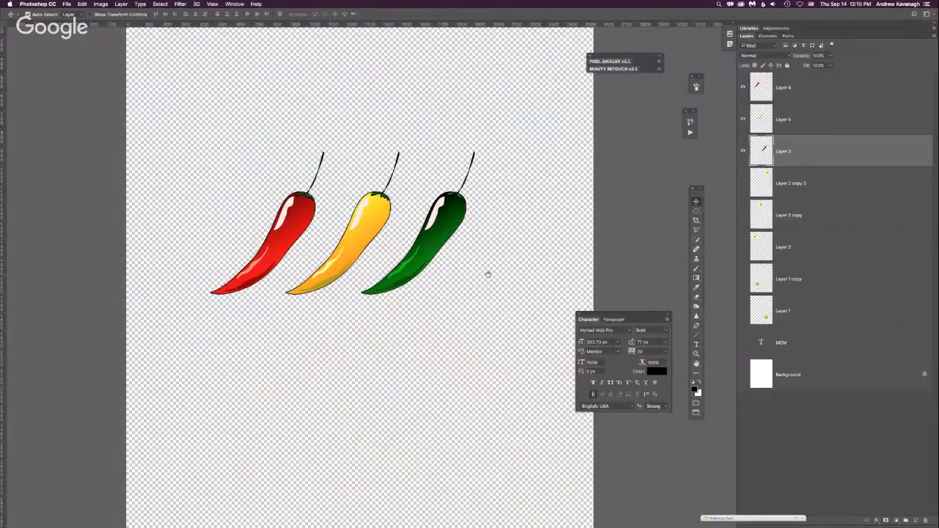
pyautogui.moveTo(487, 274); pyautogui.dragTo(472, 277)
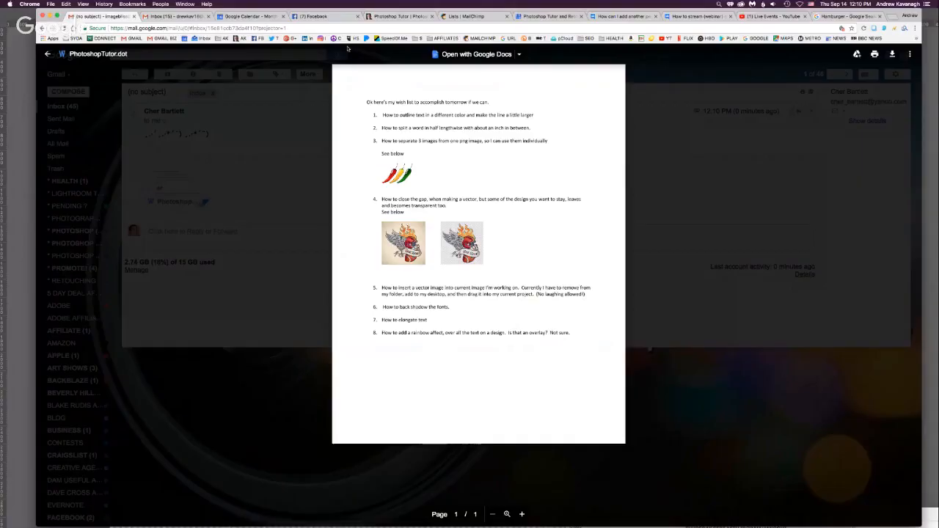
# Capture a screenshot of the wish list in the emailed PhotoshopTutor.dot preview in Chrome and download the file
pyautogui.moveTo(45, 21); pyautogui.dragTo(384, 31)
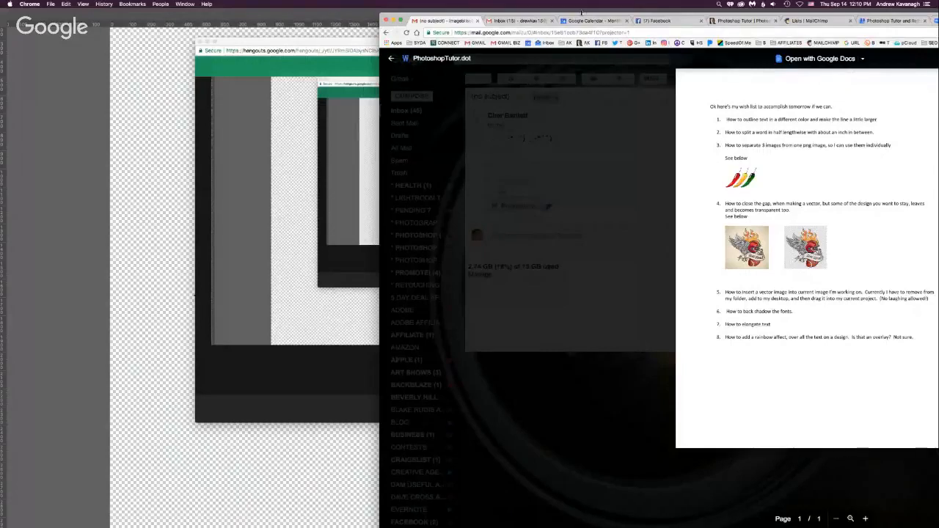
pyautogui.moveTo(580, 15); pyautogui.dragTo(245, 19)
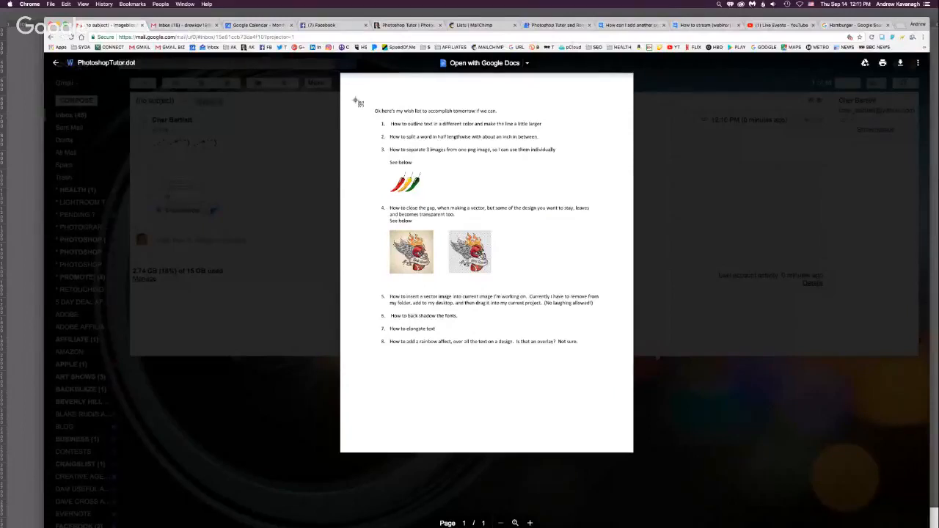
pyautogui.moveTo(356, 99); pyautogui.dragTo(619, 374)
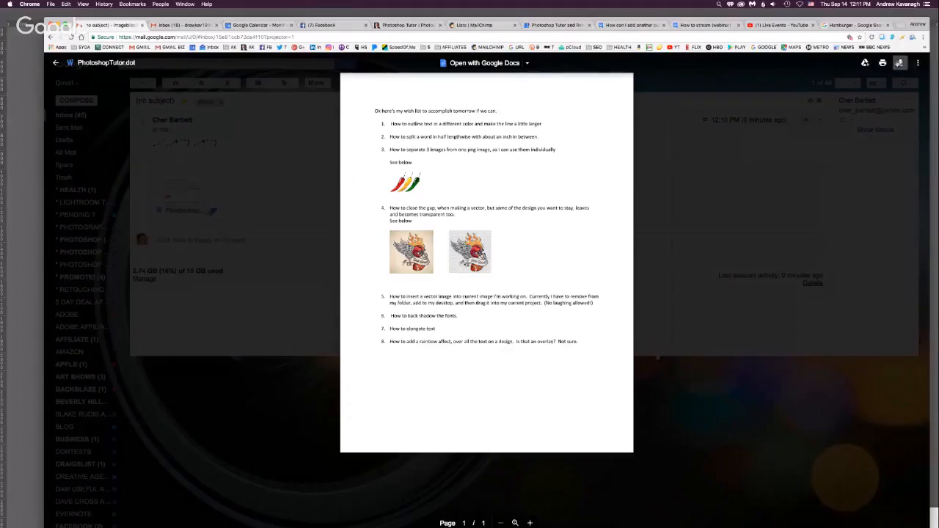
pyautogui.click(899, 63)
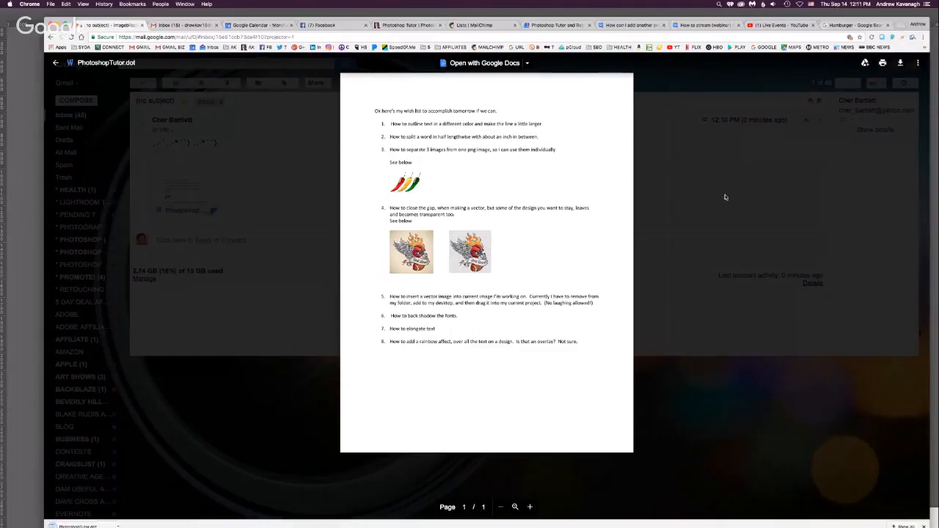
# Bring up the desktop, move the downloaded PhotoshopTutor.dot to a clear spot in the middle, and preview it
pyautogui.press('super+Tab')
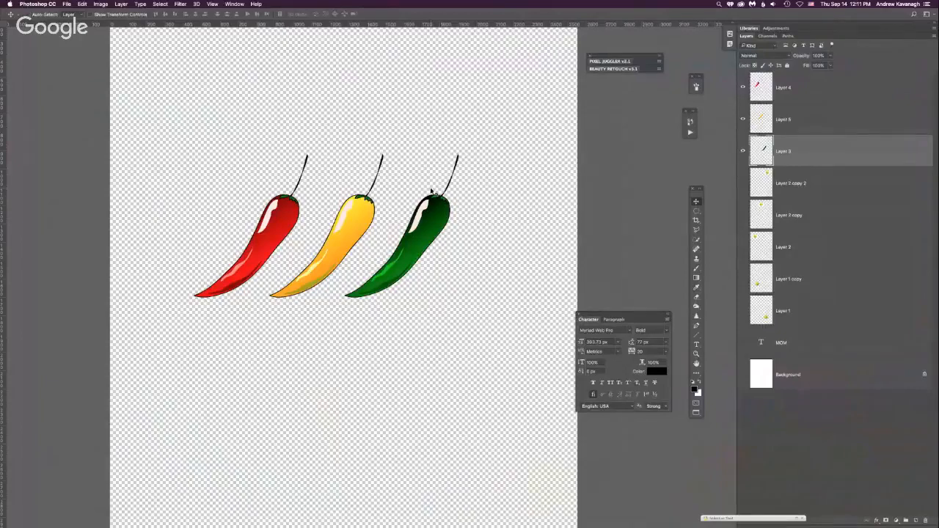
pyautogui.press('super+k')
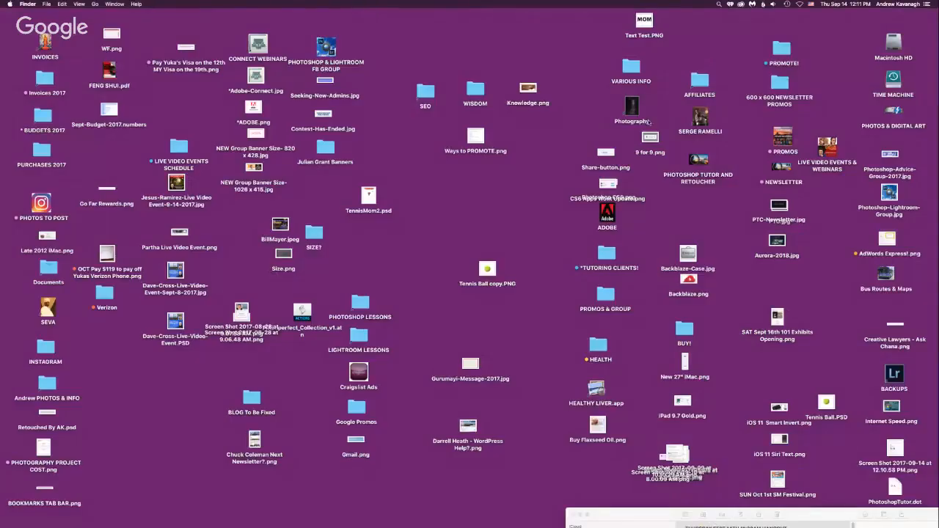
pyautogui.moveTo(836, 510); pyautogui.dragTo(814, 522)
pyautogui.moveTo(898, 490); pyautogui.dragTo(451, 219)
pyautogui.press('space')
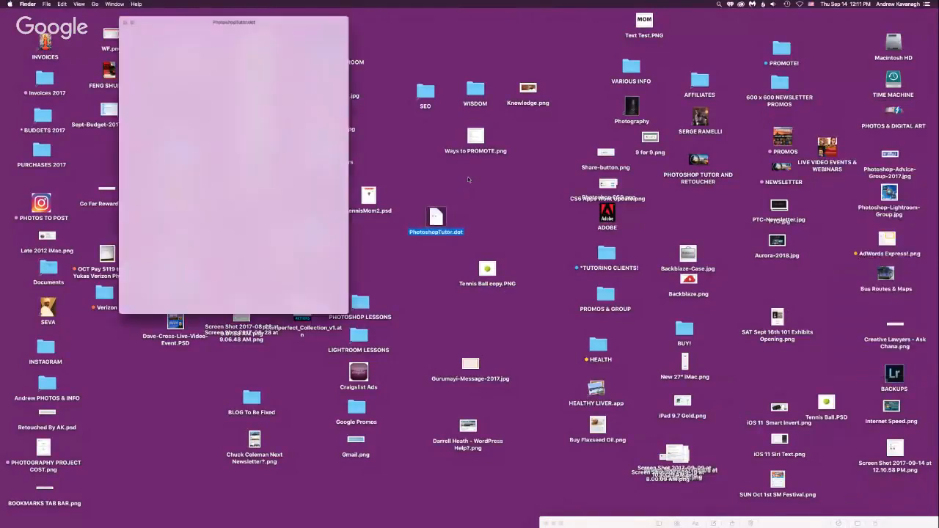
pyautogui.press('space')
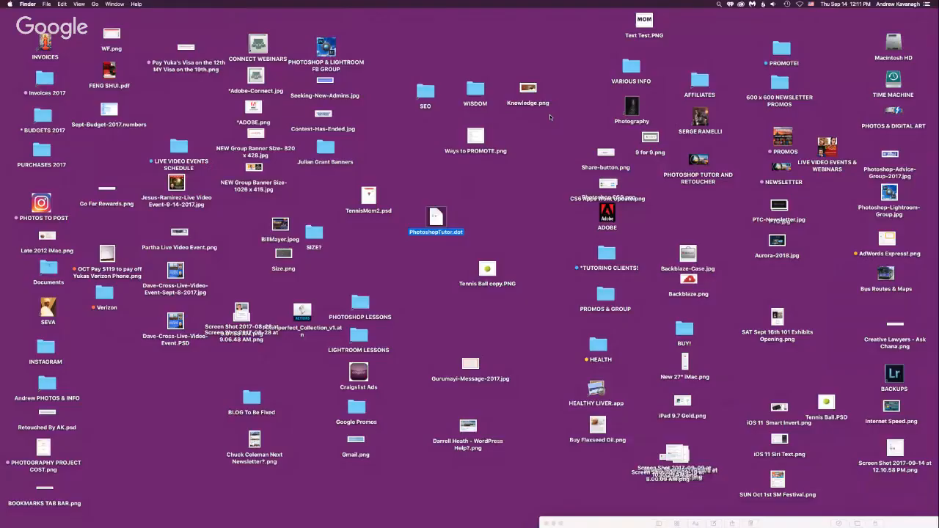
pyautogui.press('space')
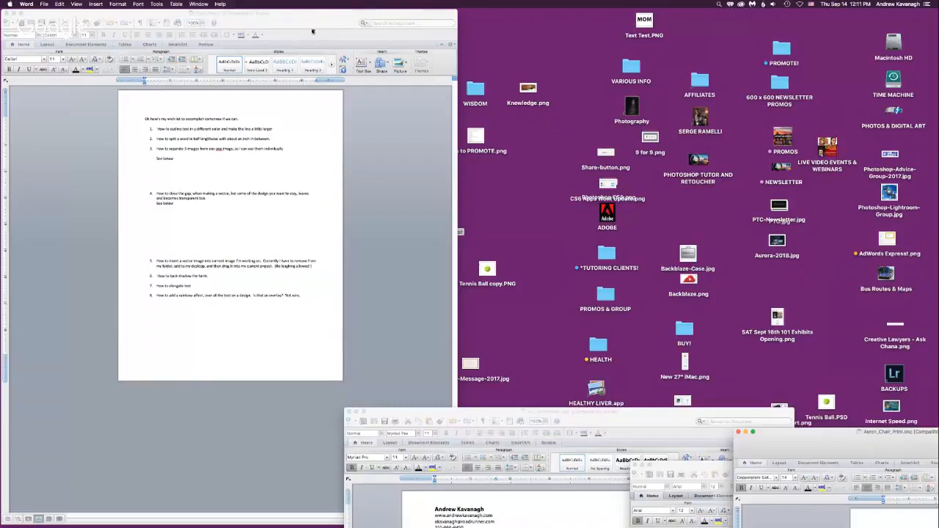
# Examine the blank picture areas below item 4 of the wish list document in Word
pyautogui.click(363, 249)
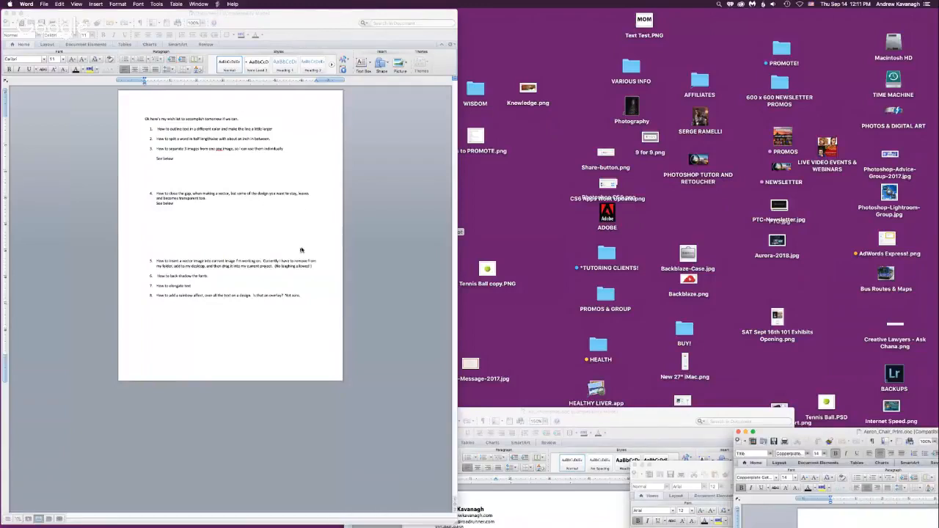
pyautogui.click(260, 223)
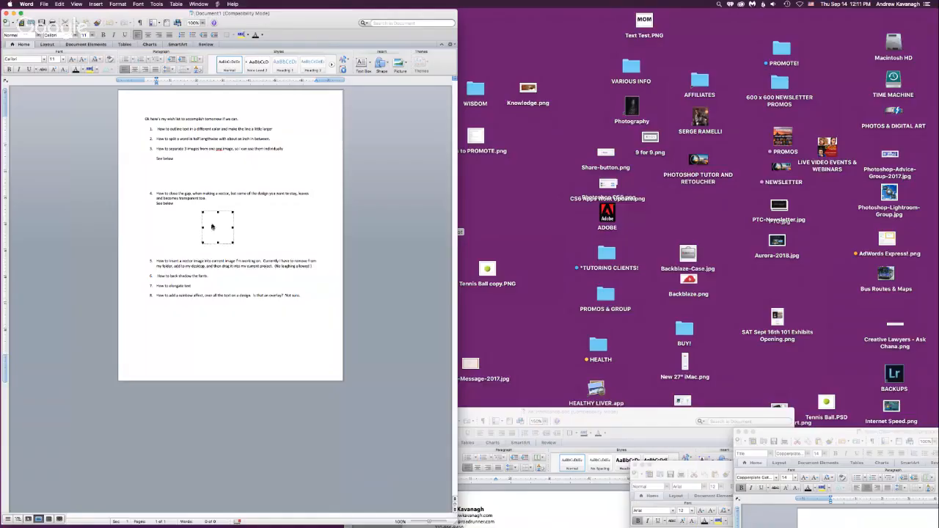
pyautogui.click(256, 228)
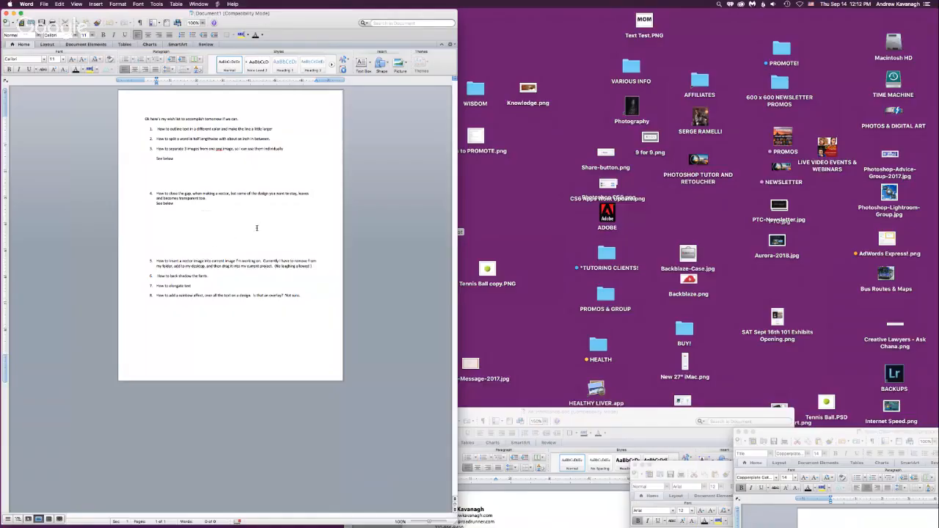
pyautogui.click(224, 230)
pyautogui.moveTo(290, 15); pyautogui.dragTo(308, 21)
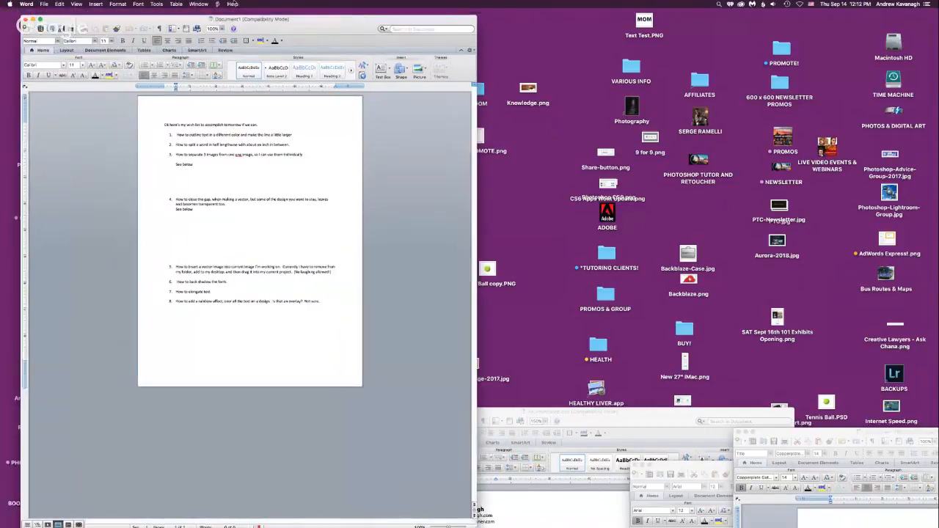
# Open Microsoft AutoUpdate from Word and check for available software updates
pyautogui.click(233, 4)
pyautogui.click(253, 39)
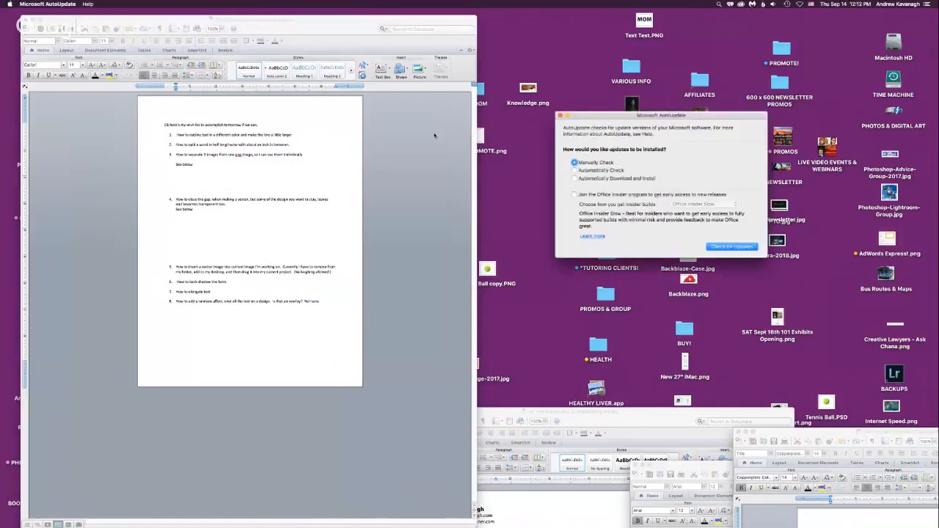
pyautogui.click(740, 247)
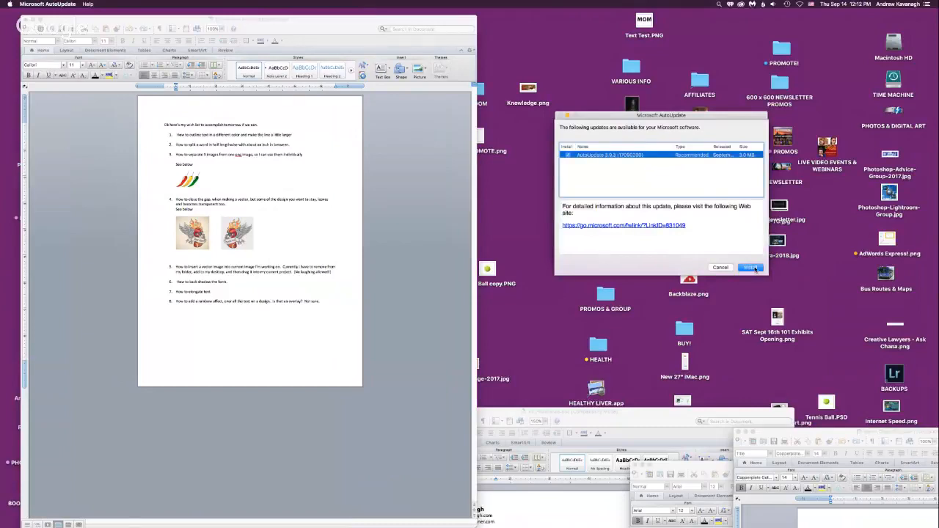
# Move the Microsoft AutoUpdate window aside and copy the beige-background winged helmet picture below item 4 of the Word wish list
pyautogui.moveTo(620, 115); pyautogui.dragTo(814, 234)
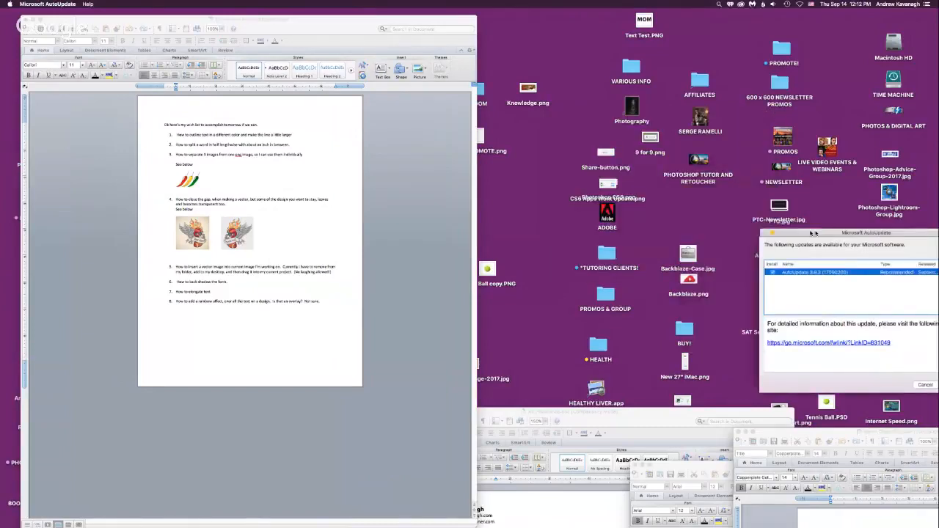
pyautogui.click(367, 191)
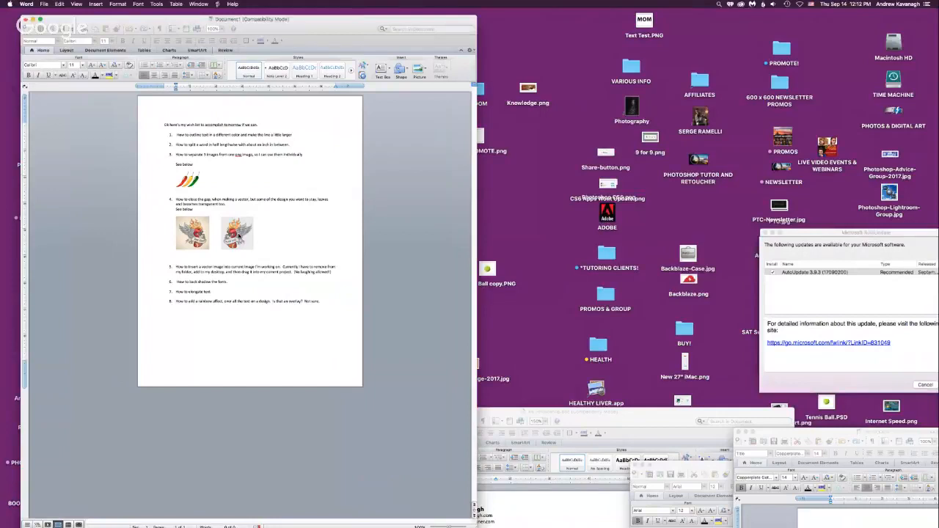
pyautogui.click(238, 234)
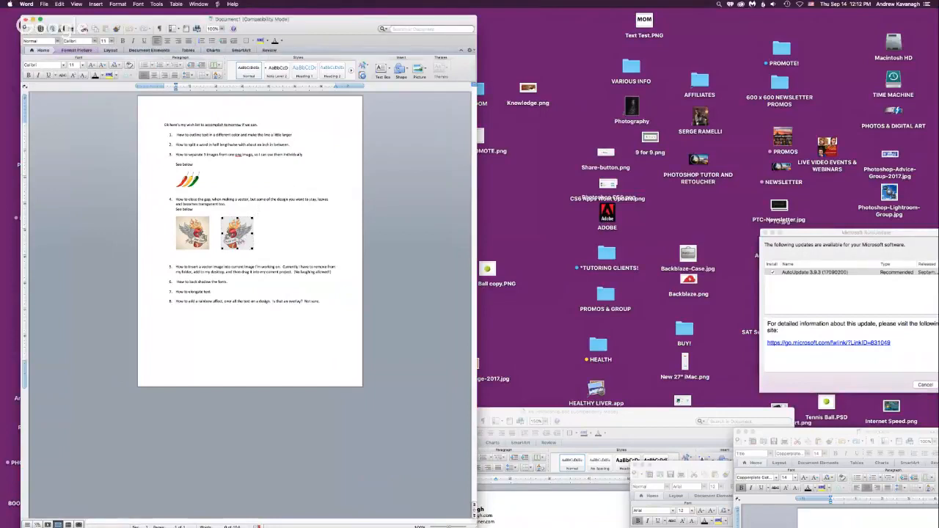
pyautogui.click(273, 233)
pyautogui.keyDown('shift'); pyautogui.click(226, 237); pyautogui.keyUp('shift')
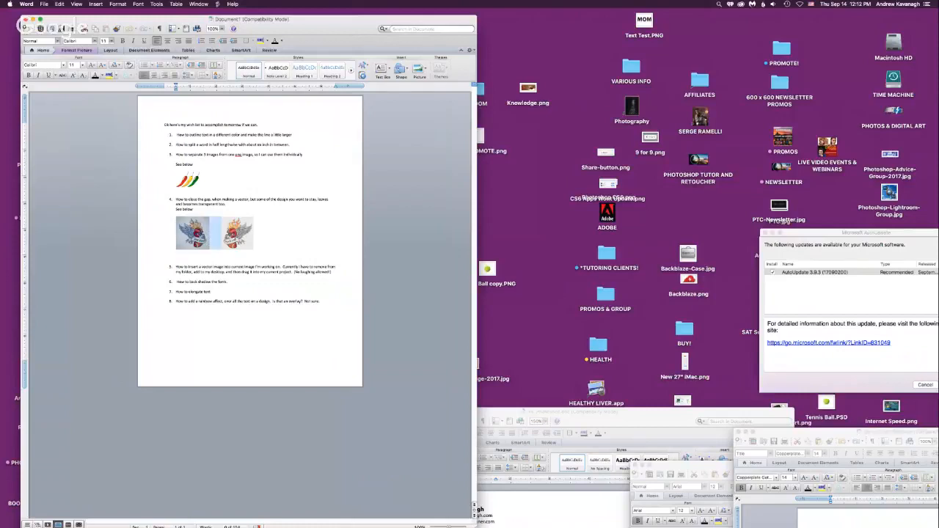
pyautogui.click(273, 234)
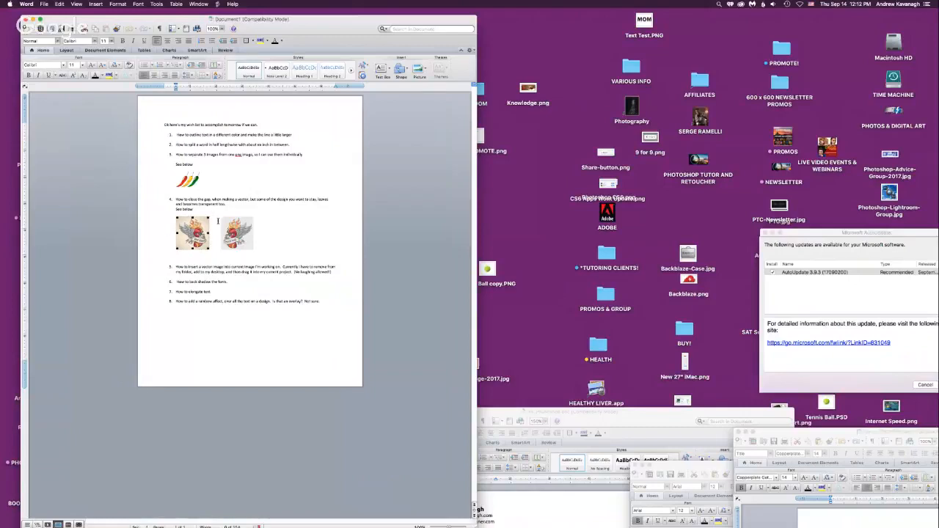
# Switch to Photoshop, bring up the chili pepper document, and show its white Background layer
pyautogui.press('super+Tab')
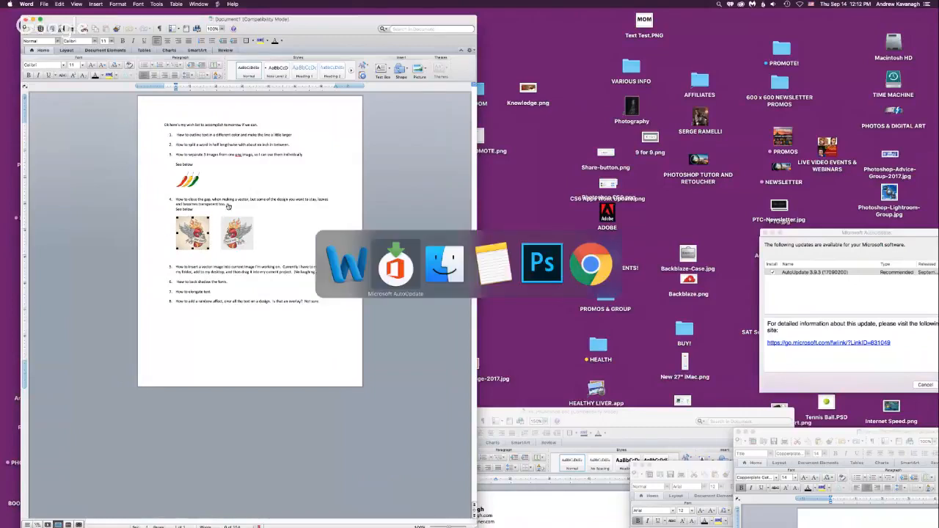
pyautogui.press('super+Tab')
pyautogui.press('super+Tab')
pyautogui.press('super+Tab')
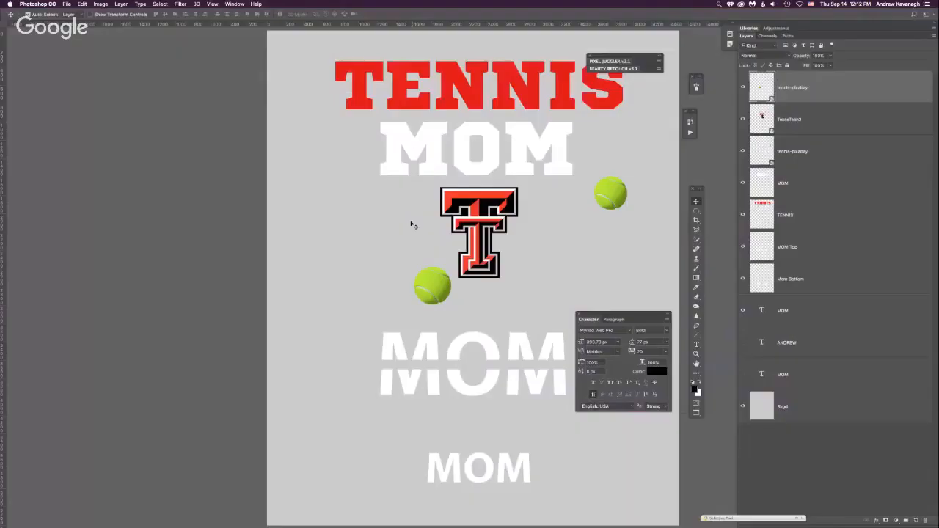
pyautogui.click(234, 4)
pyautogui.click(271, 288)
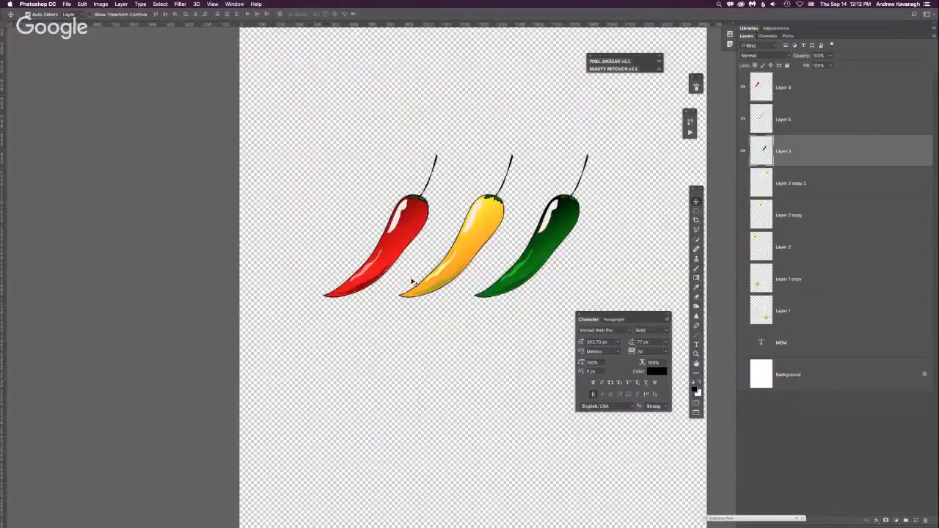
pyautogui.click(742, 374)
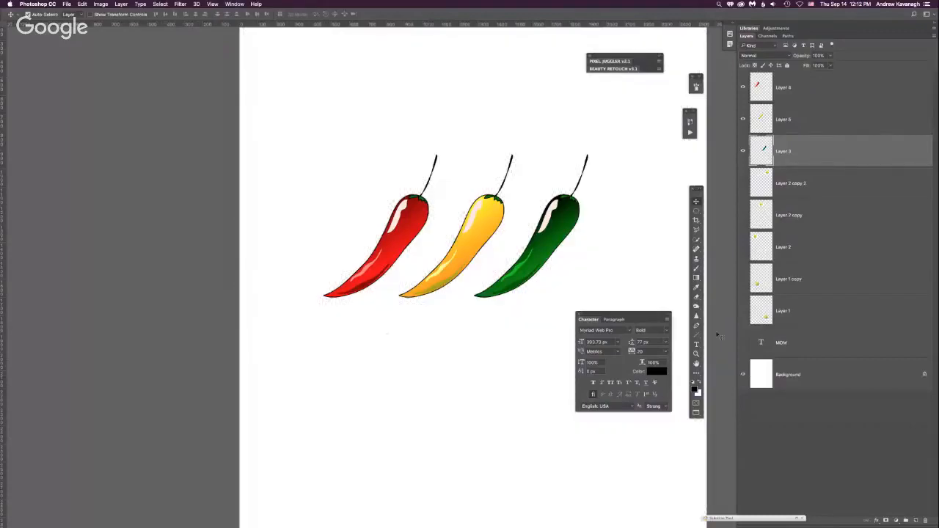
# Paste the beige winged helmet picture as a smart object and place it above the red pepper, in the blank area to its left
pyautogui.press('super+t')
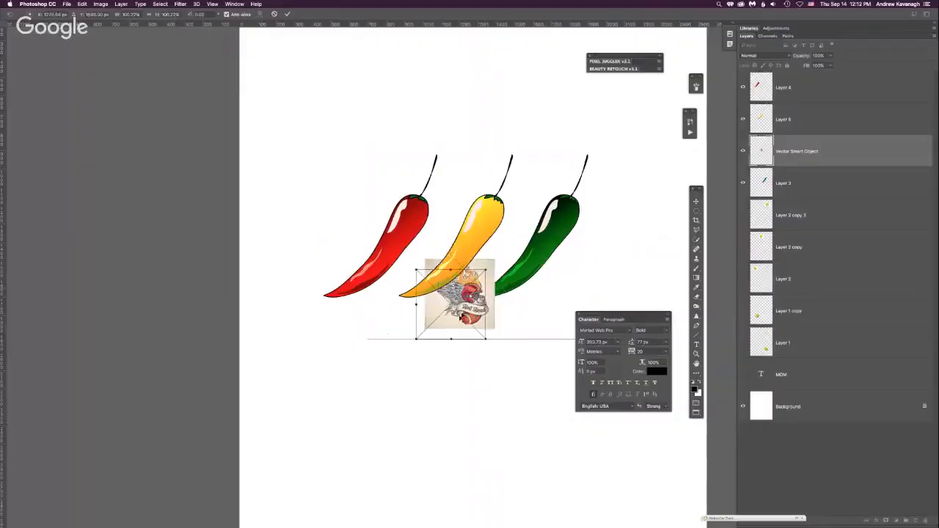
pyautogui.moveTo(460, 317); pyautogui.dragTo(345, 149)
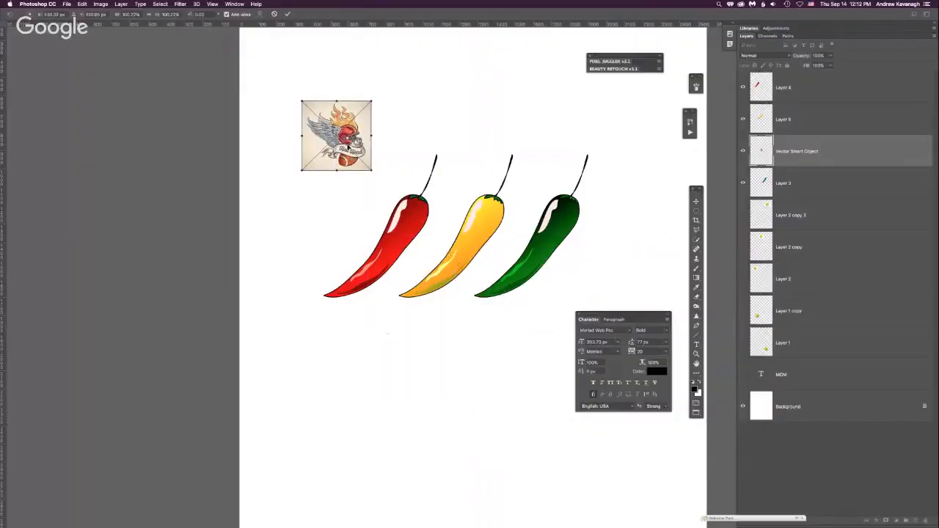
pyautogui.click(696, 201)
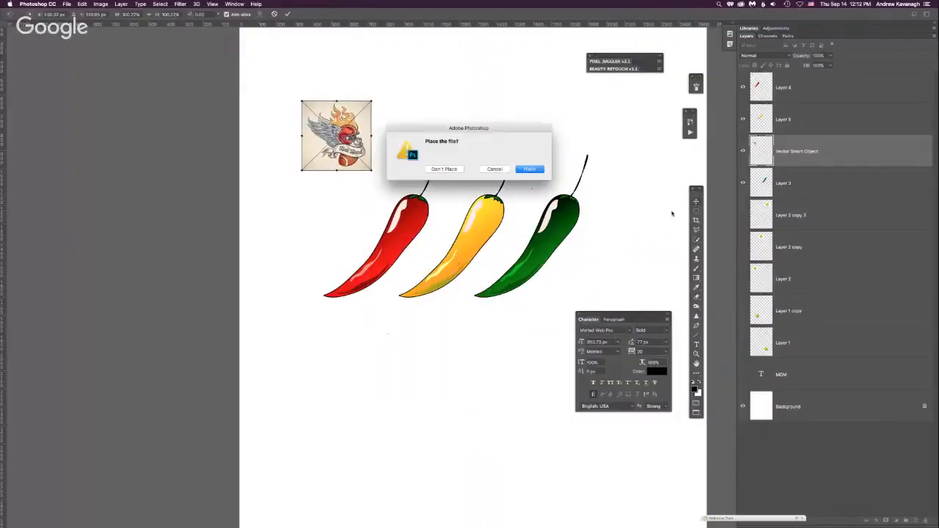
pyautogui.click(530, 169)
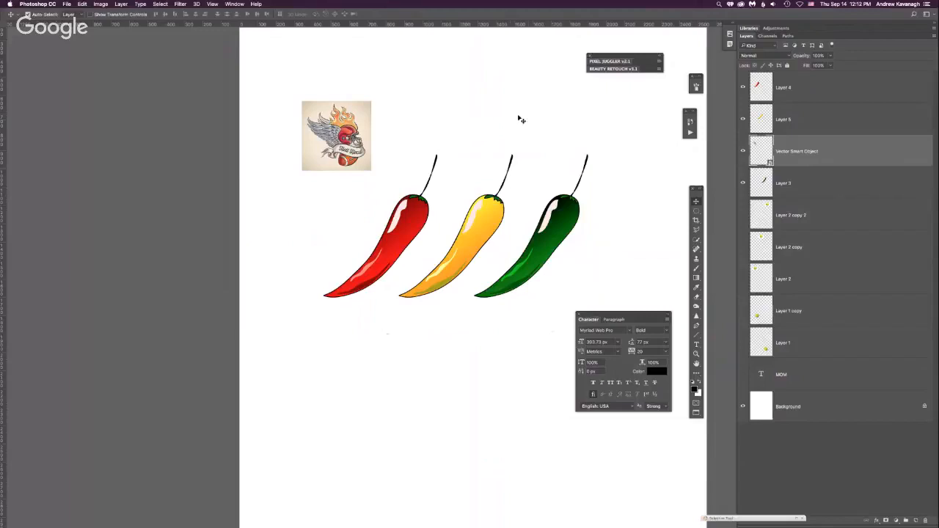
# Copy the mirrored winged helmet picture from the Word wish list and paste it into the Photoshop chili pepper document
pyautogui.press('super+Tab')
pyautogui.press('super+Tab')
pyautogui.press('super+Tab')
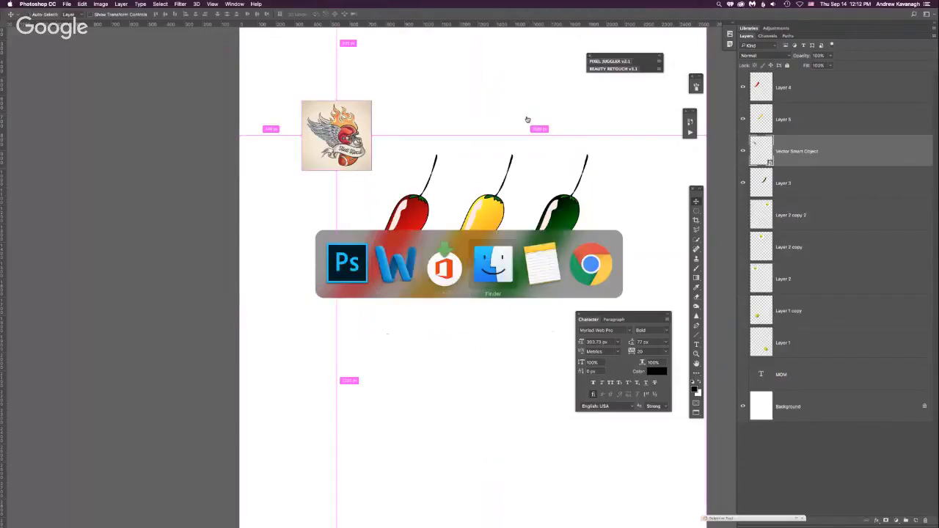
pyautogui.press('super+shift+Tab')
pyautogui.press('super+shift+Tab')
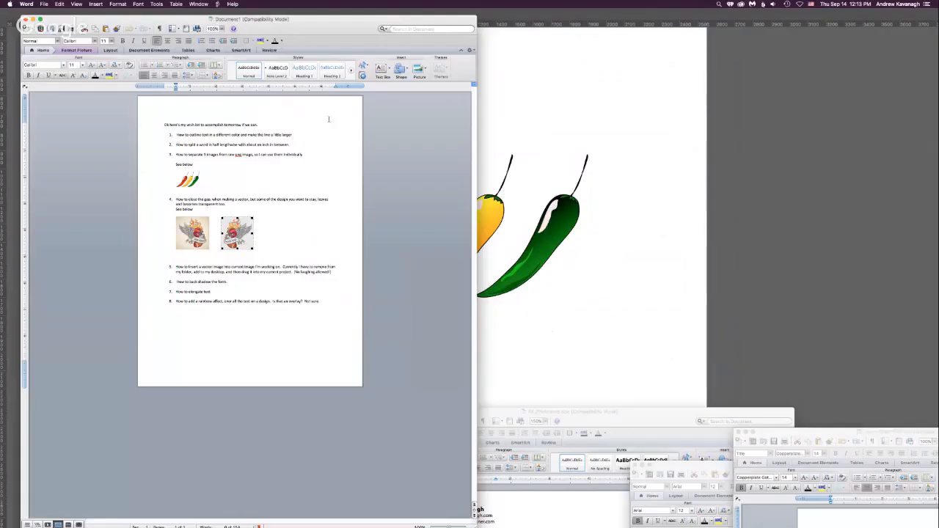
pyautogui.click(643, 180)
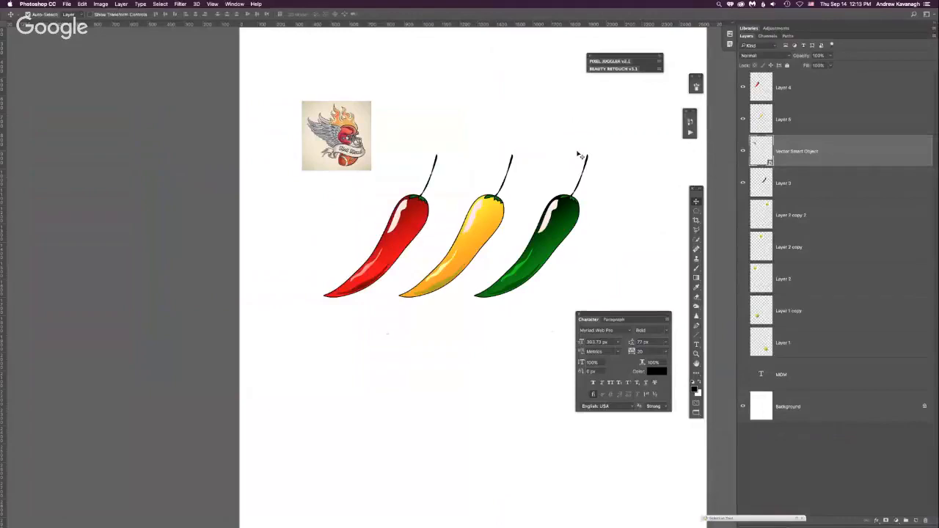
pyautogui.press('super')
pyautogui.press('super+v')
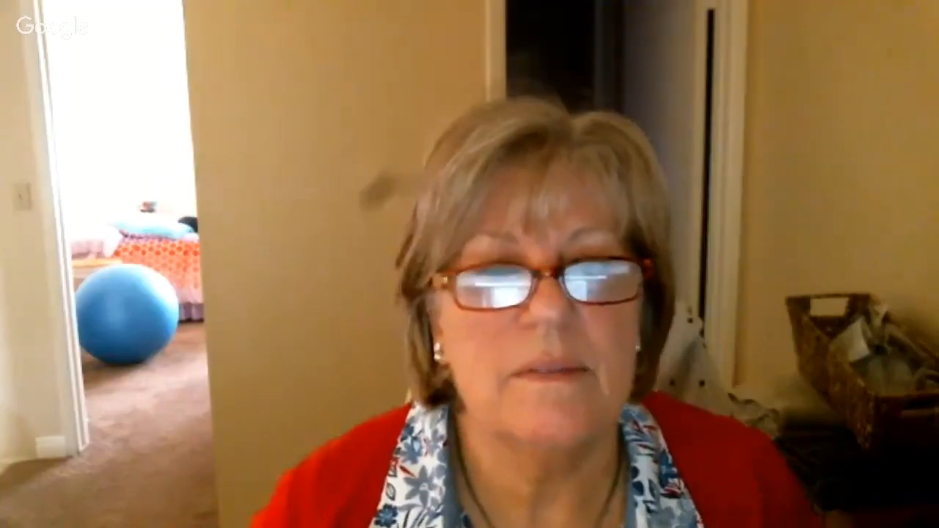
# Arrange the two winged helmet pictures side by side below the peppers, with the beige one on the left
pyautogui.moveTo(473, 277); pyautogui.dragTo(472, 374)
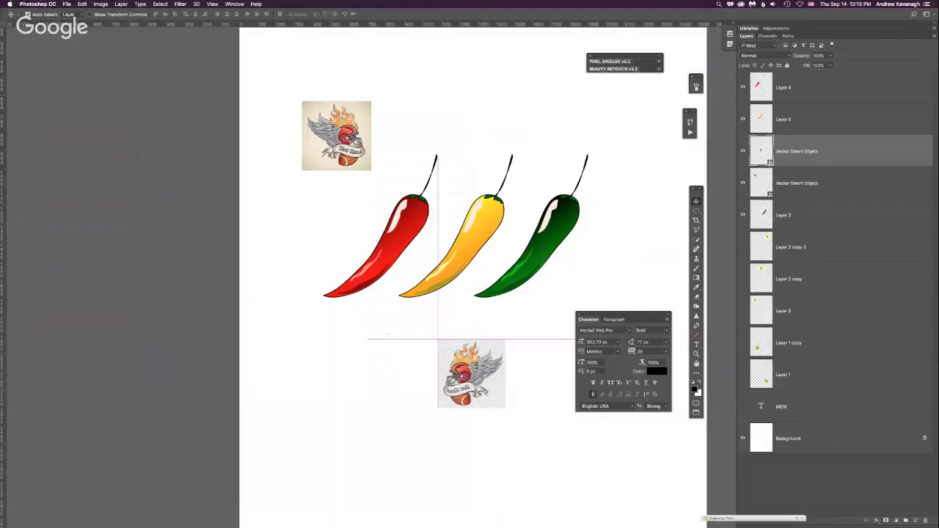
pyautogui.moveTo(322, 158); pyautogui.dragTo(353, 397)
pyautogui.moveTo(469, 393); pyautogui.dragTo(479, 394)
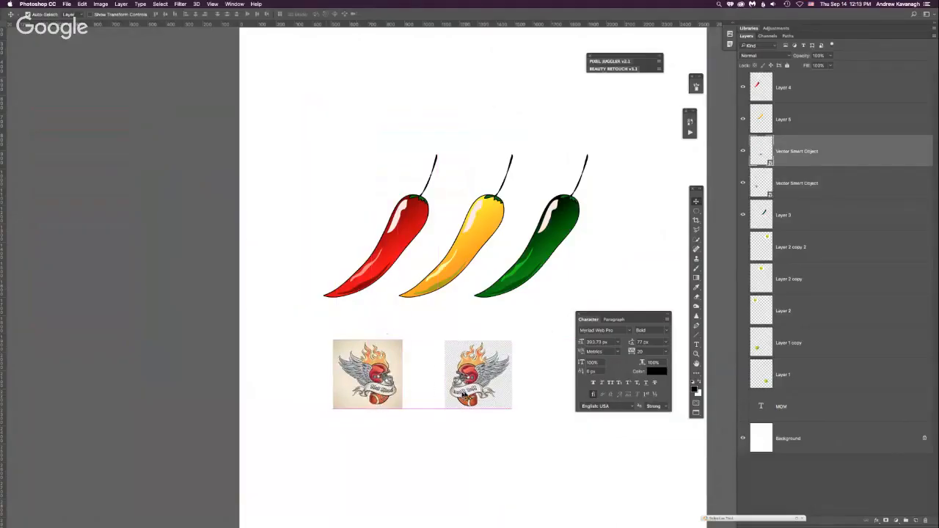
pyautogui.moveTo(381, 398); pyautogui.dragTo(390, 399)
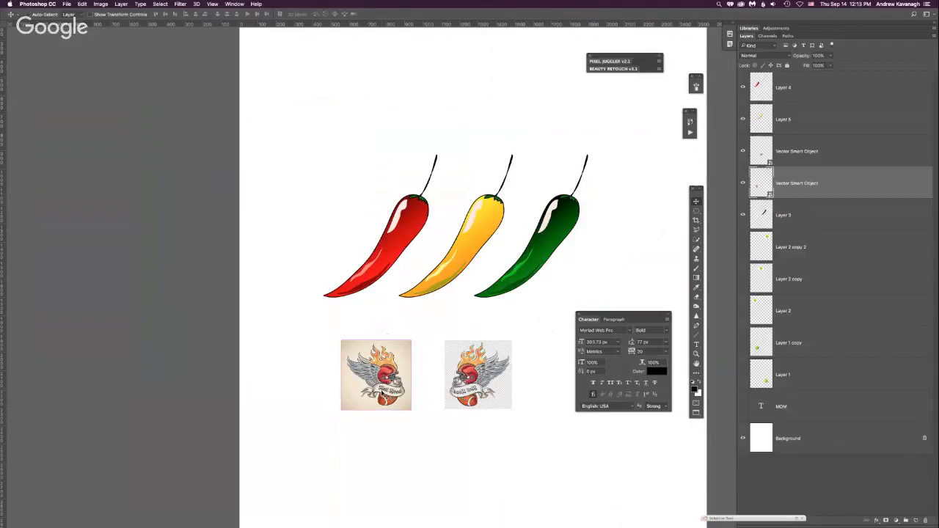
# Examine the mirrored Hell Head artwork up close around the face guard and banner, comparing its missing areas with the beige original
pyautogui.press('super+equal')
pyautogui.scroll(-5, 381, 394)
pyautogui.hscroll(2, 381, 394)
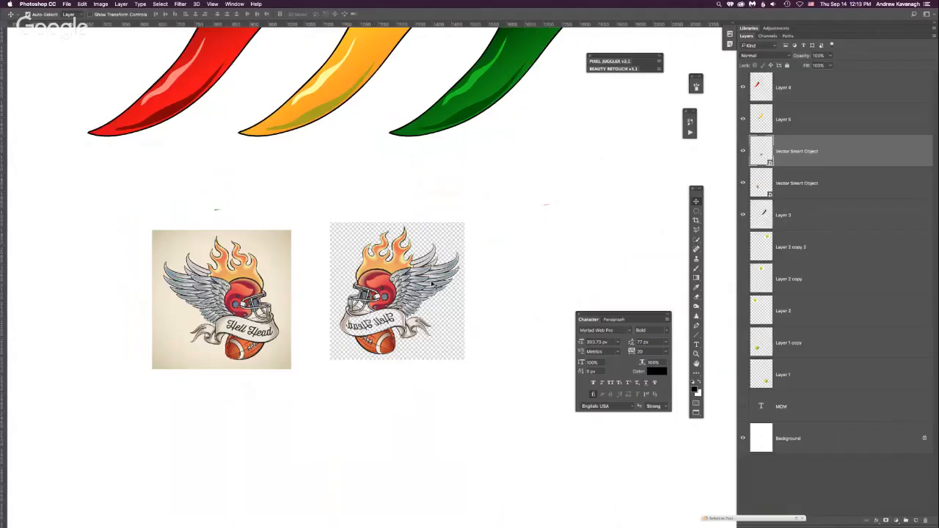
pyautogui.press('super+plus')
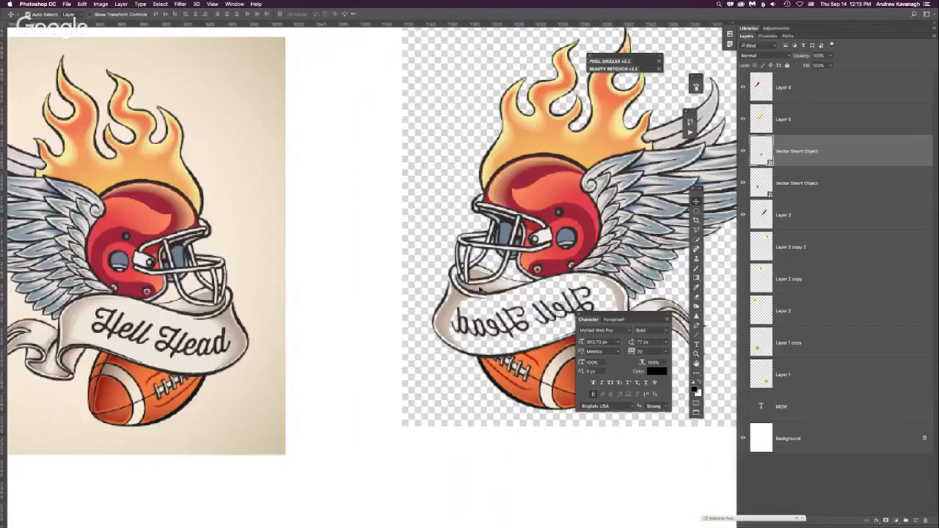
pyautogui.hscroll(3, 481, 291)
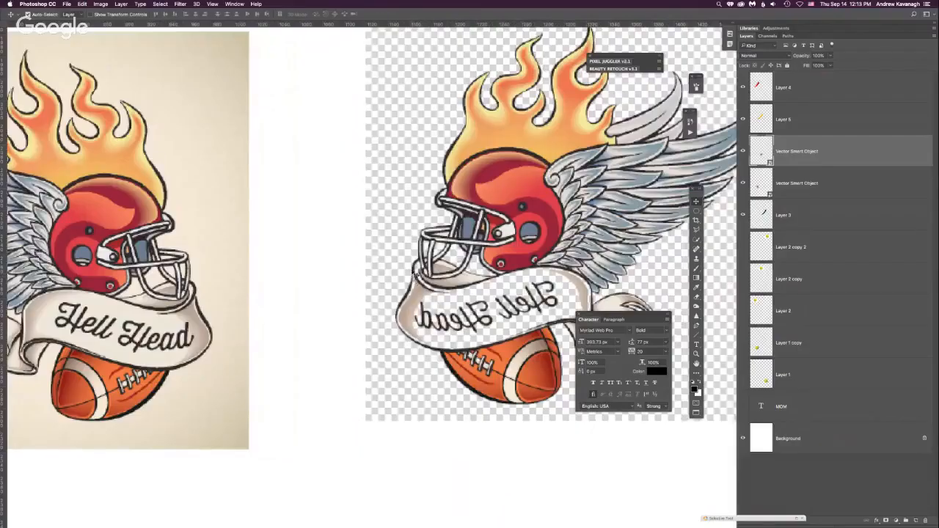
pyautogui.scroll(2, 451, 297)
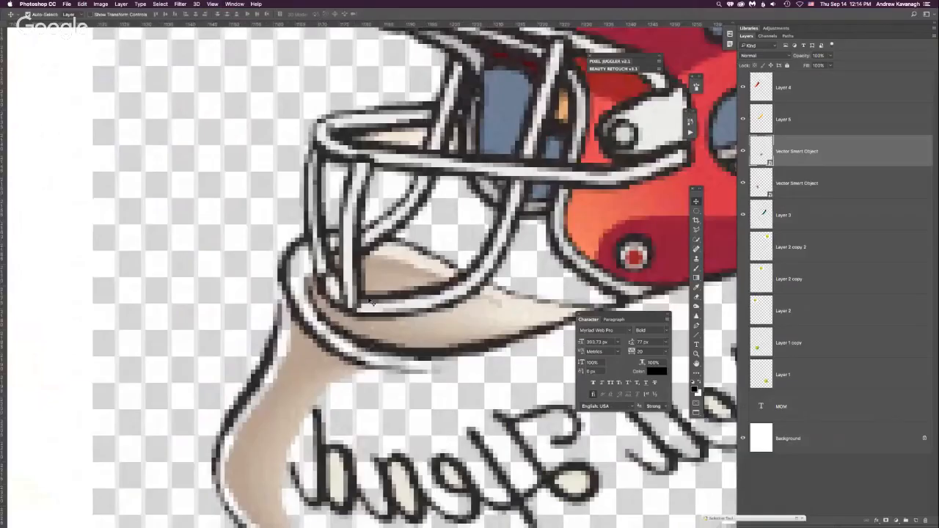
pyautogui.scroll(3, 380, 272)
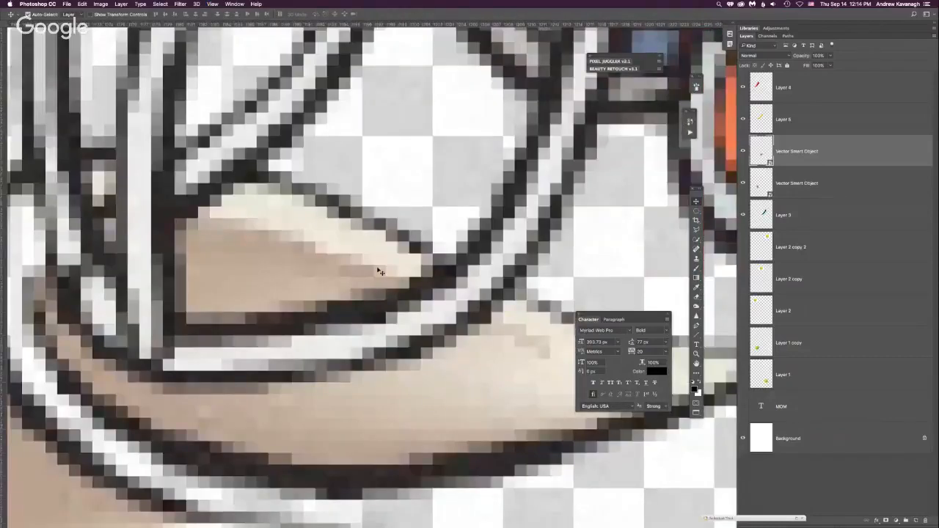
pyautogui.scroll(-3, 402, 347)
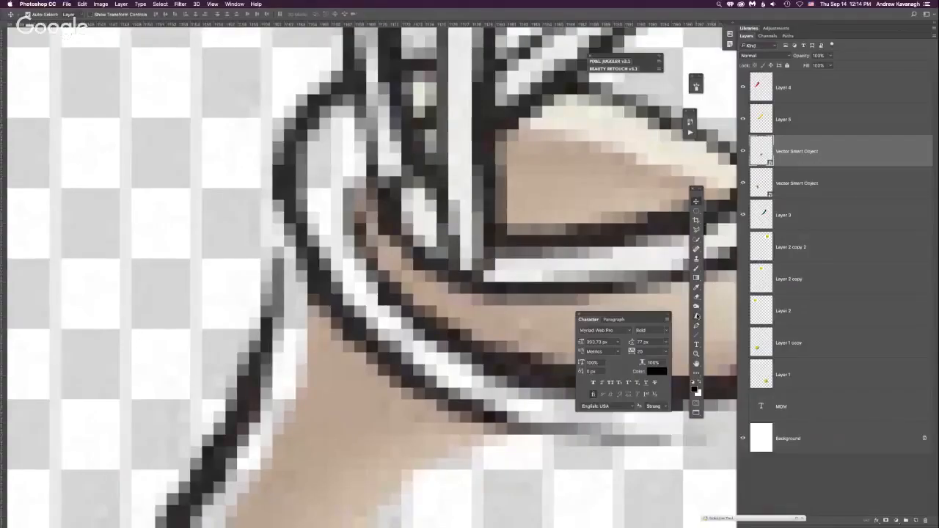
# Choose the Brush Tool and add a new empty layer directly above the mirrored helmet picture
pyautogui.press('b')
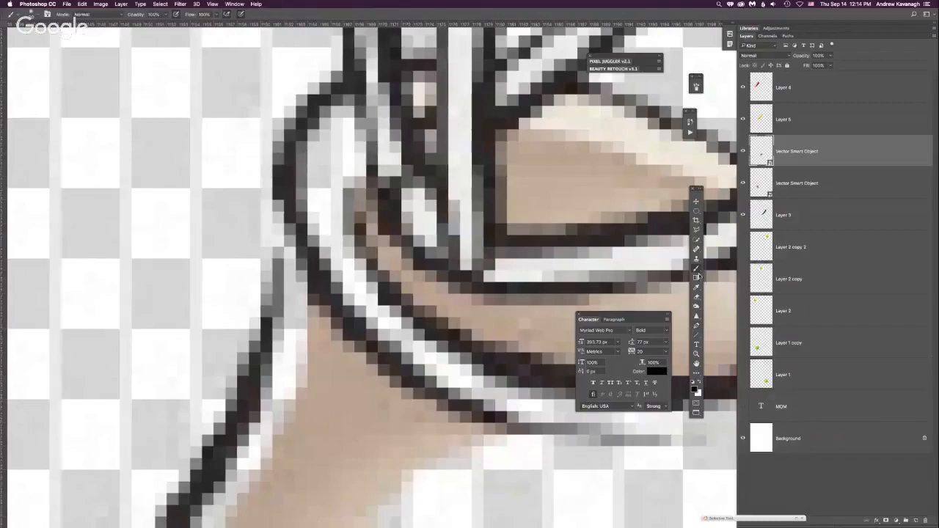
pyautogui.click(696, 270)
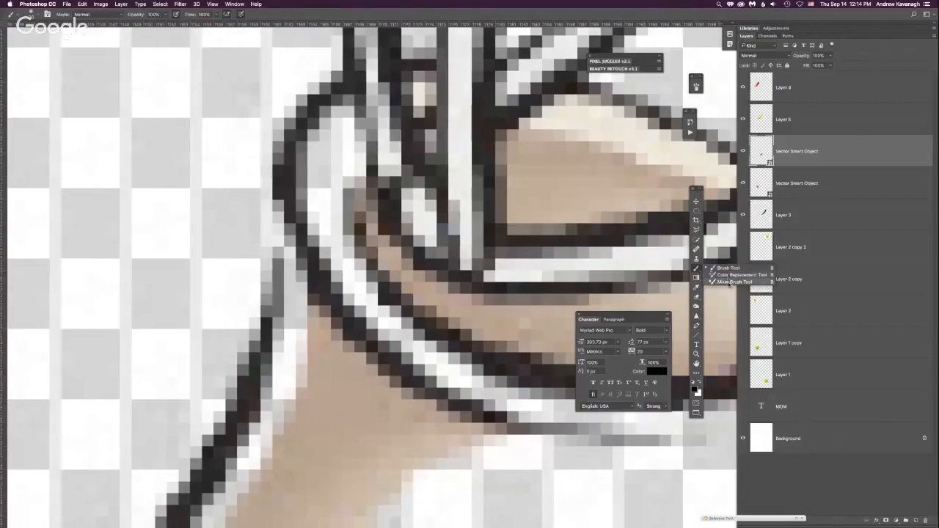
pyautogui.click(728, 268)
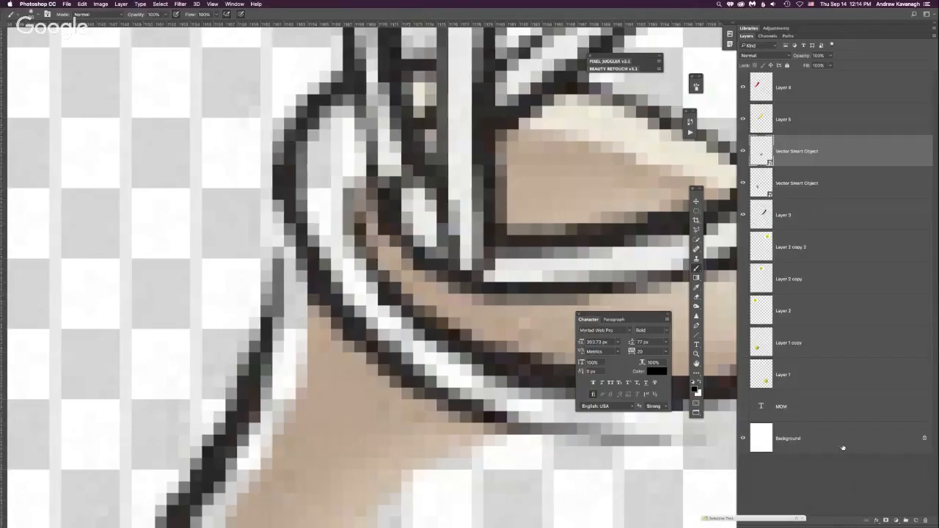
pyautogui.click(915, 521)
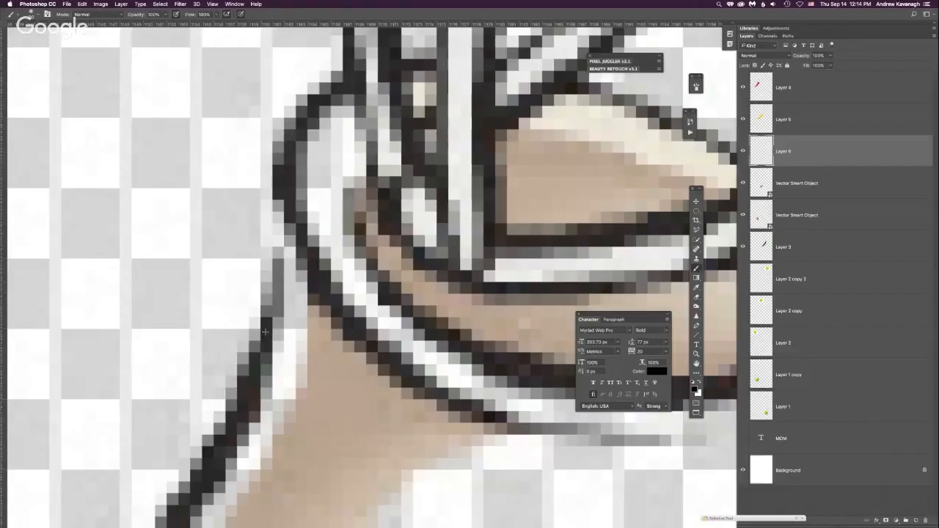
# Set the brush hardness to 100% and swap the colors so that white is the foreground color
pyautogui.rightClick(277, 304)
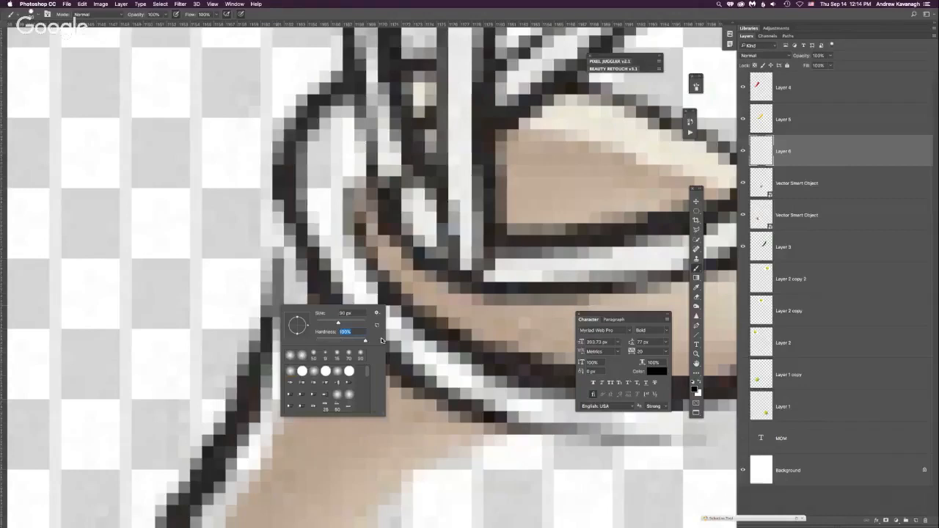
pyautogui.moveTo(344, 342); pyautogui.dragTo(390, 335)
pyautogui.click(700, 382)
# Sample the dark color of the banner's outline below the face guard as the foreground color and return to the Brush Tool
pyautogui.press('super+minus')
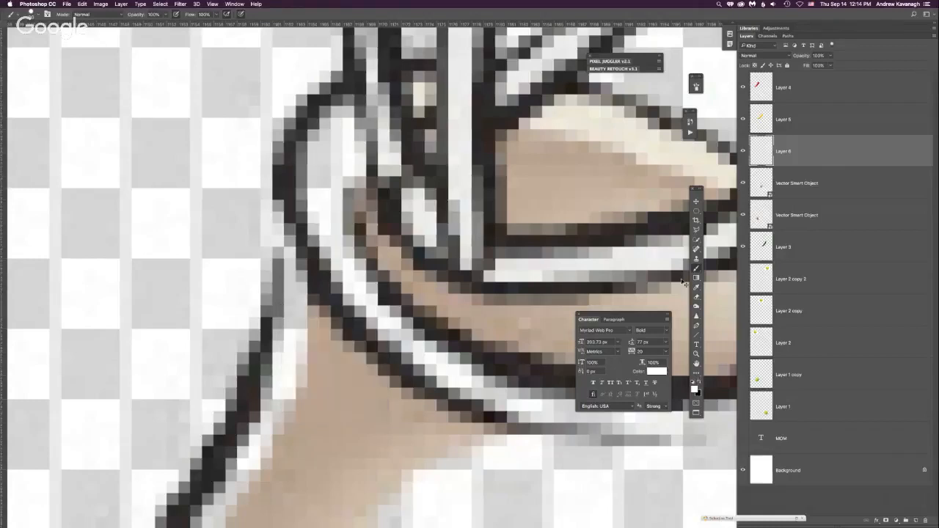
pyautogui.press('super+minus')
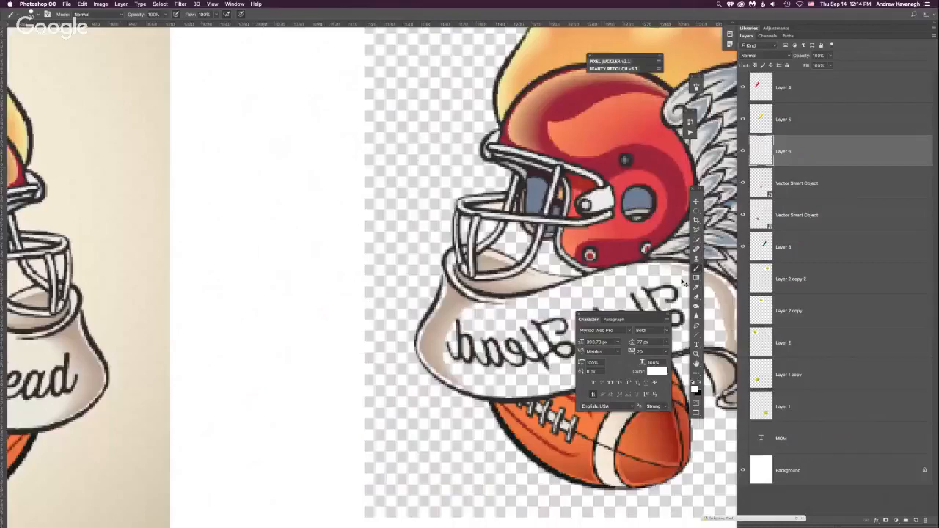
pyautogui.press('super+plus')
pyautogui.press('super+plus')
pyautogui.press('super+plus')
pyautogui.press('super+plus')
pyautogui.press('super+plus')
pyautogui.press('super+plus')
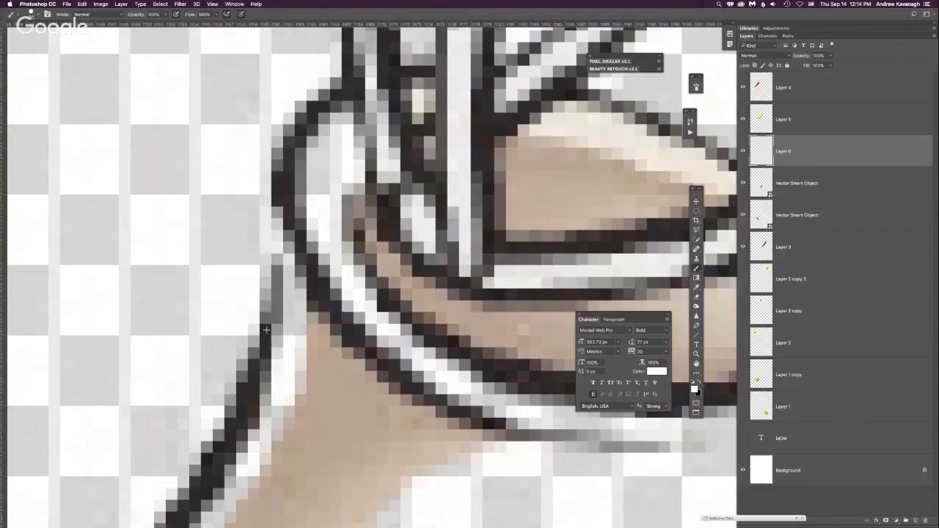
pyautogui.press('i')
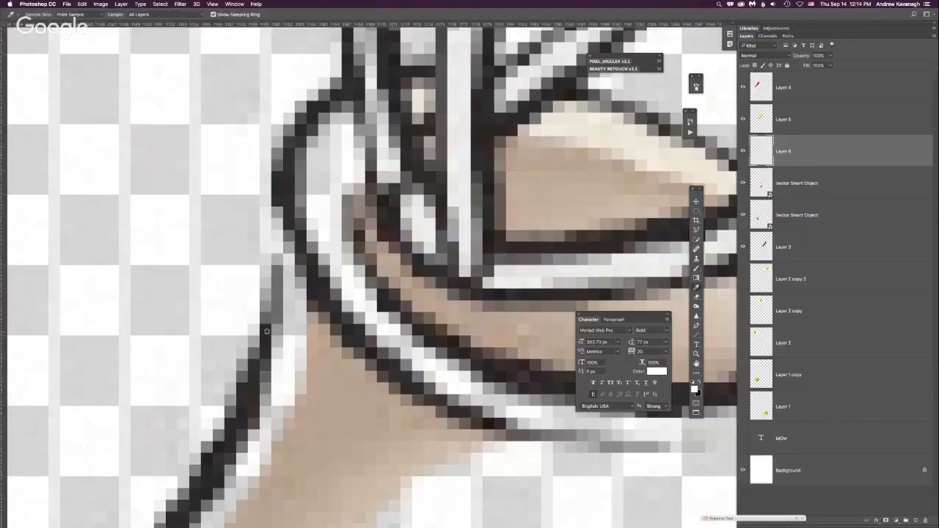
pyautogui.click(264, 338)
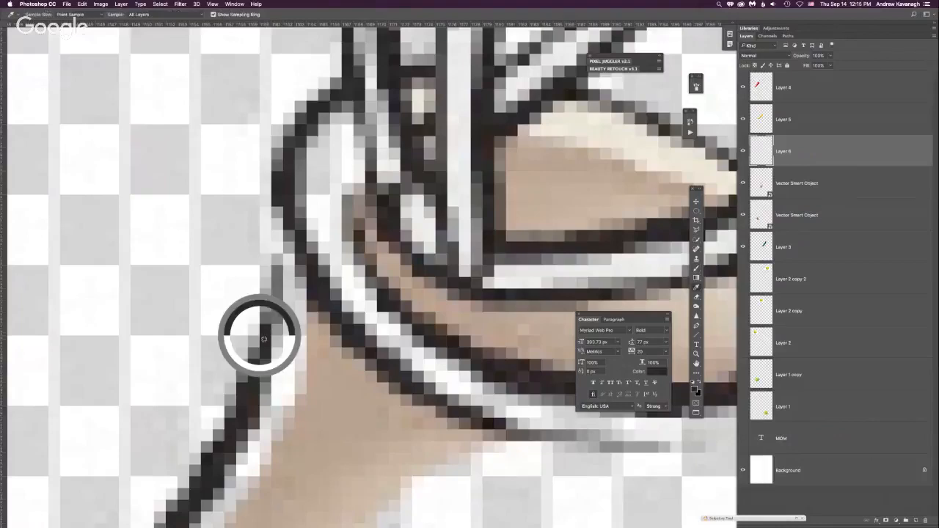
pyautogui.press('b')
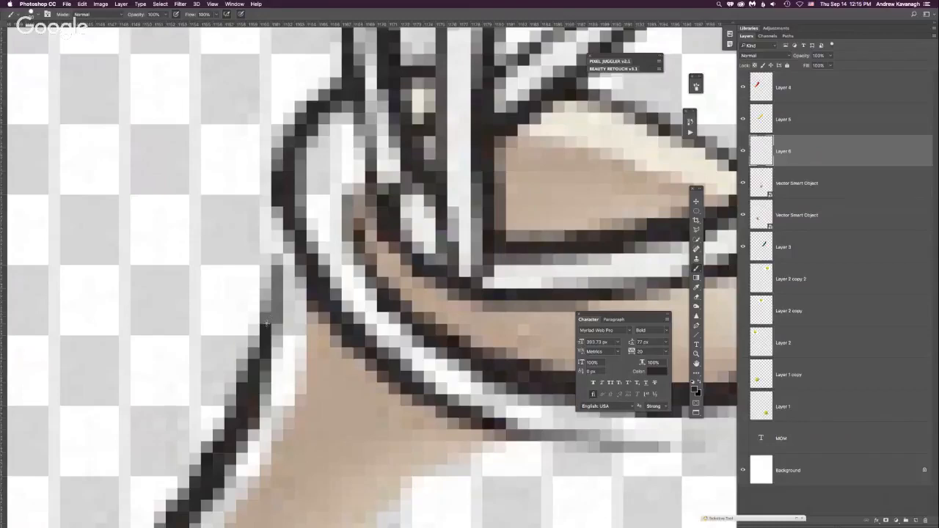
# Reduce the brush size to 1 px and paint over the faded top end of the banner's left outline beside the face guard
pyautogui.click(267, 320)
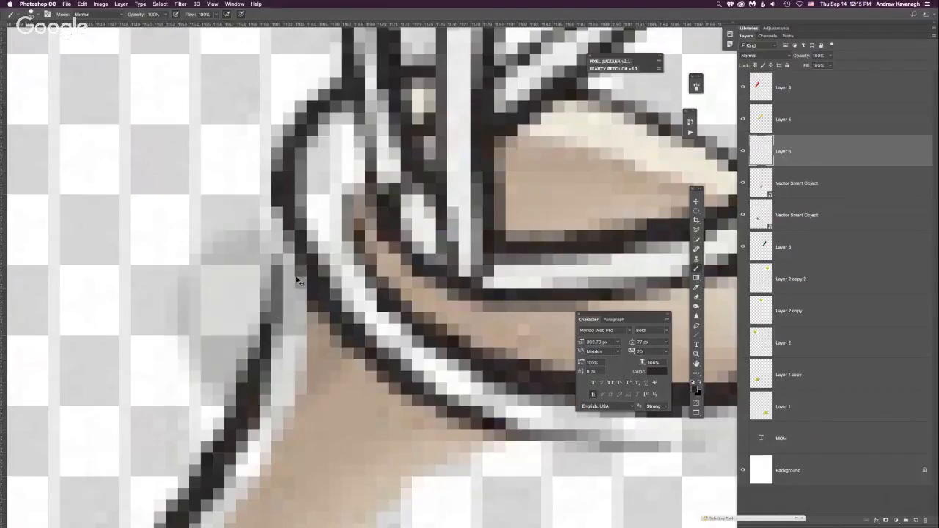
pyautogui.press('super+z')
pyautogui.rightClick(274, 315)
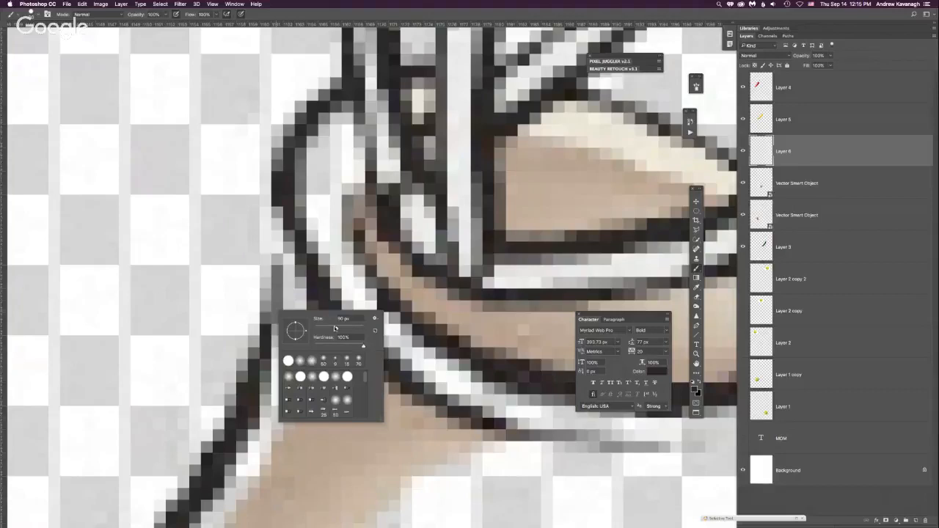
pyautogui.moveTo(335, 329)
pyautogui.mouseDown()
pyautogui.moveTo(318, 331)
pyautogui.moveTo(275, 285)
pyautogui.mouseUp()
pyautogui.write('1')
pyautogui.write('[[')
pyautogui.write('4')
pyautogui.press('Return')
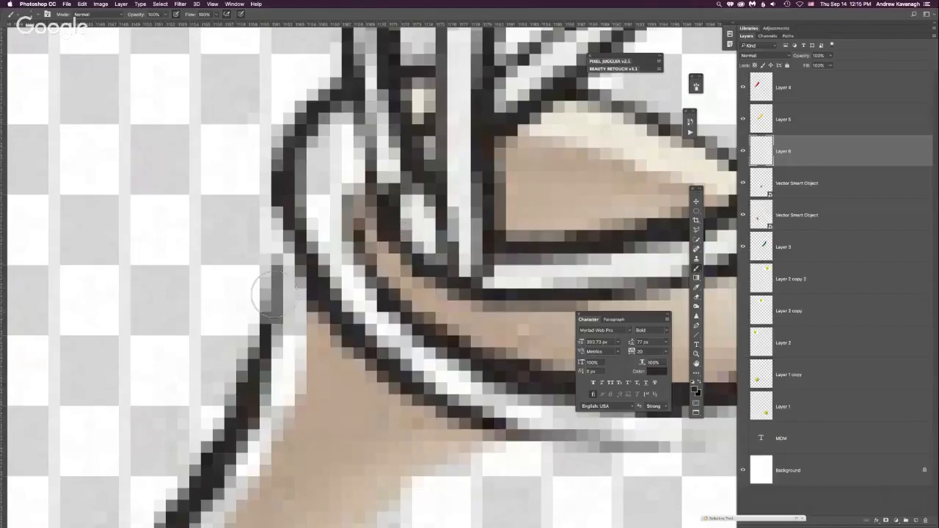
pyautogui.press('[')
pyautogui.press('[')
pyautogui.press('[')
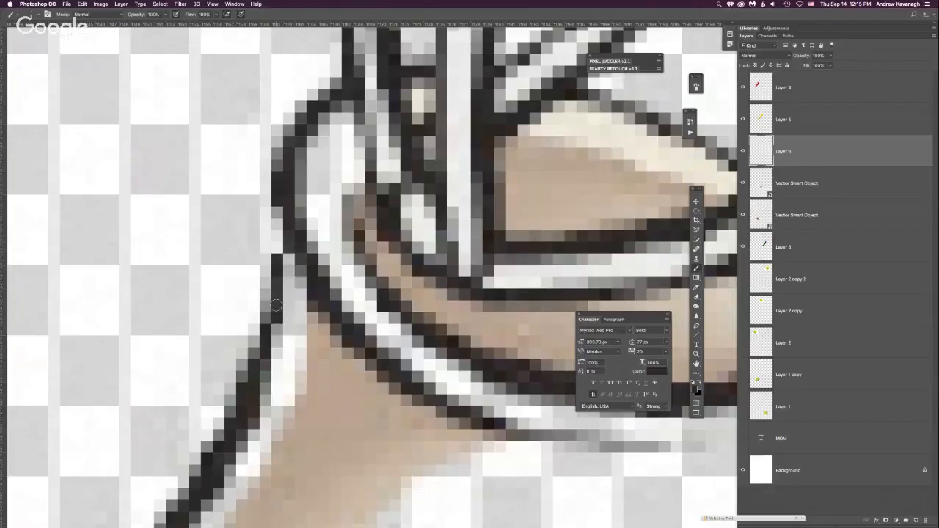
# Examine the repainted banner outline at several magnifications, comparing it with the beige original, and set the brush size to 5 px
pyautogui.press('super+minus')
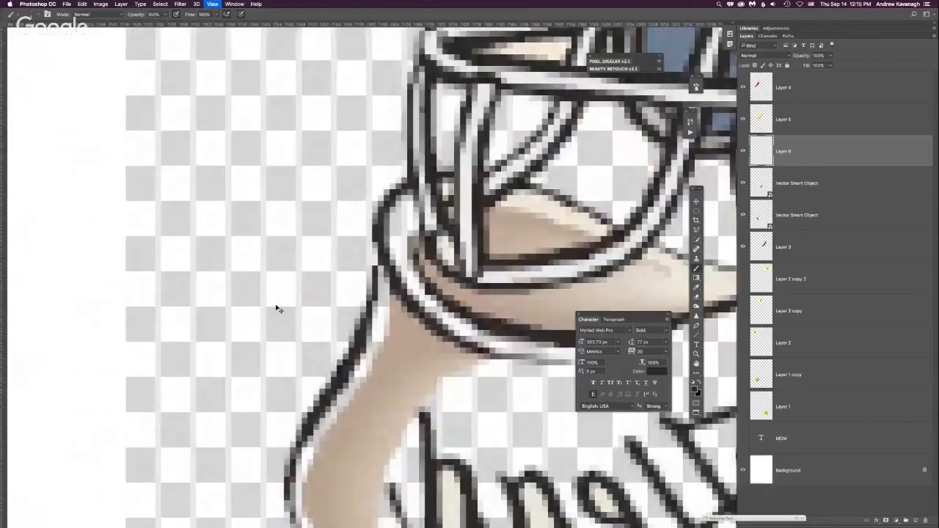
pyautogui.press('super+minus')
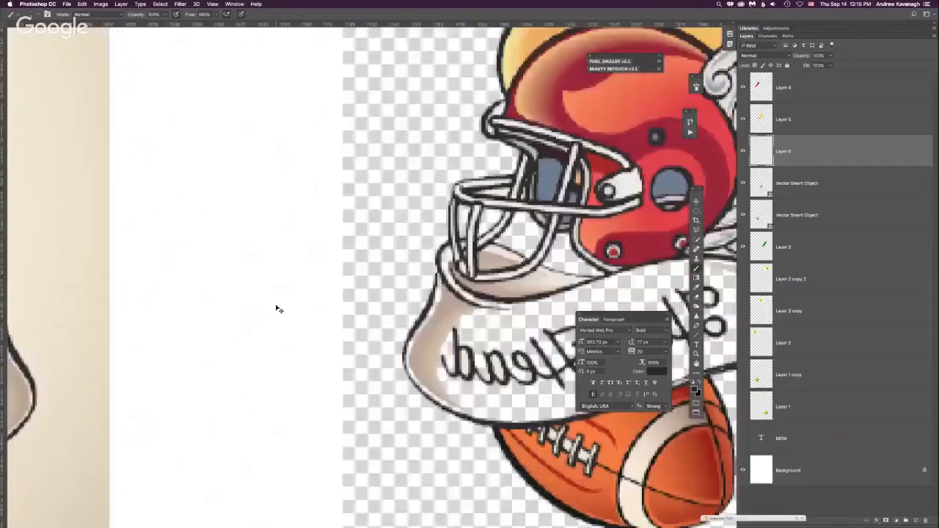
pyautogui.press('super+minus')
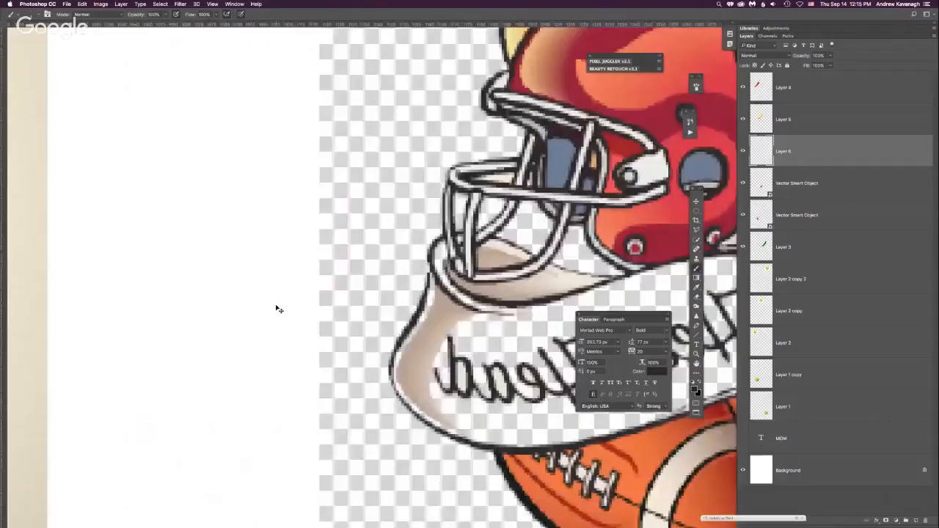
pyautogui.press('super+plus')
pyautogui.press('super+plus')
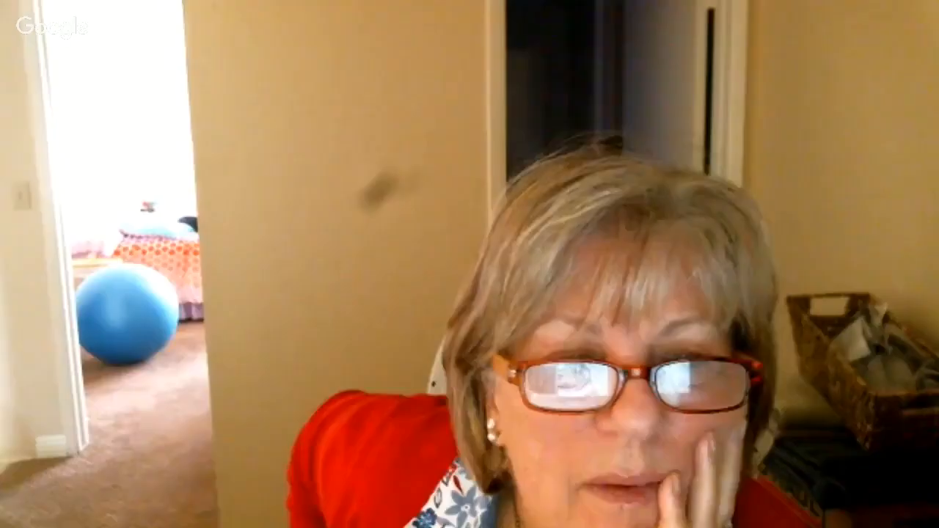
pyautogui.rightClick(266, 291)
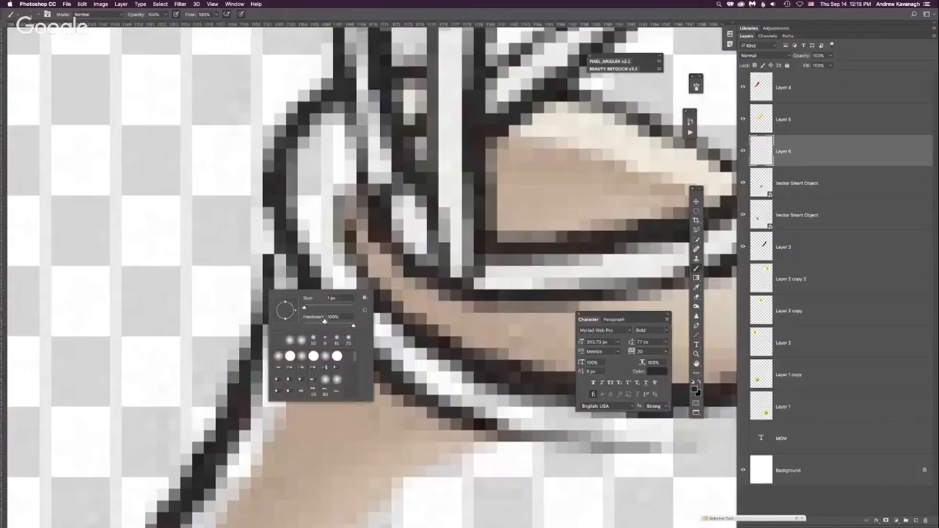
pyautogui.write('5')
pyautogui.press('Return')
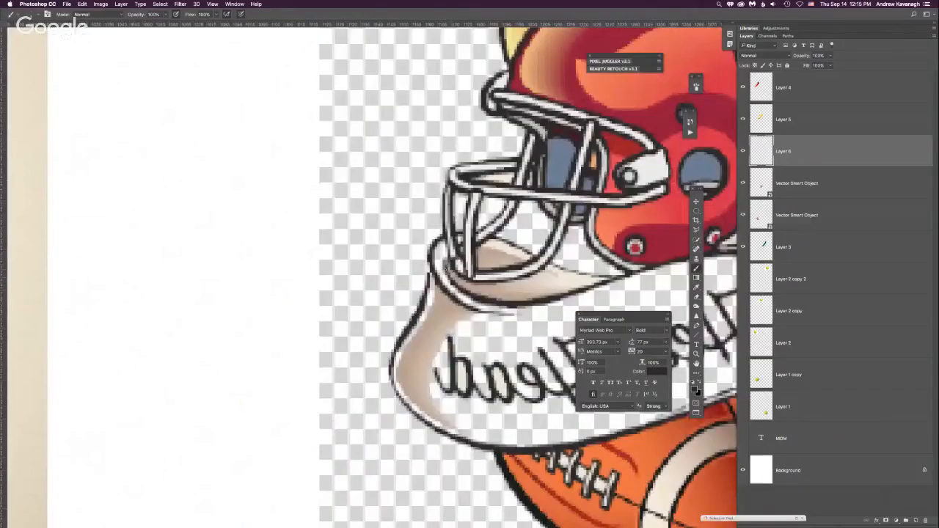
pyautogui.press('super+equal')
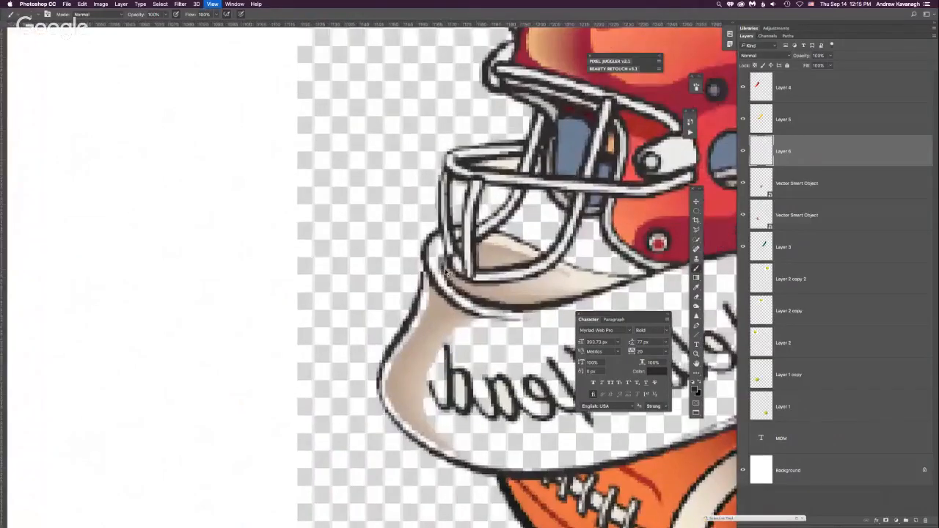
pyautogui.press('super+minus')
pyautogui.press('super+minus')
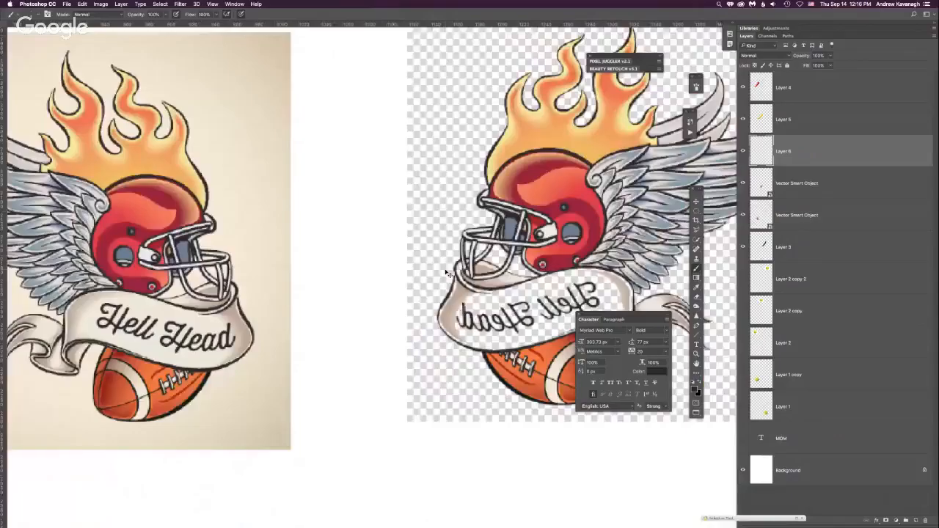
pyautogui.press('super+equal')
pyautogui.press('super+equal')
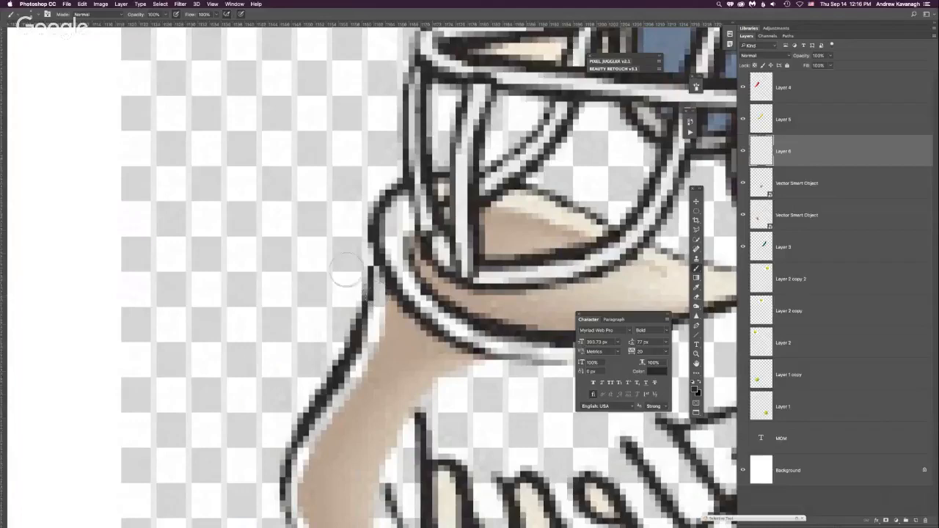
# Enlarge the brush far beyond the width of the banner outline and shrink it back to 1 px
pyautogui.press(']')
pyautogui.press(']')
pyautogui.press(']')
pyautogui.press(']')
pyautogui.press(']')
pyautogui.press(']')
pyautogui.press(']')
pyautogui.press(']')
pyautogui.press(']')
pyautogui.press(']')
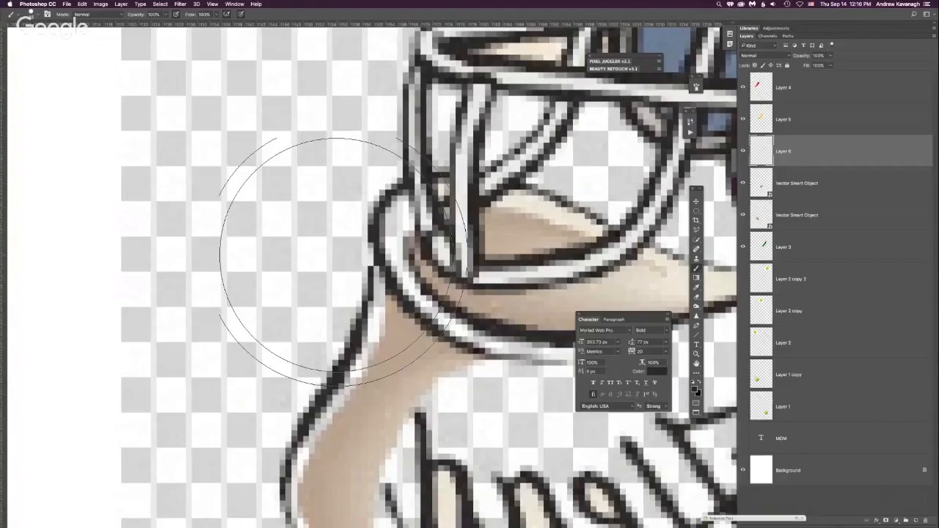
pyautogui.press('[')
pyautogui.press('[')
pyautogui.press('[')
pyautogui.press('[')
pyautogui.press('[')
pyautogui.press('[')
pyautogui.press('[')
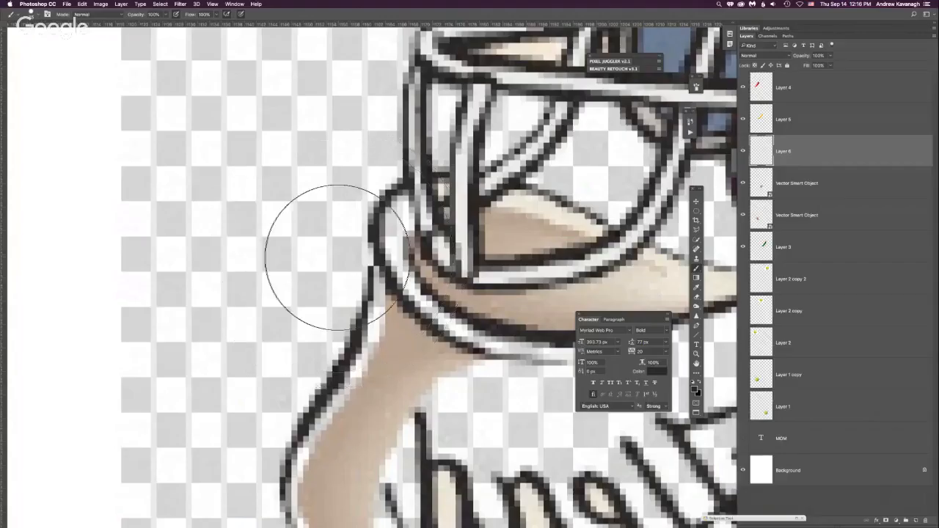
pyautogui.press('[')
pyautogui.press('[')
pyautogui.press('[')
pyautogui.press('[')
pyautogui.press('[')
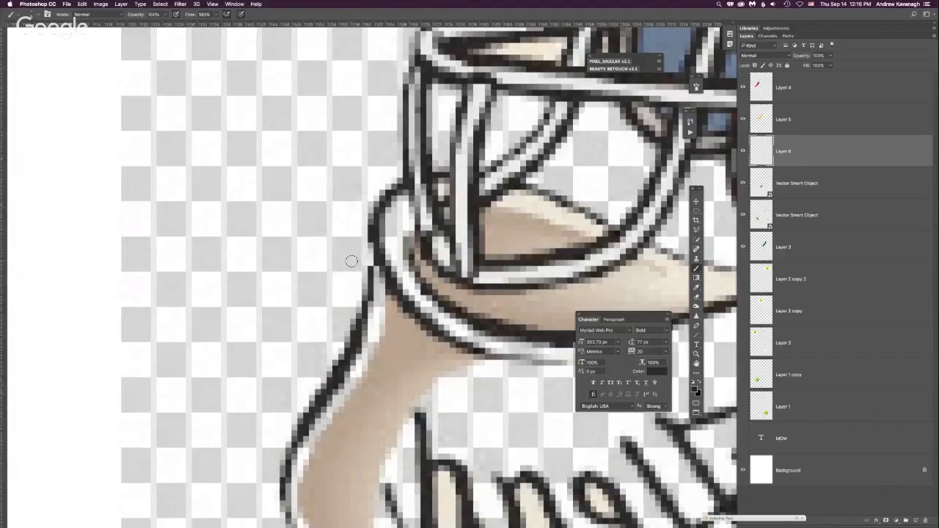
pyautogui.rightClick(381, 279)
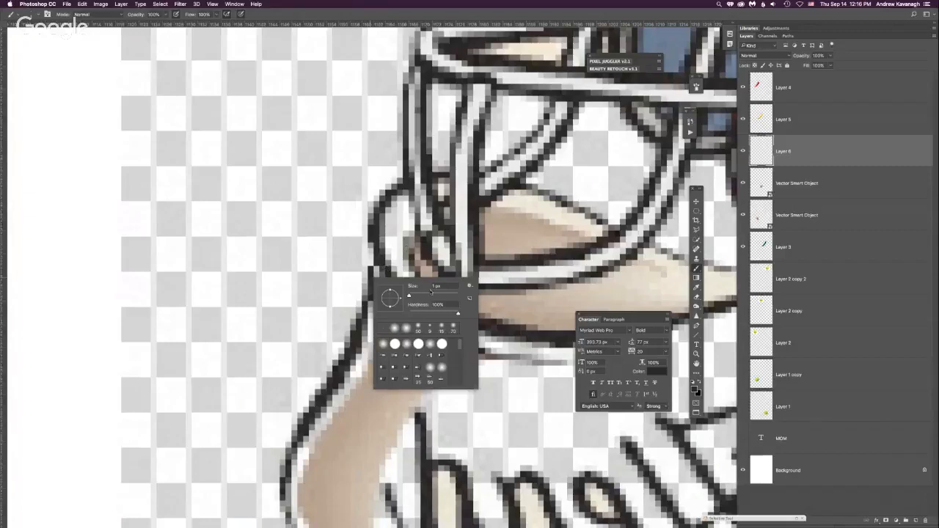
pyautogui.click(370, 270)
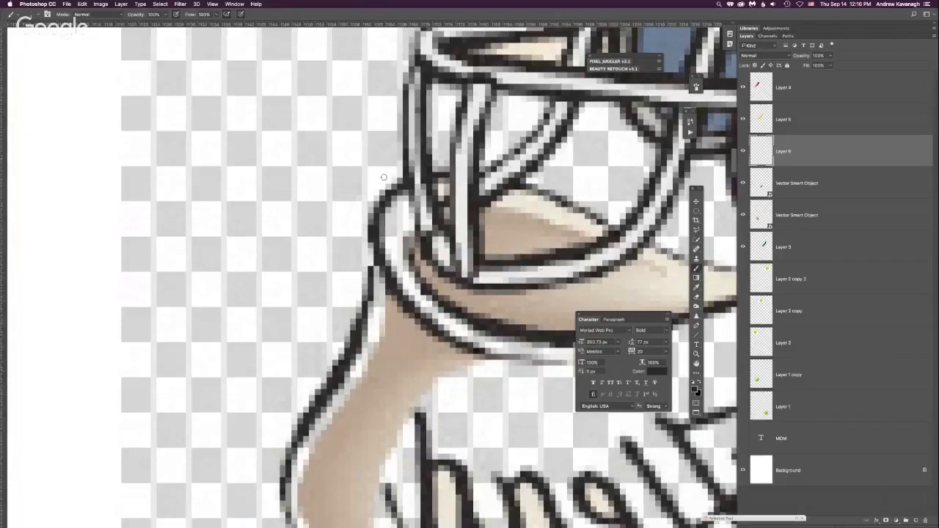
# Lower the brush hardness and bring it back up to 100%
pyautogui.rightClick(371, 279)
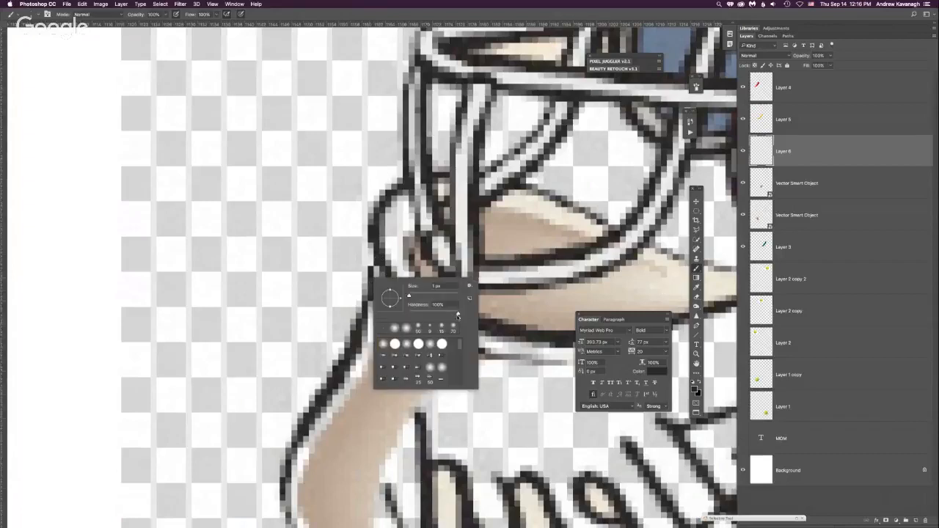
pyautogui.moveTo(457, 313); pyautogui.dragTo(398, 317)
pyautogui.moveTo(398, 318); pyautogui.dragTo(477, 316)
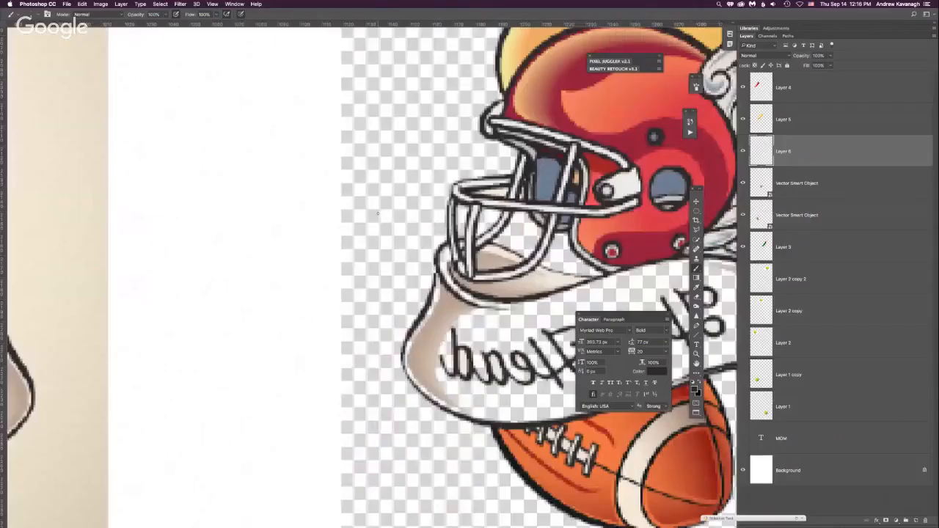
# Choose the Magic Wand Tool in place of the Quick Selection Tool, with both winged helmet pictures in view
pyautogui.moveTo(378, 213); pyautogui.dragTo(221, 221)
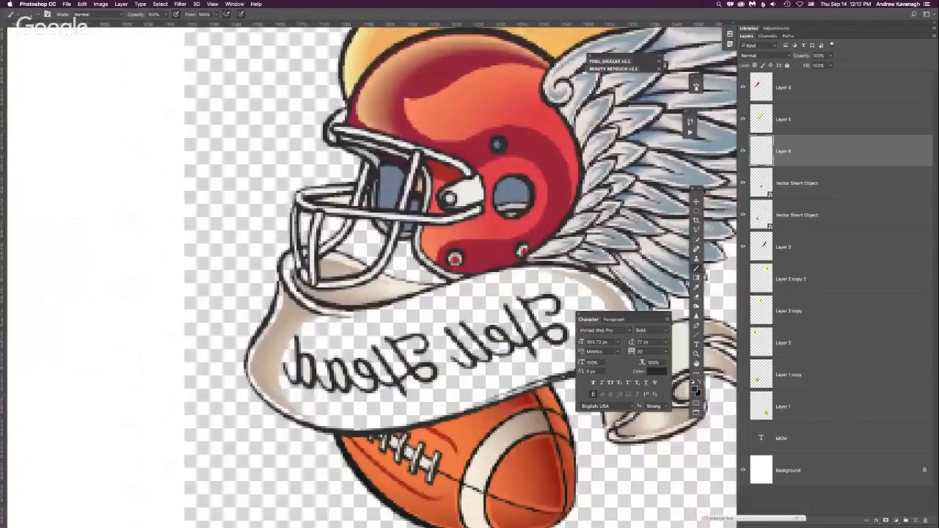
pyautogui.press('super+minus')
pyautogui.press('super+minus')
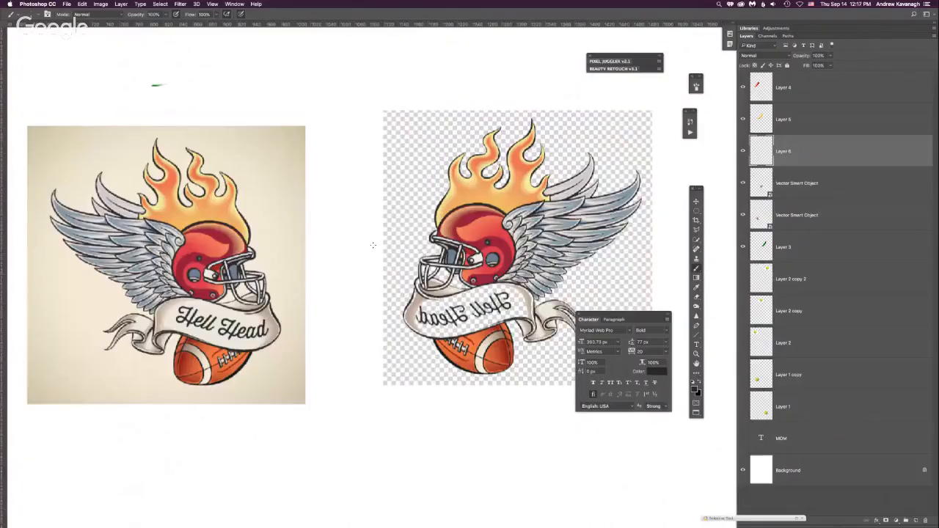
pyautogui.moveTo(281, 242); pyautogui.dragTo(349, 225)
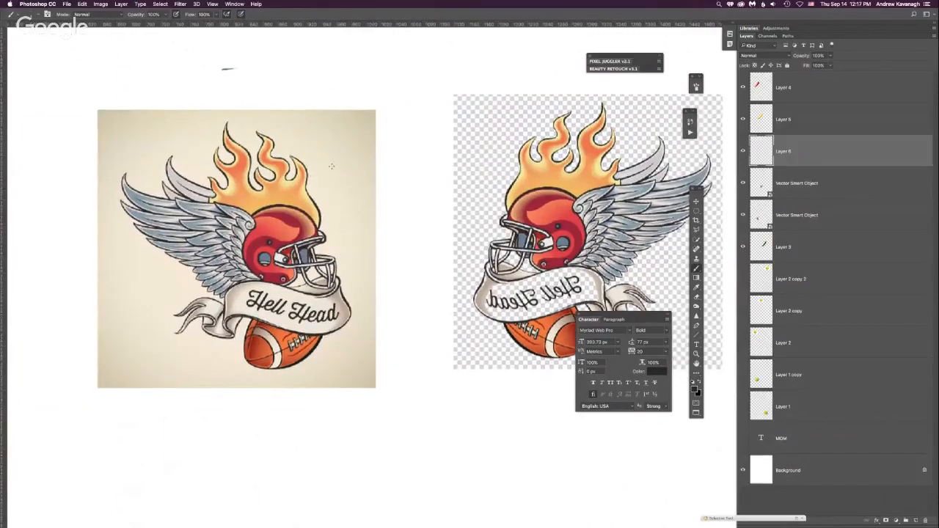
pyautogui.press('w')
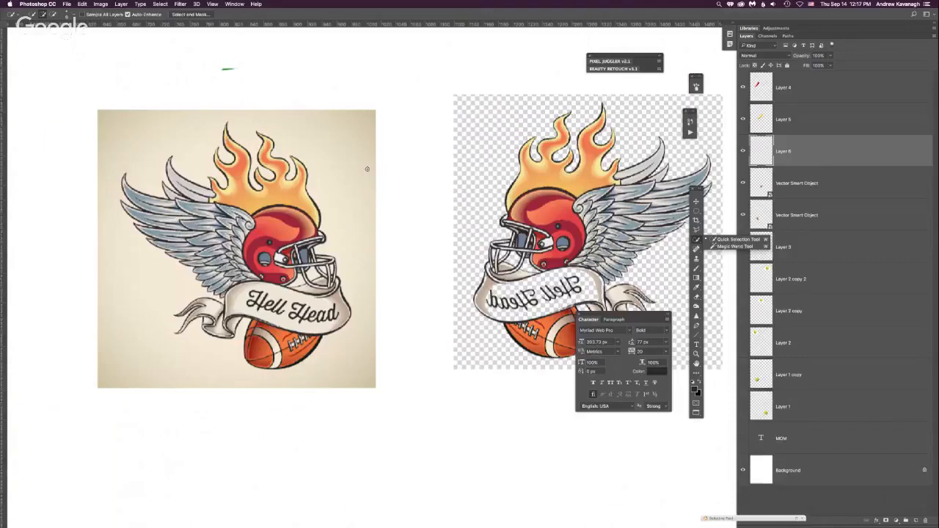
pyautogui.click(730, 247)
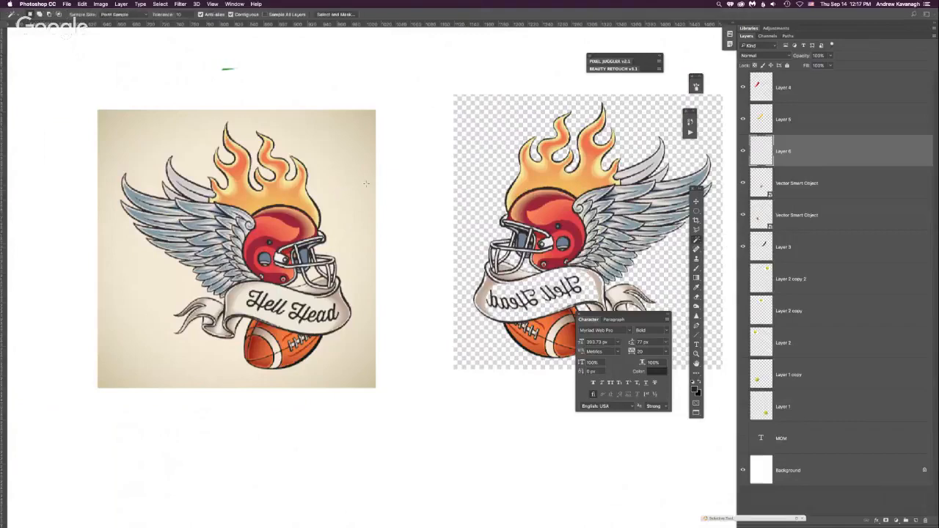
pyautogui.click(698, 239)
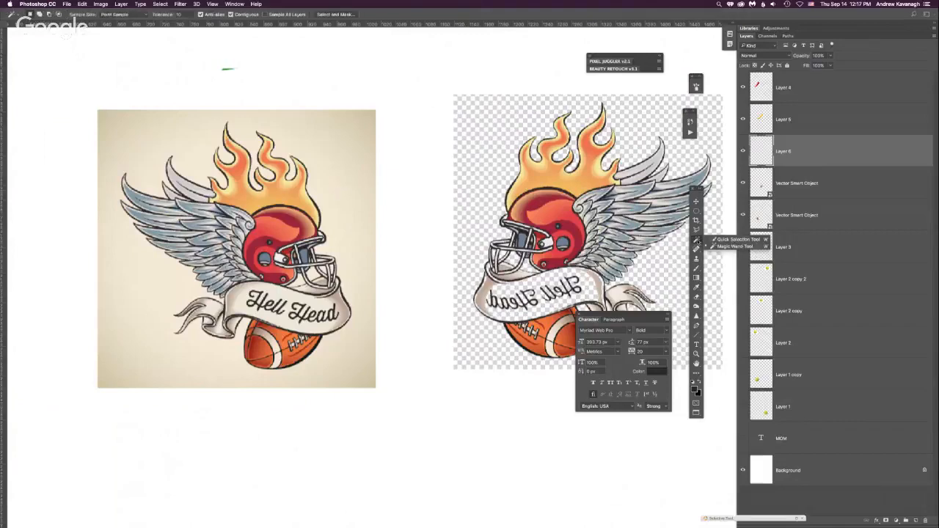
pyautogui.click(722, 248)
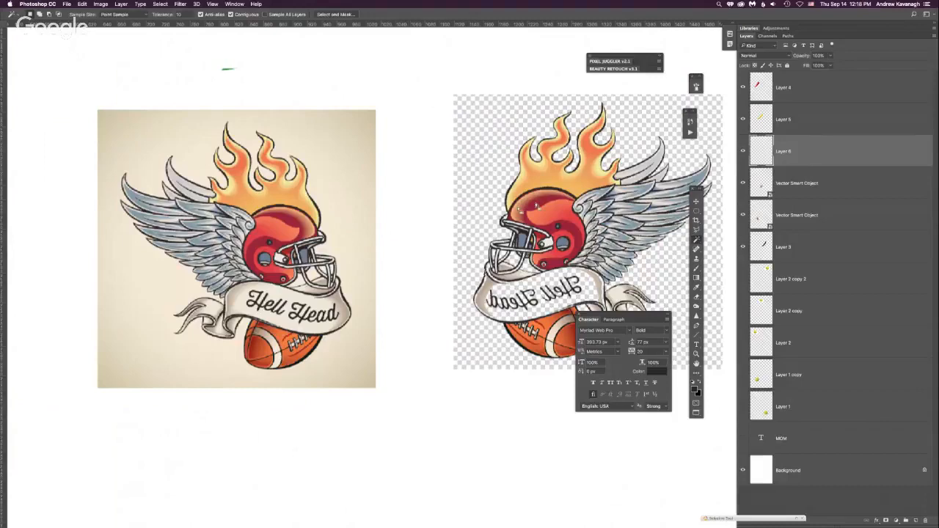
# Select the beige winged helmet picture with the Move Tool and hide its layer
pyautogui.press('v')
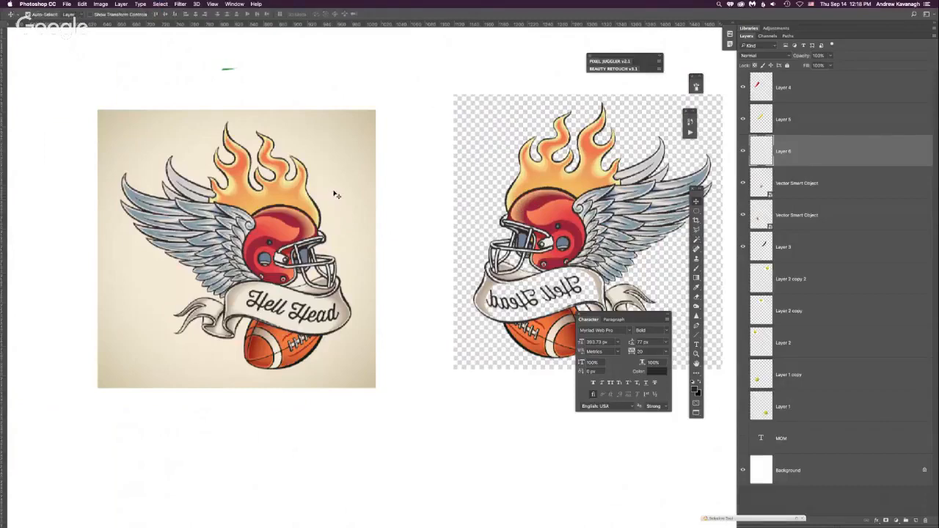
pyautogui.click(336, 191)
pyautogui.click(742, 216)
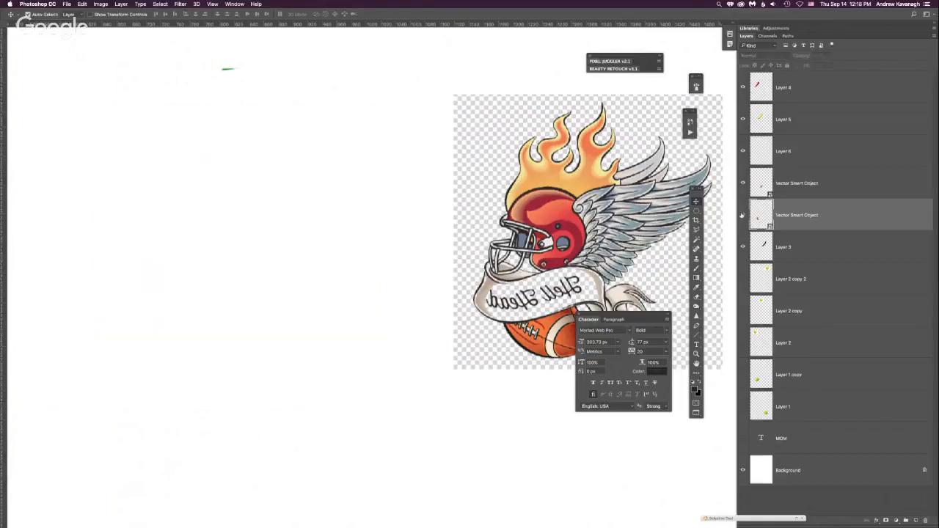
# Show the beige winged helmet picture's layer again and select its whole background, including all four corners, with the Magic Wand Tool
pyautogui.click(742, 217)
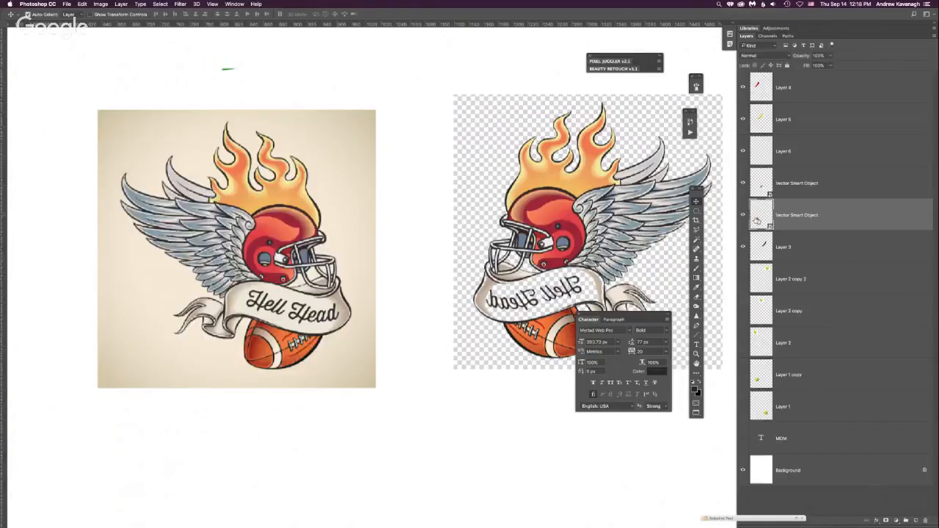
pyautogui.click(697, 240)
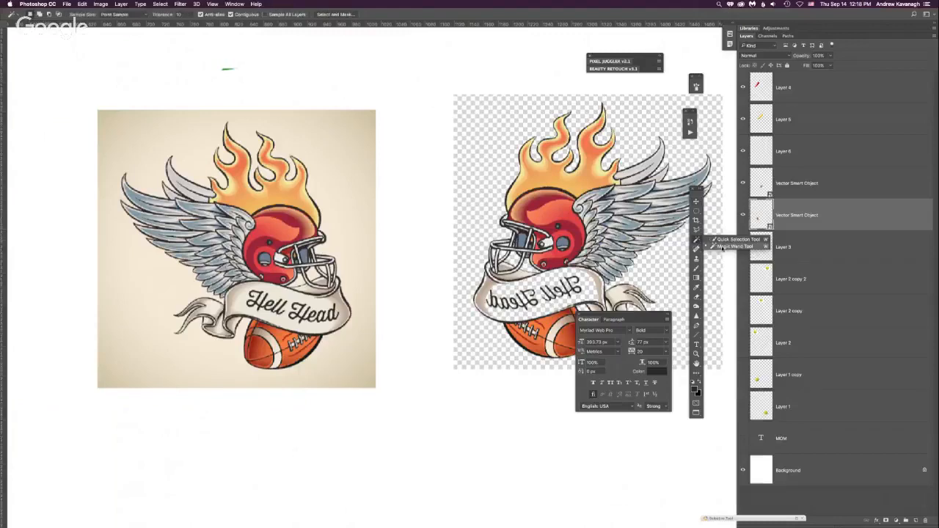
pyautogui.click(338, 201)
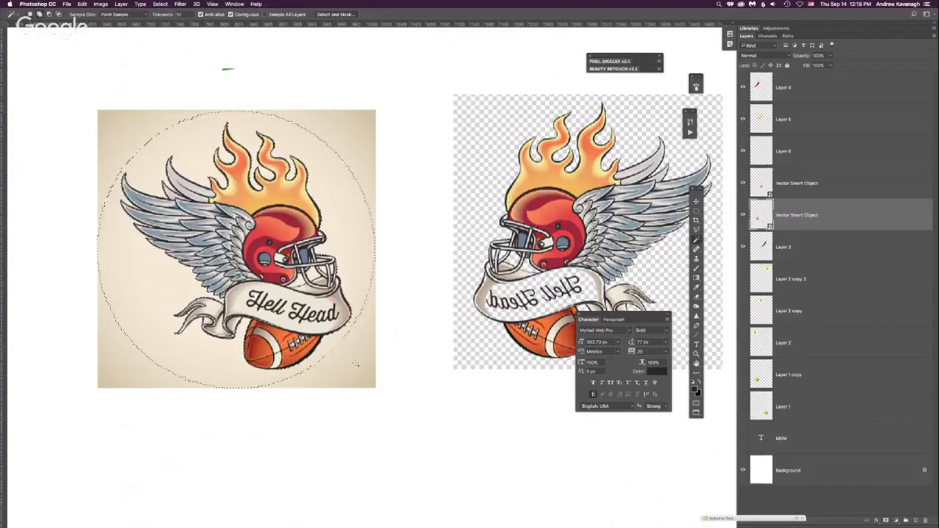
pyautogui.keyDown('shift'); pyautogui.click(354, 354); pyautogui.keyUp('shift')
pyautogui.keyDown('shift'); pyautogui.click(369, 115); pyautogui.keyUp('shift')
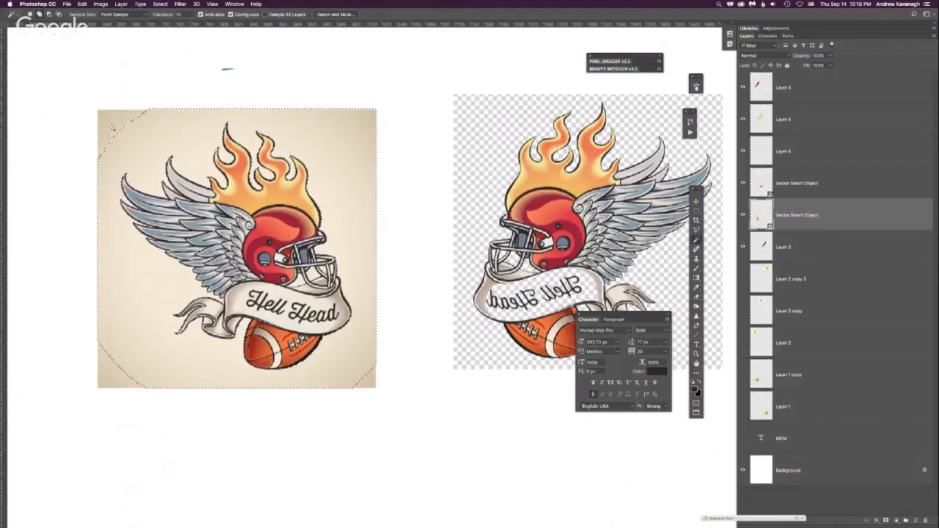
pyautogui.keyDown('shift'); pyautogui.click(101, 112); pyautogui.keyUp('shift')
pyautogui.keyDown('shift'); pyautogui.click(102, 382); pyautogui.keyUp('shift')
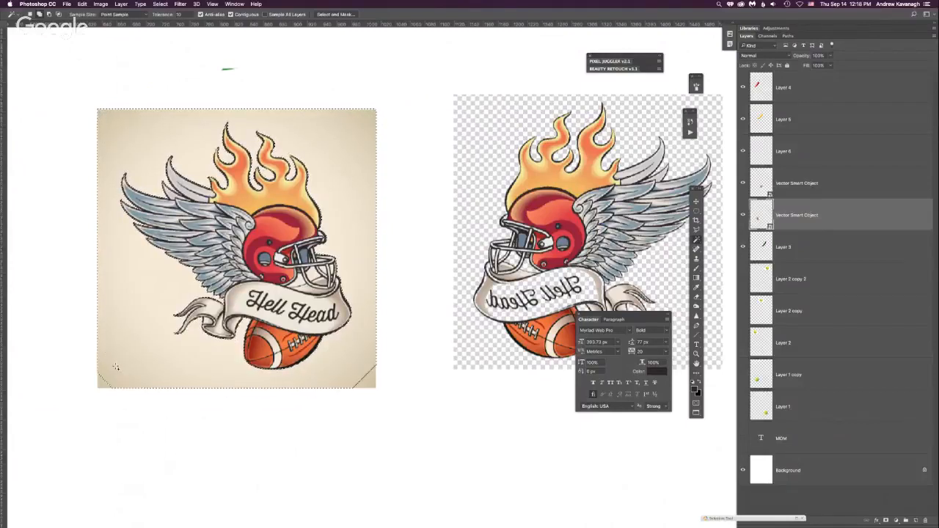
pyautogui.keyDown('shift'); pyautogui.click(369, 379); pyautogui.keyUp('shift')
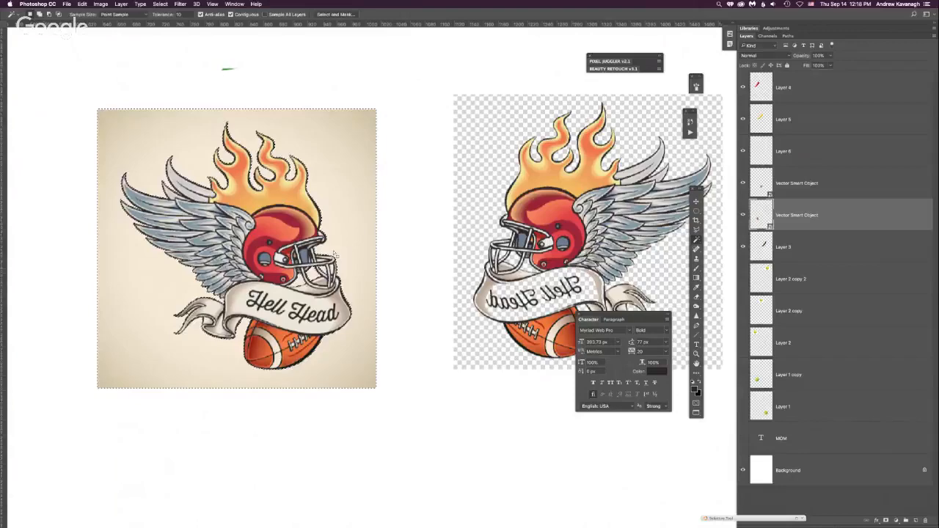
# Check the beige picture's background selection as a Quick Mask overlay and view the Quick Mask Options without changing them
pyautogui.press('super+equal')
pyautogui.press('super+equal')
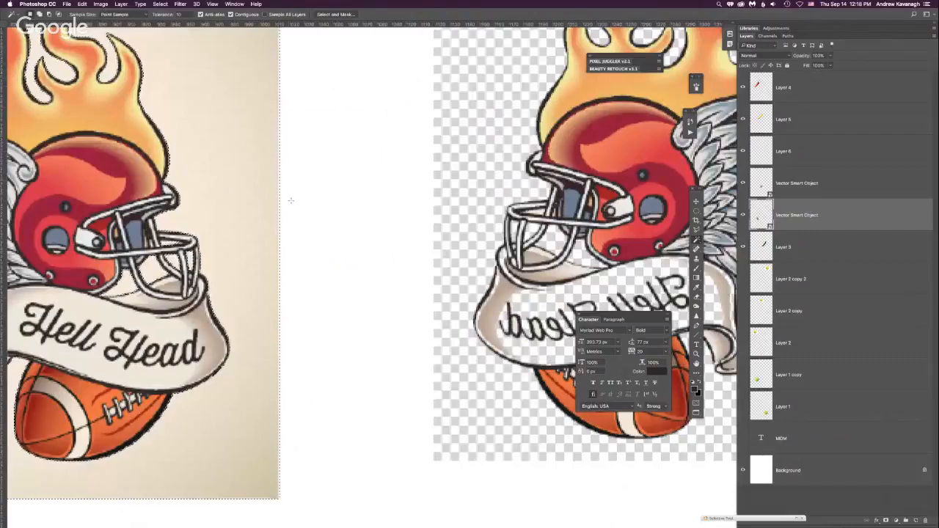
pyautogui.press('super+minus')
pyautogui.press('super+minus')
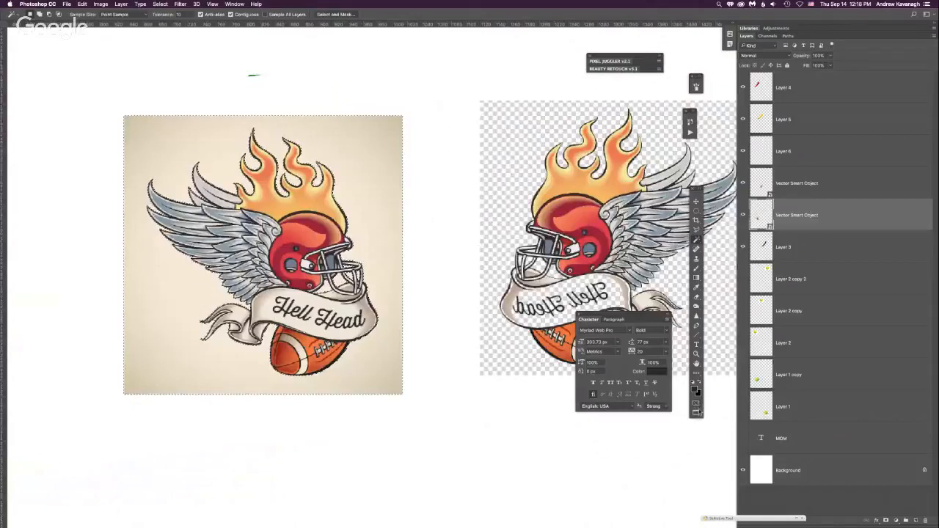
pyautogui.doubleClick(696, 404)
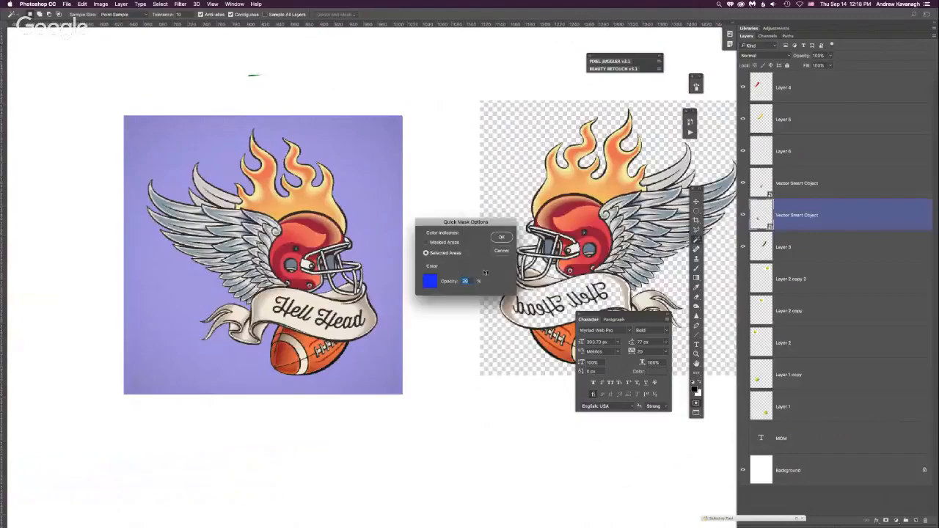
pyautogui.click(502, 252)
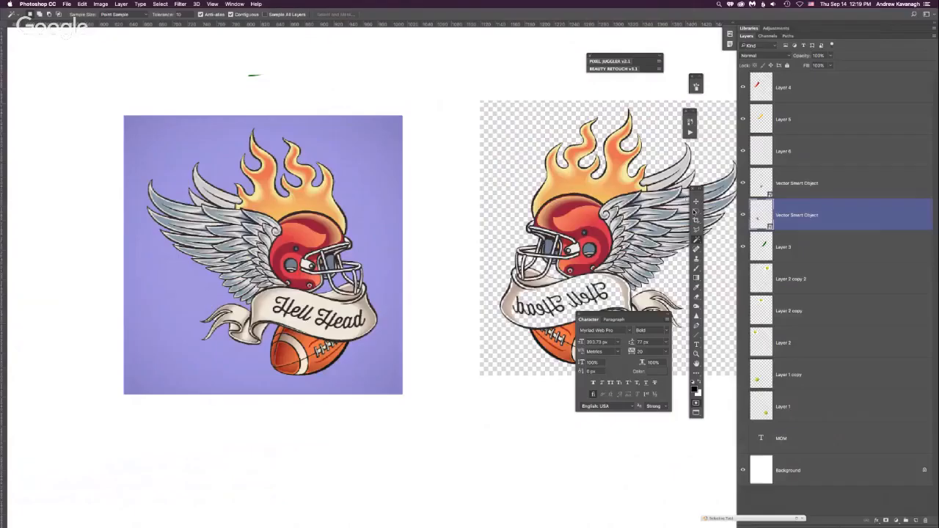
# Move the toolbox between the two pictures and set the Quick Mask colour to bright pink, indicating Selected Areas
pyautogui.moveTo(697, 195); pyautogui.dragTo(438, 185)
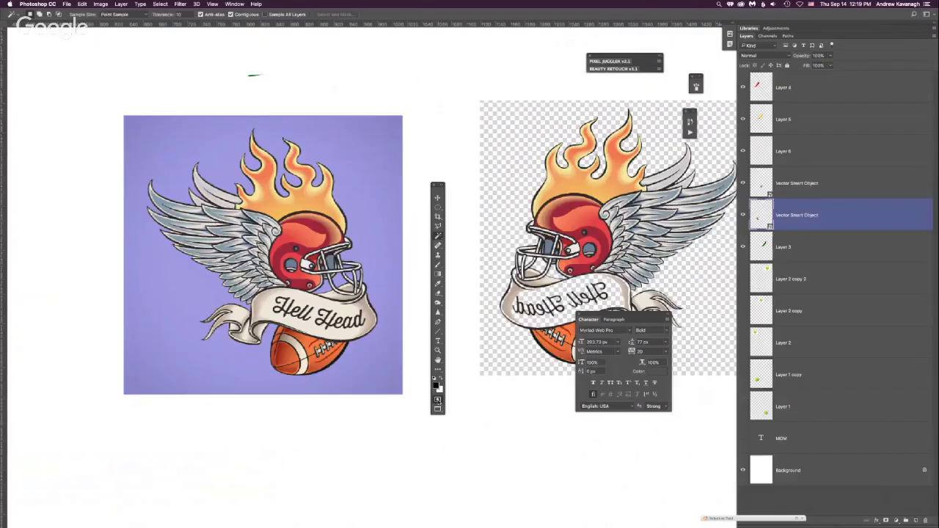
pyautogui.doubleClick(437, 400)
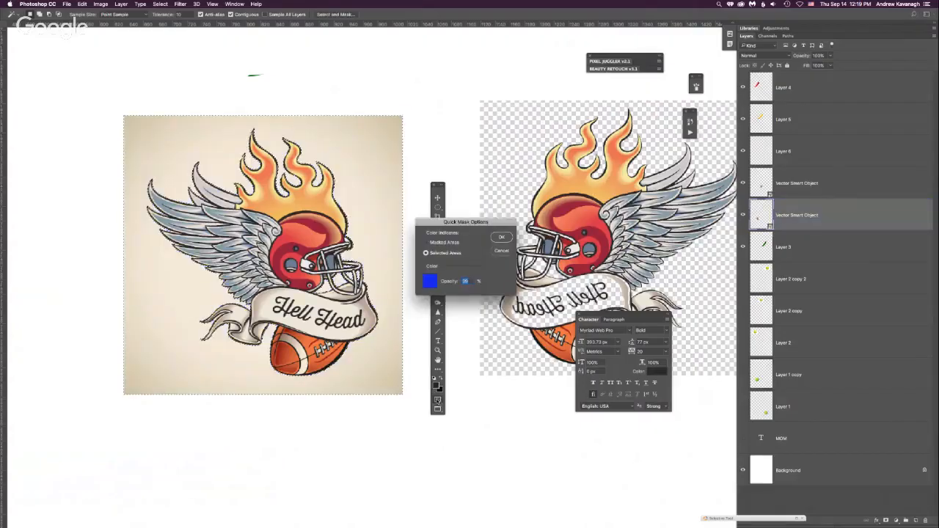
pyautogui.click(425, 253)
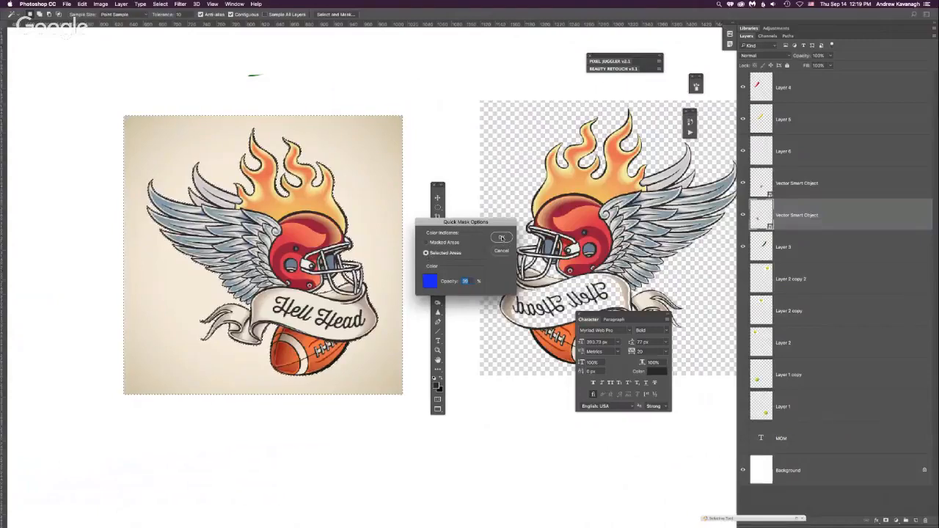
pyautogui.click(429, 281)
pyautogui.click(713, 345)
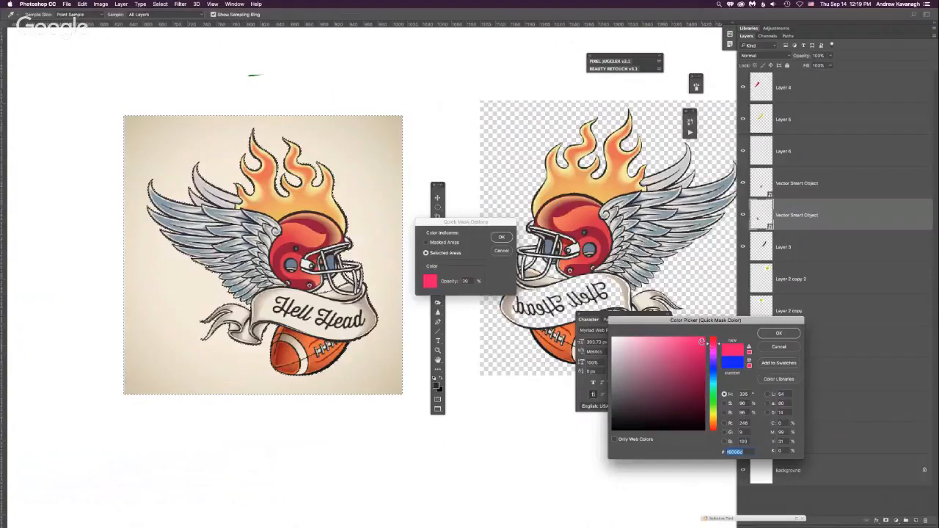
pyautogui.click(777, 334)
pyautogui.click(501, 237)
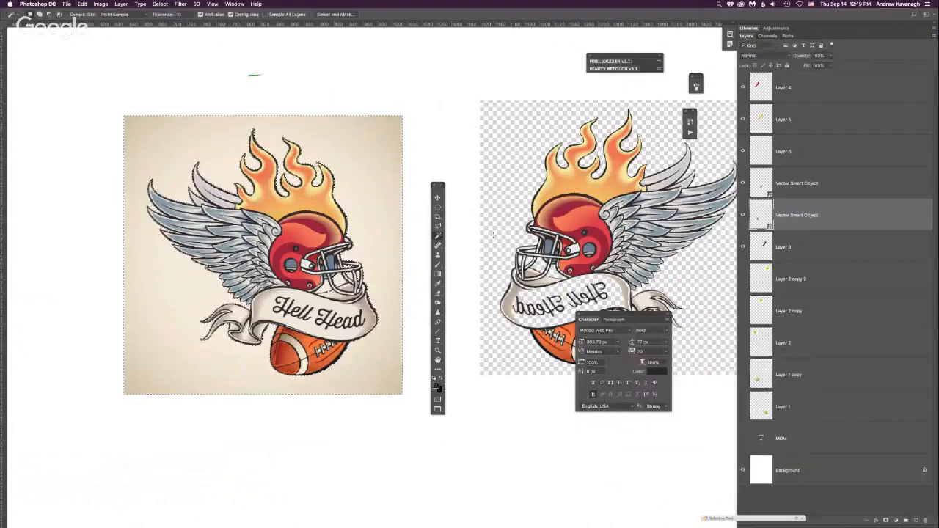
# Switch Quick Mask on and off repeatedly to compare the pink overlay with the background's selection outline
pyautogui.press('q')
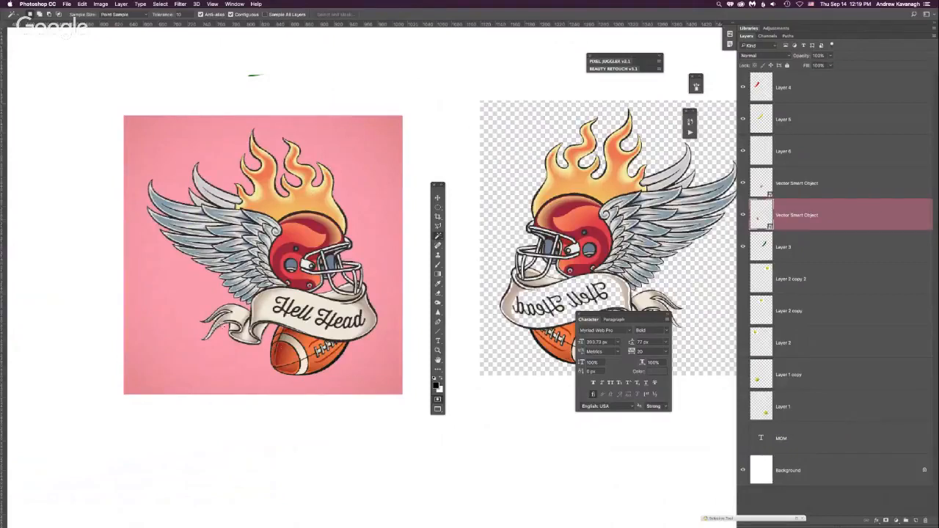
pyautogui.press('q')
pyautogui.press('q')
pyautogui.press('q')
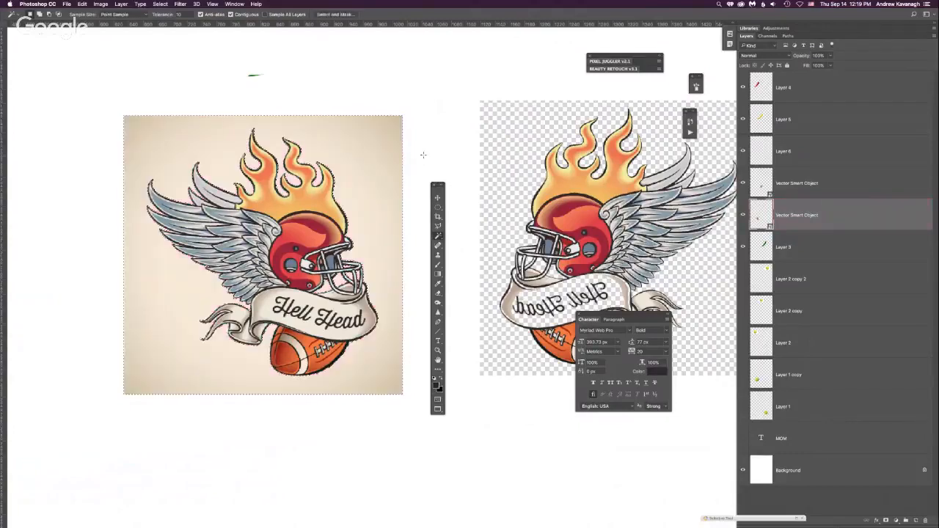
pyautogui.press('q')
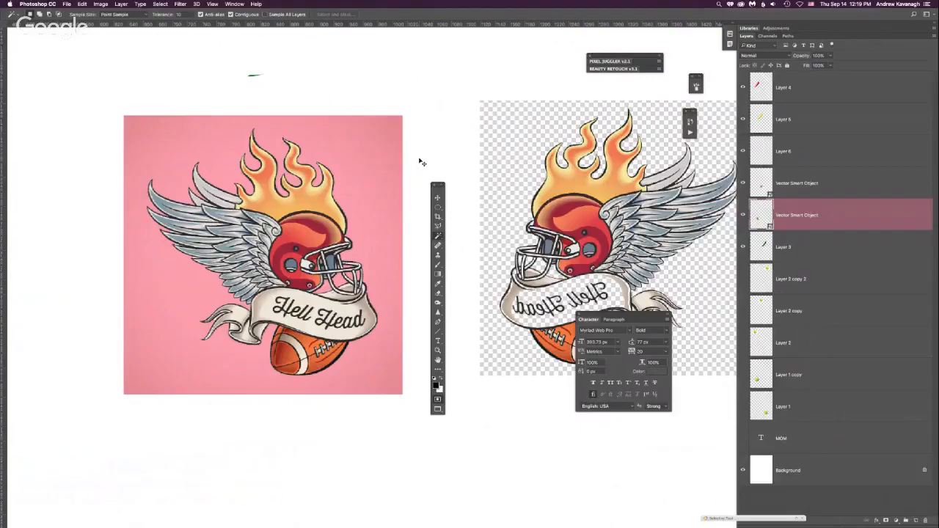
# Examine the selection edges around the helmet, banner and football up close, both as an outline and as a Quick Mask with the Brush Tool
pyautogui.press('super+plus')
pyautogui.press('super+plus')
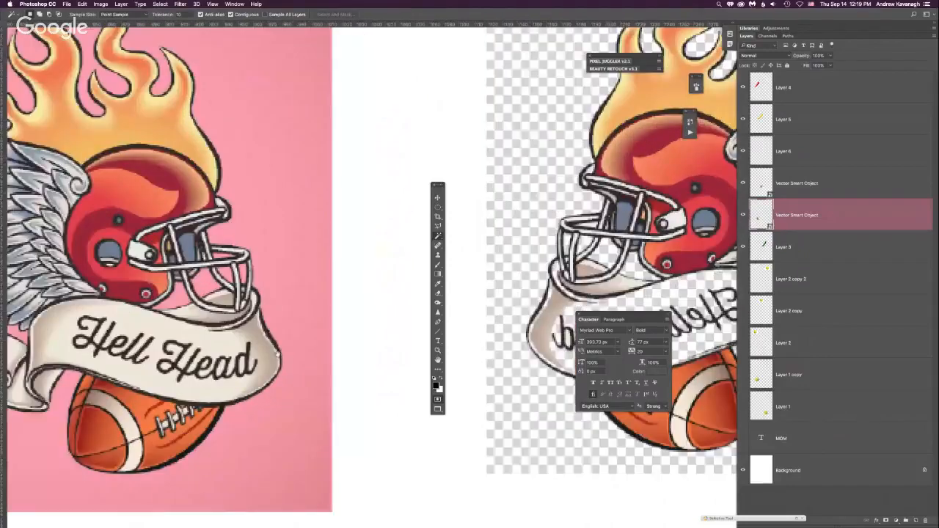
pyautogui.moveTo(277, 354); pyautogui.dragTo(535, 348)
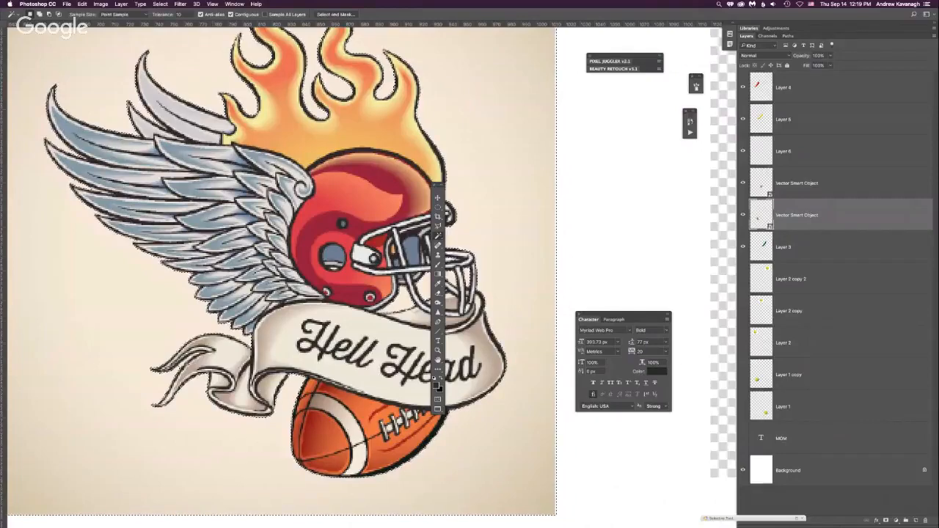
pyautogui.press('super+plus')
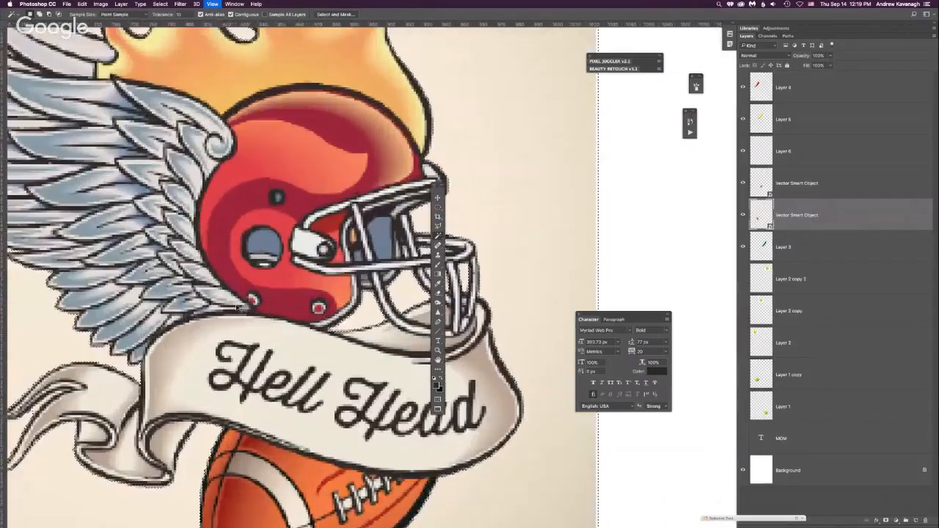
pyautogui.scroll(-5, 237, 307)
pyautogui.hscroll(-3, 237, 307)
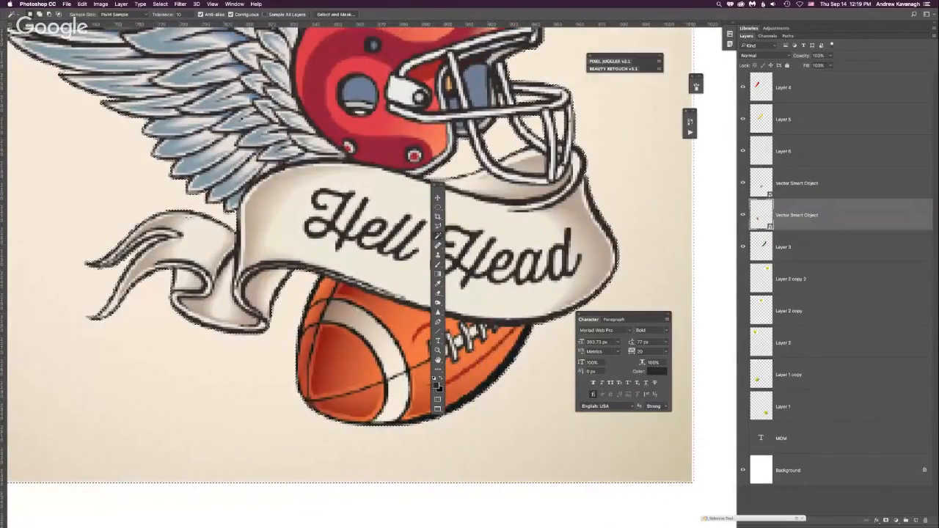
pyautogui.press('q')
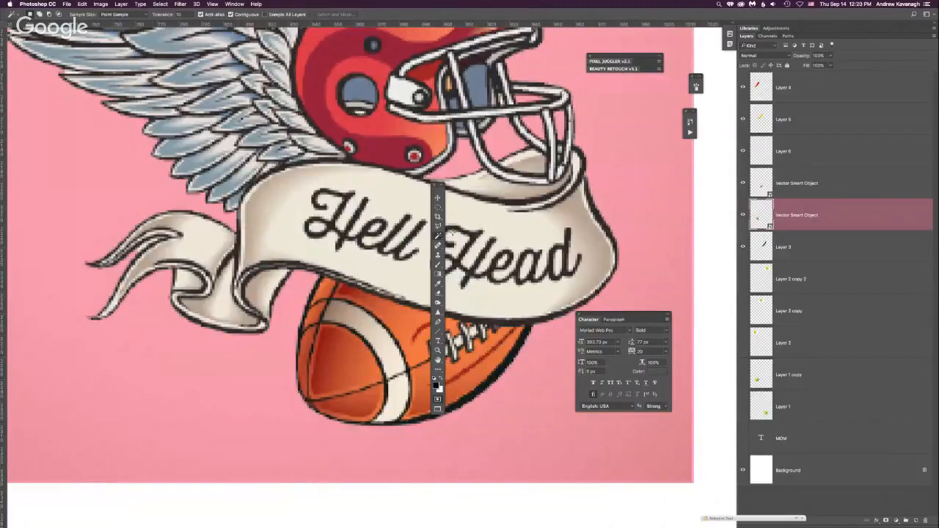
pyautogui.press('b')
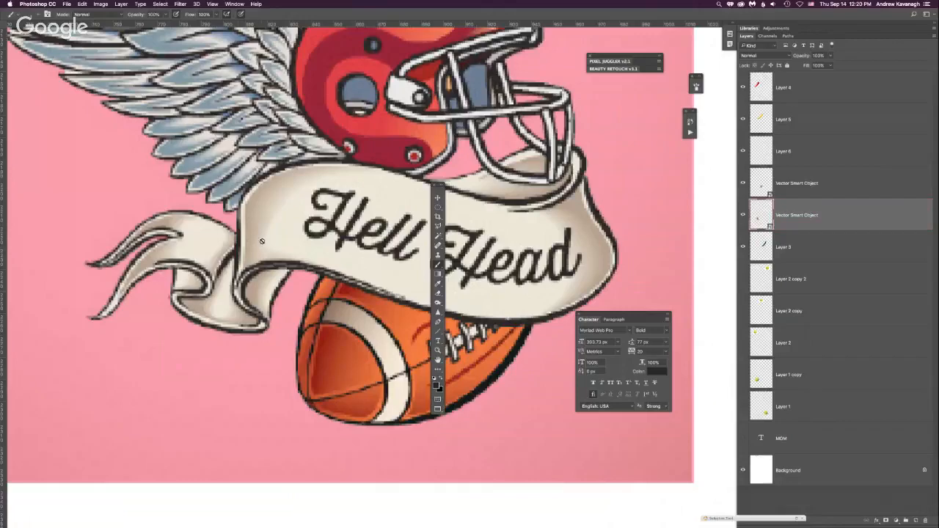
pyautogui.press('q')
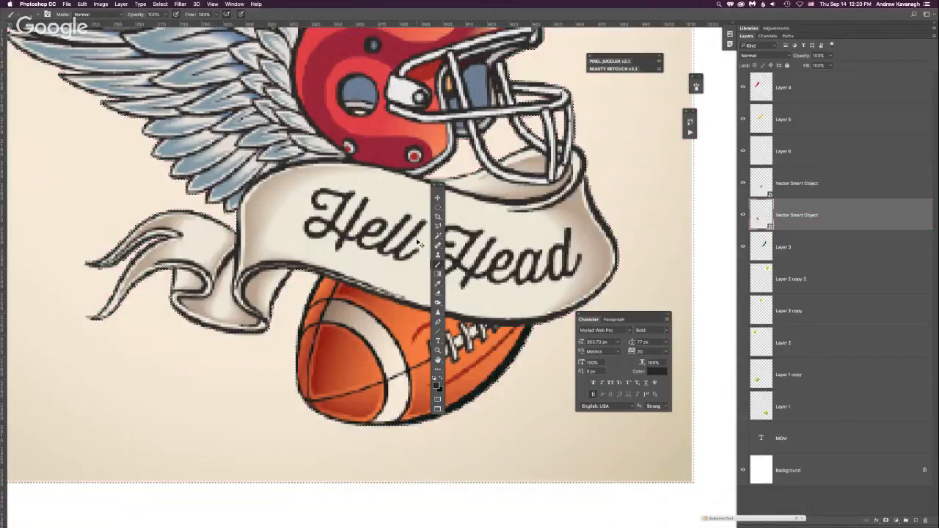
# Choose the Rectangular Marquee Tool and move the toolbox and Character panel clear of both pictures, collapsing the Character panel
pyautogui.press('super+minus')
pyautogui.press('super+minus')
pyautogui.press('super+minus')
pyautogui.press('super+minus')
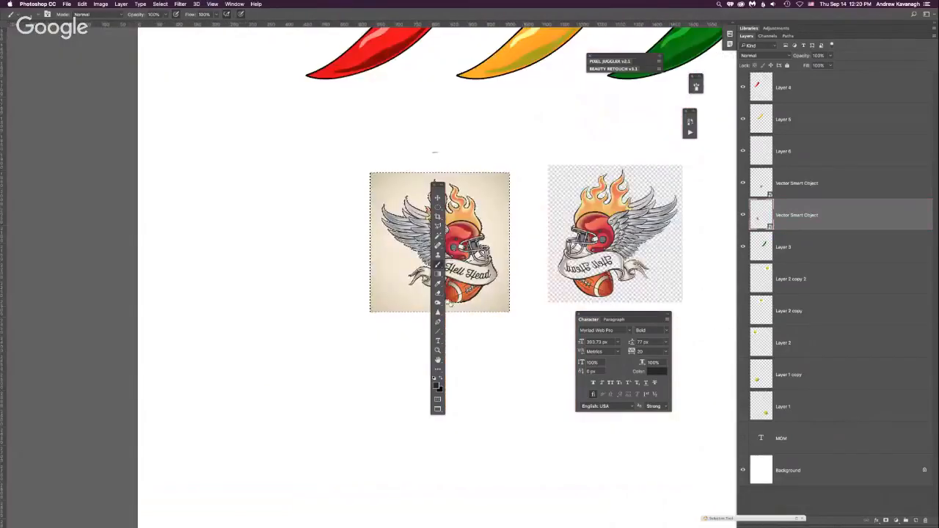
pyautogui.moveTo(409, 274); pyautogui.dragTo(299, 279)
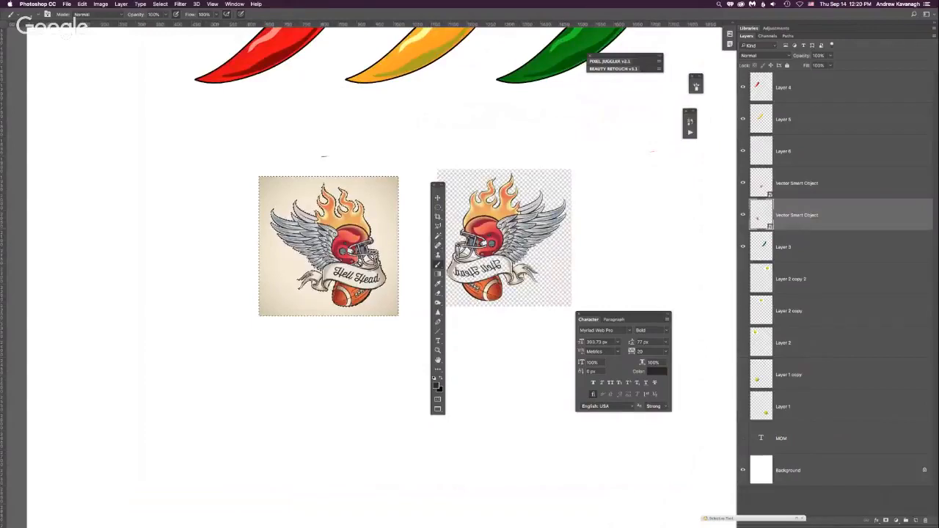
pyautogui.click(438, 207)
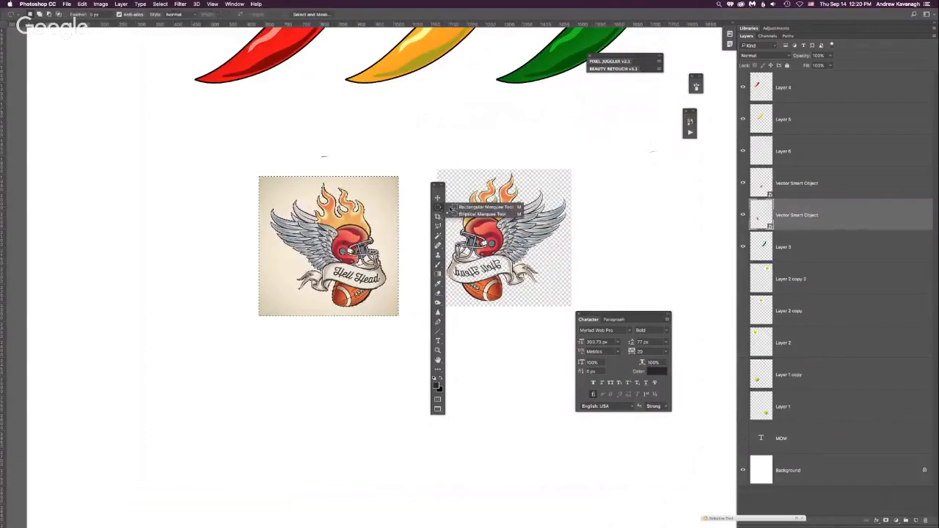
pyautogui.moveTo(440, 189); pyautogui.dragTo(702, 182)
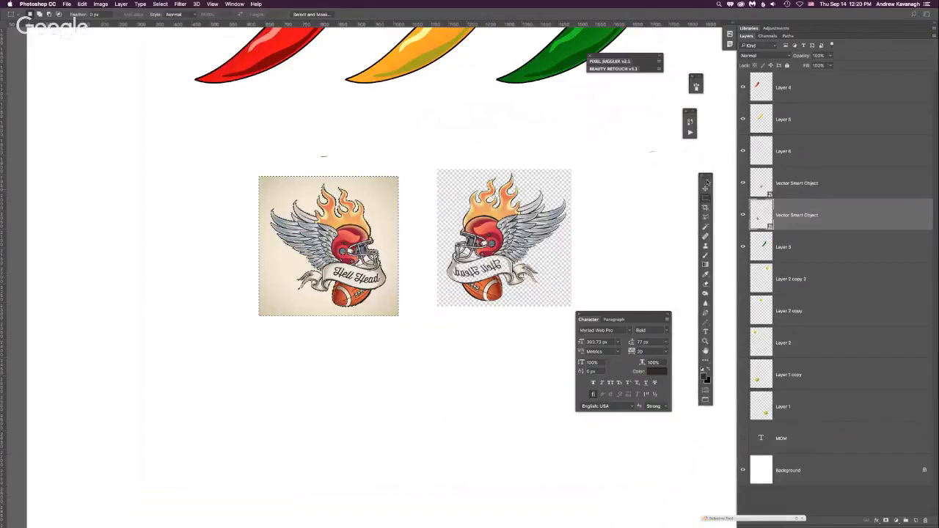
pyautogui.moveTo(592, 317); pyautogui.dragTo(635, 434)
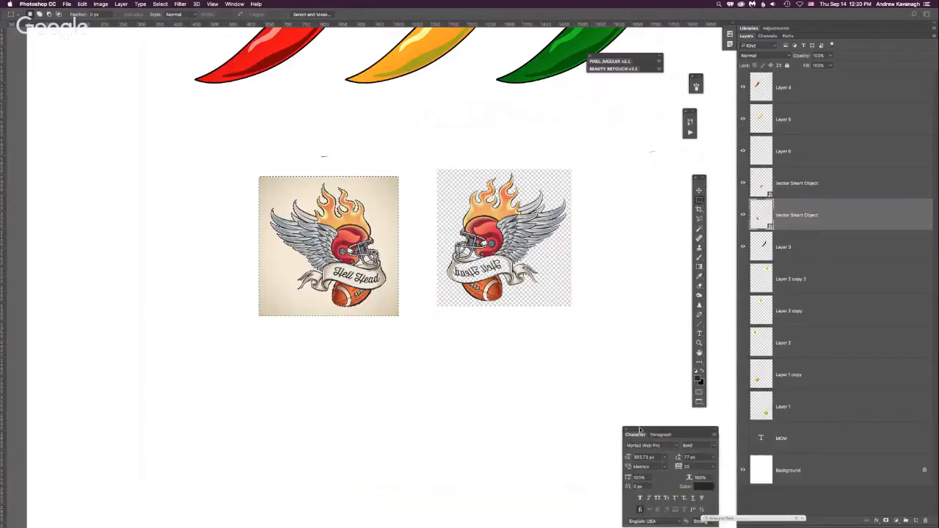
pyautogui.doubleClick(635, 434)
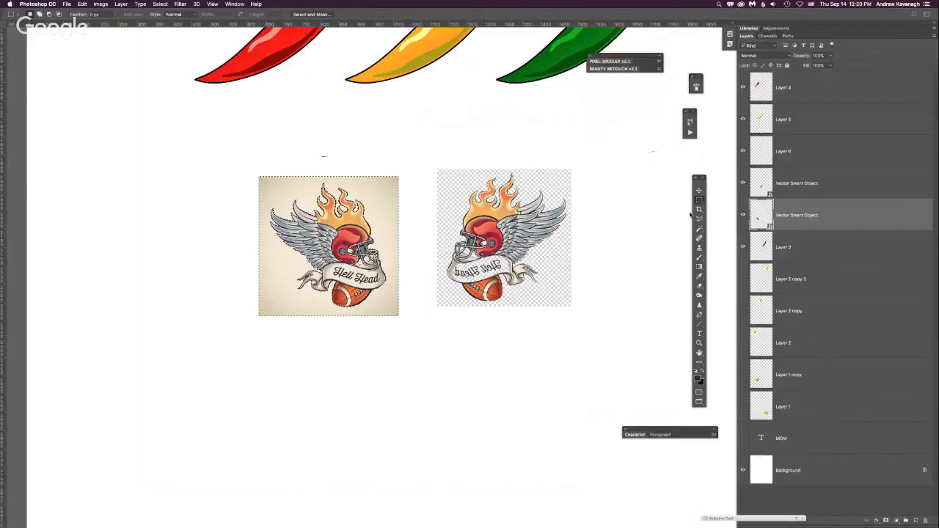
# Feather the beige background selection by 0.8 pixels and try to delete the selected background
pyautogui.rightClick(379, 215)
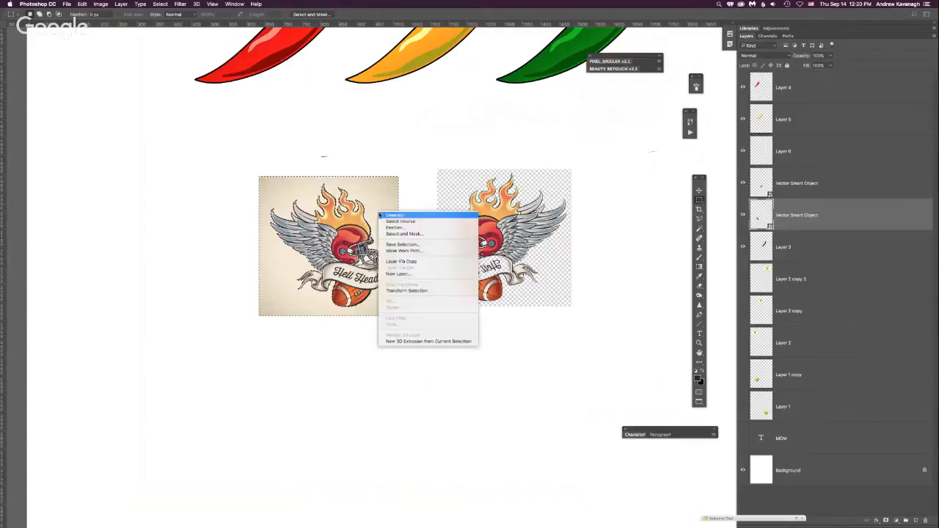
pyautogui.click(392, 228)
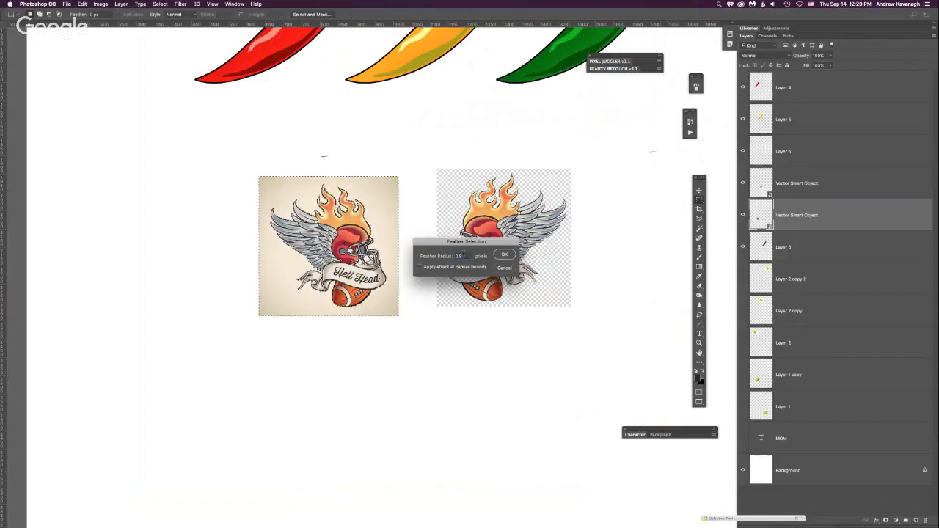
pyautogui.press('Return')
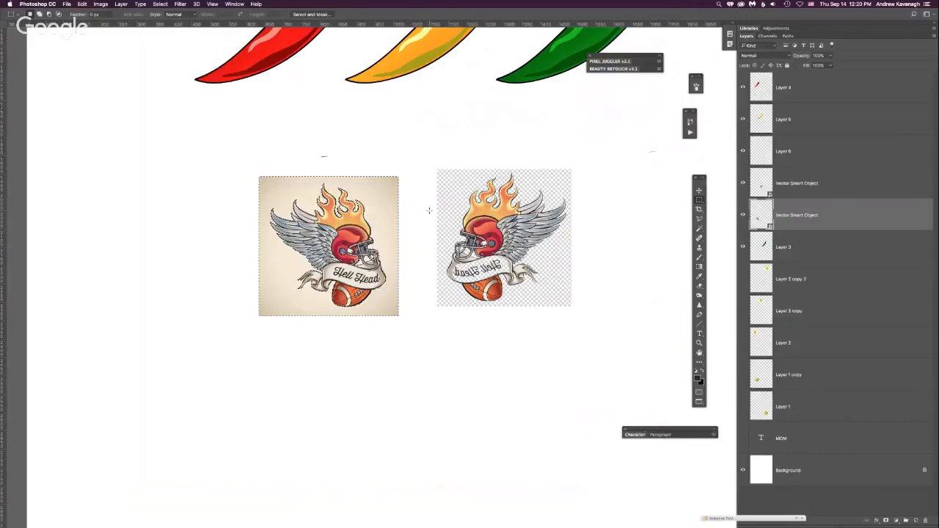
pyautogui.press('Delete')
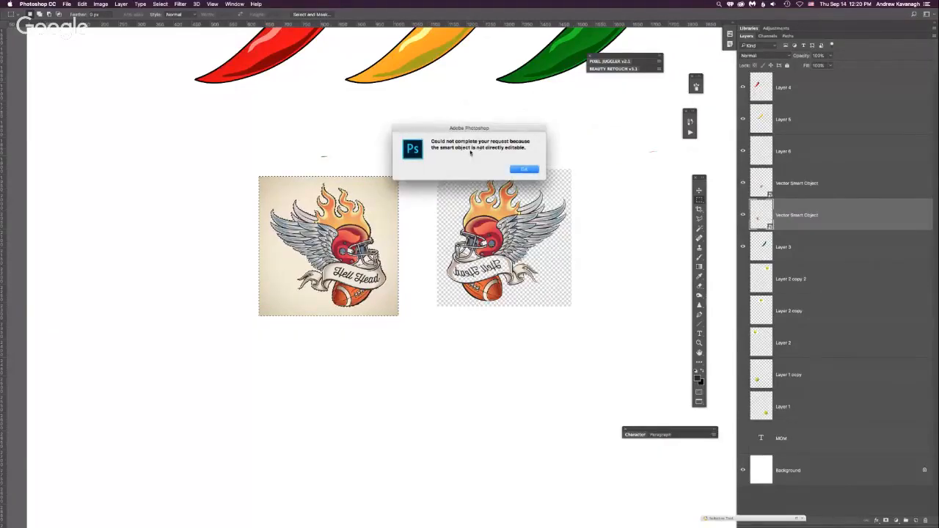
# Rasterize the beige winged helmet picture's smart object layer and delete its selected background
pyautogui.click(525, 170)
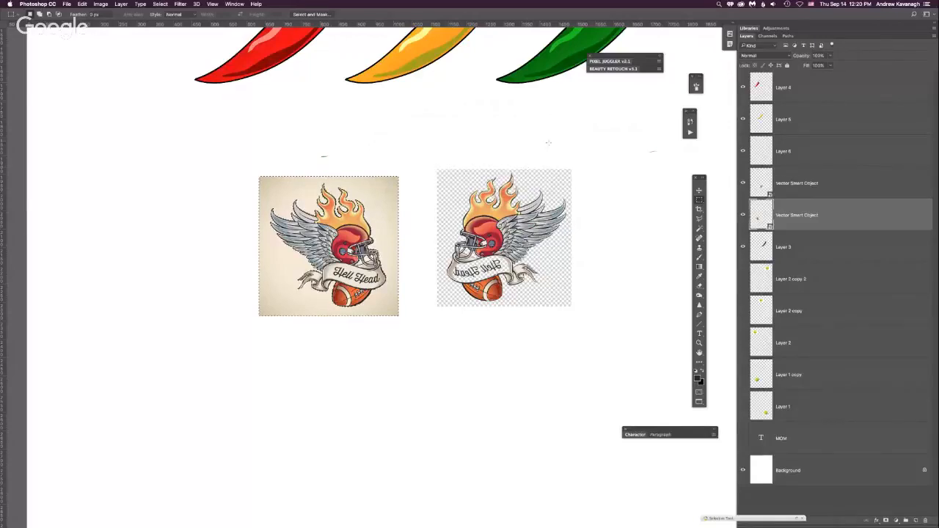
pyautogui.rightClick(814, 224)
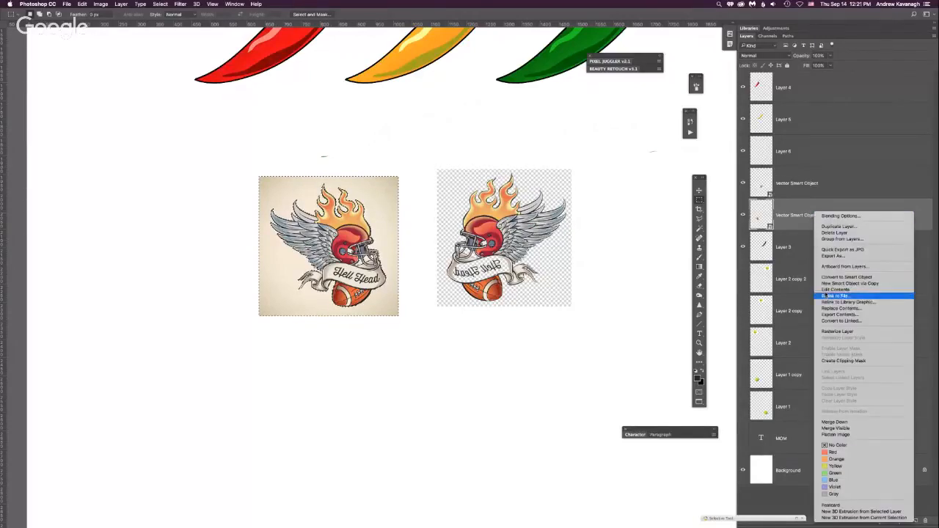
pyautogui.click(831, 332)
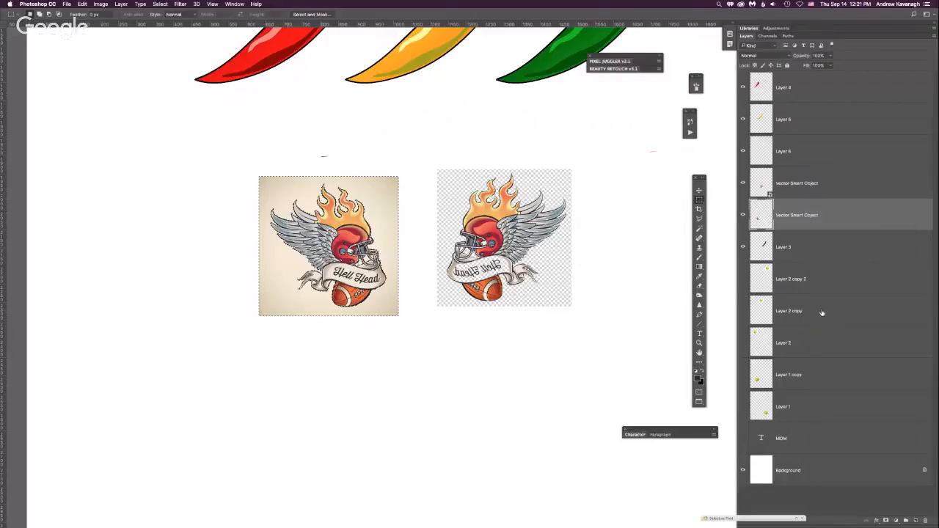
pyautogui.press('BackSpace')
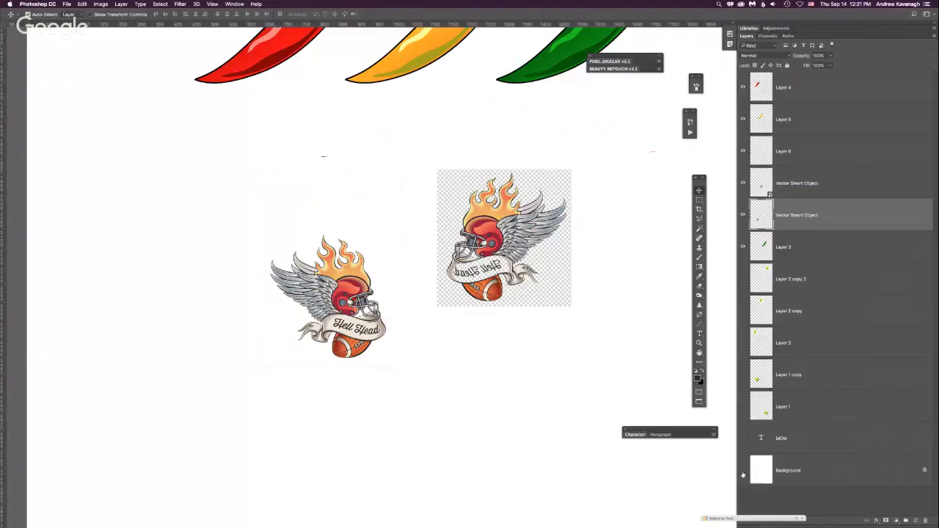
# Hide the white Background layer and make a horizontally flipped copy of the cut-out helmet beside the original
pyautogui.click(744, 473)
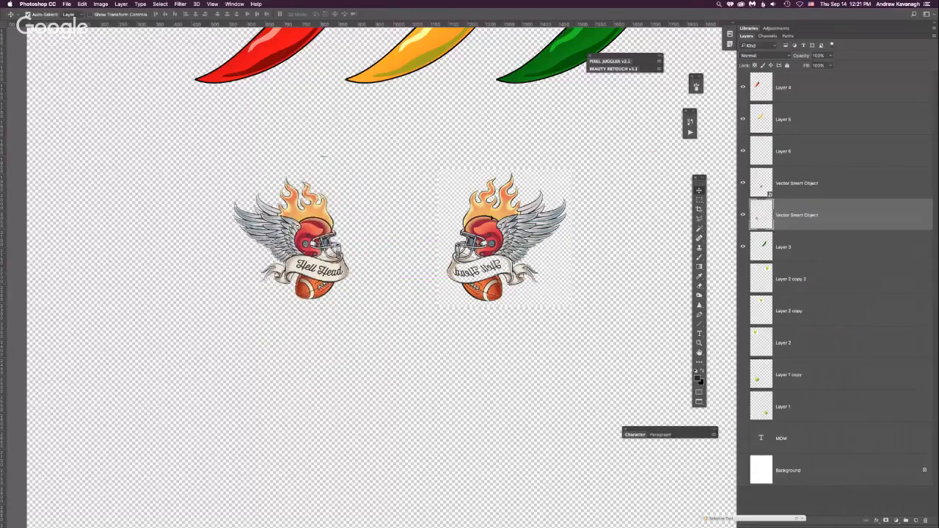
pyautogui.moveTo(322, 189); pyautogui.dragTo(414, 318)
pyautogui.press('super+t')
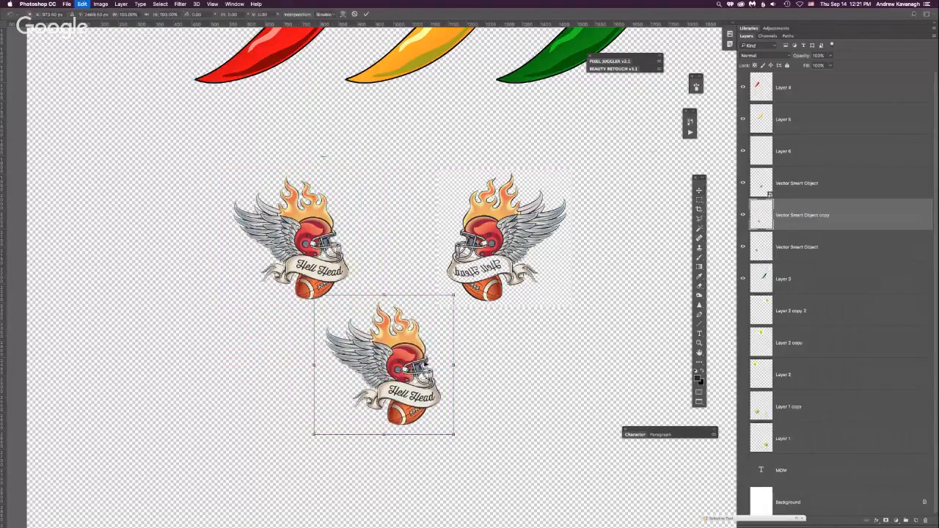
pyautogui.rightClick(414, 362)
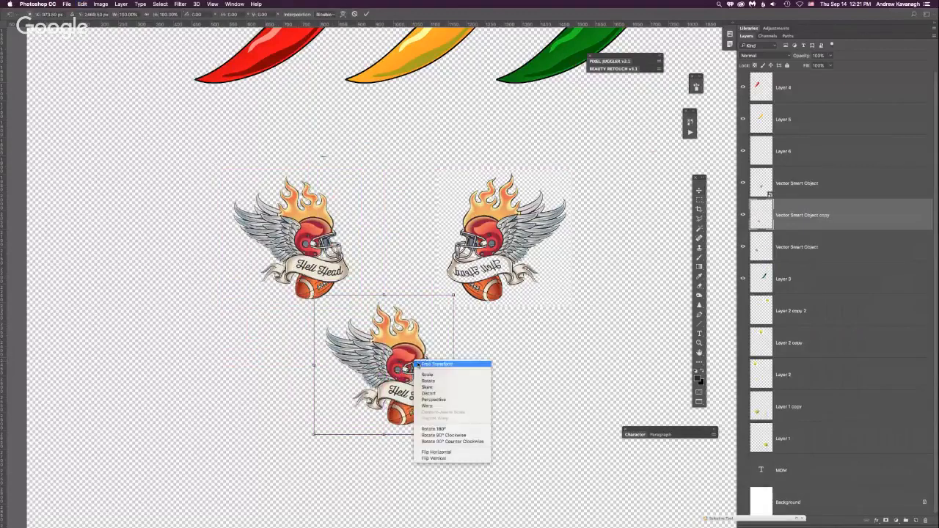
pyautogui.click(452, 451)
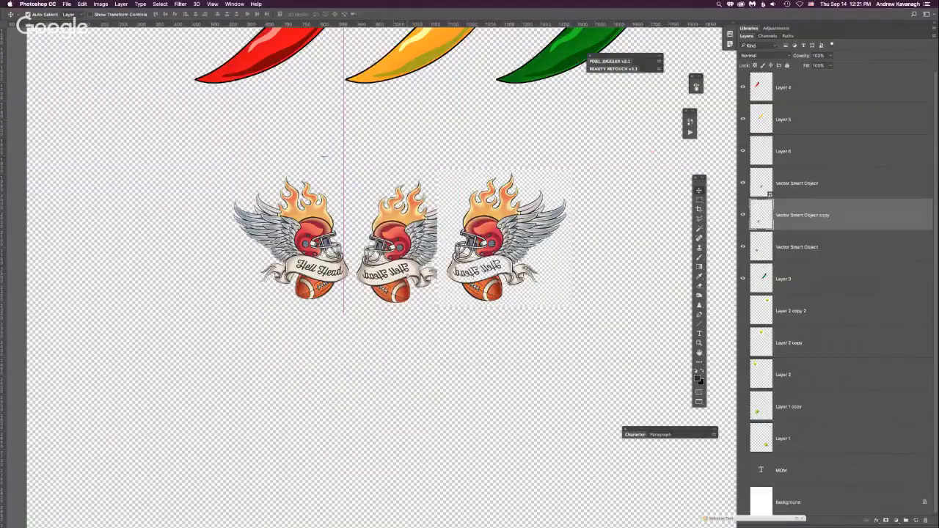
# Hide the old mirrored helmet picture that has the checkered background and show the white Background layer again
pyautogui.moveTo(506, 270); pyautogui.dragTo(560, 379)
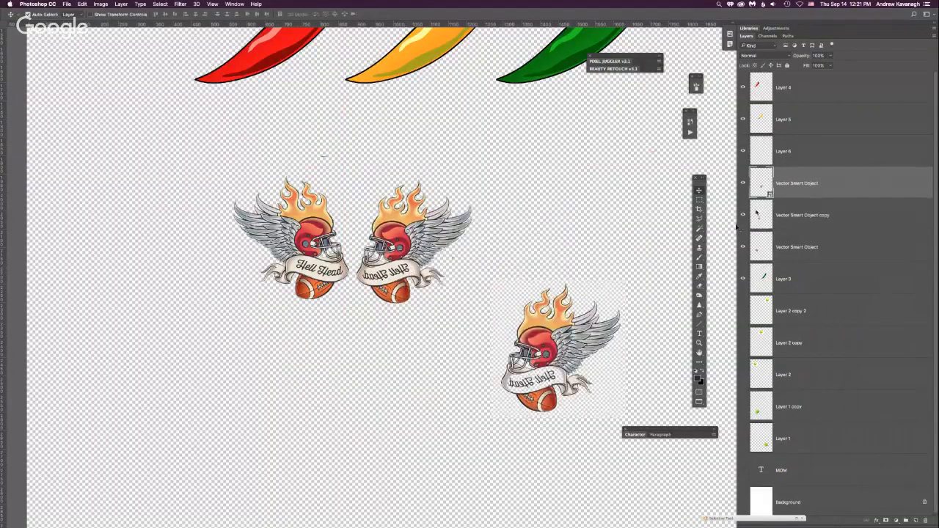
pyautogui.click(742, 183)
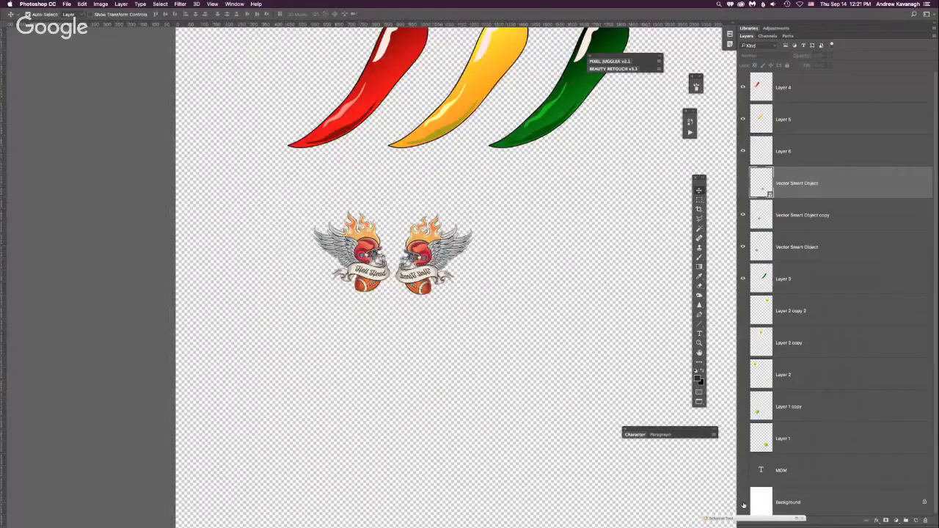
pyautogui.click(742, 502)
pyautogui.moveTo(579, 272); pyautogui.dragTo(539, 351)
pyautogui.press('super+minus')
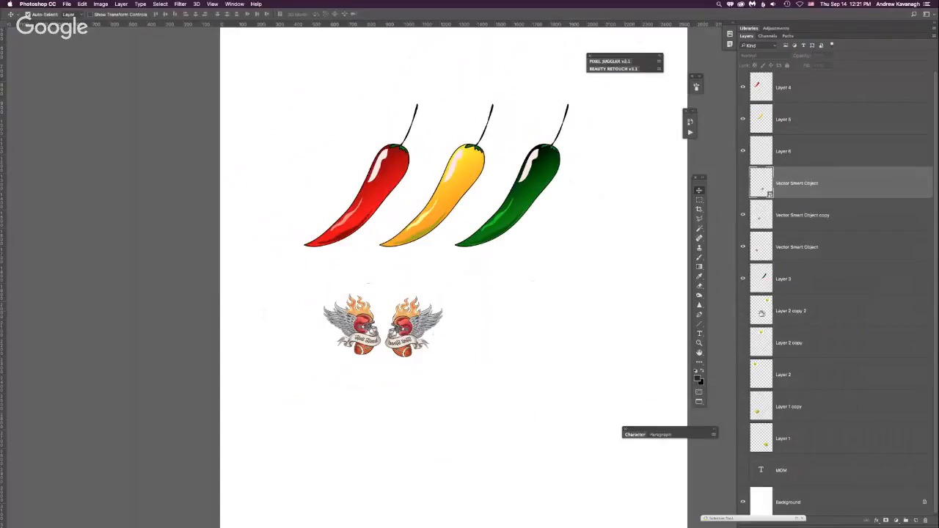
# Delete the tennis ball layers from Layer 2 copy 2 down to Layer 1, and the hidden MOM text layer
pyautogui.click(798, 313)
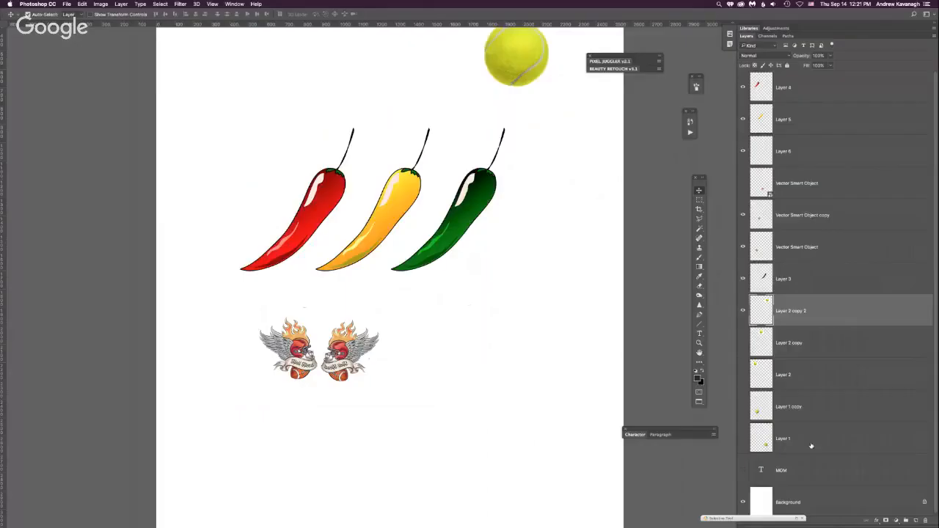
pyautogui.keyDown('shift'); pyautogui.click(809, 440); pyautogui.keyUp('shift')
pyautogui.press('Delete')
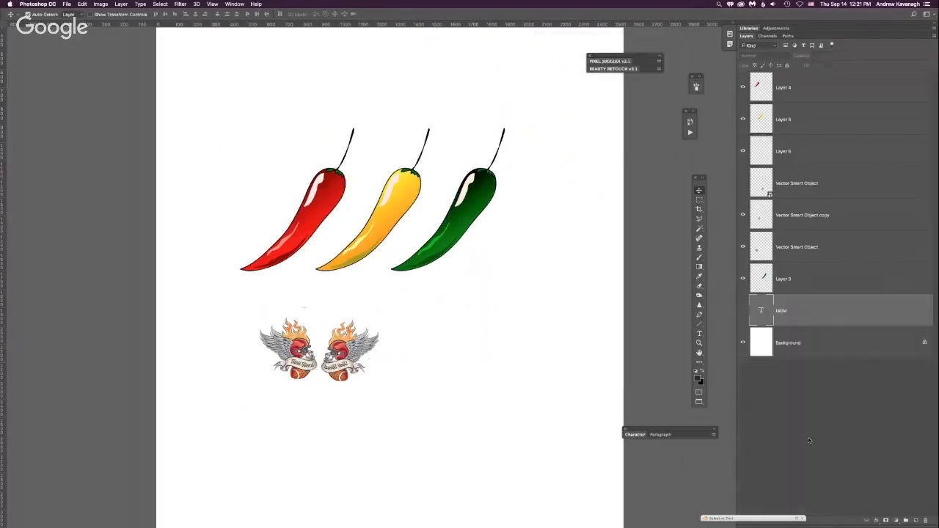
pyautogui.click(742, 310)
pyautogui.click(742, 311)
pyautogui.click(742, 311)
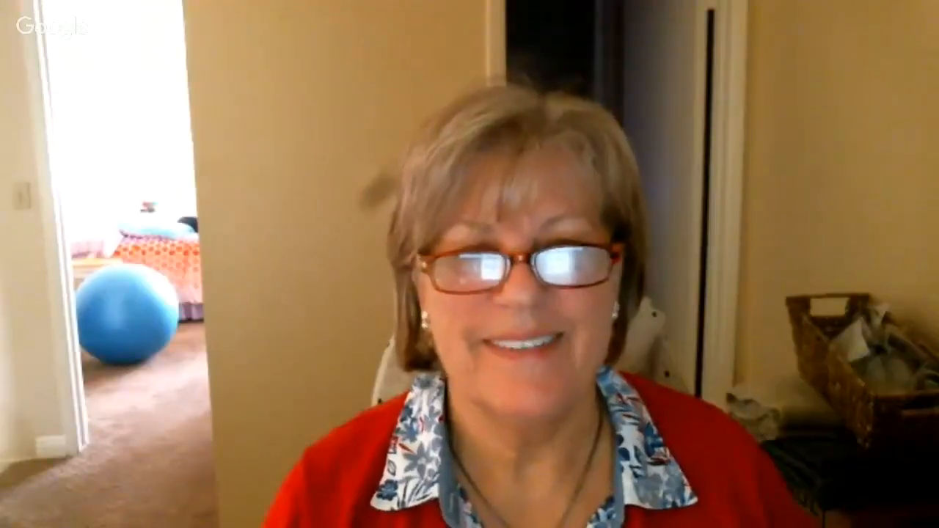
pyautogui.press('Delete')
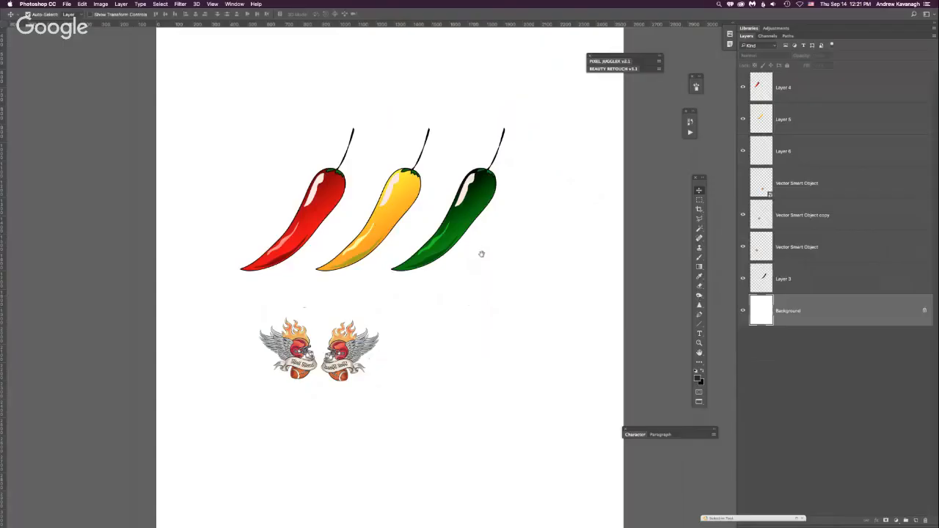
# Fit the whole page in view and space the two winged helmets apart at equal height below the peppers
pyautogui.moveTo(481, 254); pyautogui.dragTo(454, 267)
pyautogui.press('super+0')
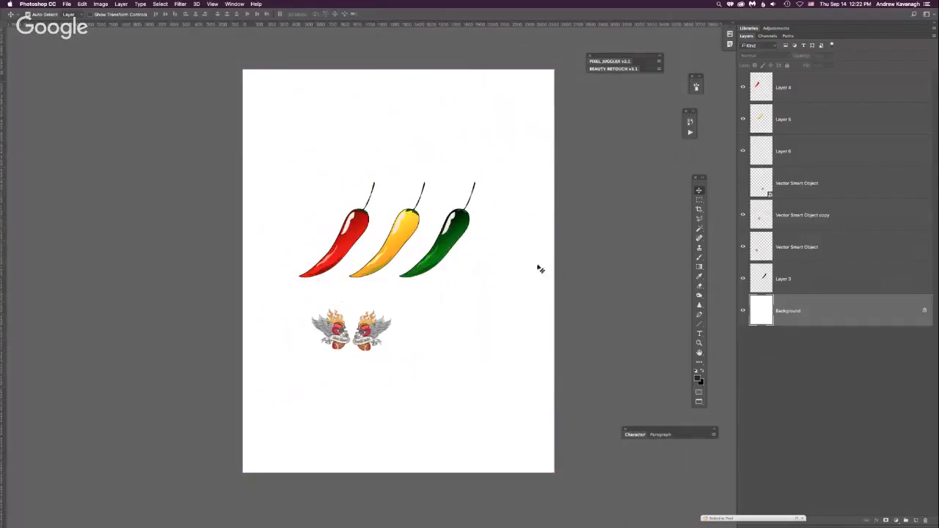
pyautogui.moveTo(370, 342); pyautogui.dragTo(335, 337)
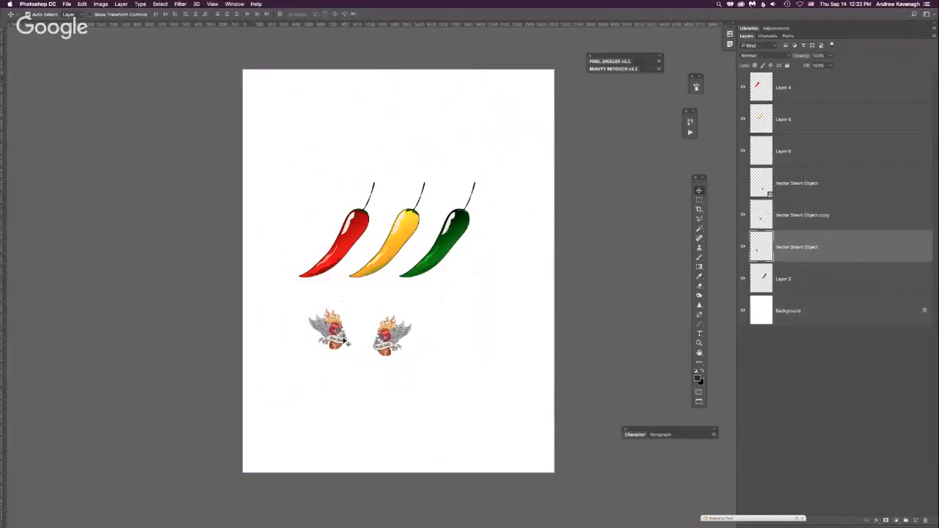
pyautogui.moveTo(335, 335); pyautogui.dragTo(343, 342)
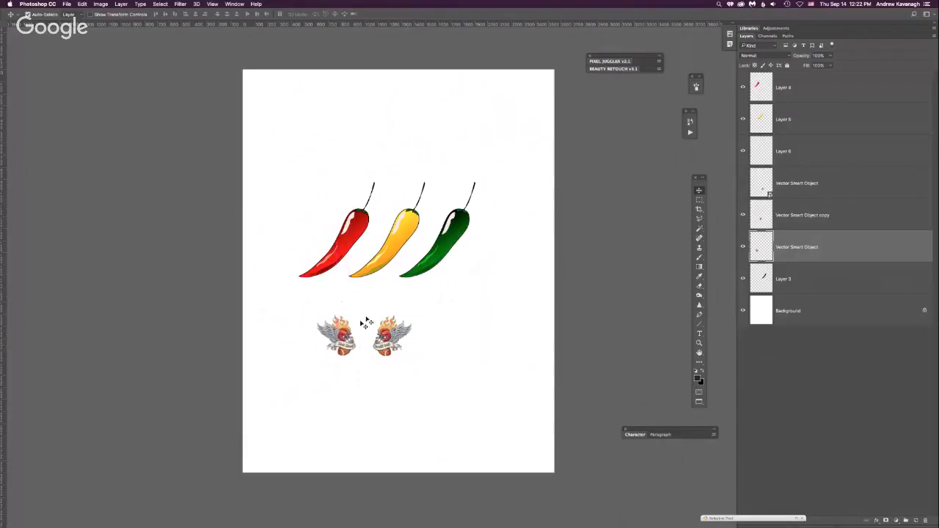
pyautogui.rightClick(796, 248)
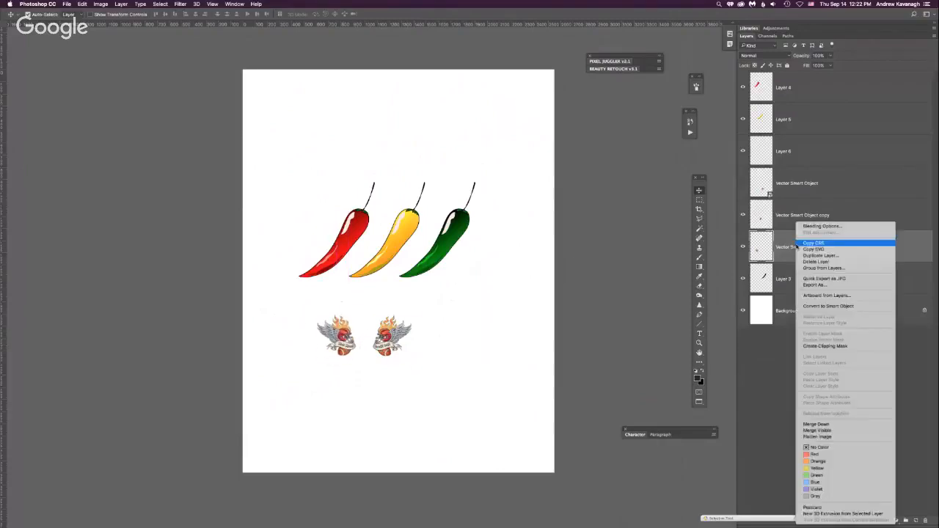
pyautogui.click(840, 306)
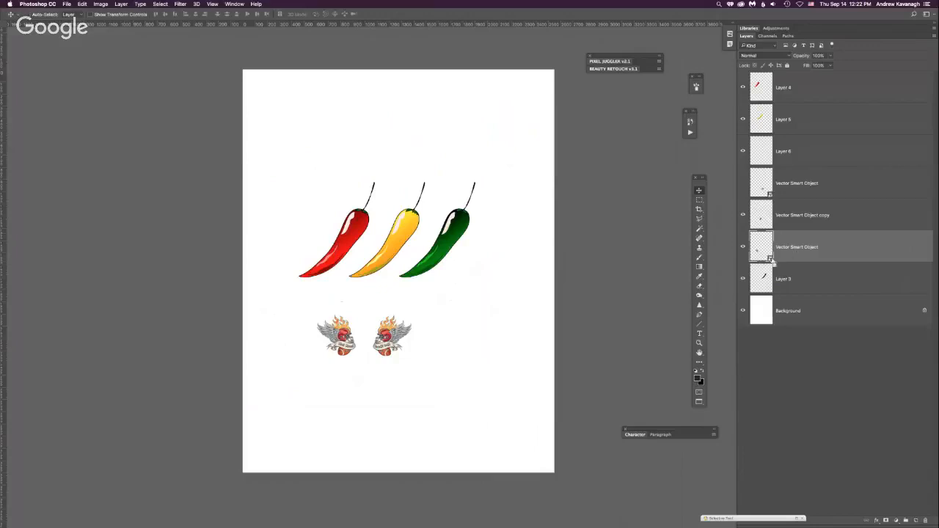
pyautogui.press('super+t')
pyautogui.press('super+z')
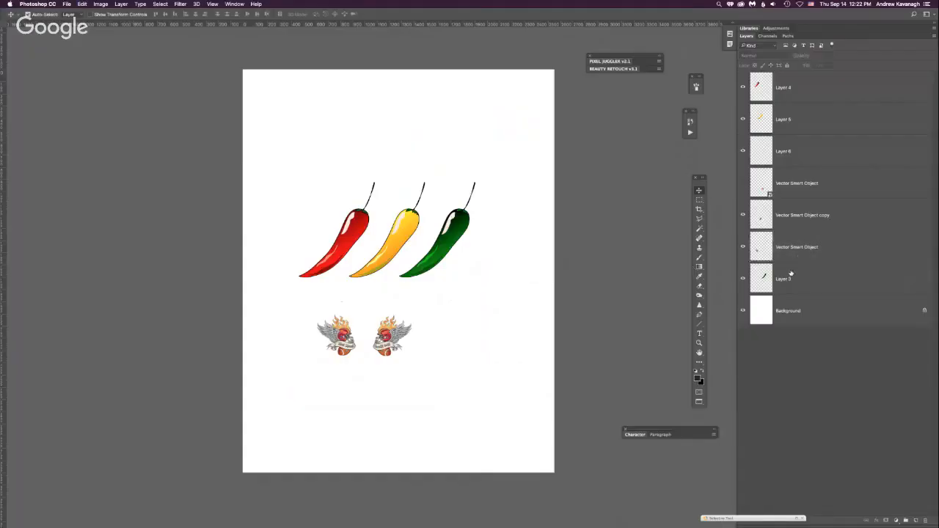
# Convert the layer of the unmirrored winged helmet to a smart object
pyautogui.click(802, 248)
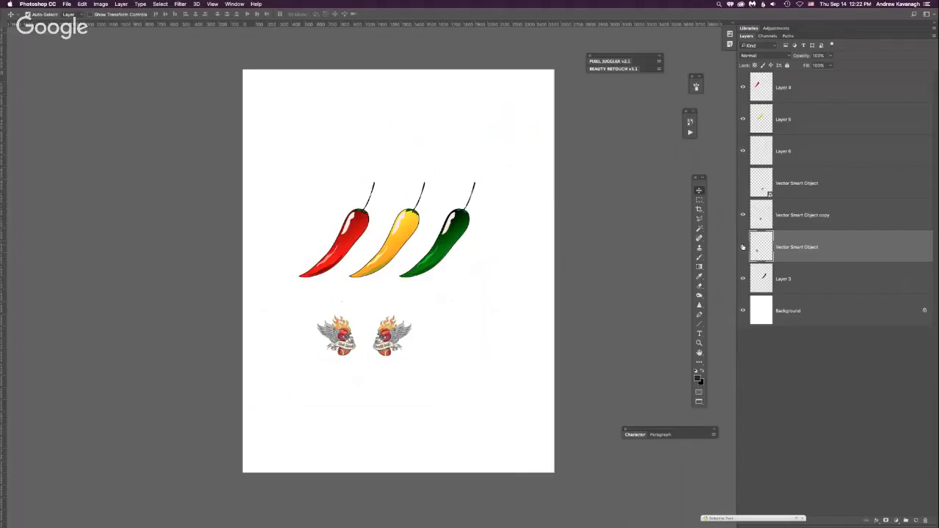
pyautogui.click(742, 248)
pyautogui.click(743, 248)
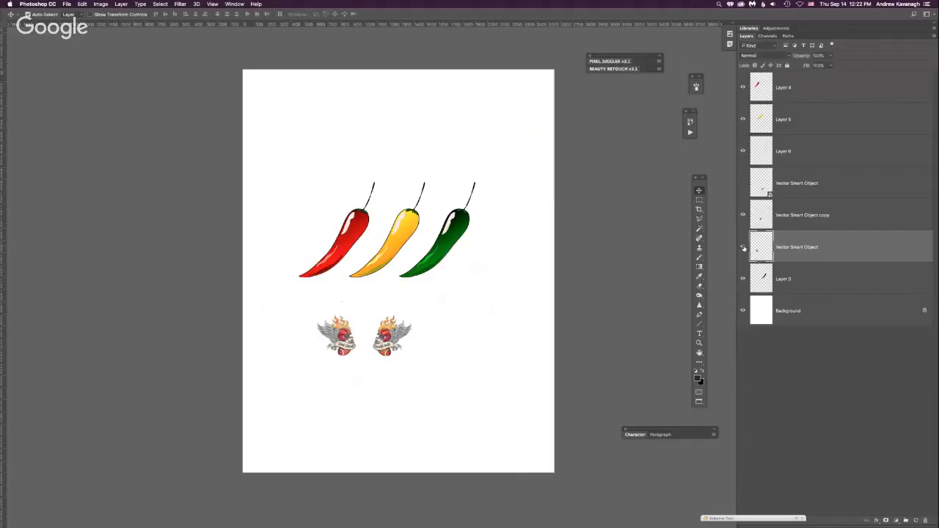
pyautogui.rightClick(801, 249)
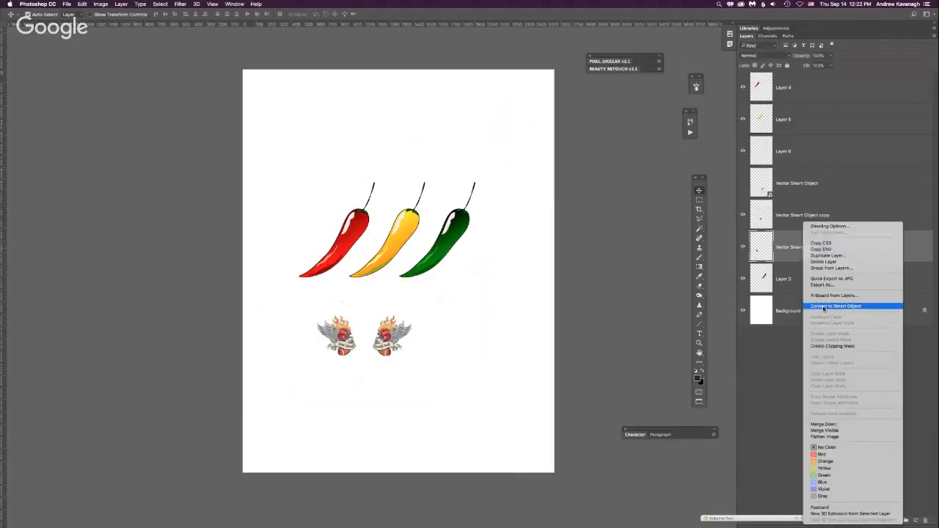
pyautogui.click(822, 307)
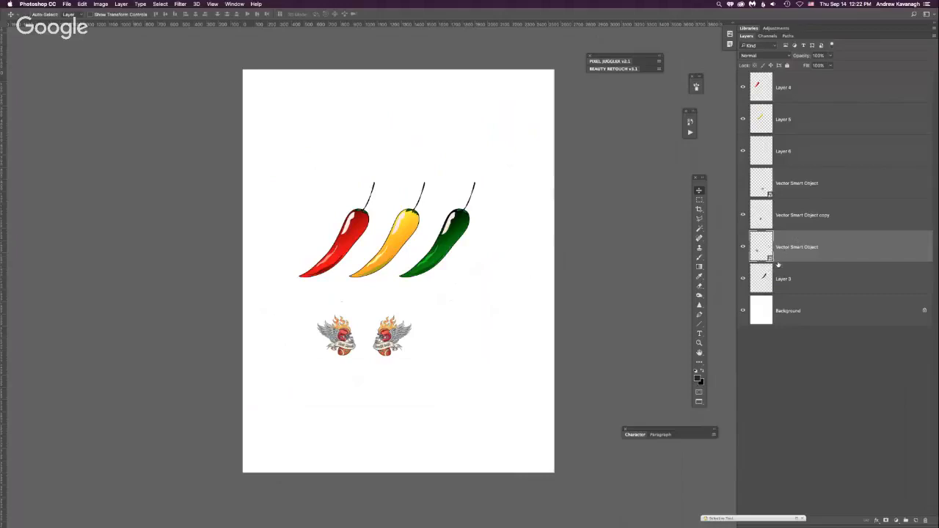
# Enlarge the unmirrored helmet proportionally from its center to about 195%
pyautogui.press('super+t')
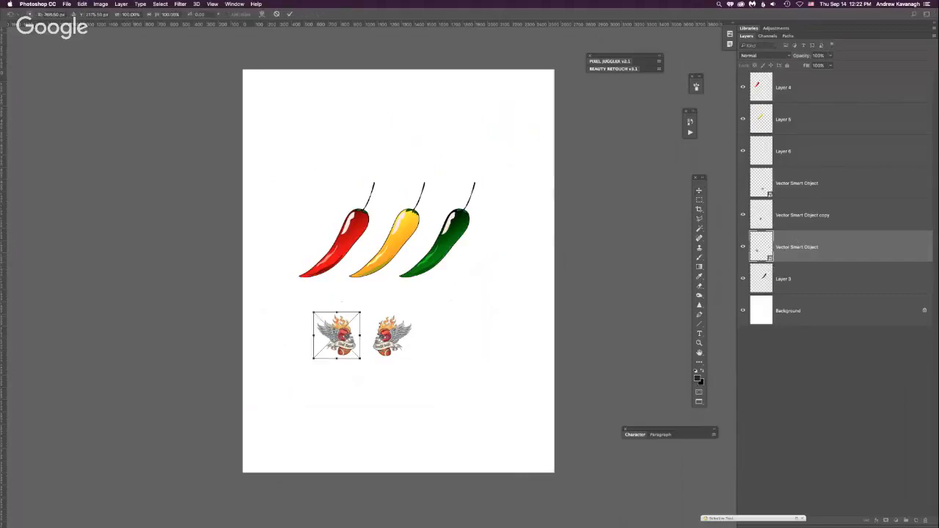
pyautogui.moveTo(360, 311); pyautogui.dragTo(388, 296)
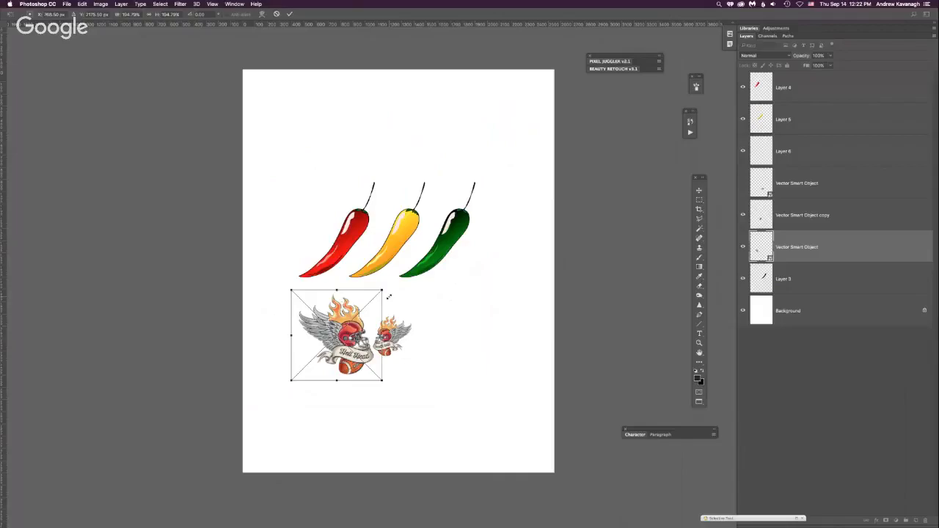
pyautogui.press('Return')
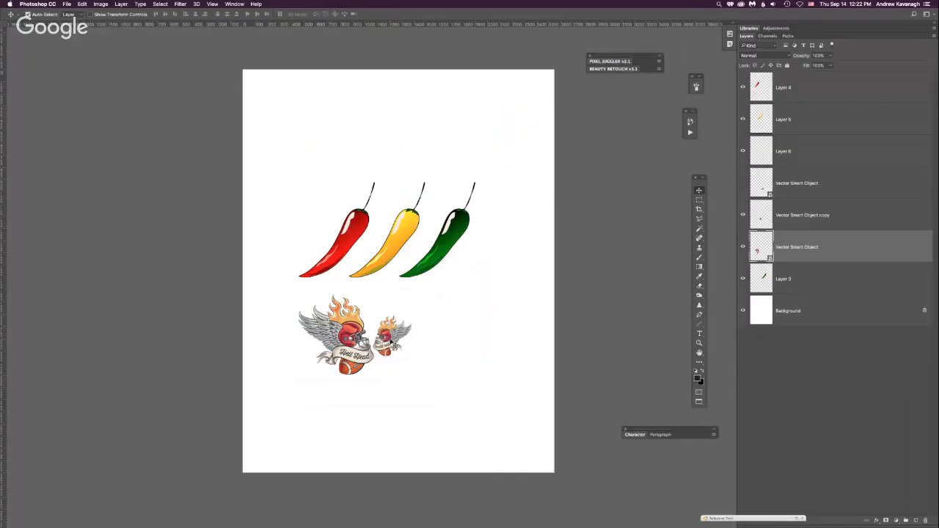
# Replace the small mirrored helmet with a horizontally flipped duplicate of the enlarged helmet, placed beside it
pyautogui.moveTo(394, 345); pyautogui.dragTo(426, 346)
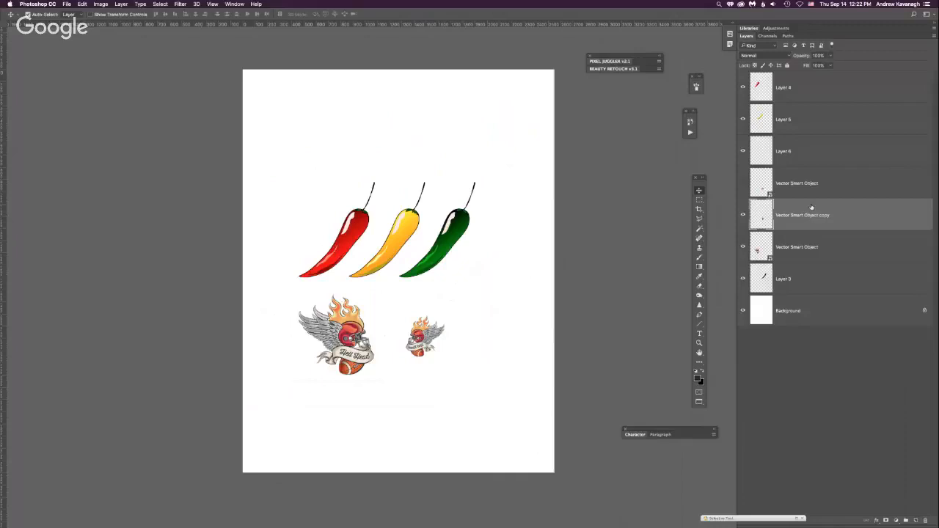
pyautogui.press('Delete')
pyautogui.moveTo(356, 357); pyautogui.dragTo(432, 360)
pyautogui.hotkey('ctrl', 't')
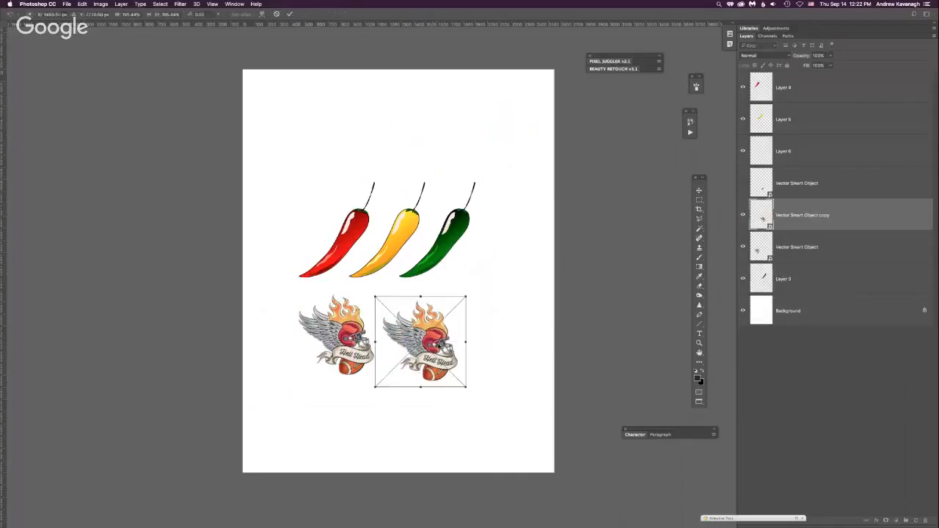
pyautogui.rightClick(435, 340)
pyautogui.click(473, 428)
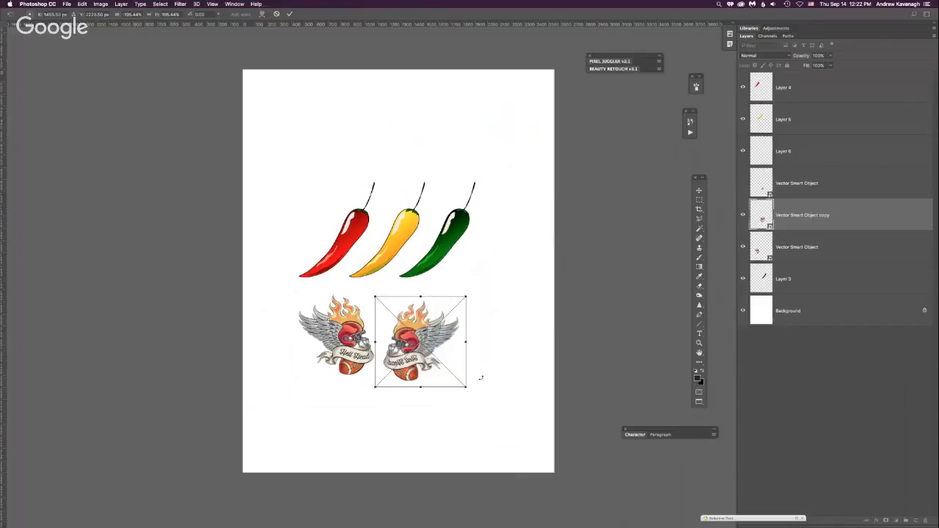
pyautogui.press('Return')
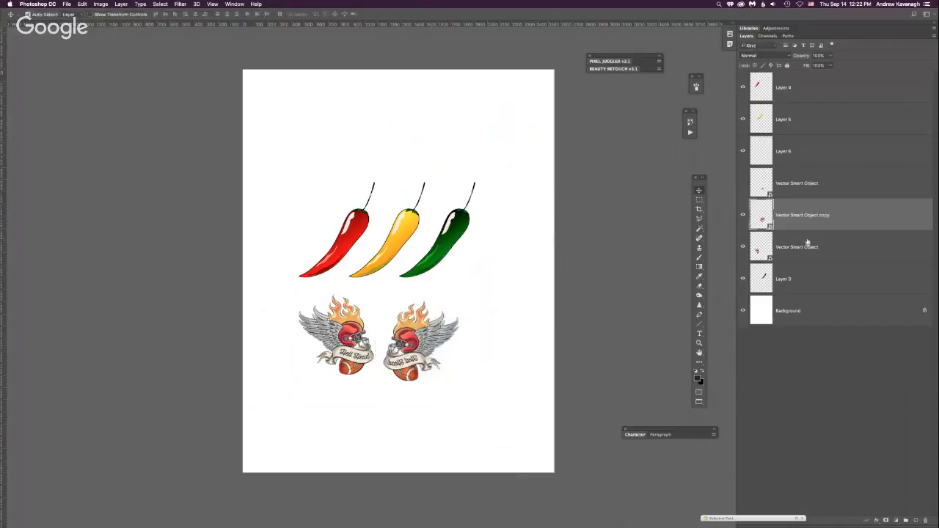
# Select both helmet layers, align their top edges and move the pair centered beneath the three peppers
pyautogui.keyDown('shift'); pyautogui.click(792, 244); pyautogui.keyUp('shift')
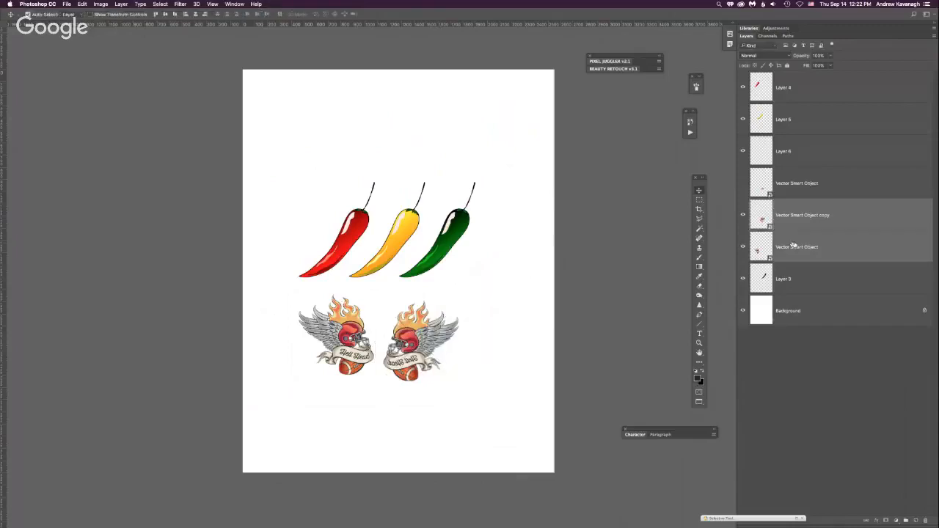
pyautogui.click(155, 14)
pyautogui.moveTo(337, 338); pyautogui.dragTo(341, 336)
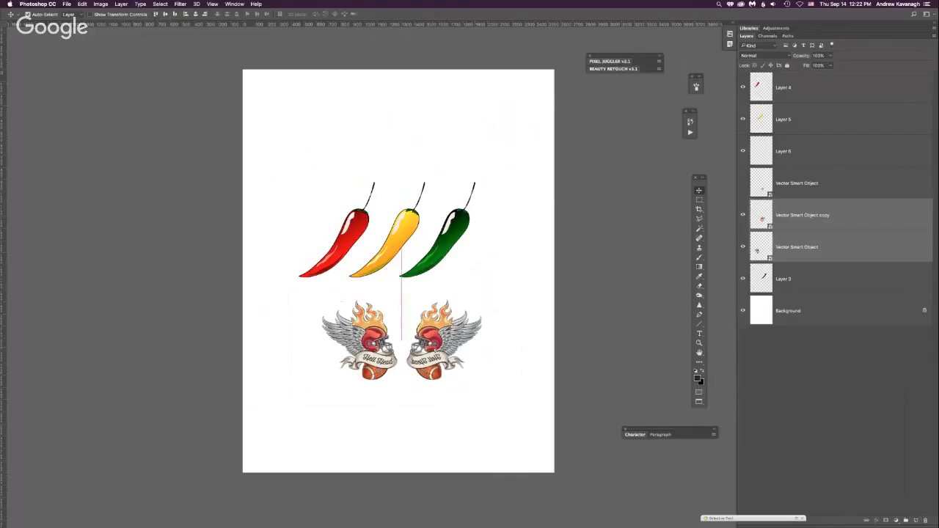
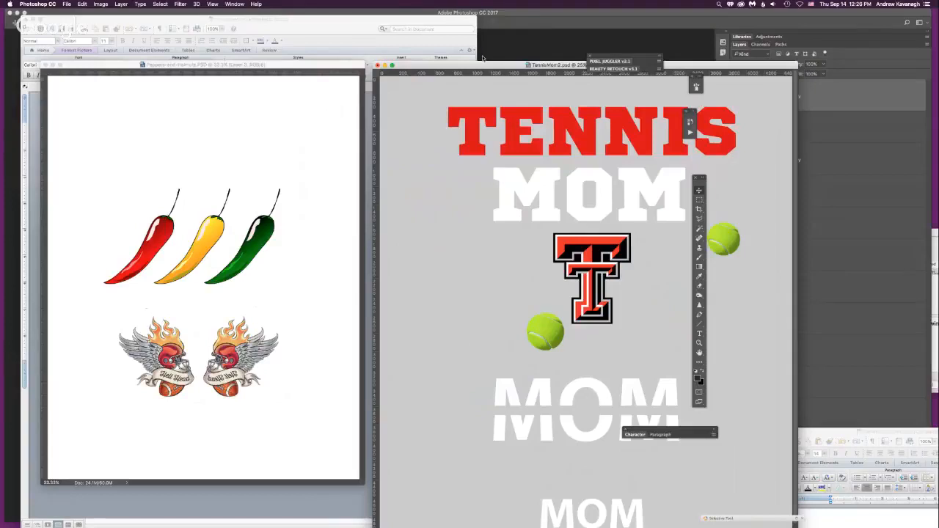
# Copy the lowest MOM text layer from TennisMom2.psd into the peppers document, placing it above the peppers
pyautogui.click(586, 510)
pyautogui.moveTo(812, 327); pyautogui.dragTo(252, 136)
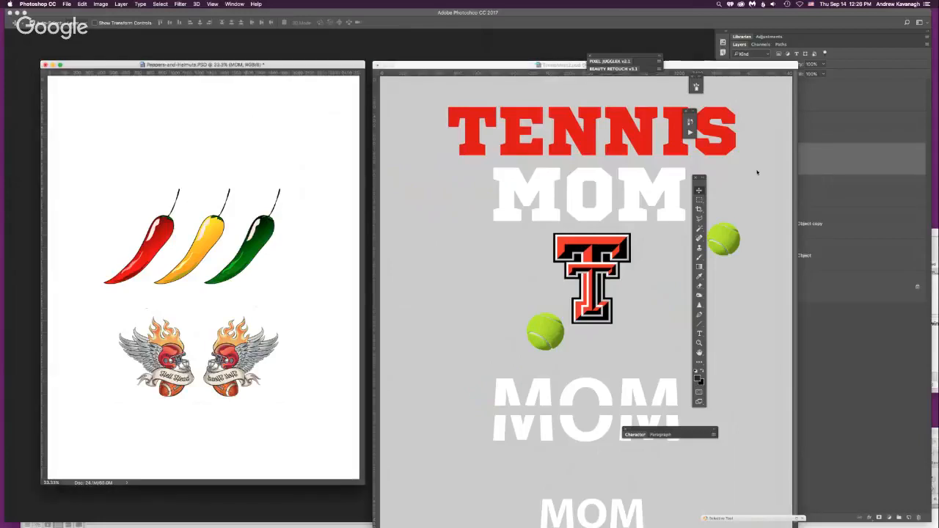
pyautogui.click(705, 71)
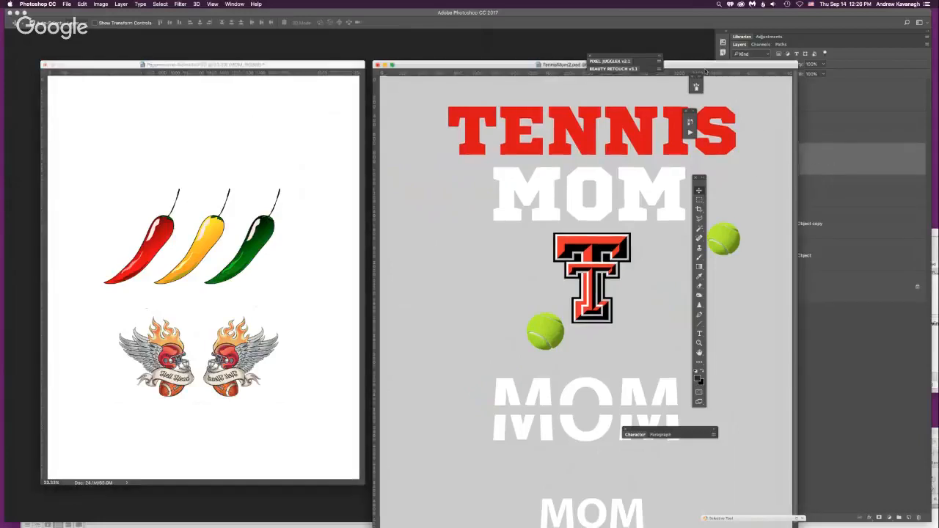
pyautogui.moveTo(705, 71); pyautogui.dragTo(754, 235)
pyautogui.click(266, 66)
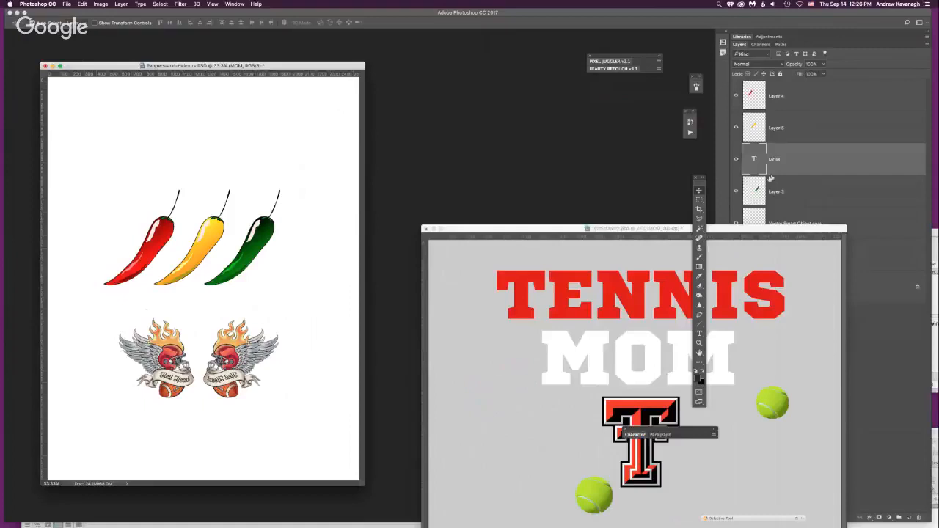
# Change the copied MOM text's color from white to black
pyautogui.doubleClick(754, 159)
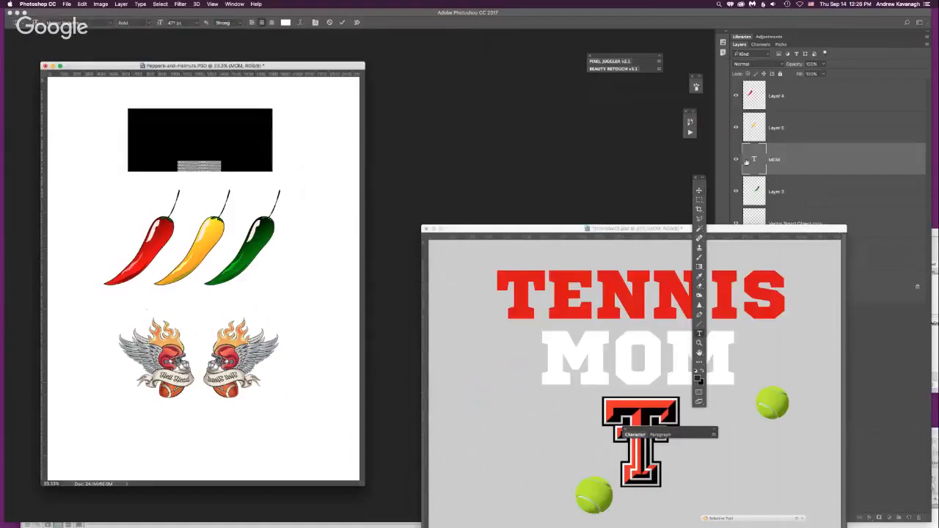
pyautogui.click(285, 22)
pyautogui.click(699, 429)
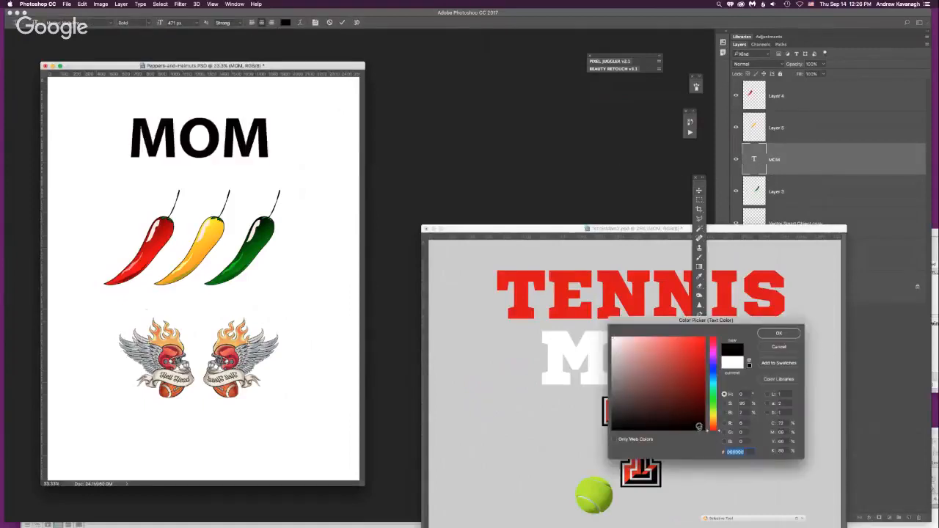
pyautogui.click(782, 335)
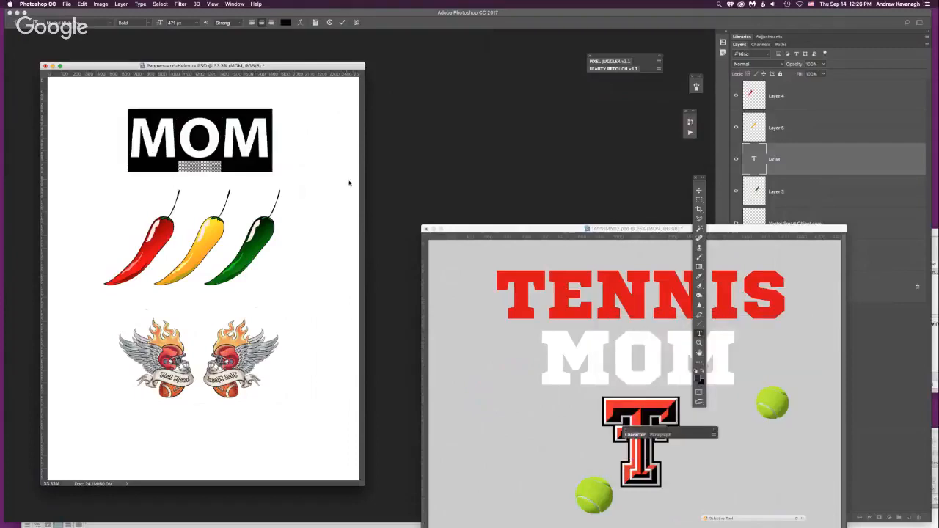
# Return to the peppers document and show it in full-screen mode
pyautogui.moveTo(533, 229); pyautogui.dragTo(469, 50)
pyautogui.click(321, 91)
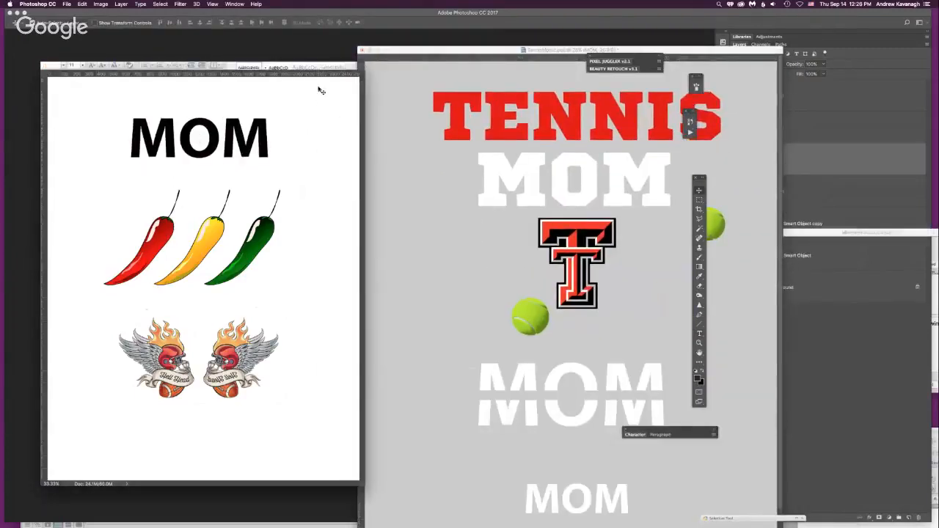
pyautogui.press('f')
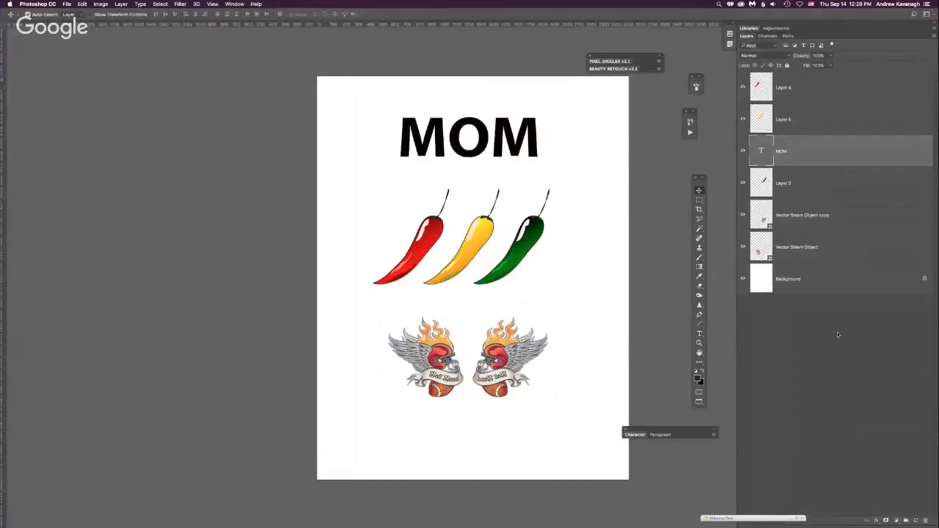
# Add a new empty layer directly above the MOM text layer, checking both layers' visibility
pyautogui.click(916, 520)
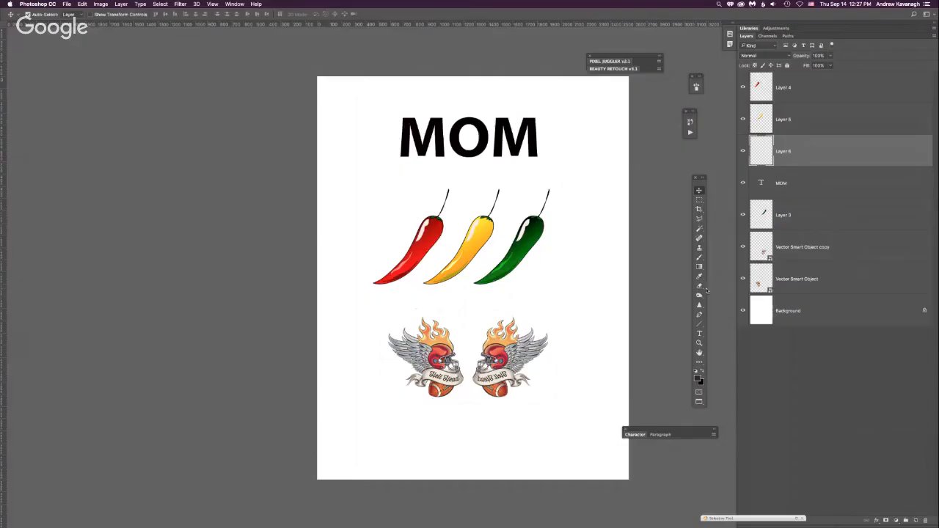
pyautogui.click(743, 183)
pyautogui.click(743, 183)
pyautogui.click(743, 152)
pyautogui.click(743, 151)
# Choose the rainbow gradient preset for the Gradient tool and try it on the empty layer, undoing the fill
pyautogui.click(698, 268)
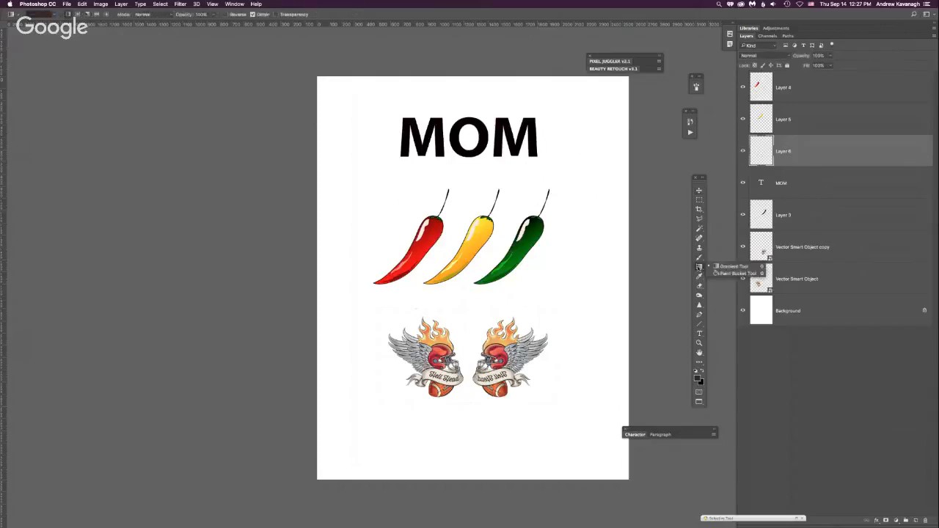
pyautogui.click(53, 15)
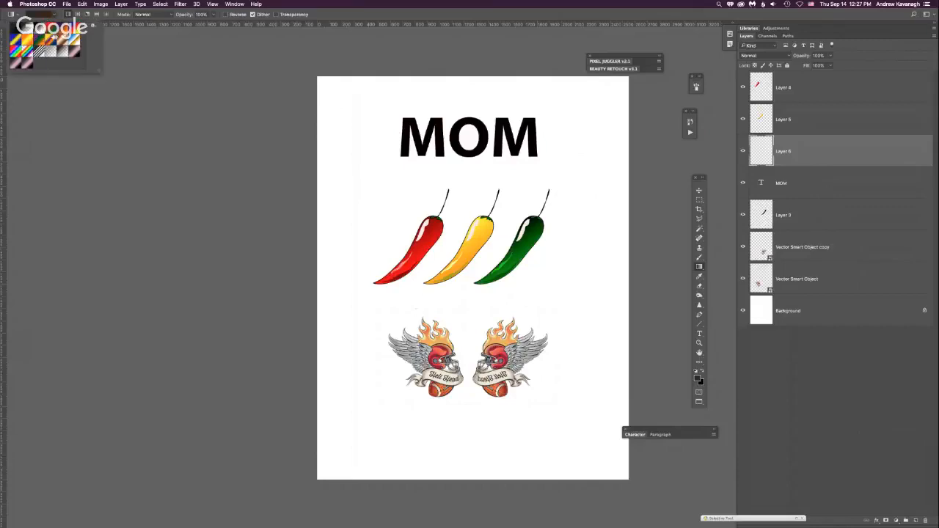
pyautogui.click(16, 53)
pyautogui.moveTo(394, 113); pyautogui.dragTo(388, 147)
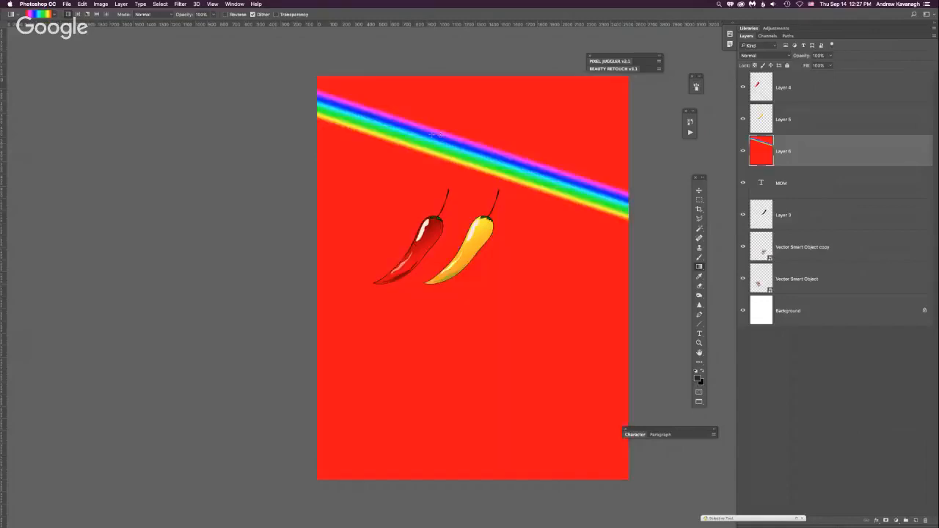
pyautogui.press('super+z')
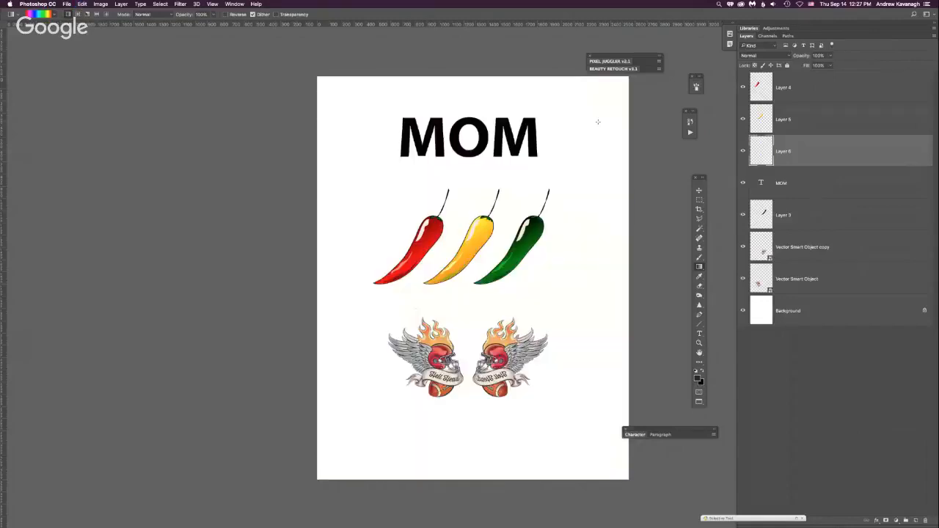
# Make a rectangular selection closely surrounding the word MOM, keeping the empty layer active
pyautogui.click(698, 200)
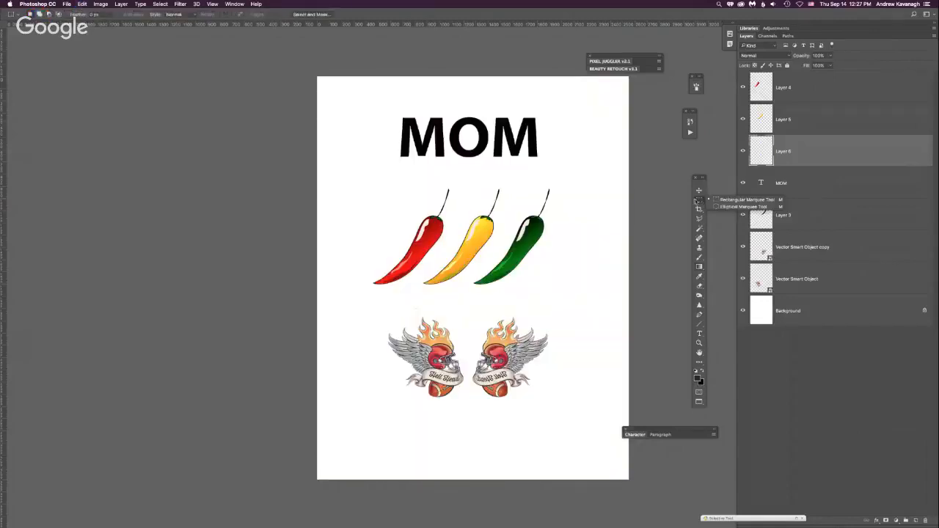
pyautogui.click(395, 114)
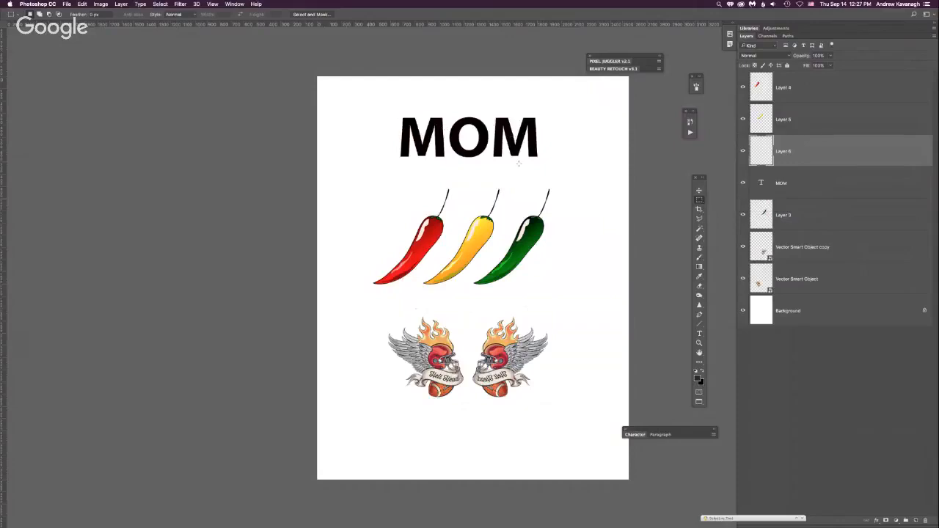
pyautogui.moveTo(393, 116); pyautogui.dragTo(513, 157)
pyautogui.click(743, 152)
pyautogui.click(743, 151)
# Fill the rectangular selection with a horizontal rainbow gradient running across the full width of MOM
pyautogui.moveTo(699, 265); pyautogui.dragTo(716, 273)
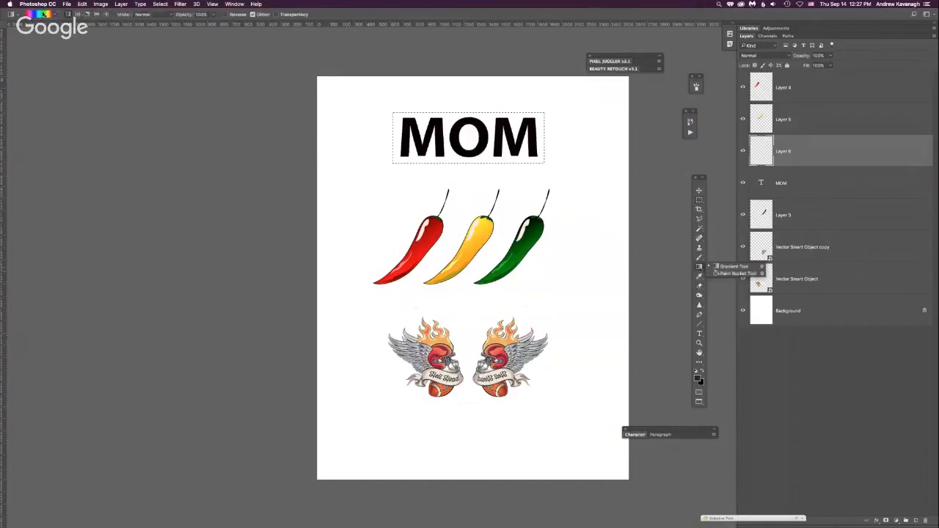
pyautogui.click(403, 135)
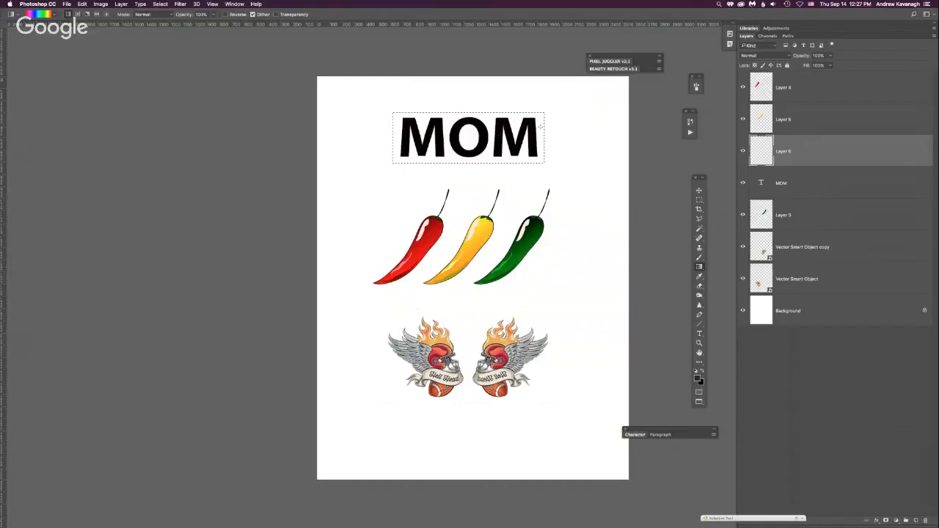
pyautogui.moveTo(393, 139); pyautogui.dragTo(563, 138)
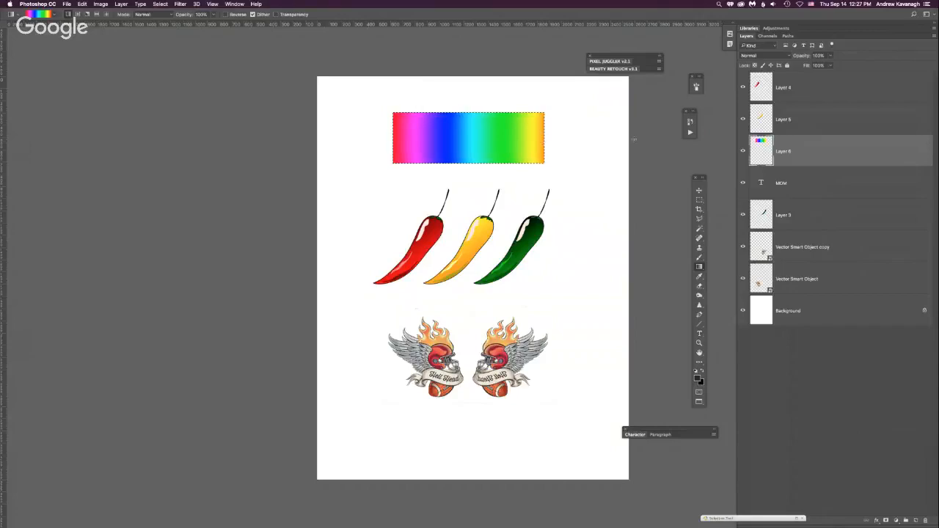
# Clip the rainbow layer to the MOM text and shift the gradient slightly to the left within the letters
pyautogui.click(160, 4)
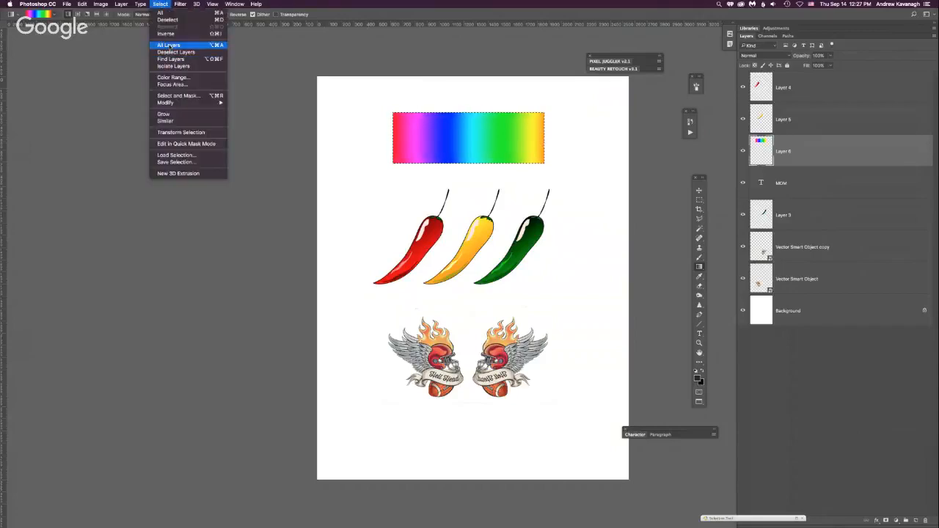
pyautogui.click(698, 190)
pyautogui.moveTo(516, 151)
pyautogui.mouseDown()
pyautogui.moveTo(516, 135)
pyautogui.moveTo(517, 151)
pyautogui.mouseUp()
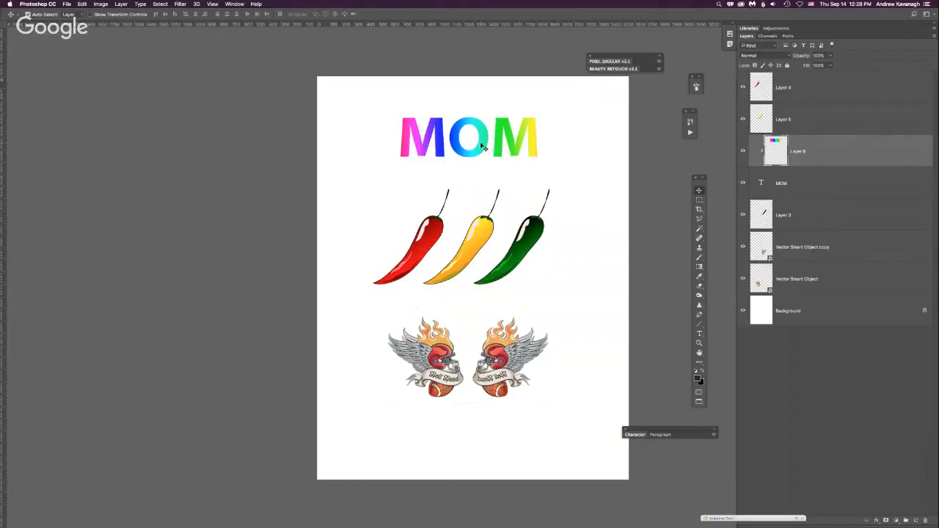
pyautogui.moveTo(482, 147); pyautogui.dragTo(469, 148)
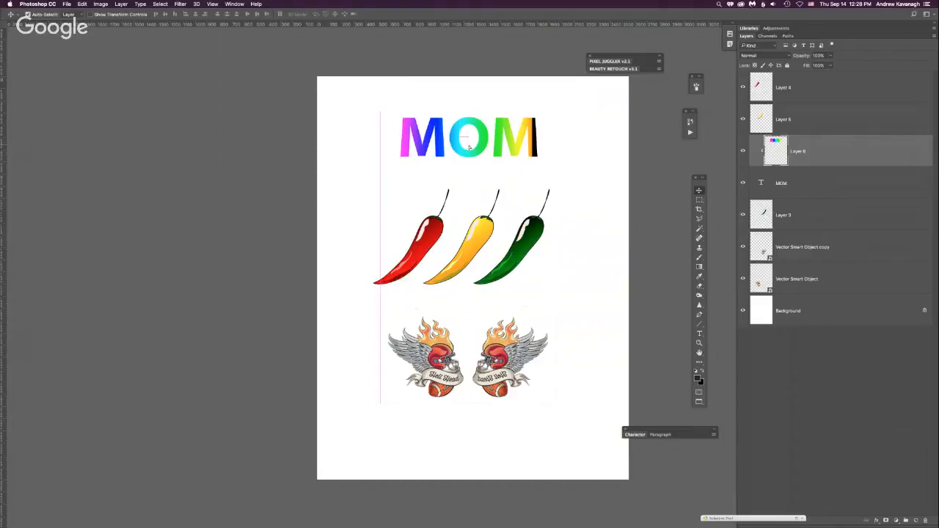
pyautogui.moveTo(470, 148)
pyautogui.mouseDown()
pyautogui.moveTo(456, 149)
pyautogui.moveTo(478, 149)
pyautogui.mouseUp()
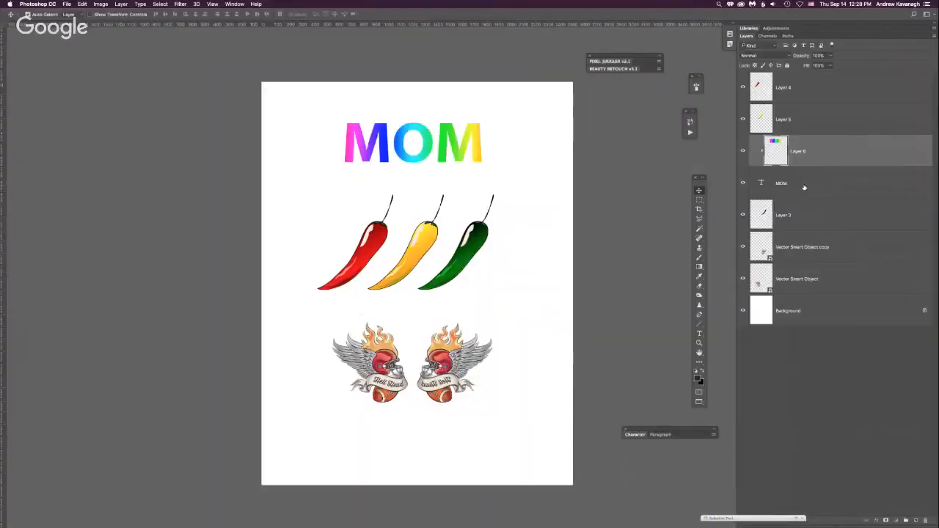
# Add a drop shadow to the MOM text layer with about 75% opacity, about 18% spread and 27 px size
pyautogui.click(803, 187)
pyautogui.click(743, 184)
pyautogui.click(743, 184)
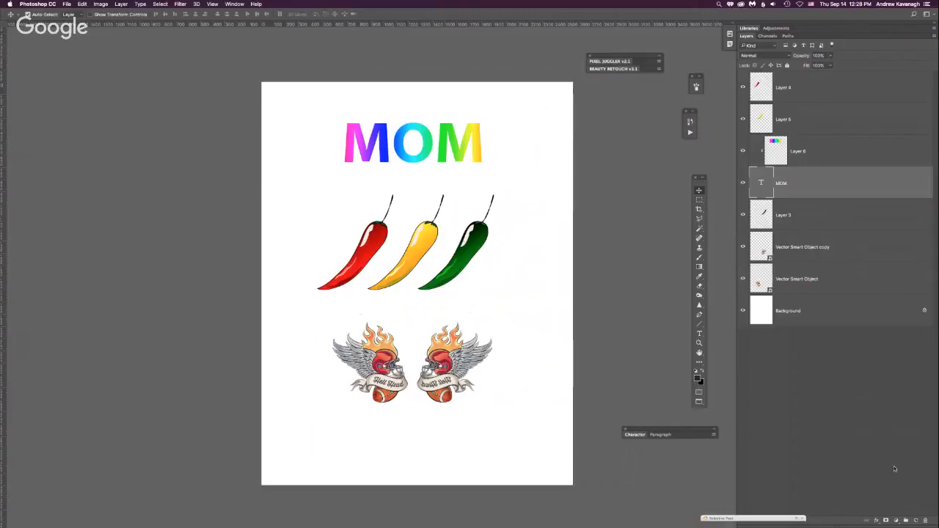
pyautogui.click(877, 521)
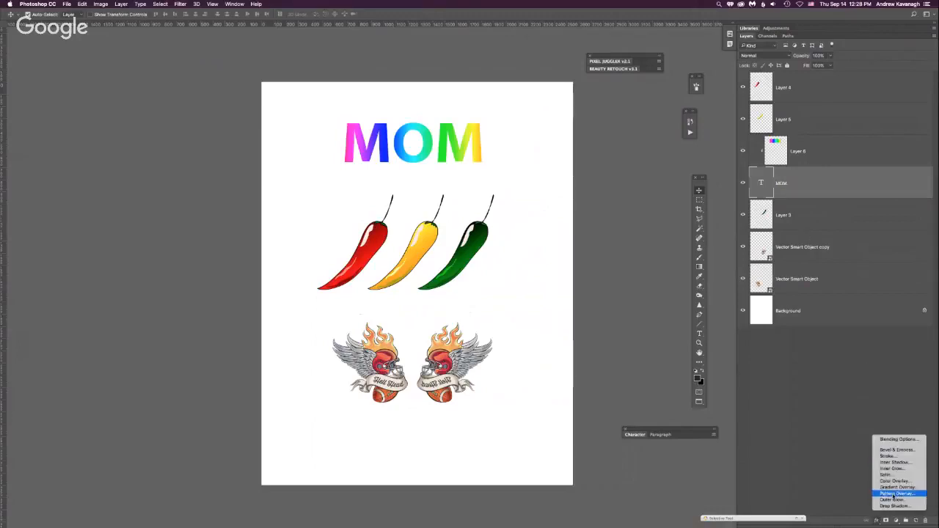
pyautogui.click(888, 507)
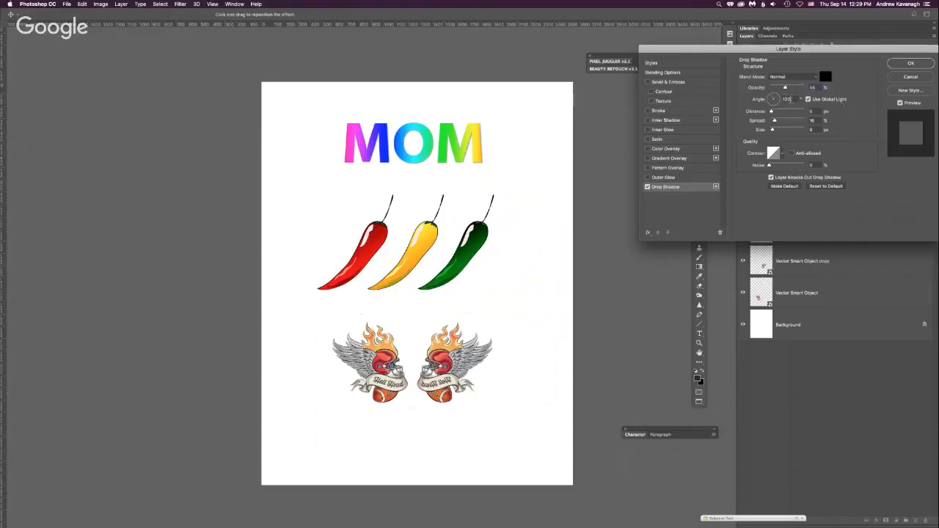
pyautogui.doubleClick(788, 99)
pyautogui.moveTo(779, 103); pyautogui.dragTo(776, 133)
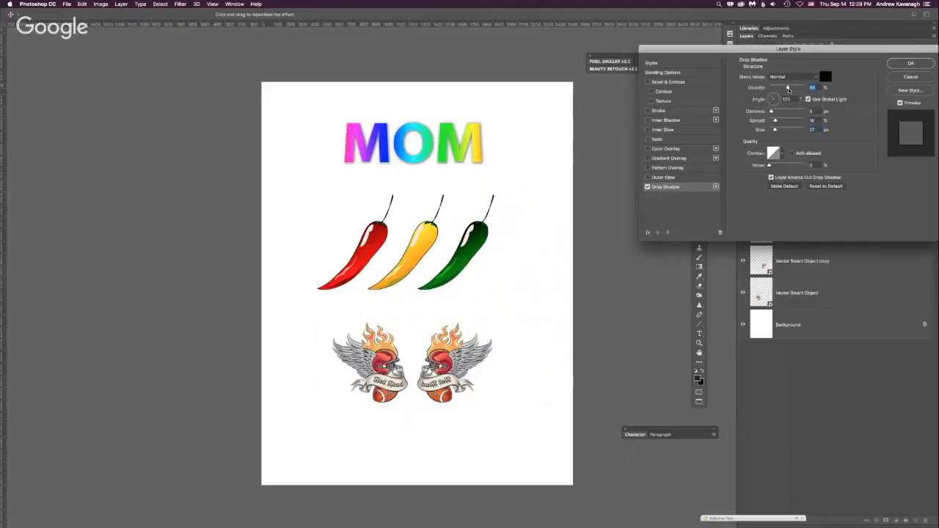
pyautogui.moveTo(788, 89); pyautogui.dragTo(796, 90)
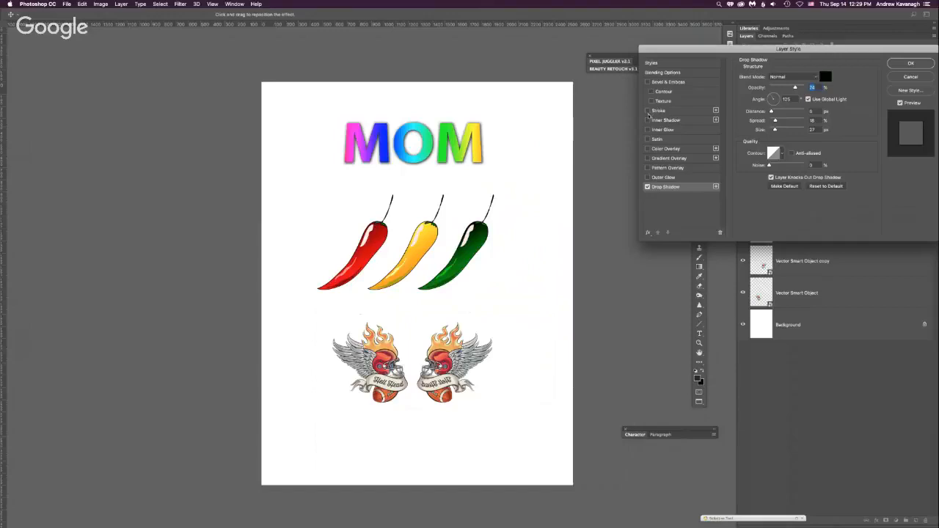
# Enable a stroke on the MOM text layer and set its position to Inside
pyautogui.click(647, 110)
pyautogui.click(663, 111)
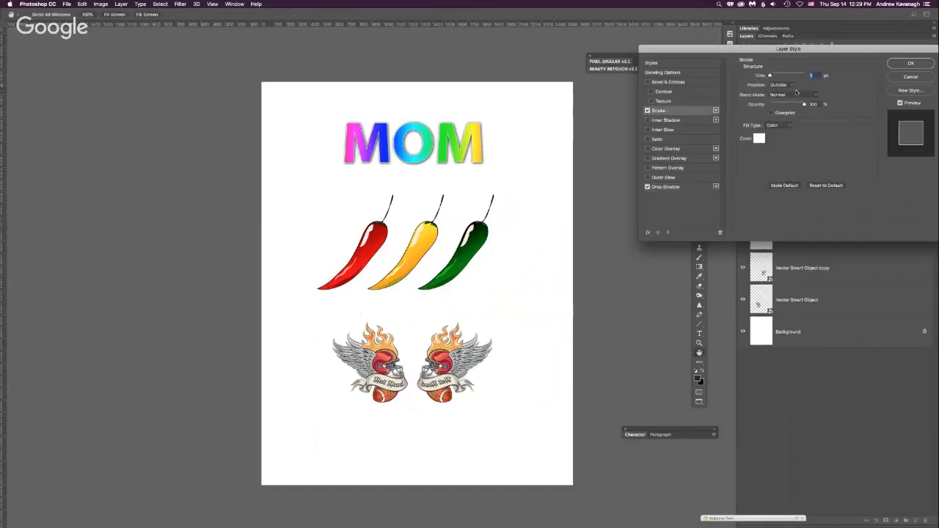
pyautogui.click(790, 85)
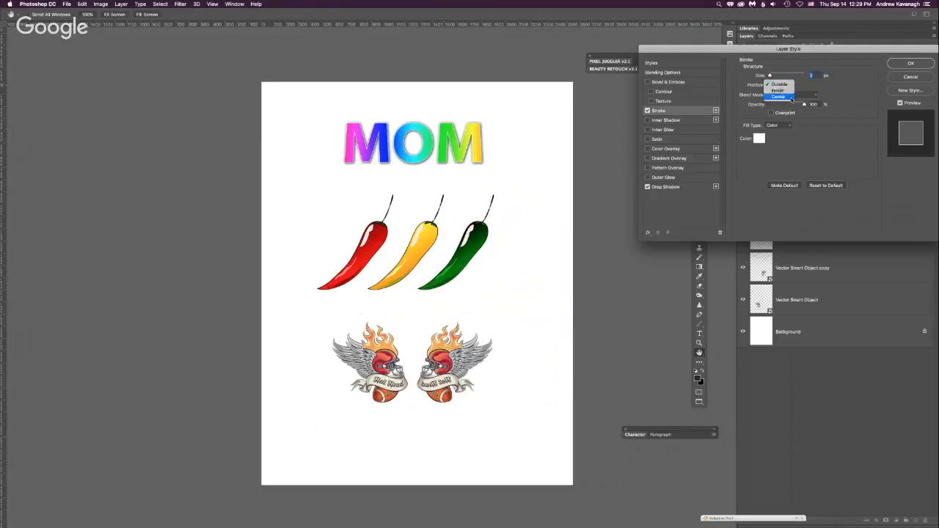
pyautogui.click(791, 99)
pyautogui.click(794, 85)
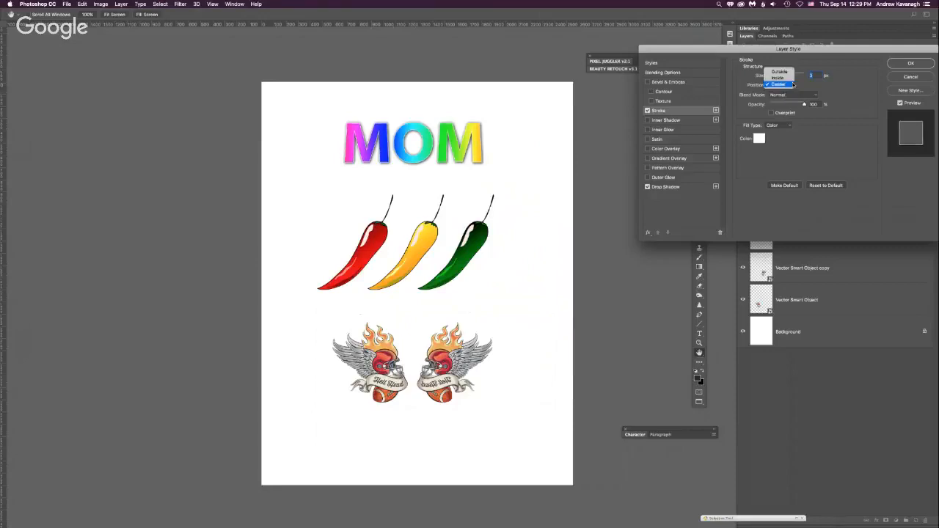
pyautogui.click(778, 77)
# Set the MOM text's stroke color to black and move the Layer Style dialog closer to the artwork
pyautogui.click(758, 138)
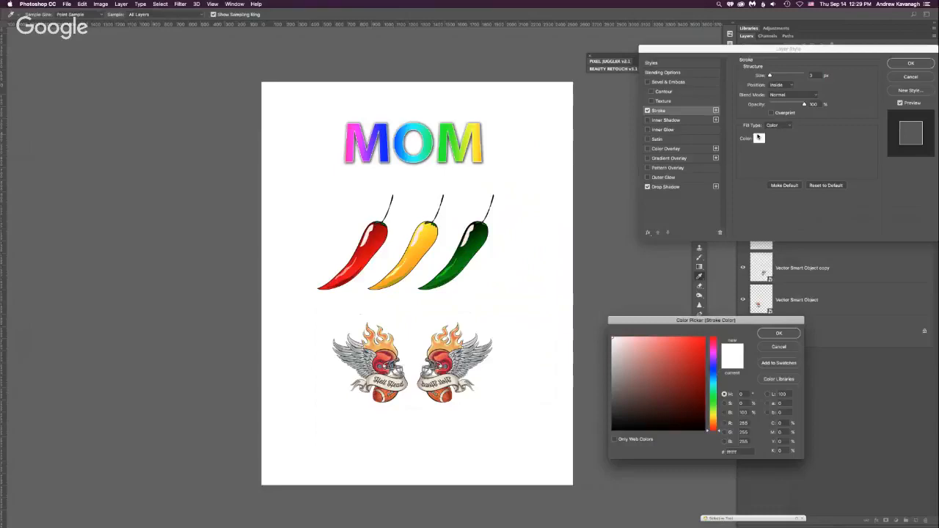
pyautogui.click(701, 339)
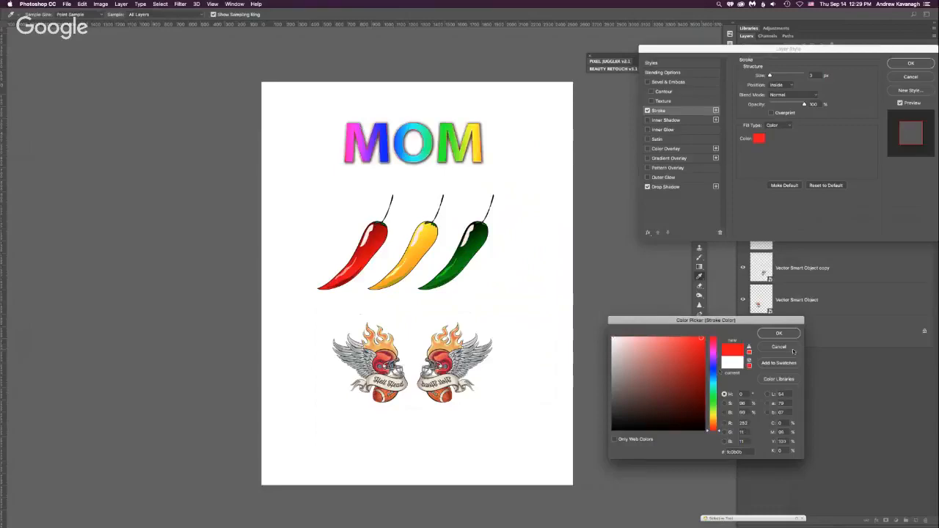
pyautogui.click(700, 426)
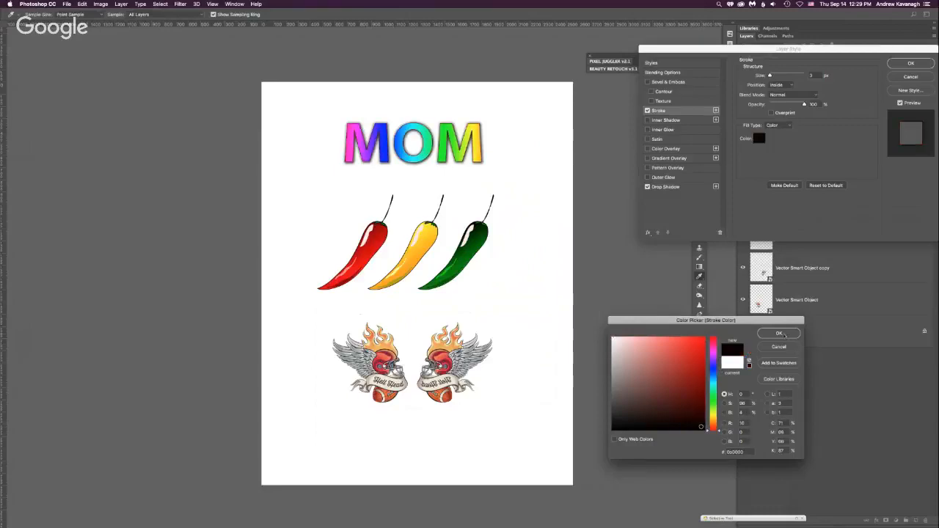
pyautogui.click(779, 334)
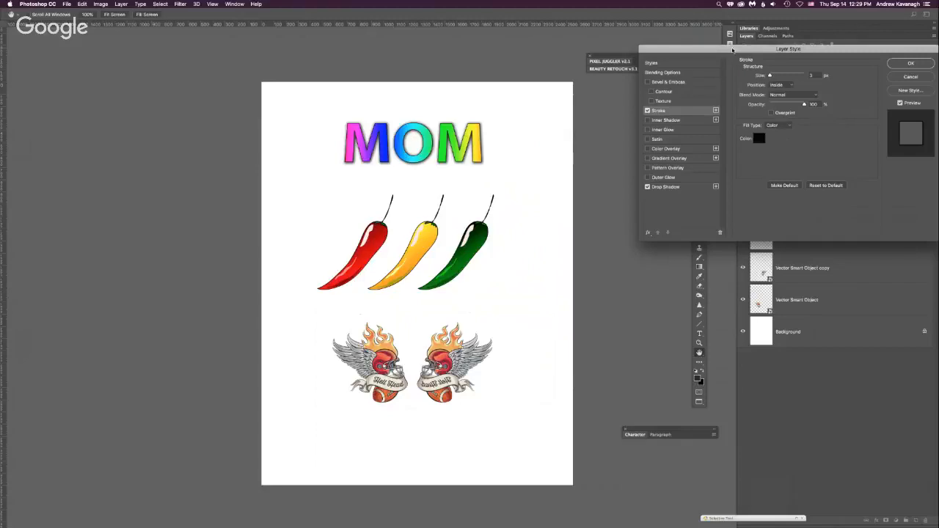
pyautogui.moveTo(732, 49); pyautogui.dragTo(605, 139)
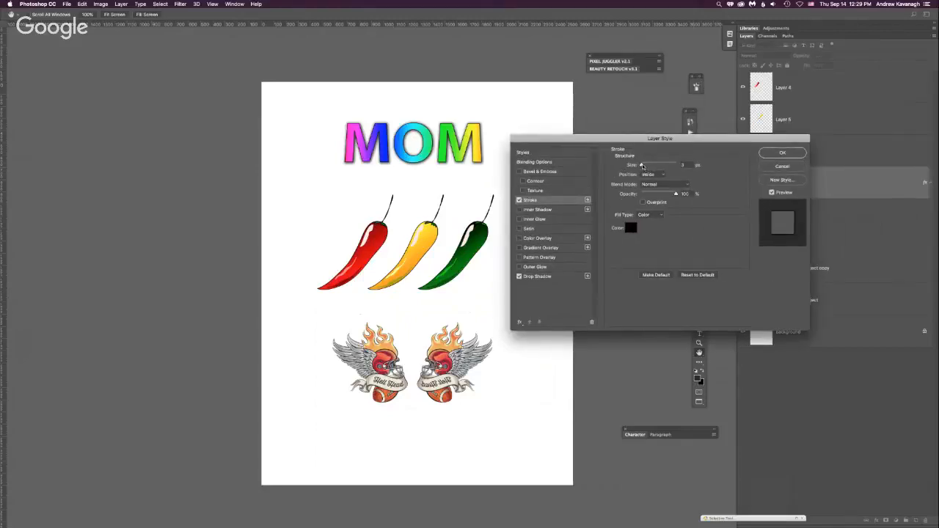
# Increase the MOM text's stroke size to about 10 px
pyautogui.moveTo(642, 165); pyautogui.dragTo(644, 166)
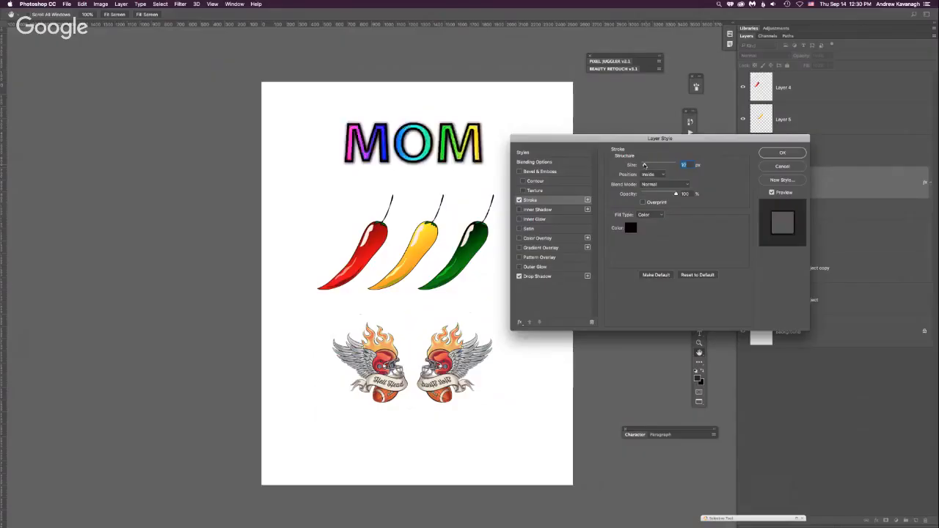
pyautogui.moveTo(644, 165); pyautogui.dragTo(645, 166)
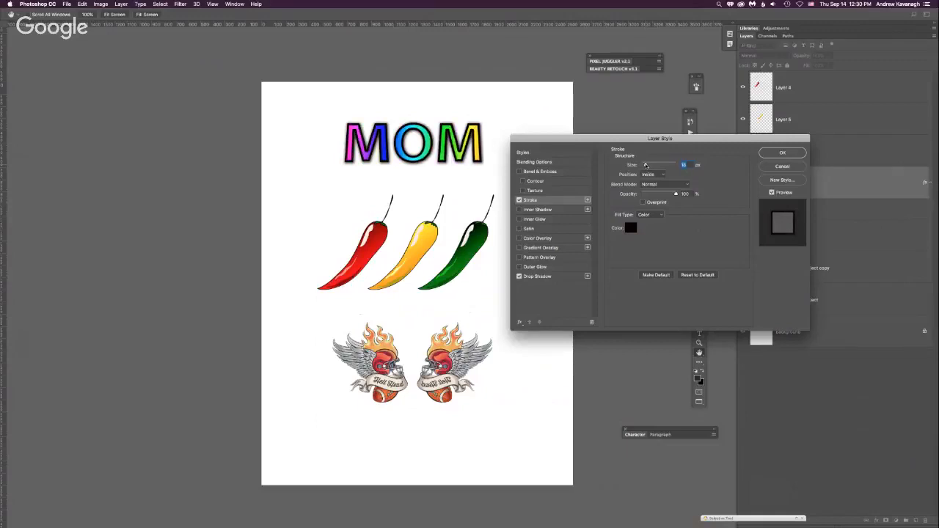
pyautogui.moveTo(645, 165); pyautogui.dragTo(644, 165)
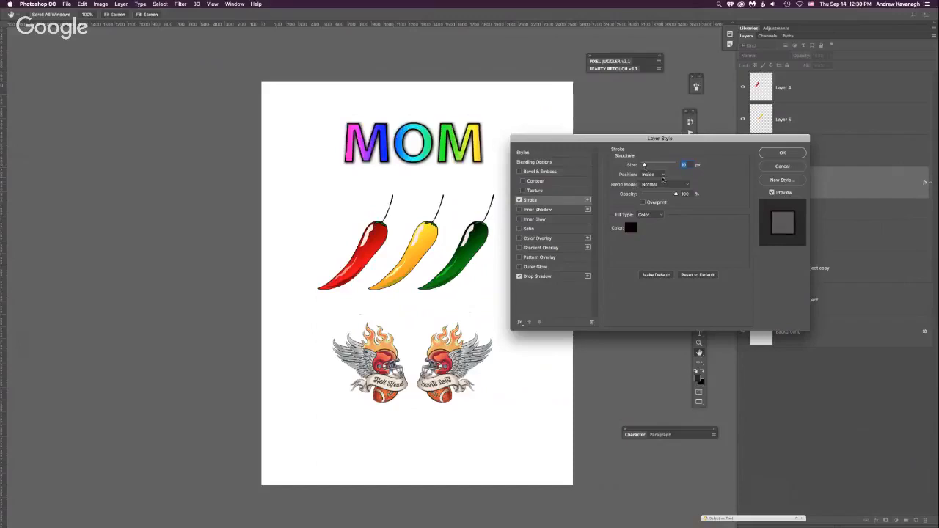
# Set the MOM text's stroke position to Outside, reduce its size to about 8 px, and apply the layer style
pyautogui.click(663, 176)
pyautogui.click(657, 167)
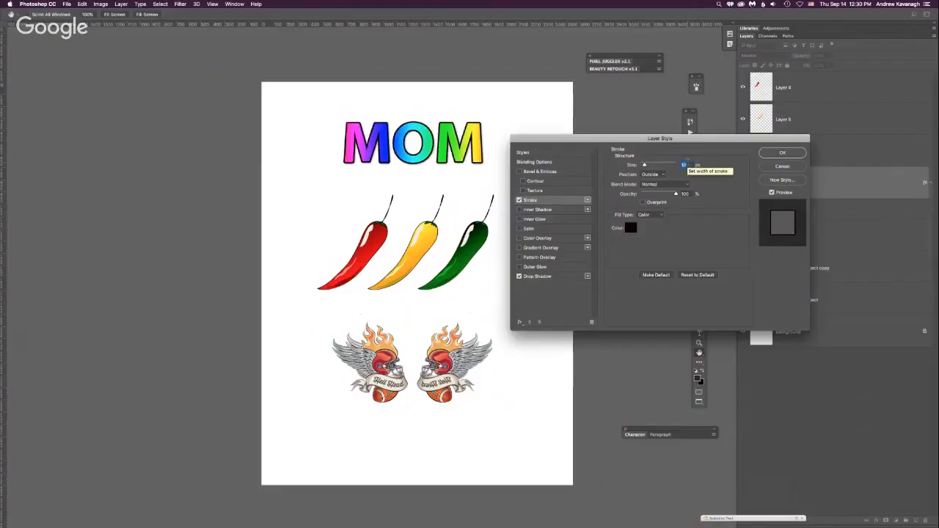
pyautogui.press('Down')
pyautogui.press('Down')
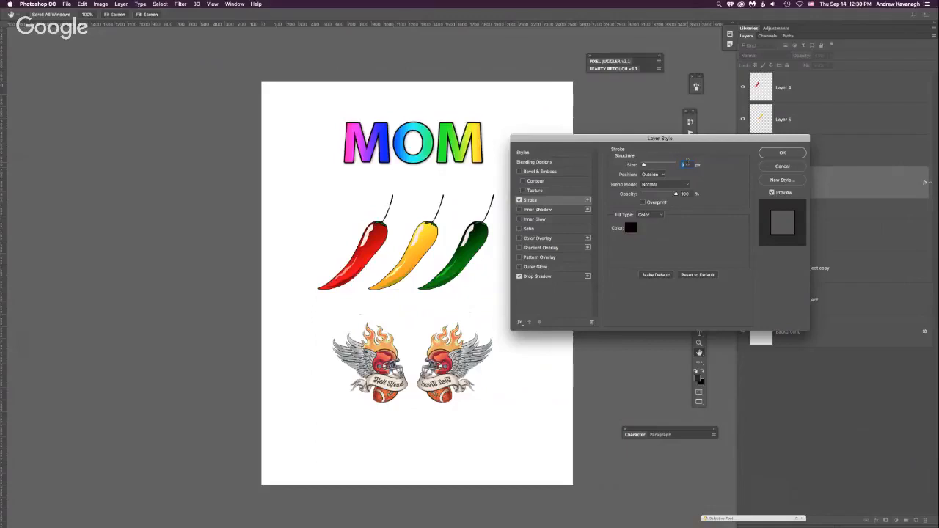
pyautogui.click(767, 156)
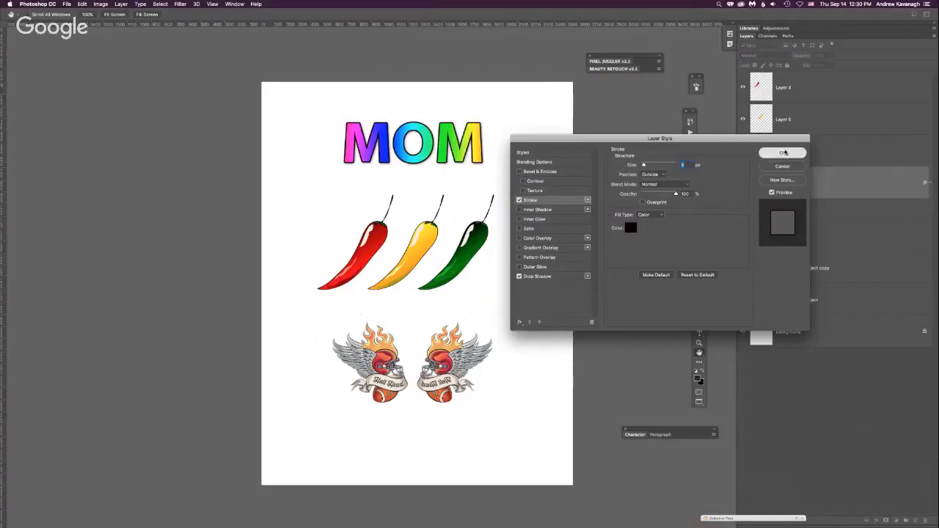